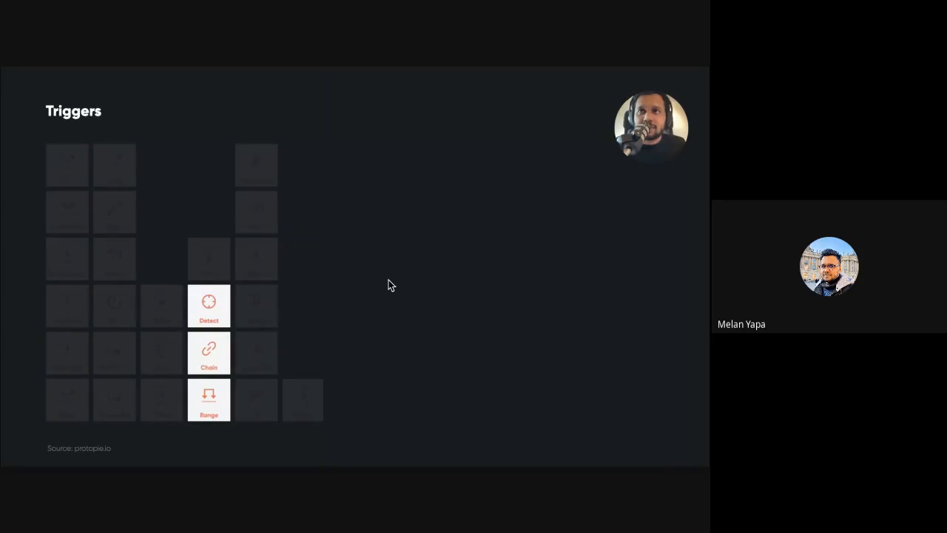
left_click(359, 224)
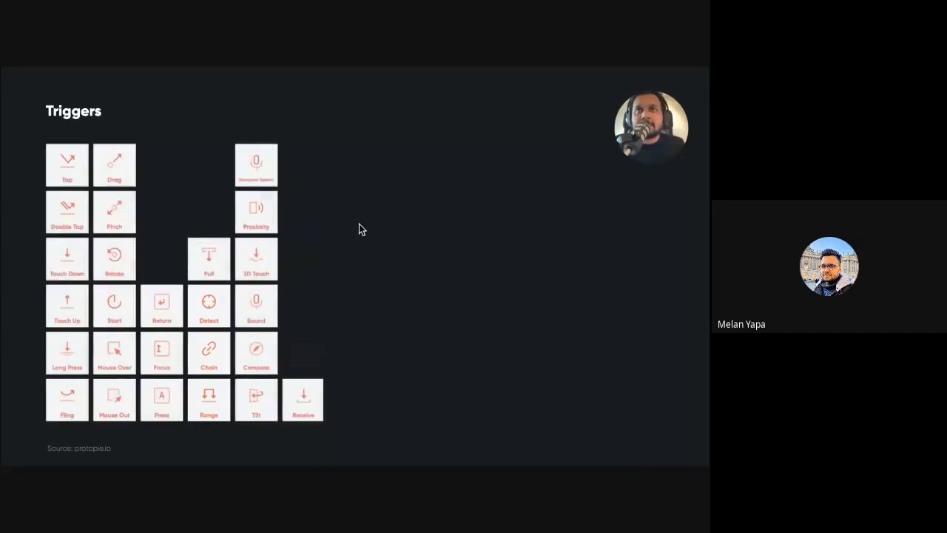
left_click(359, 224)
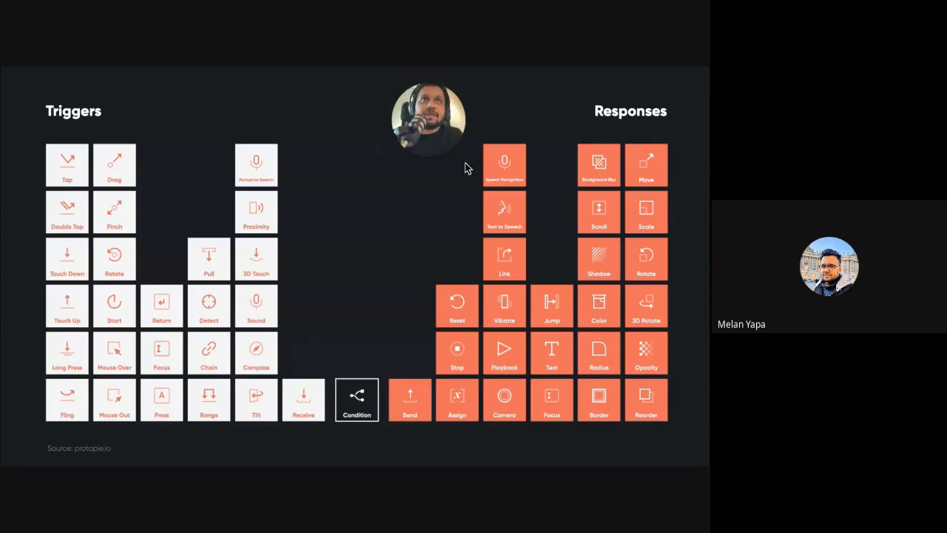
left_click_drag(430, 116, 666, 112)
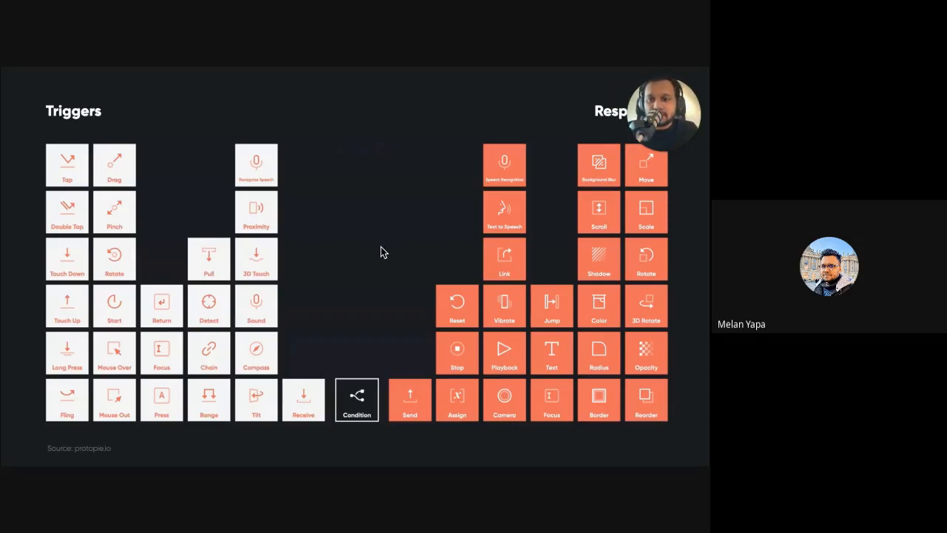
key("Right")
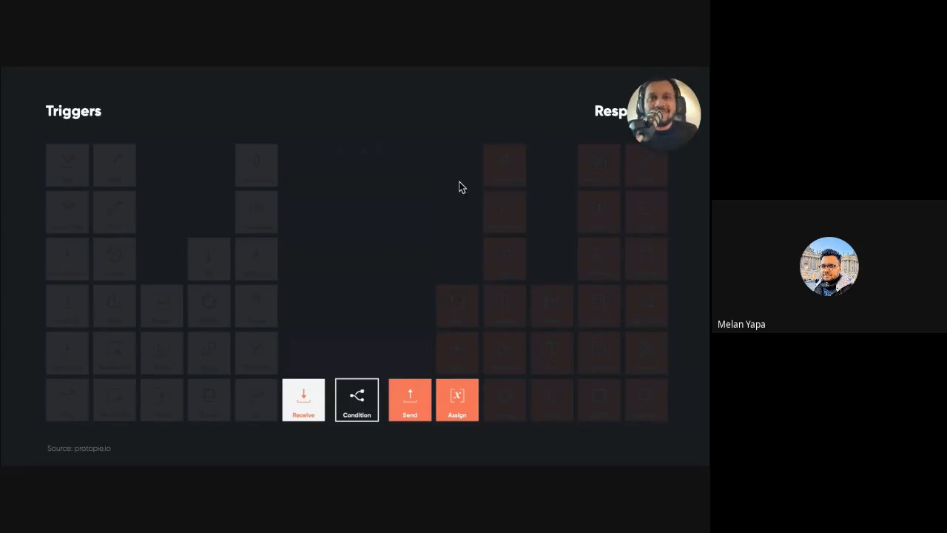
left_click(417, 227)
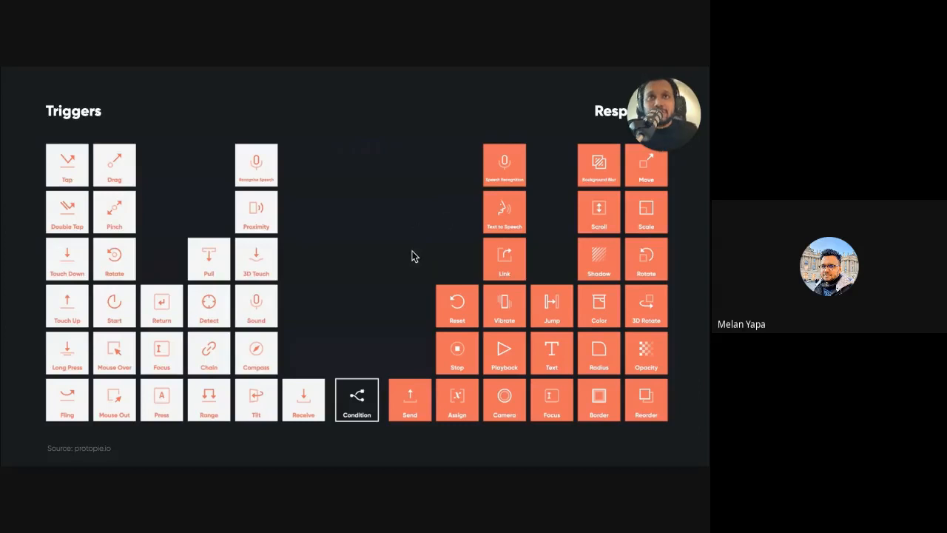
key("Right")
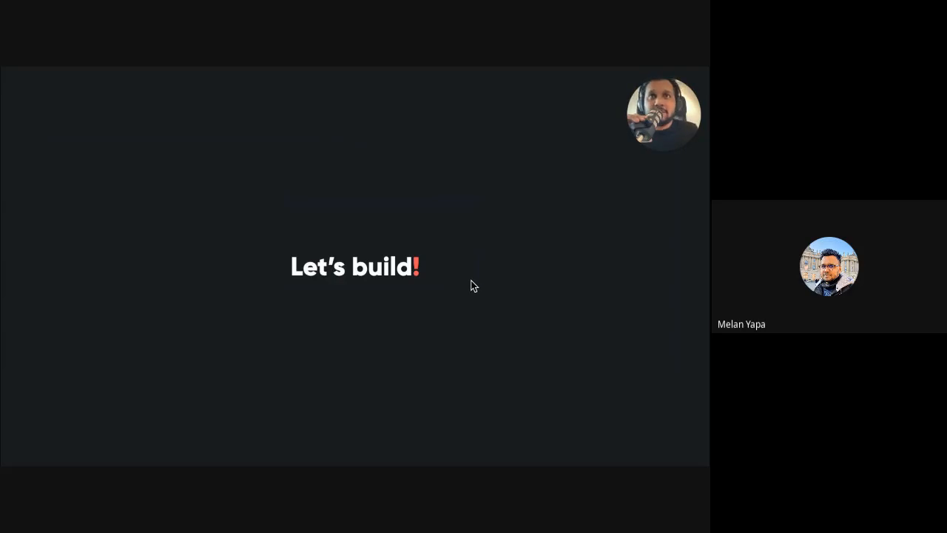
key("Right")
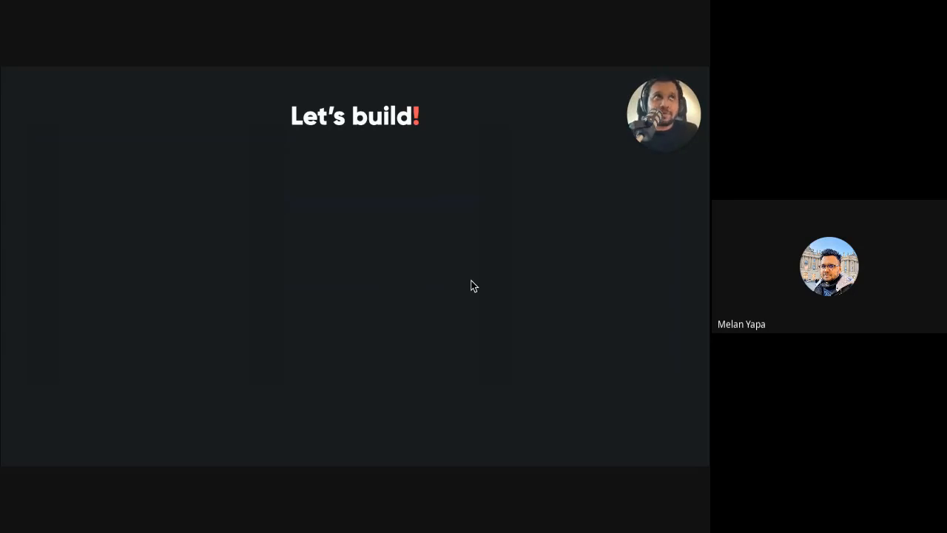
key("Right")
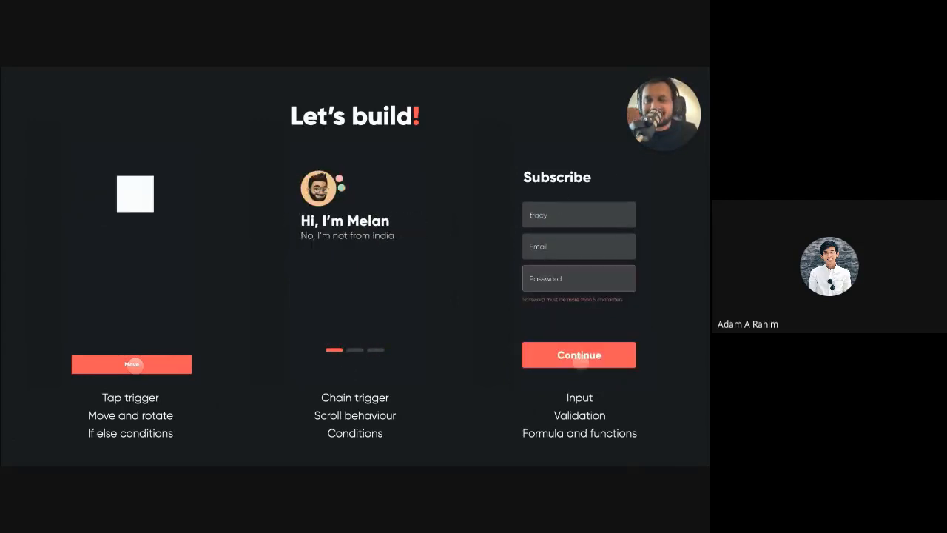
Step: Switch to ProtoPie and examine the Slider group and its Number layer in Scene 1
key("ctrl+Right")
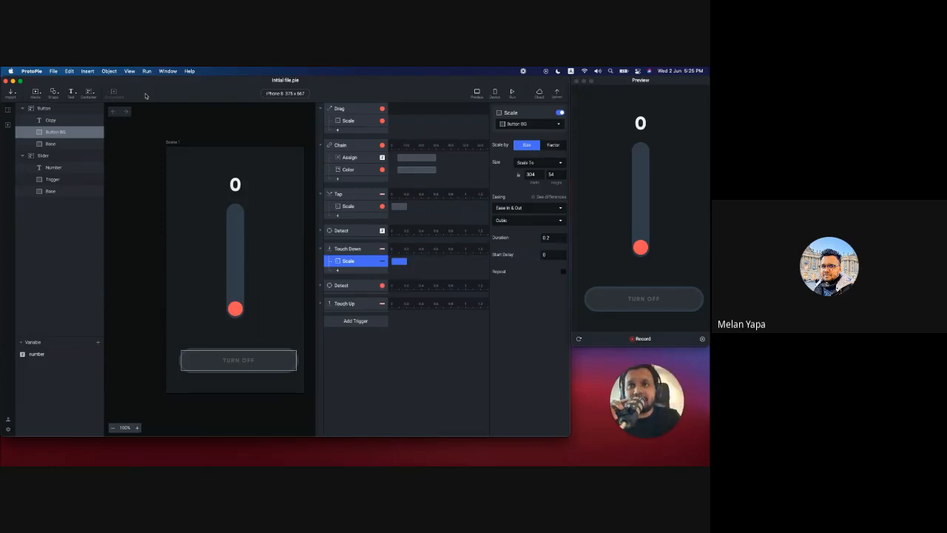
left_click(183, 134)
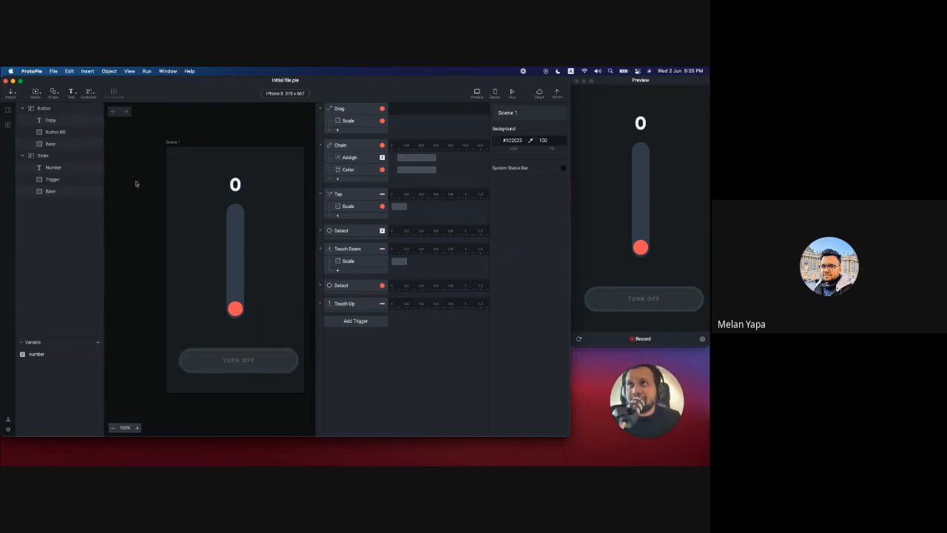
left_click(42, 157)
double_click(43, 168)
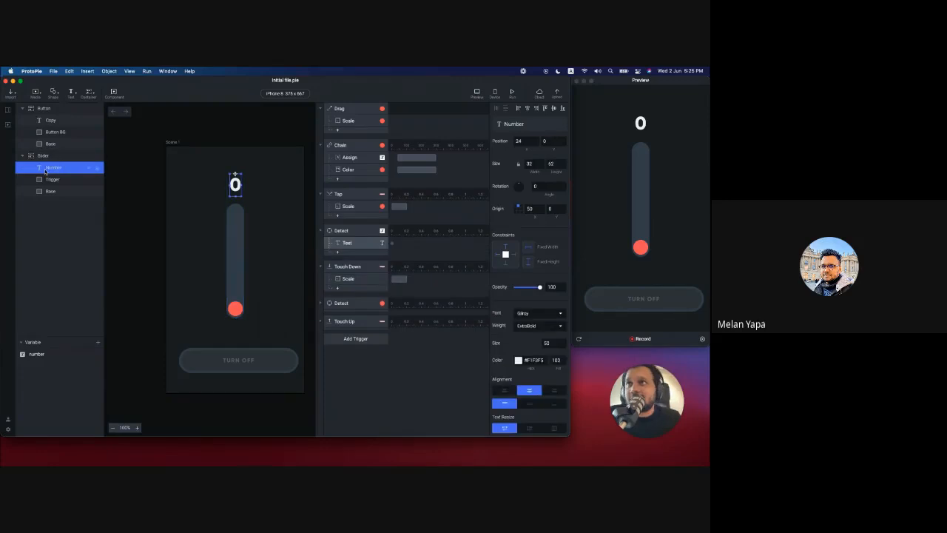
left_click(49, 204)
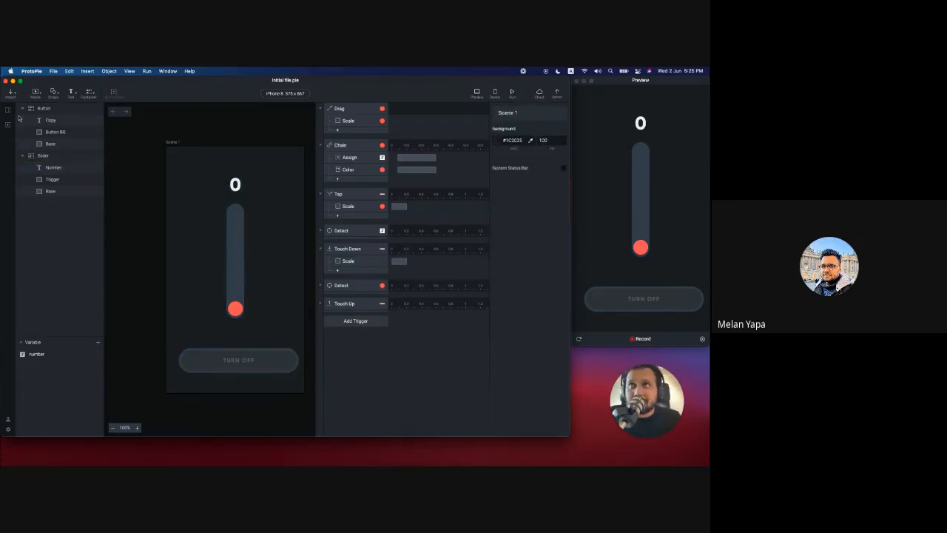
scroll(201, 219, "right", 1)
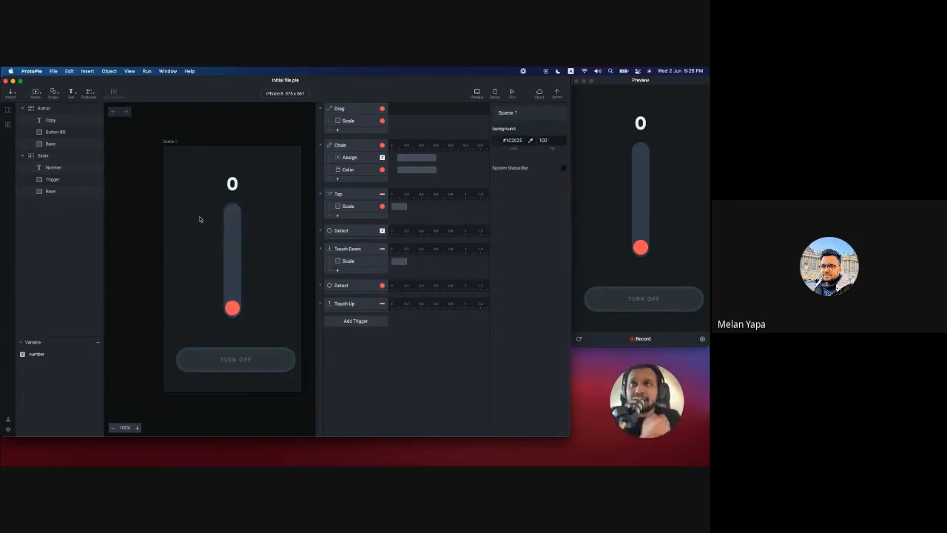
scroll(199, 219, "right", 1)
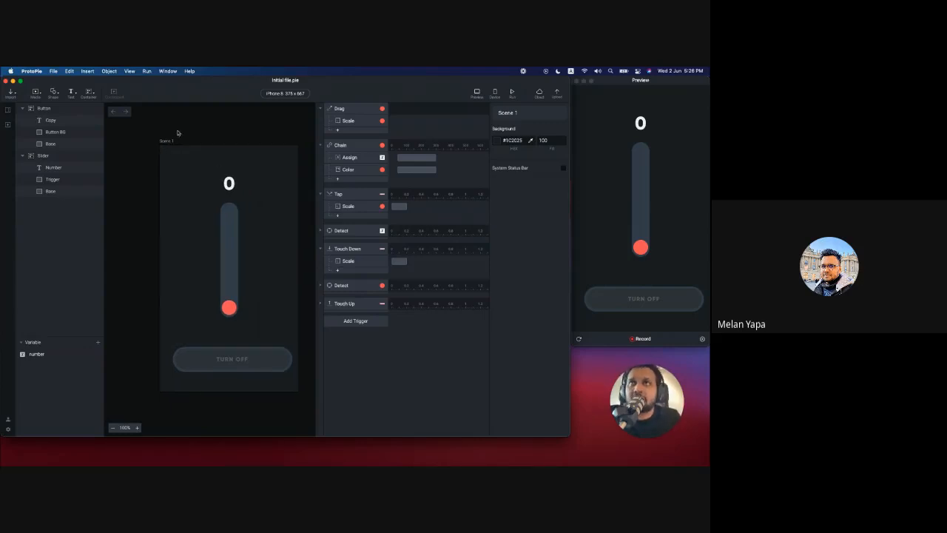
scroll(158, 162, "down", 1)
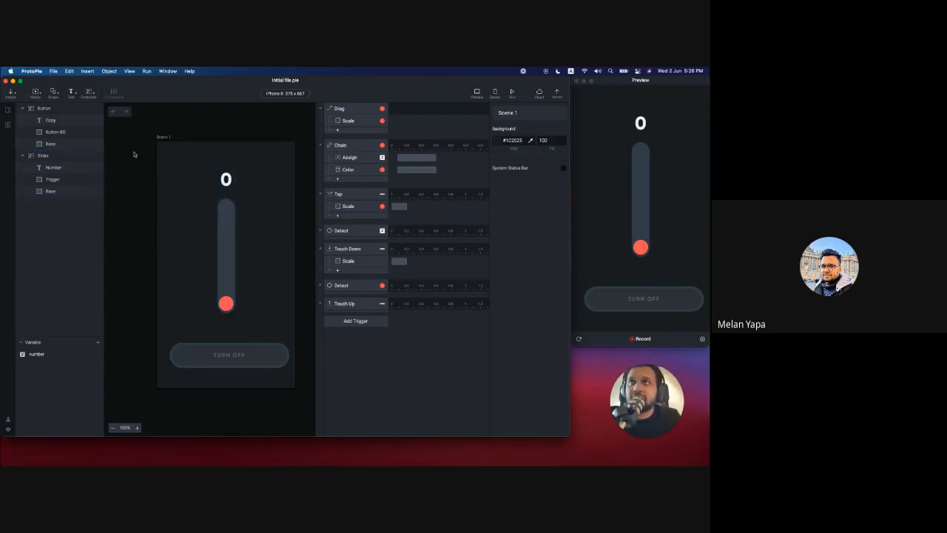
Step: Inspect the Slider's Base and Trigger layers and the Button's Base and Button BG layers on the canvas
left_click(49, 191)
left_click(52, 180)
left_click(227, 352)
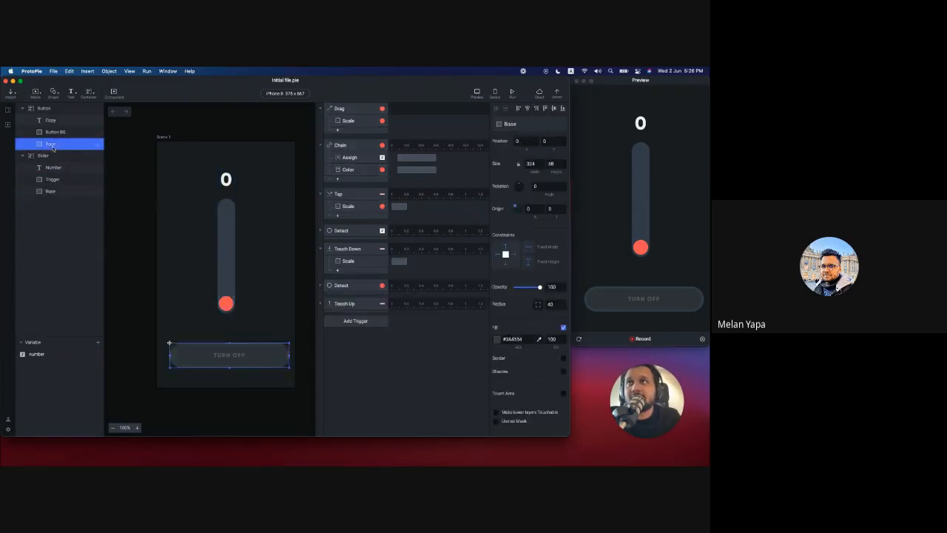
left_click(227, 350)
scroll(189, 356, "up", 3)
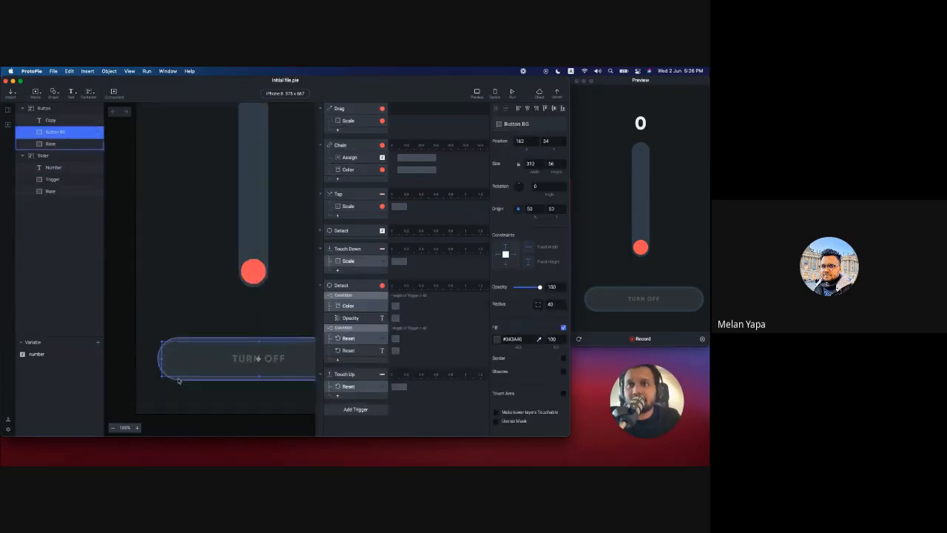
key("Escape")
scroll(213, 325, "down", 3)
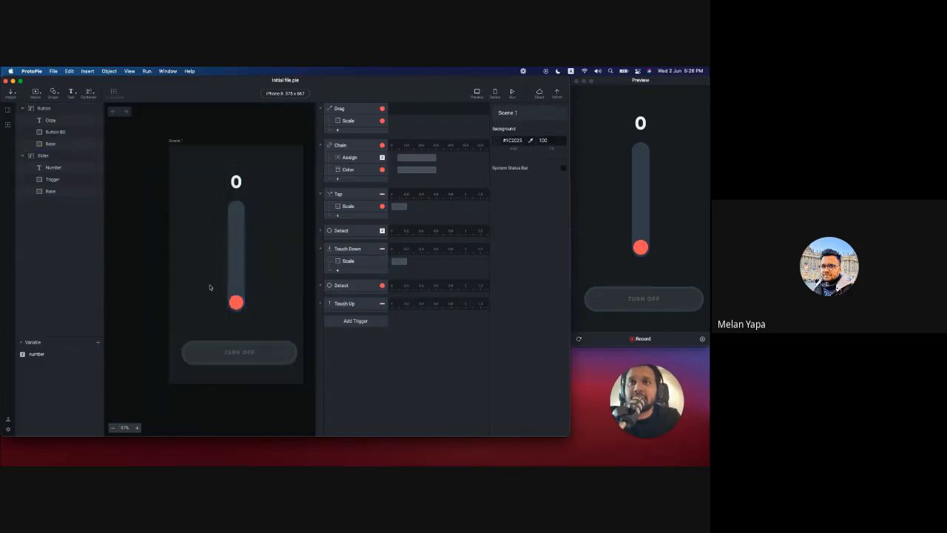
scroll(209, 287, "down", 2)
scroll(209, 287, "up", 1)
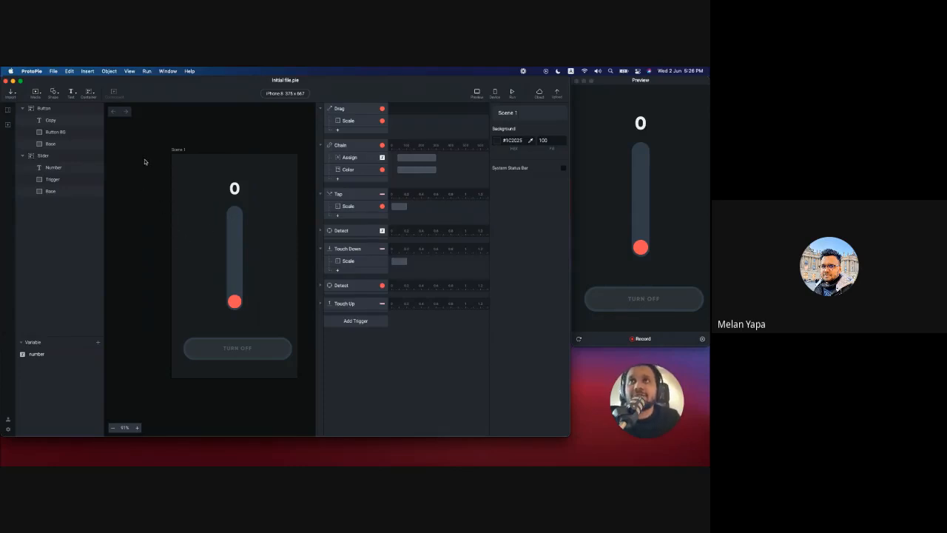
Step: Review the available design import sources and the media, shape and text layer types that can be inserted
left_click(11, 92)
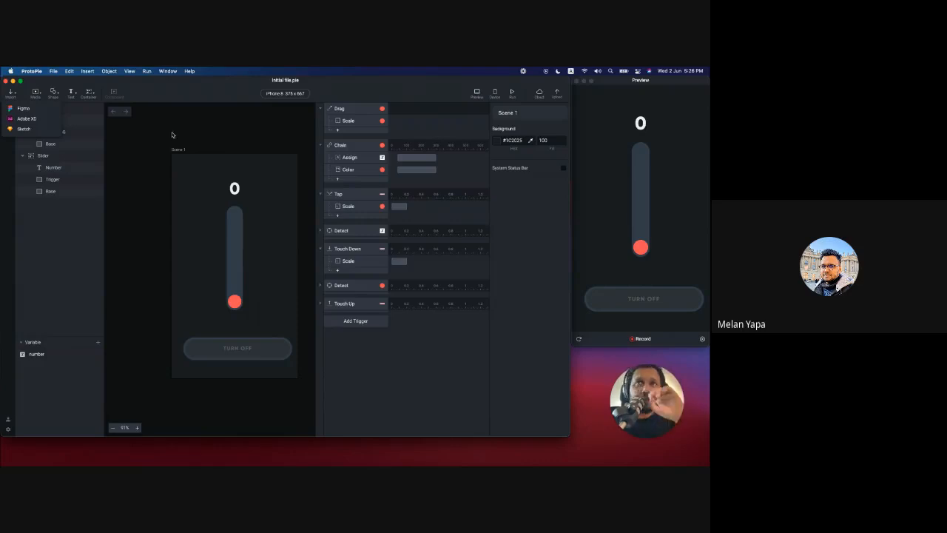
left_click(173, 135)
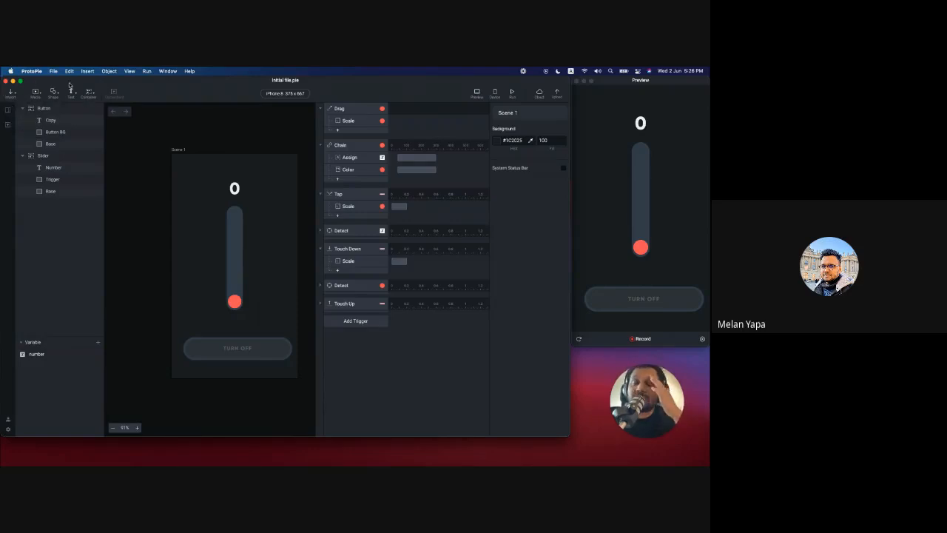
left_click(40, 93)
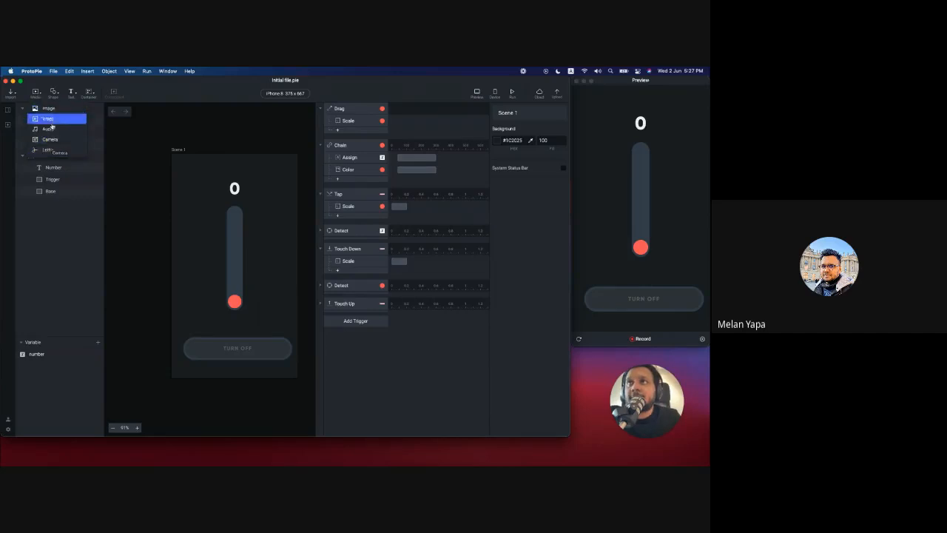
left_click(59, 94)
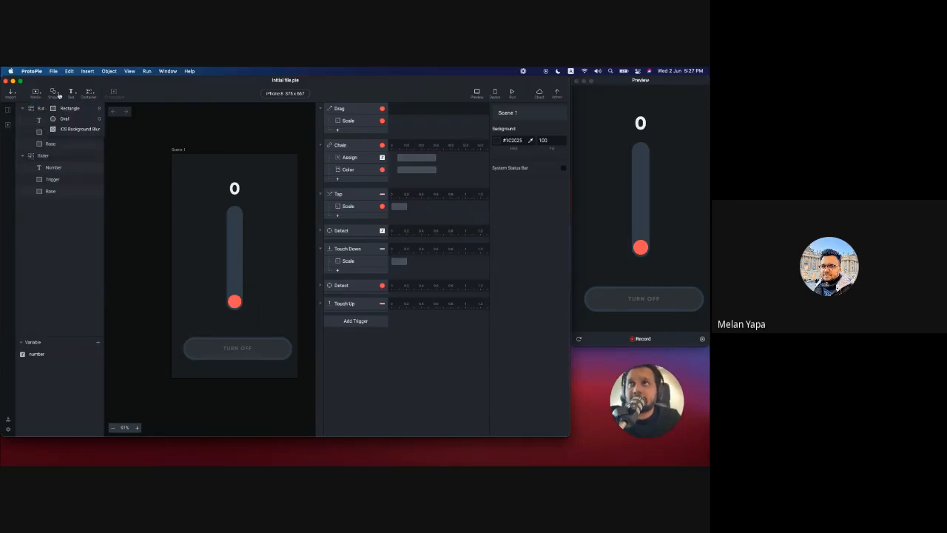
left_click(58, 95)
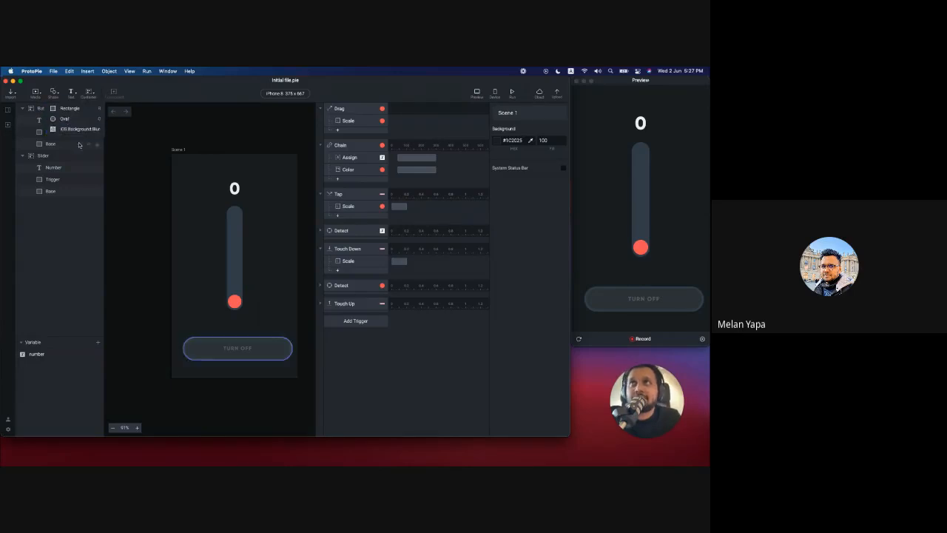
left_click(74, 95)
left_click(75, 96)
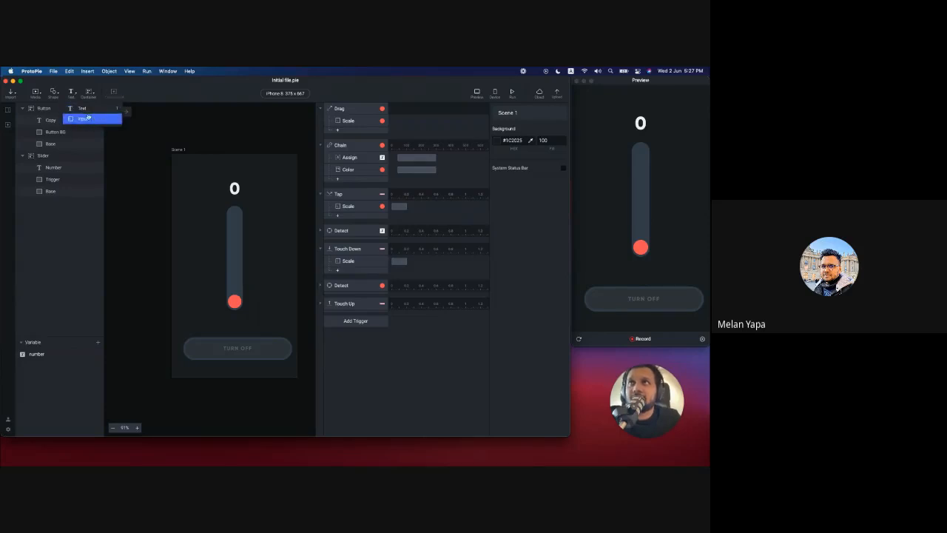
left_click(139, 97)
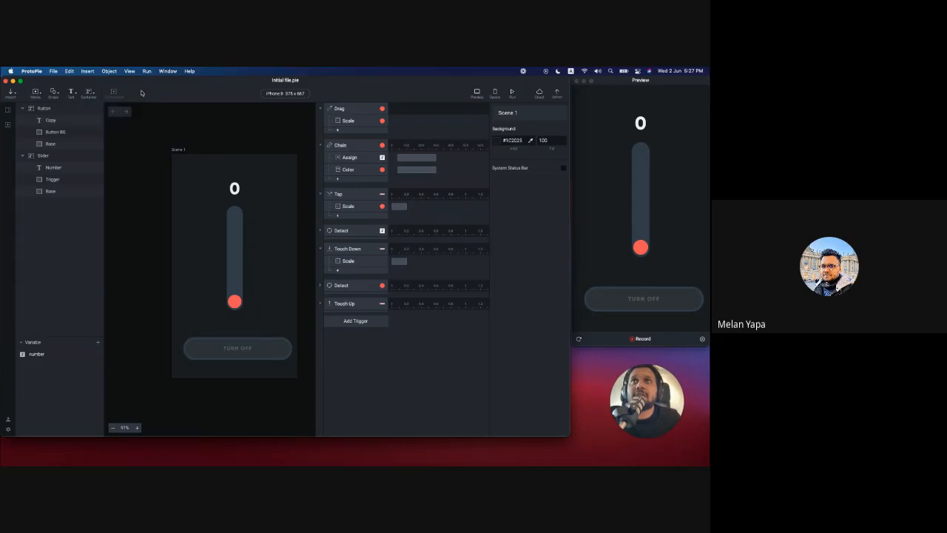
Step: Close the prototype's Preview window and reopen it
left_click(478, 96)
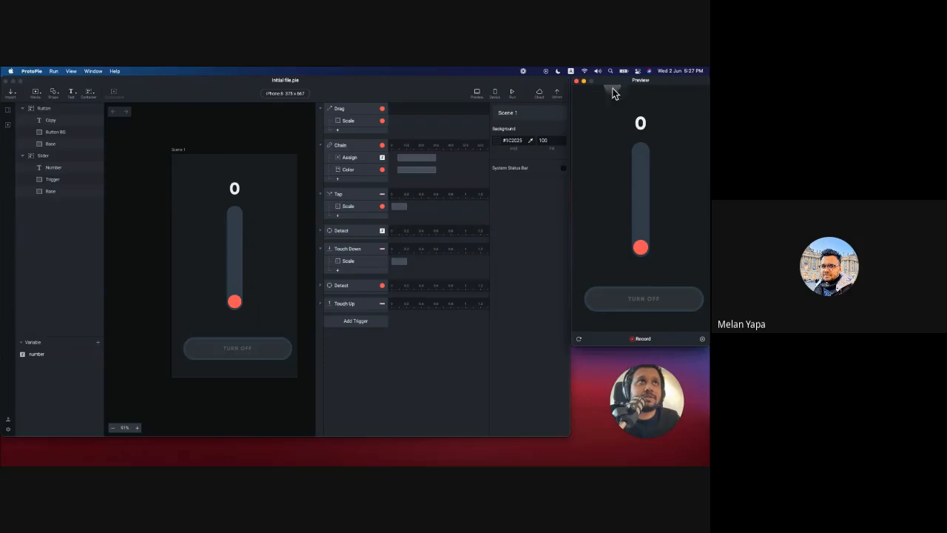
left_click(576, 81)
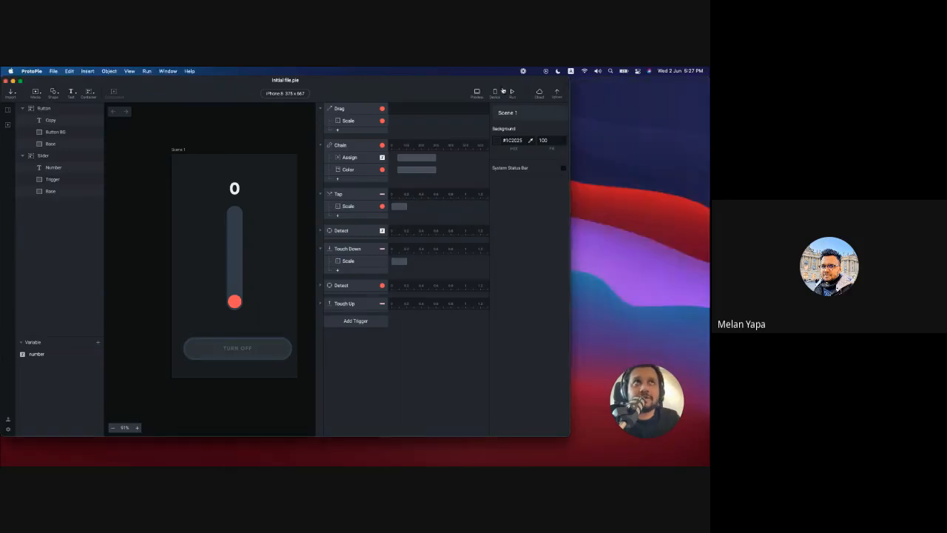
left_click(477, 95)
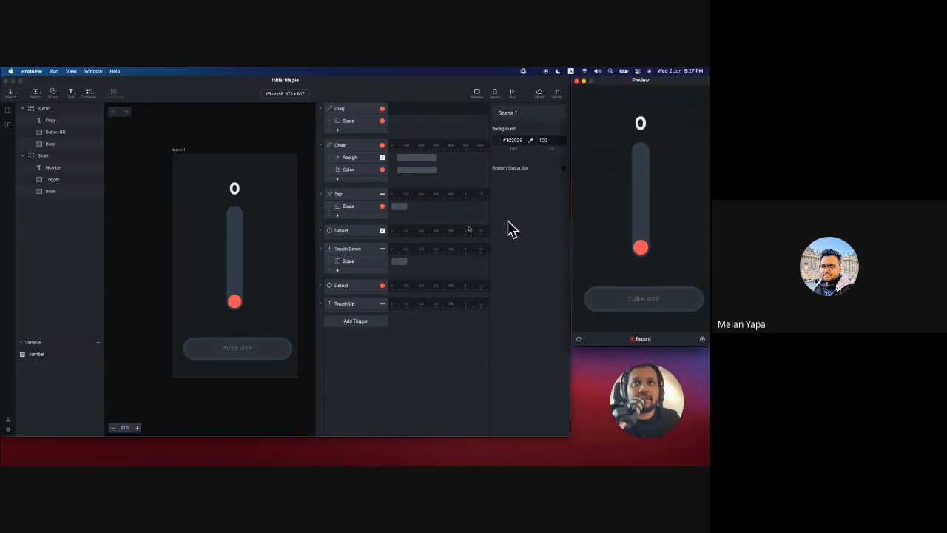
Step: Test the prototype by raising the slider to 100, turning it off and raising it again, and restart the preview
left_click_drag(641, 246, 640, 134)
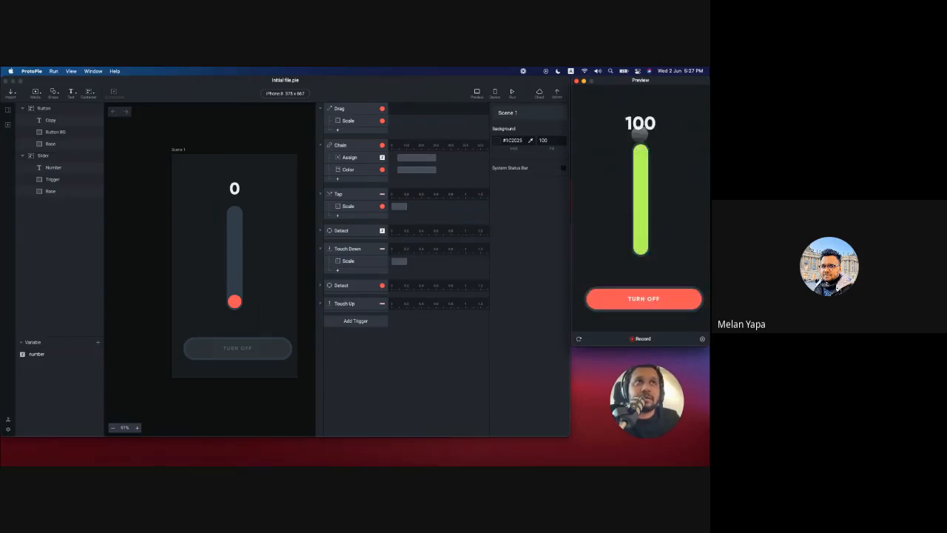
left_click(636, 290)
left_click_drag(637, 257, 640, 142)
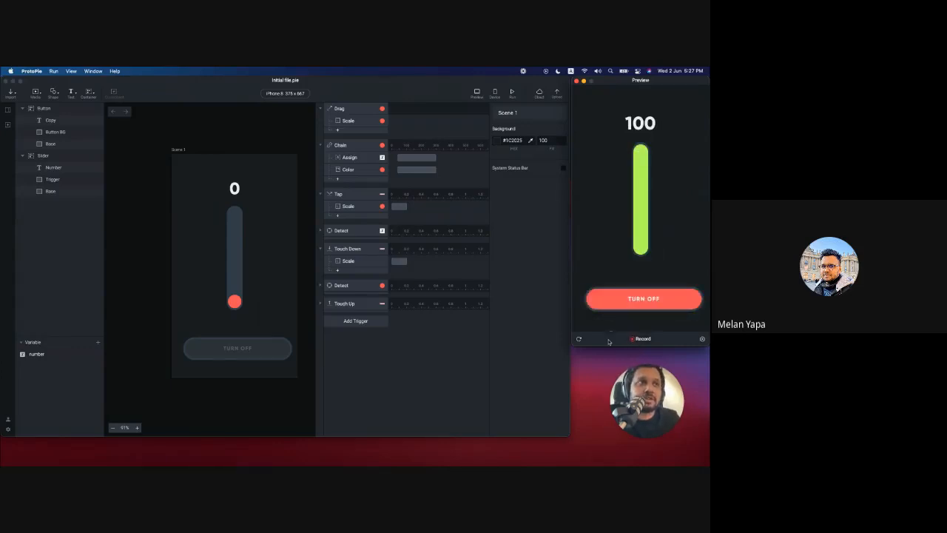
left_click(579, 339)
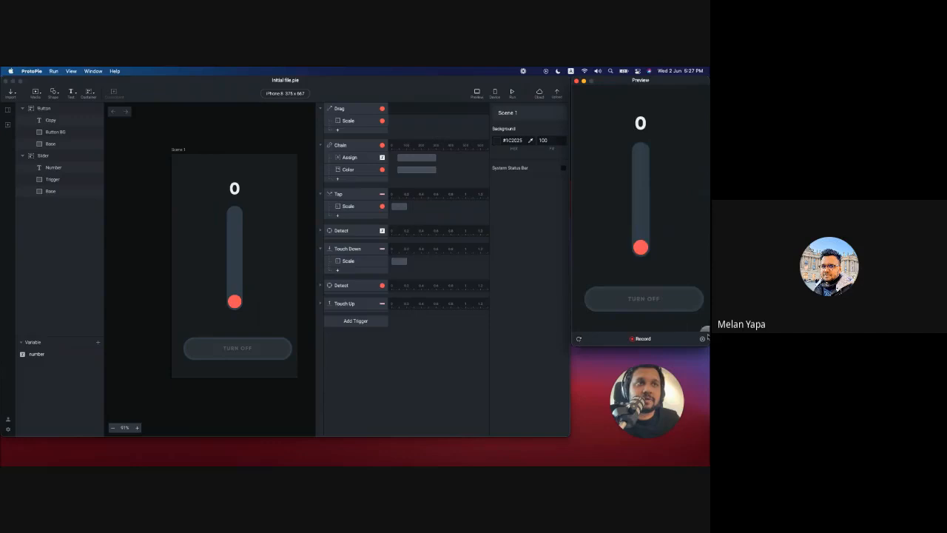
Step: Check the preview settings and raise the previewed slider to 100
left_click(702, 338)
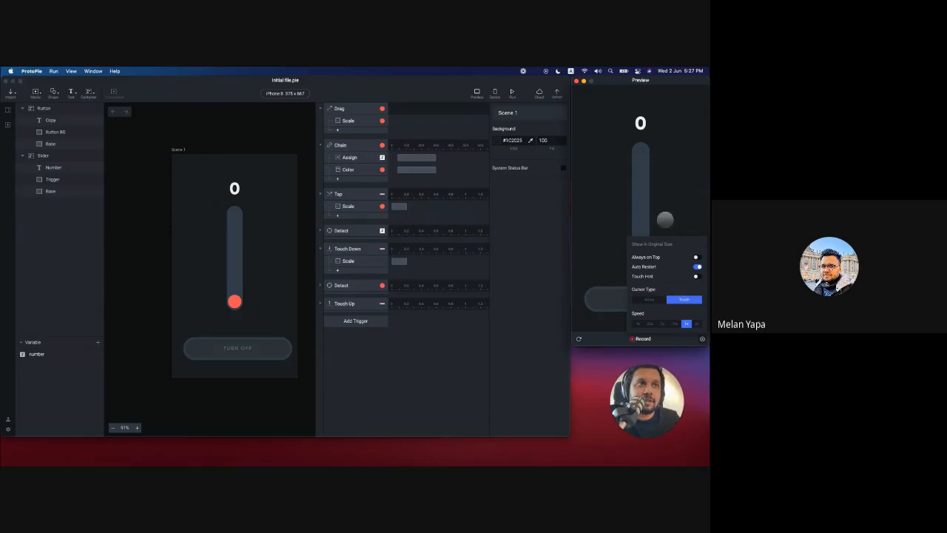
left_click(641, 247)
left_click_drag(641, 247, 640, 148)
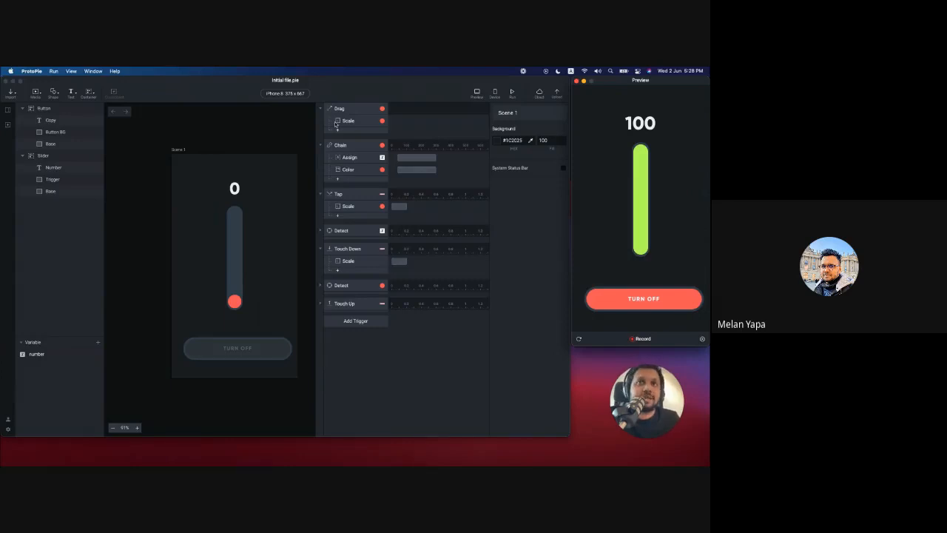
Step: Collapse the Touch Down trigger so its Scale response is hidden
left_click(321, 251)
left_click(320, 249)
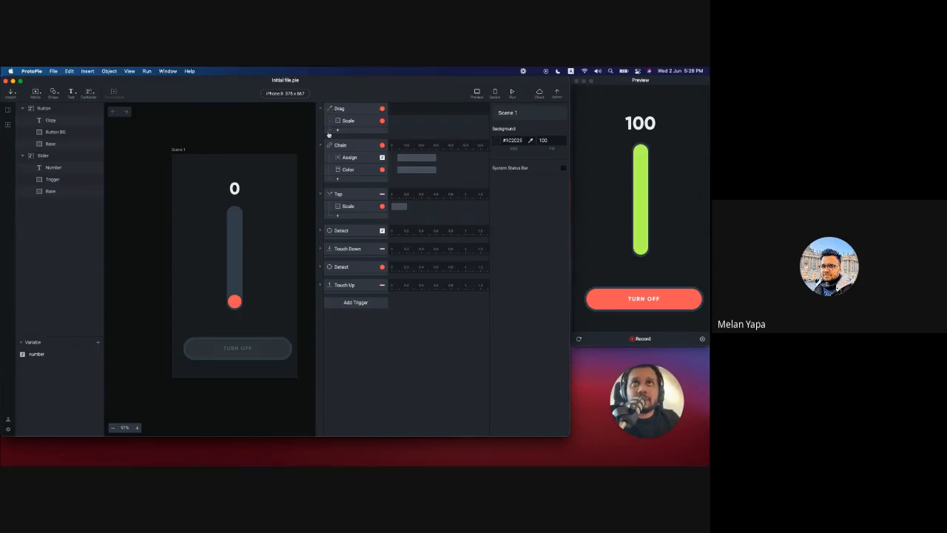
Step: Lower the previewed slider to 28 and review the Chain trigger and the first Detect trigger with their responses
left_click_drag(630, 152, 637, 223)
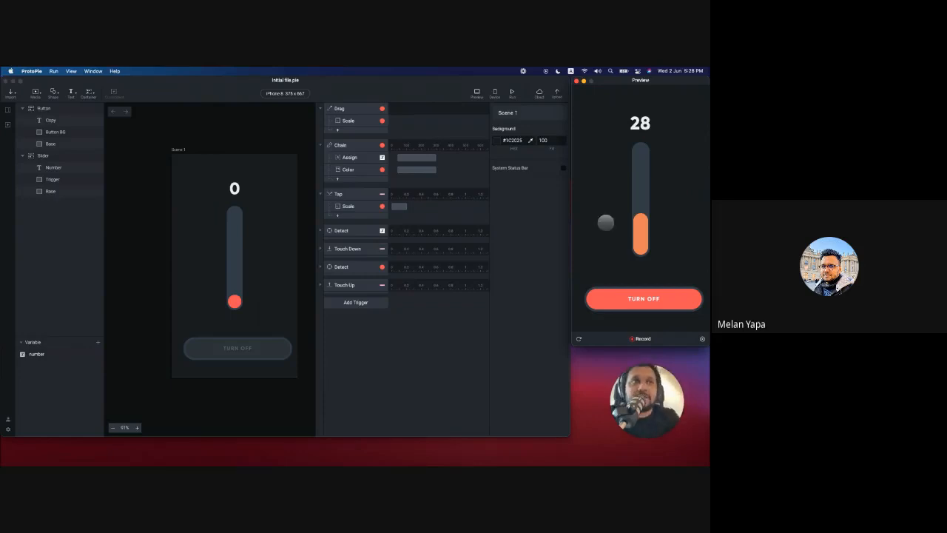
left_click(345, 115)
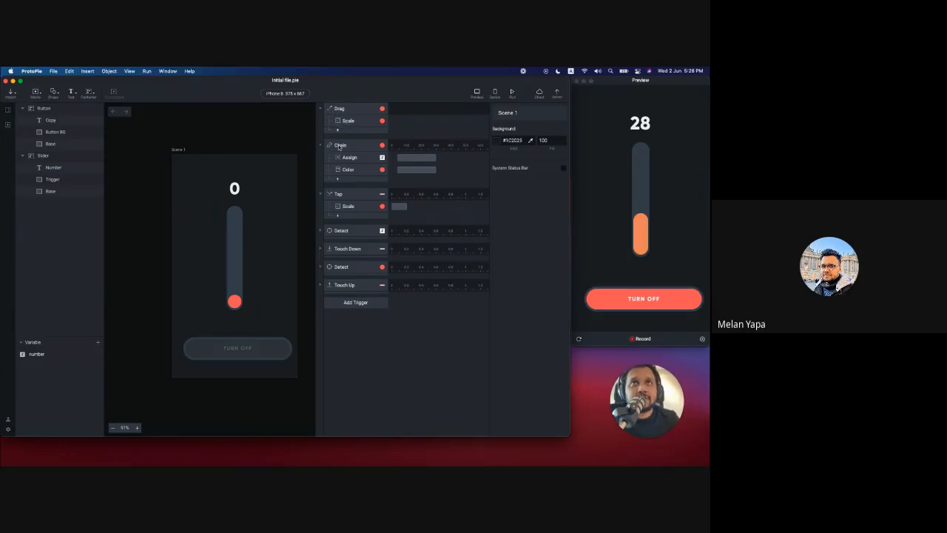
left_click(348, 146)
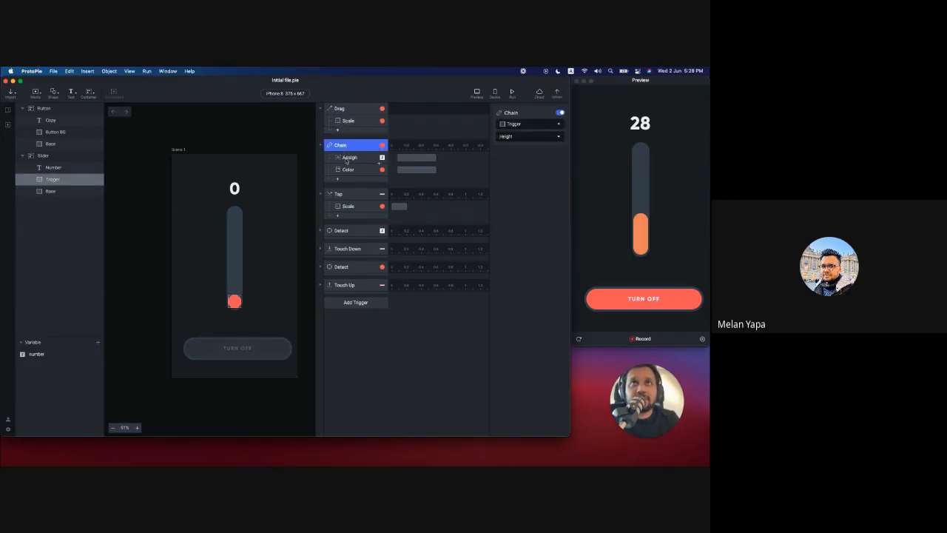
left_click(348, 159)
left_click(347, 169)
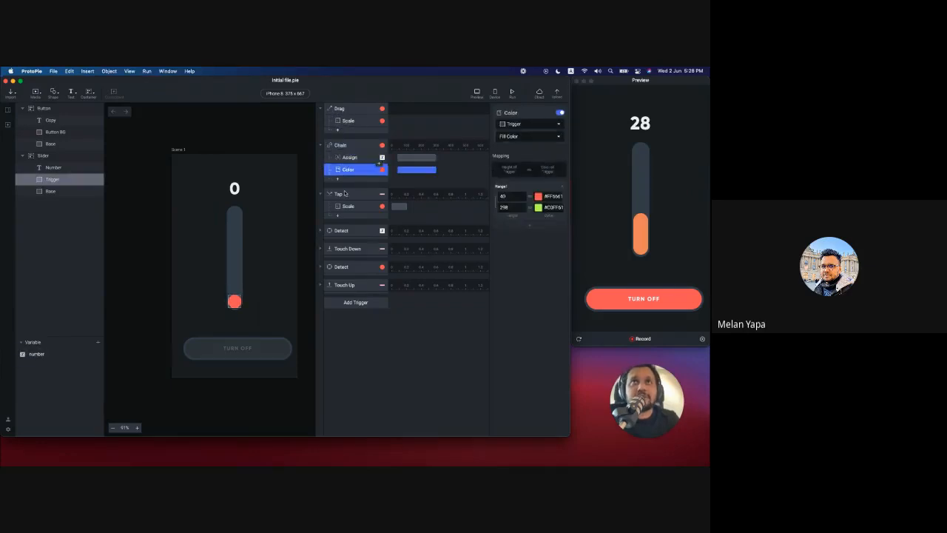
left_click(327, 232)
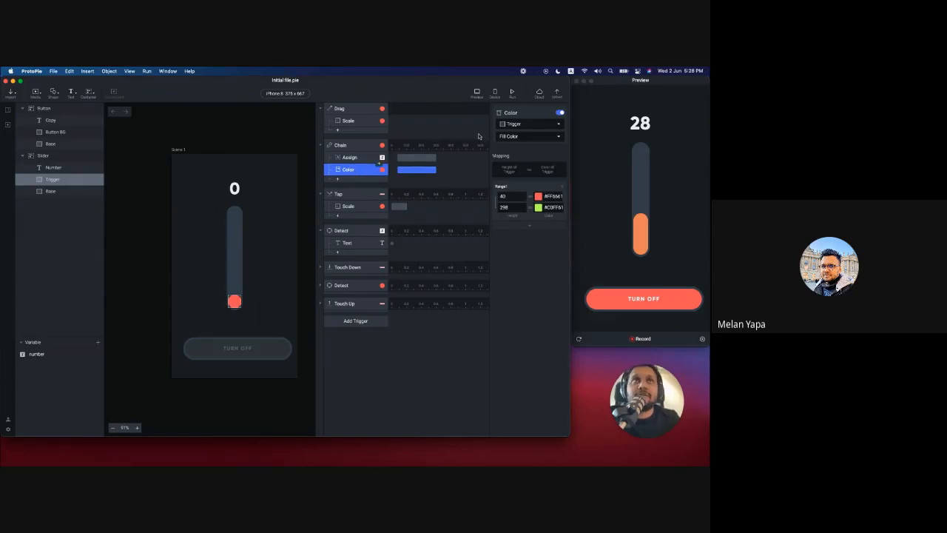
Step: View the device connection details for running the prototype in ProtoPie Player and dismiss them
left_click(495, 94)
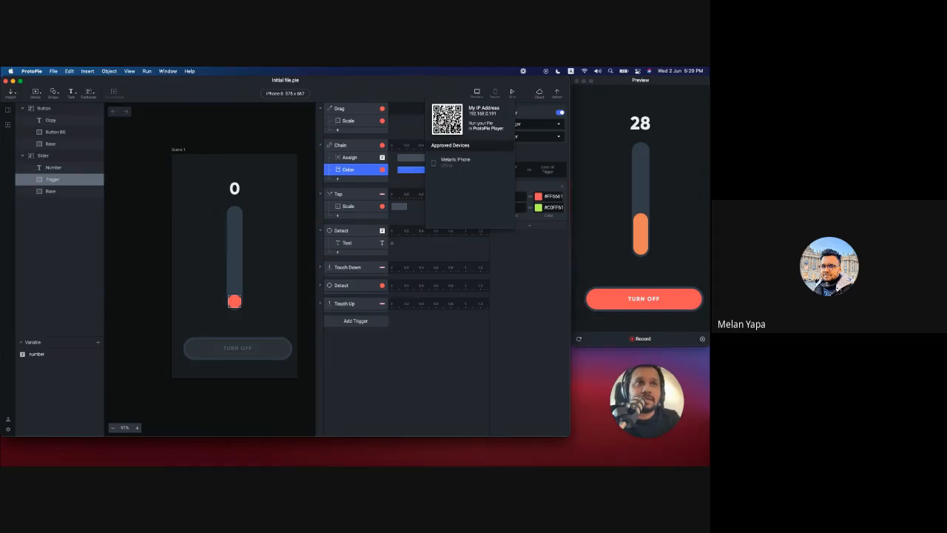
left_click(496, 91)
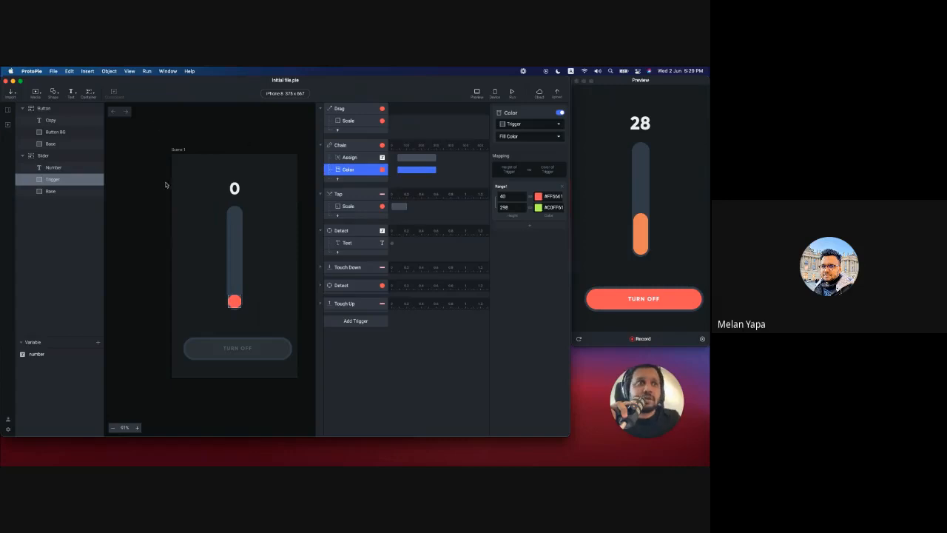
Step: Open the recent file Lets Build.pie and close the Initial file.pie window
left_click(53, 71)
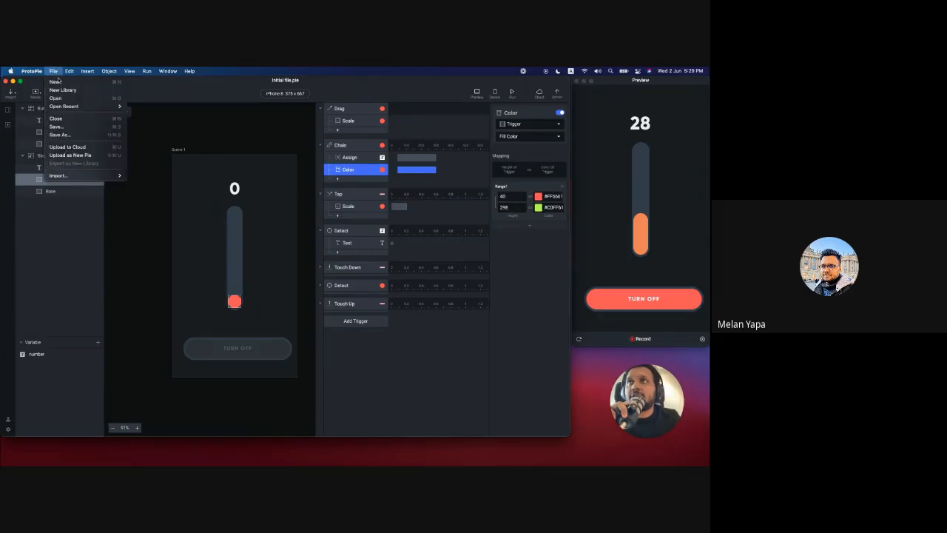
mouse_move(64, 109)
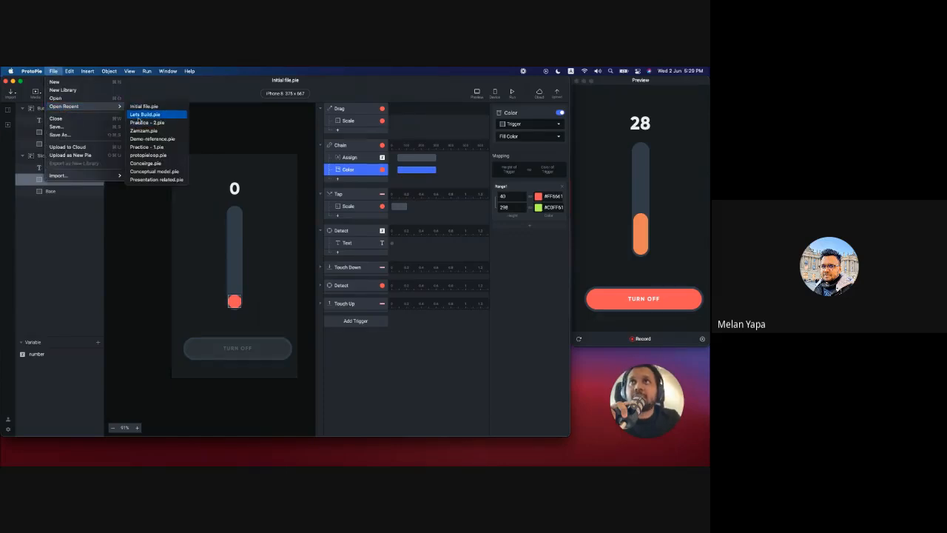
left_click(140, 115)
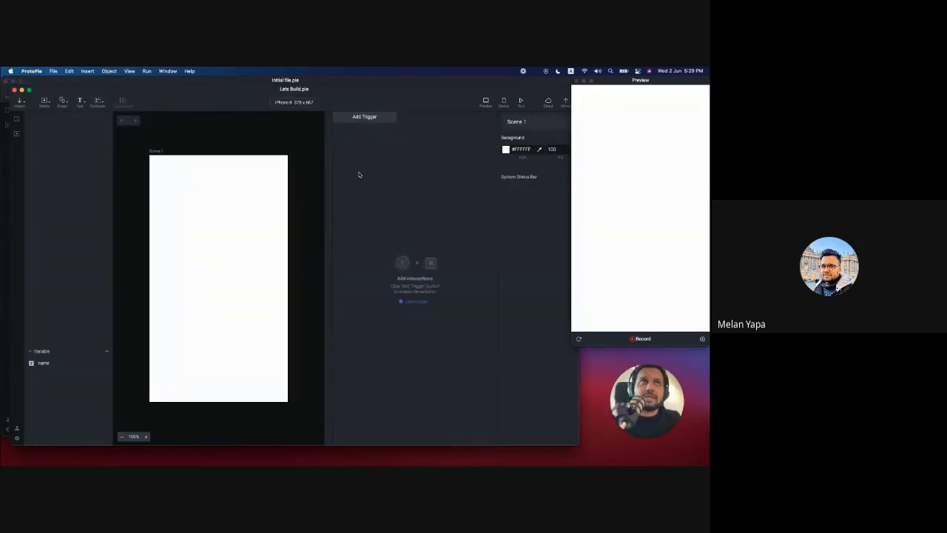
left_click(6, 82)
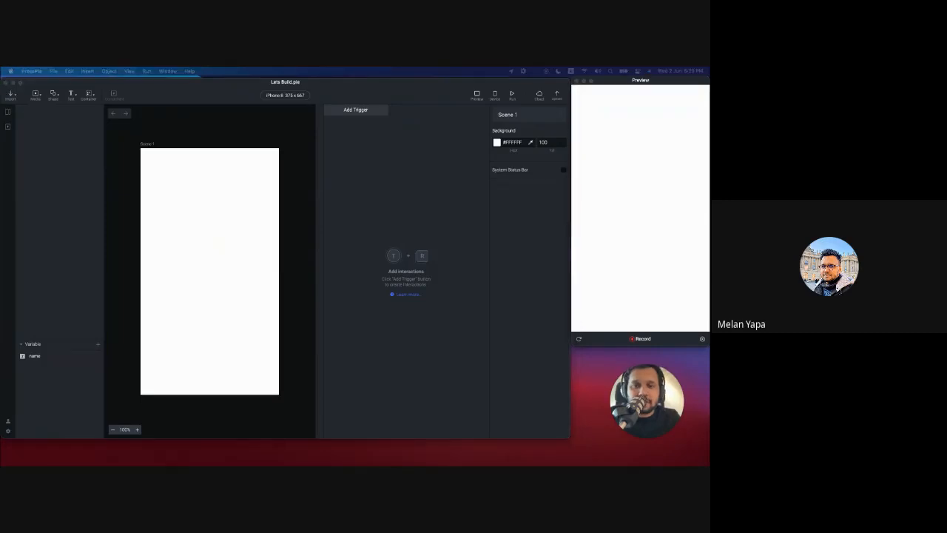
Step: Switch to Figma to view the frames on the Export to ProtoPie page and return to ProtoPie
key("super+Tab")
key("super+Tab")
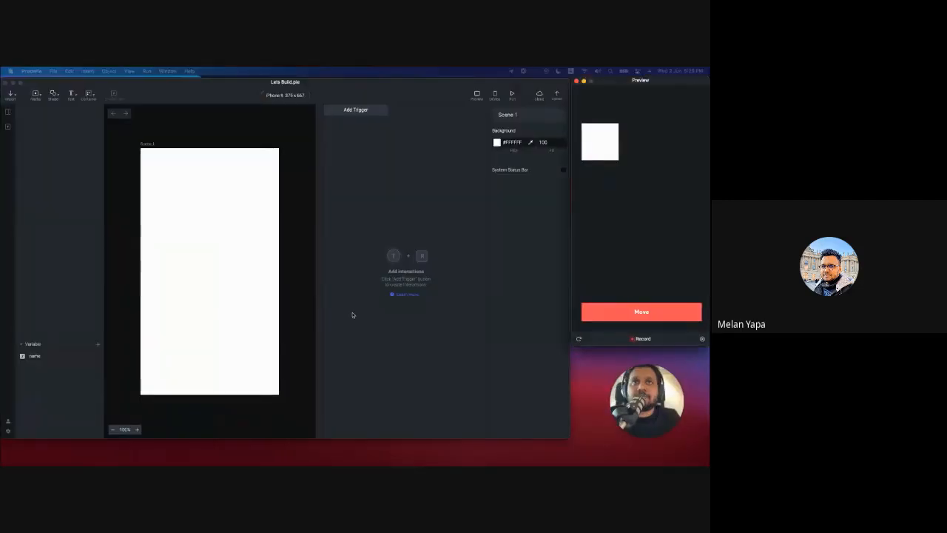
key("ctrl+Right")
key("ctrl+Left")
key("ctrl+Right")
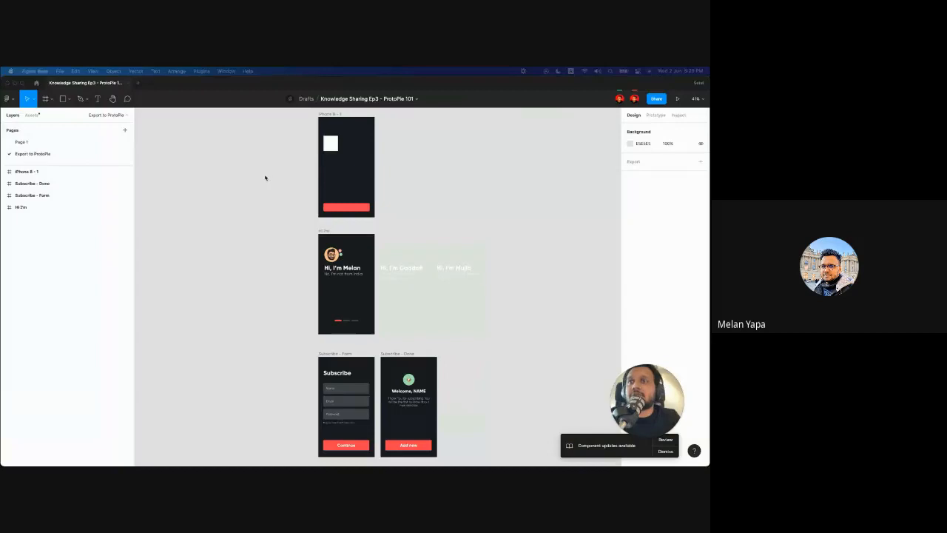
left_click(34, 71)
left_click(165, 143)
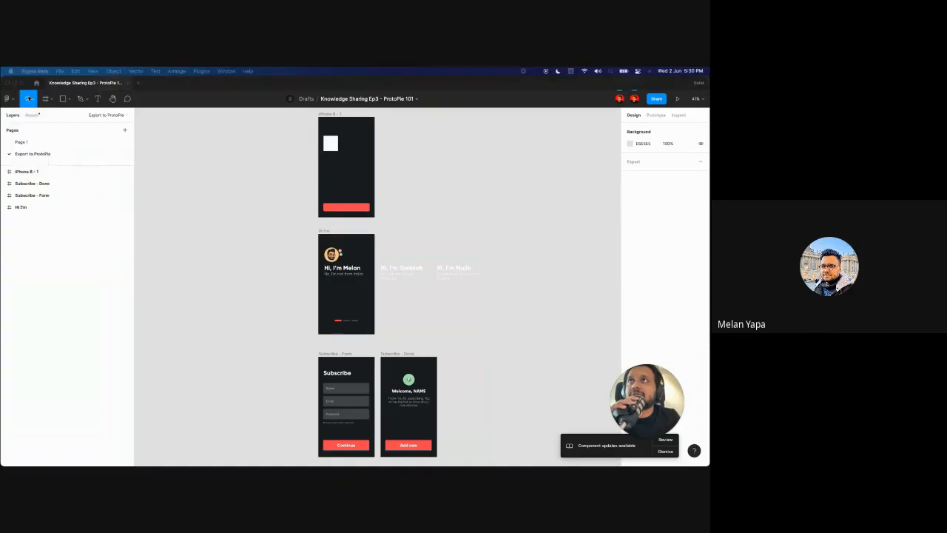
left_click(8, 83)
key("ctrl+Left")
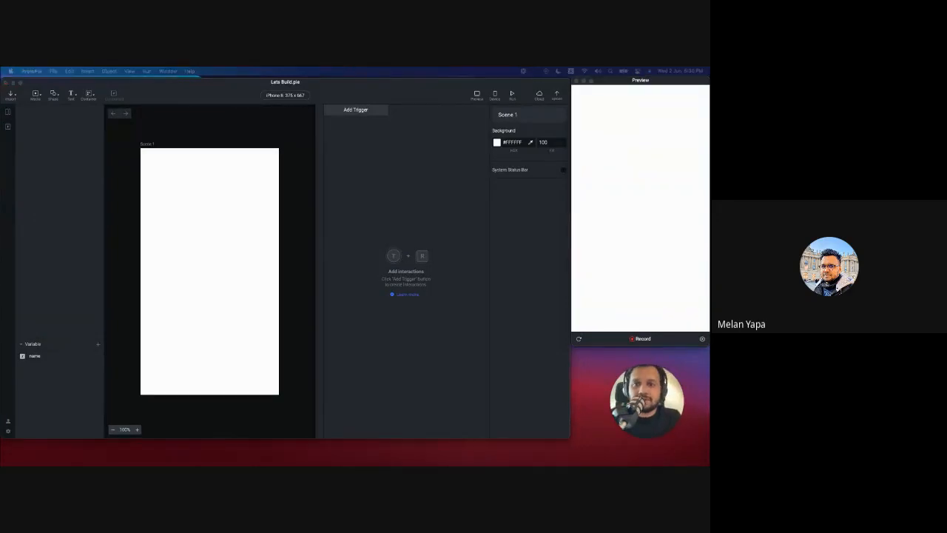
left_click(163, 106)
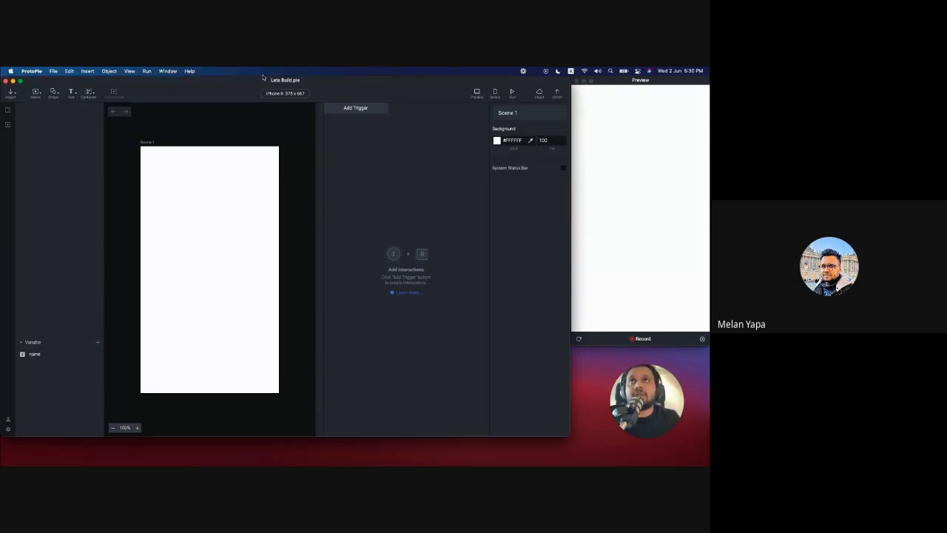
Step: Browse the iOS, Android, Desktop and Custom device presets for the prototype and leave without choosing one
left_click(293, 95)
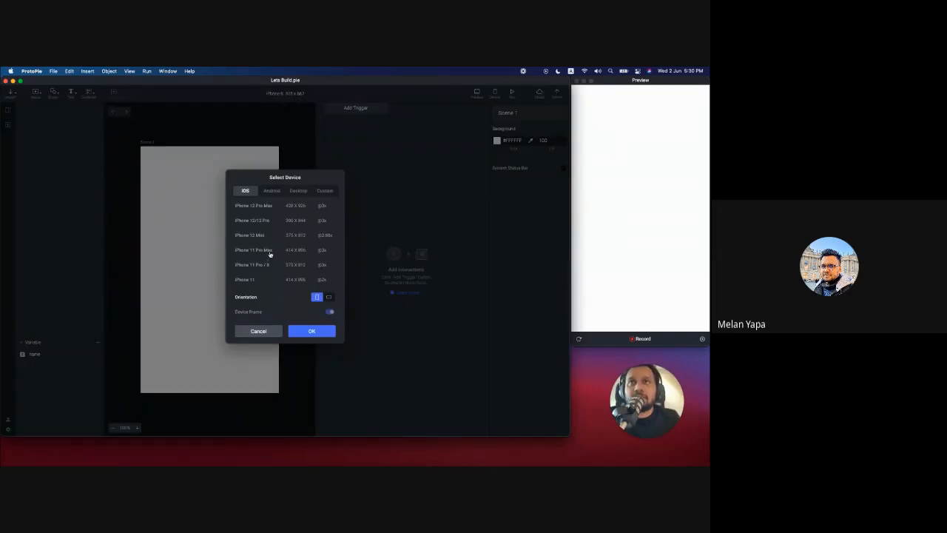
scroll(269, 259, "down", 5)
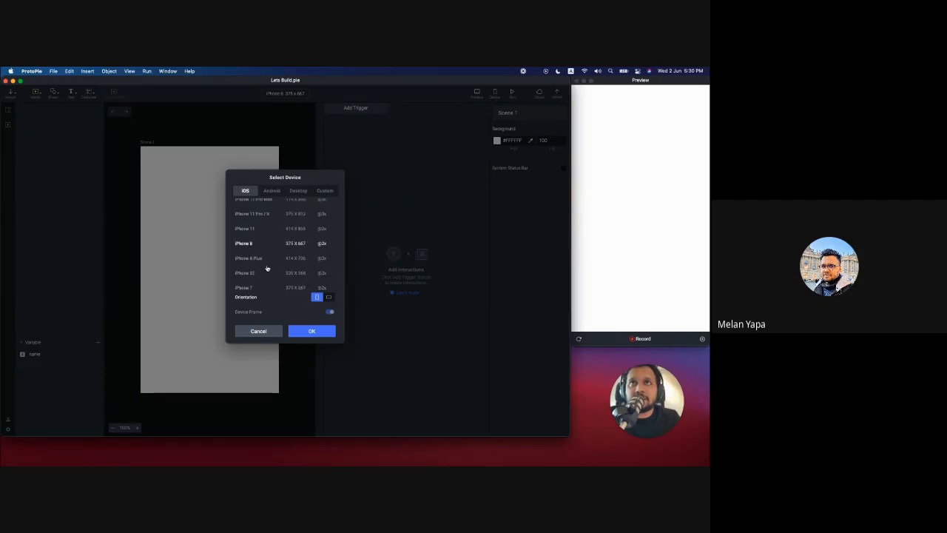
left_click(272, 192)
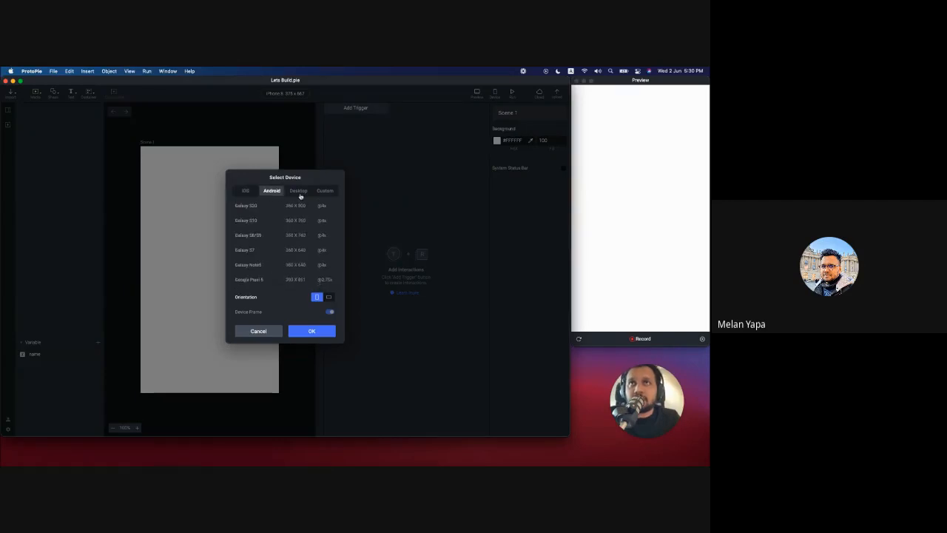
left_click(245, 191)
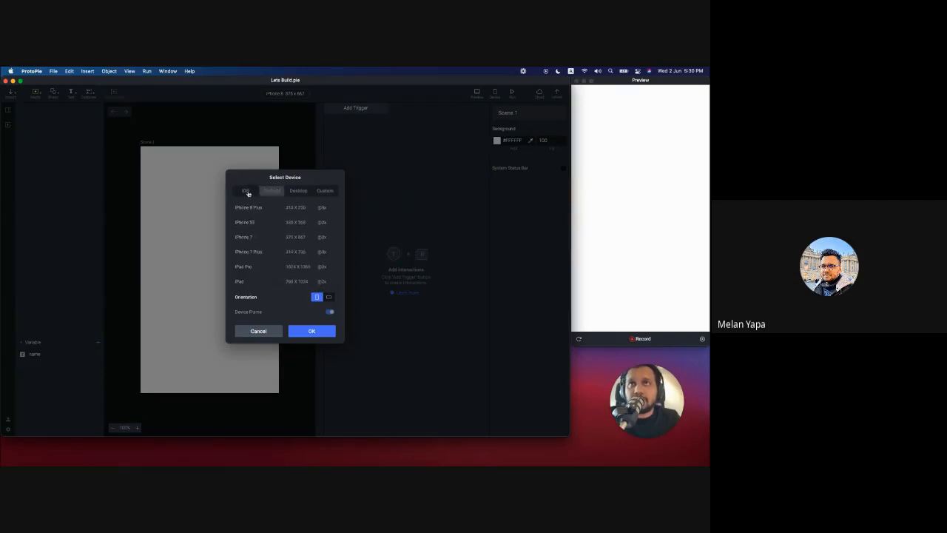
left_click(304, 191)
left_click(324, 191)
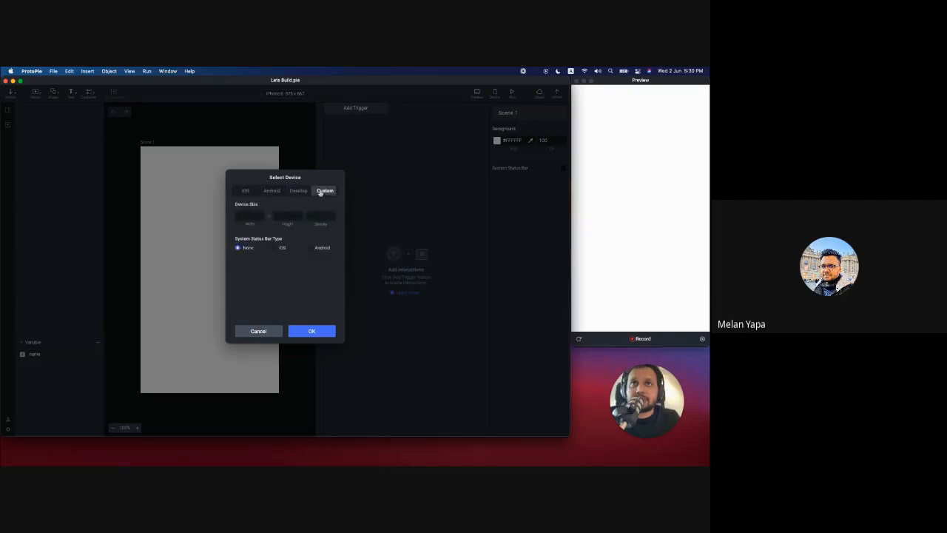
left_click(247, 191)
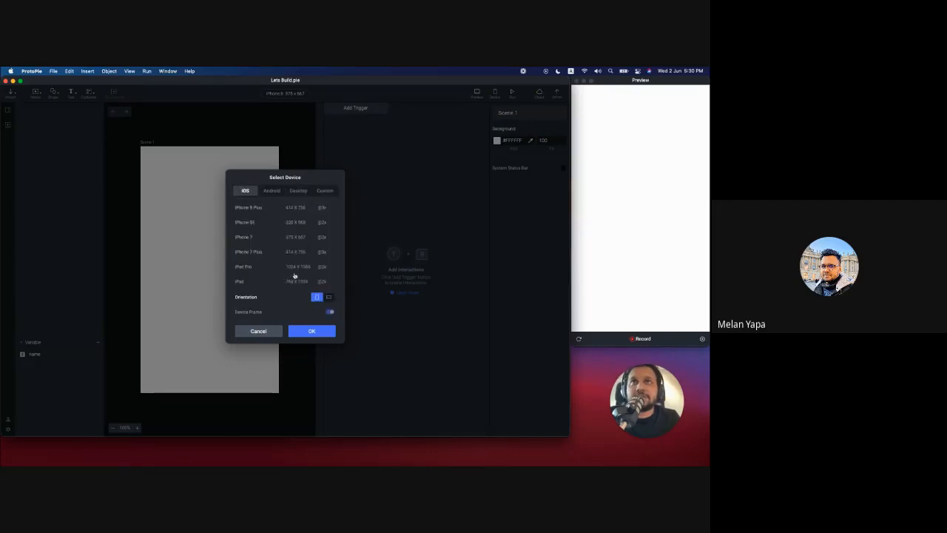
left_click(258, 332)
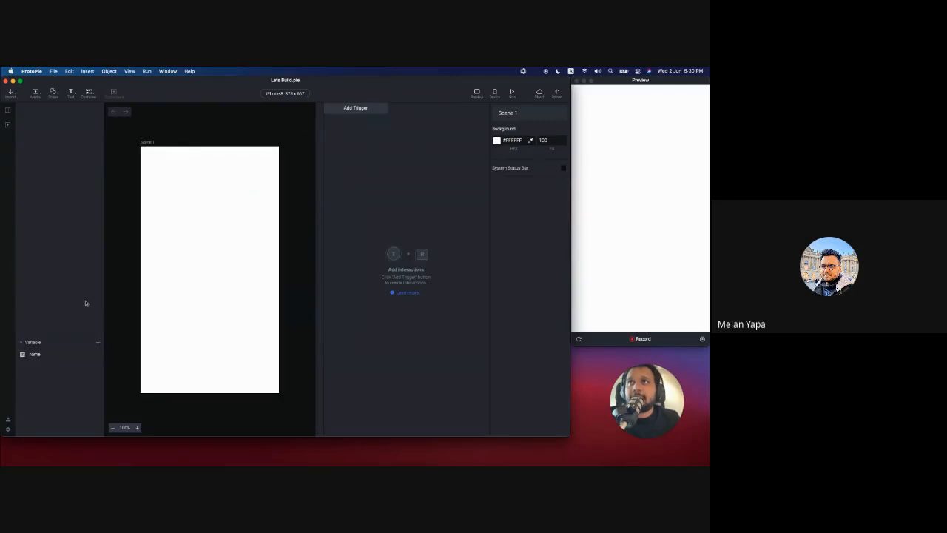
Step: Inspect the name variable's settings and collapse the variable list
left_click(37, 354)
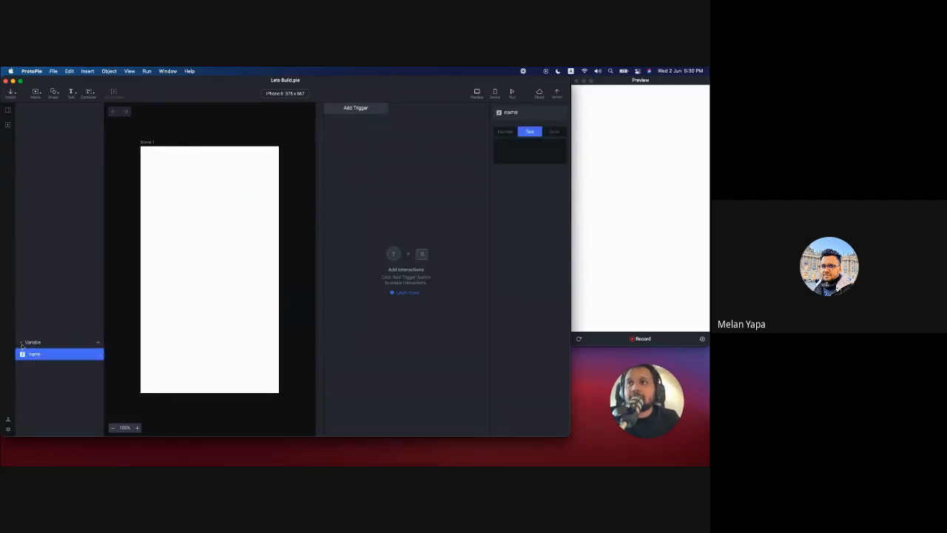
left_click(21, 343)
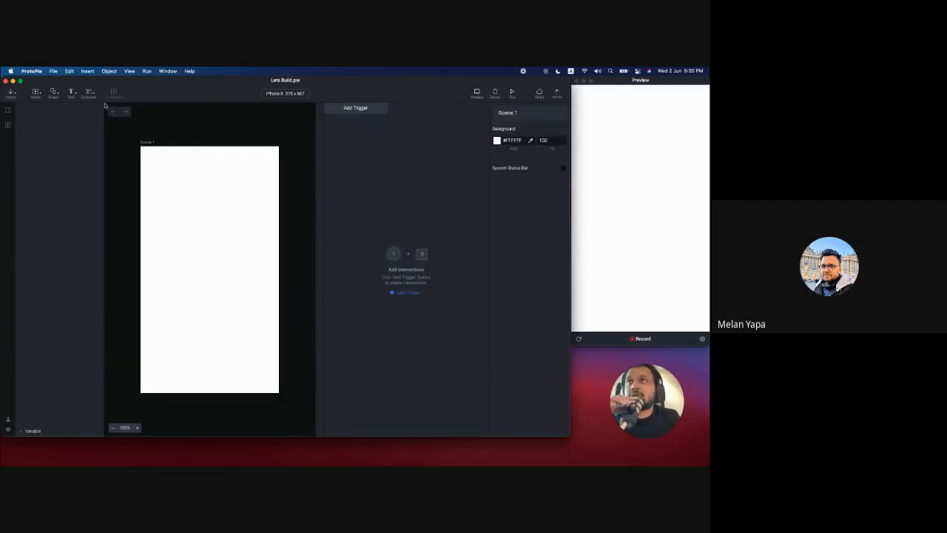
Step: Insert a rectangle and stretch it over the whole scene at 375 × 667
left_click(57, 94)
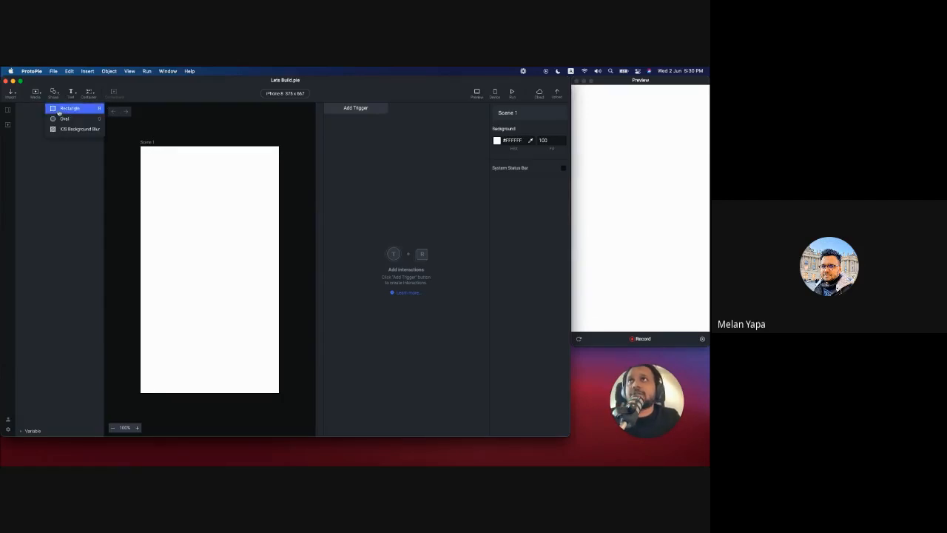
left_click(62, 110)
left_click(57, 95)
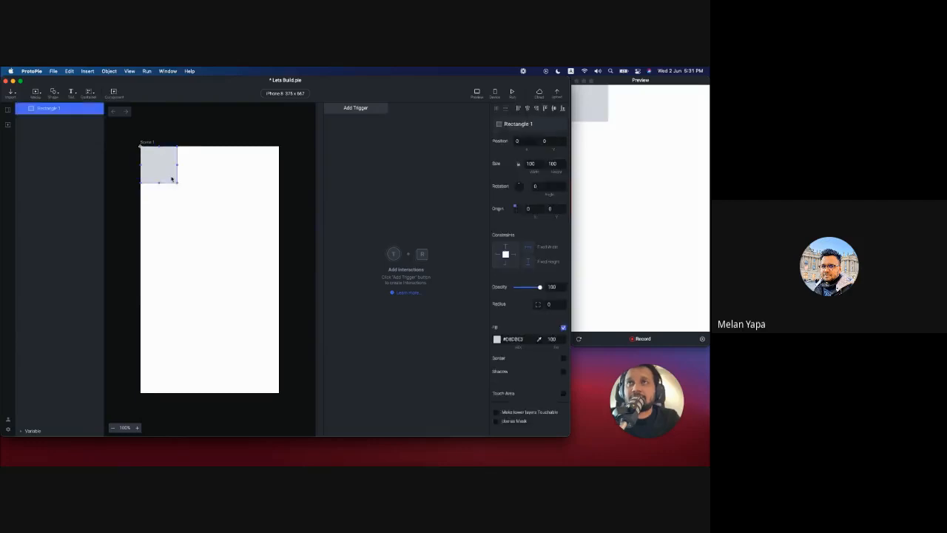
left_click_drag(176, 182, 279, 393)
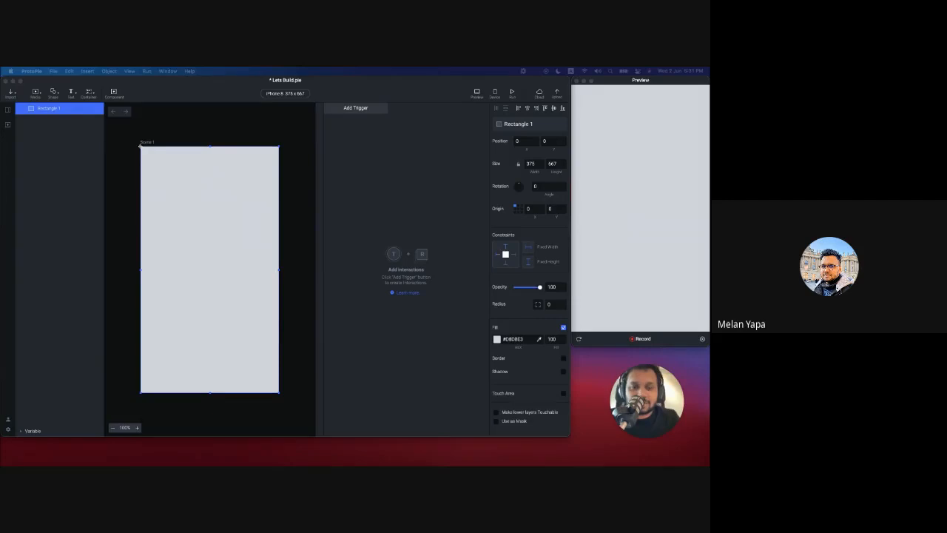
Step: Set the full-scene rectangle's fill colour to #1C2025
left_click(520, 338)
type("1C2C25")
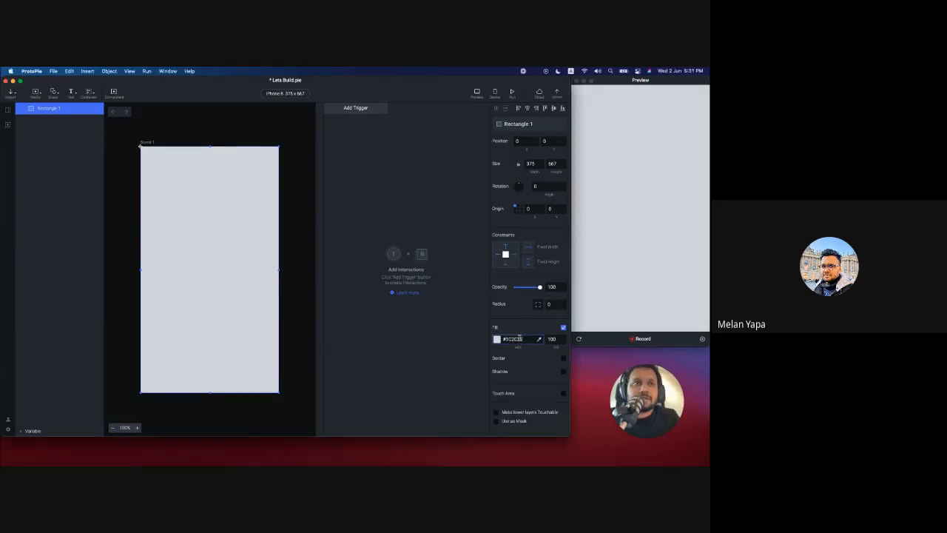
key("Return")
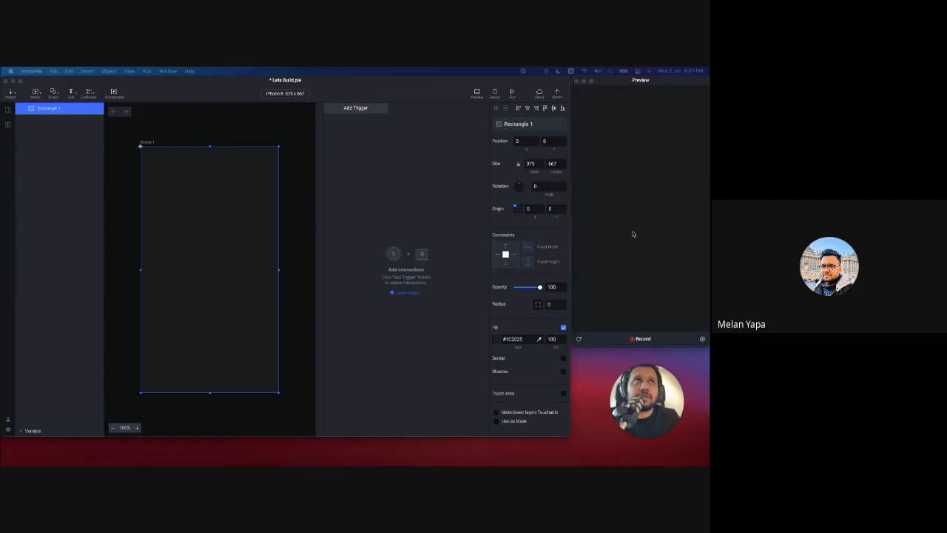
left_click(304, 219)
Step: Add a second rectangle near the scene's lower edge at X 21, Y 587, and resize it to 334 × 60
scroll(251, 226, "down", 1)
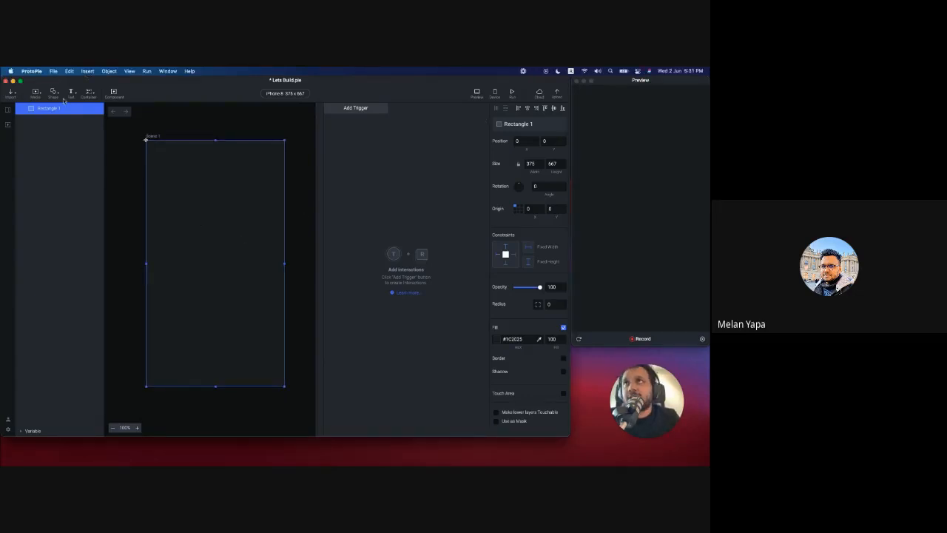
left_click(62, 97)
left_click(59, 108)
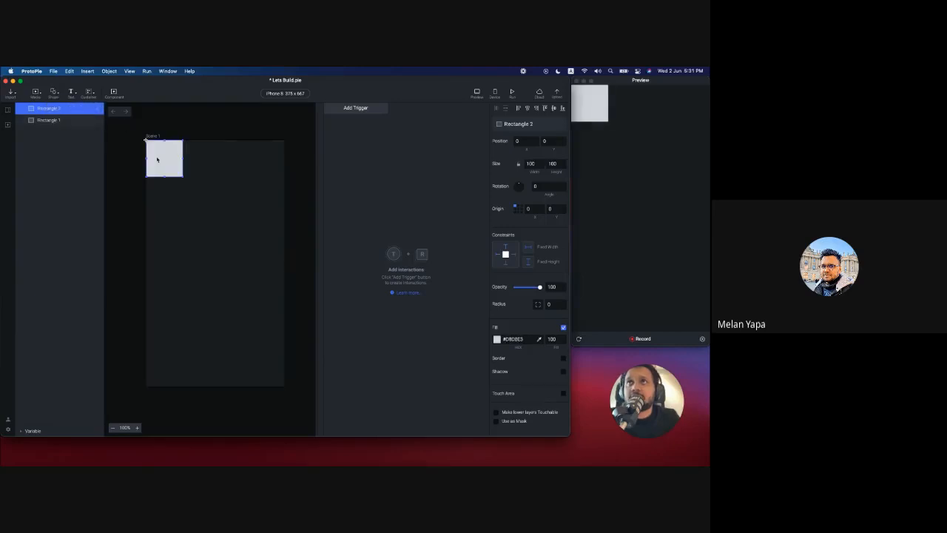
left_click_drag(182, 156, 263, 364)
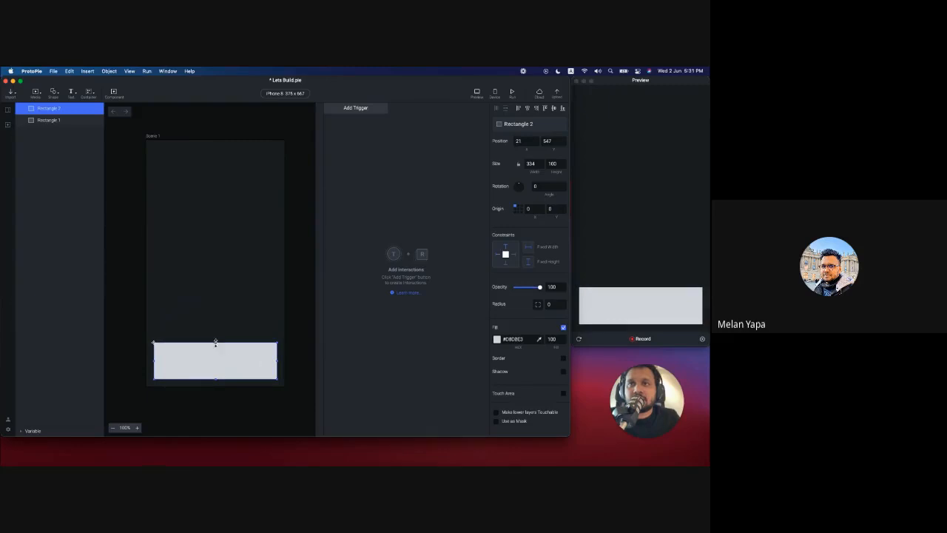
left_click_drag(215, 342, 215, 358)
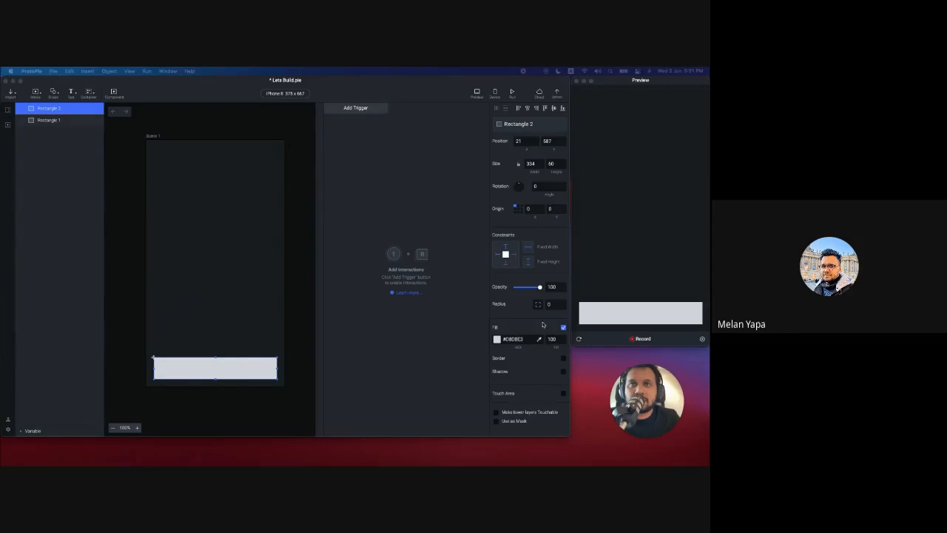
Step: Set the button-shaped rectangle's fill colour to #FF6561
left_click(523, 344)
left_click(524, 344)
type("#FF6561")
key("Return")
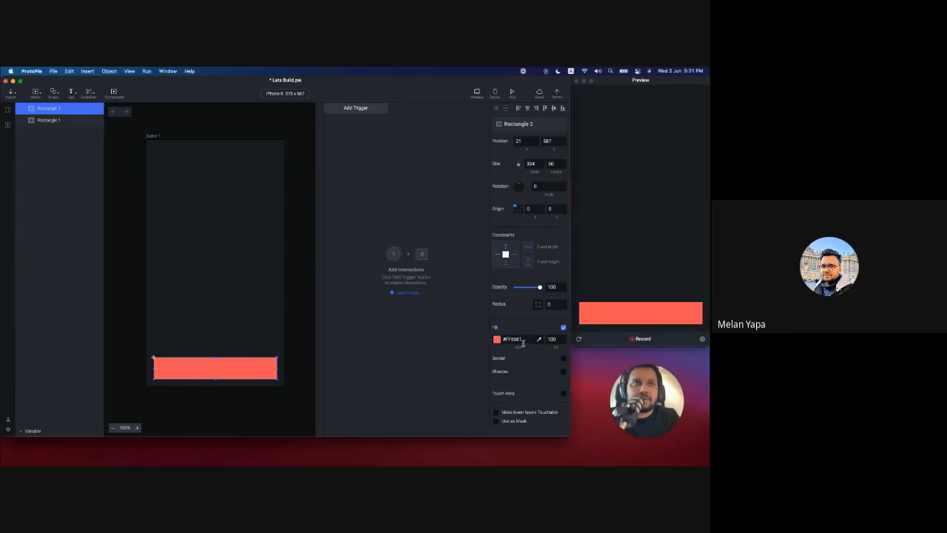
Step: Add a text layer reading "Move" over the button-shaped rectangle and centre its text alignment
left_click(72, 92)
left_click_drag(170, 145, 212, 375)
left_click(212, 375)
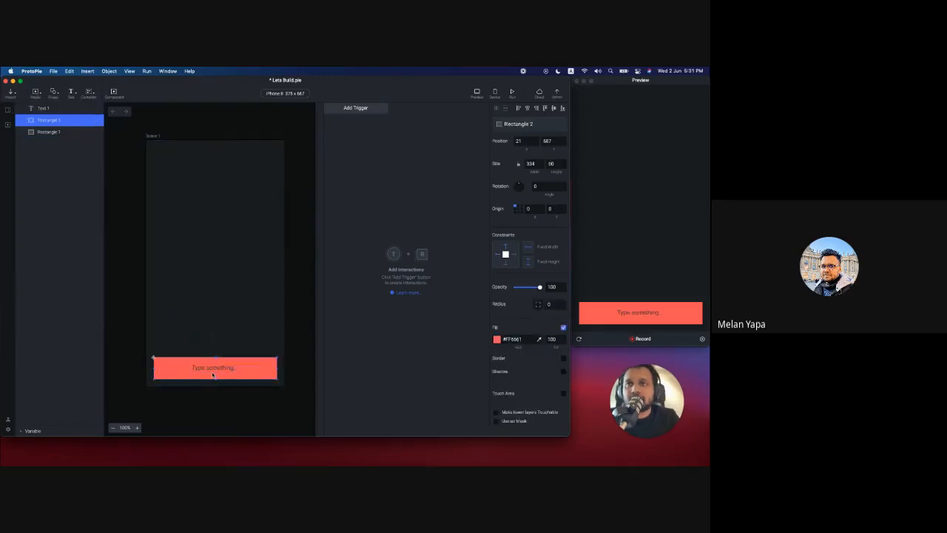
left_click(212, 375)
double_click(211, 373)
type("Move")
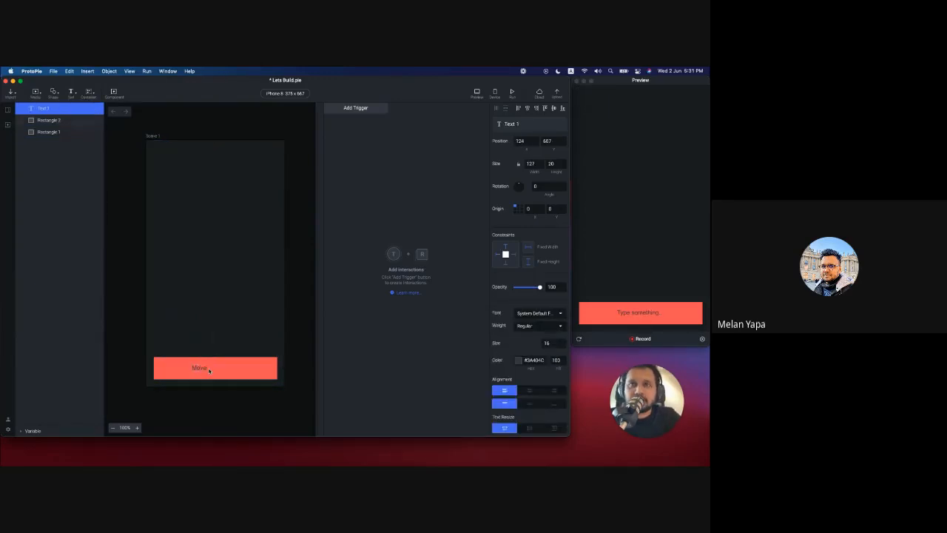
left_click(210, 372)
left_click(531, 391)
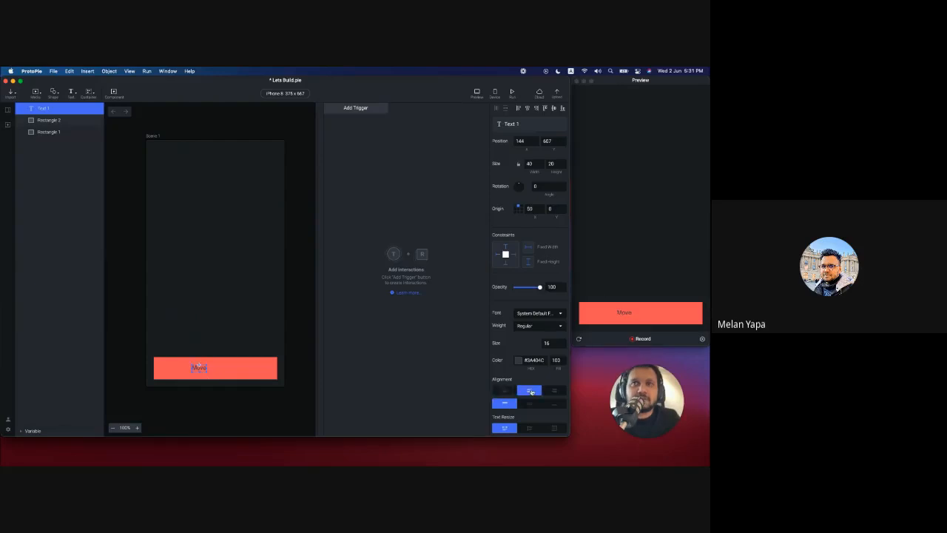
left_click(531, 317)
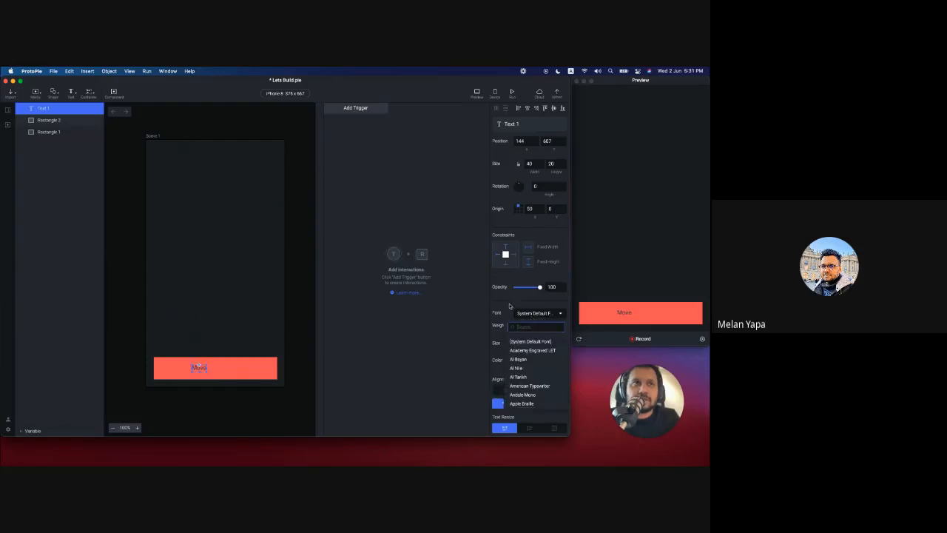
left_click(509, 306)
scroll(526, 287, "down", 5)
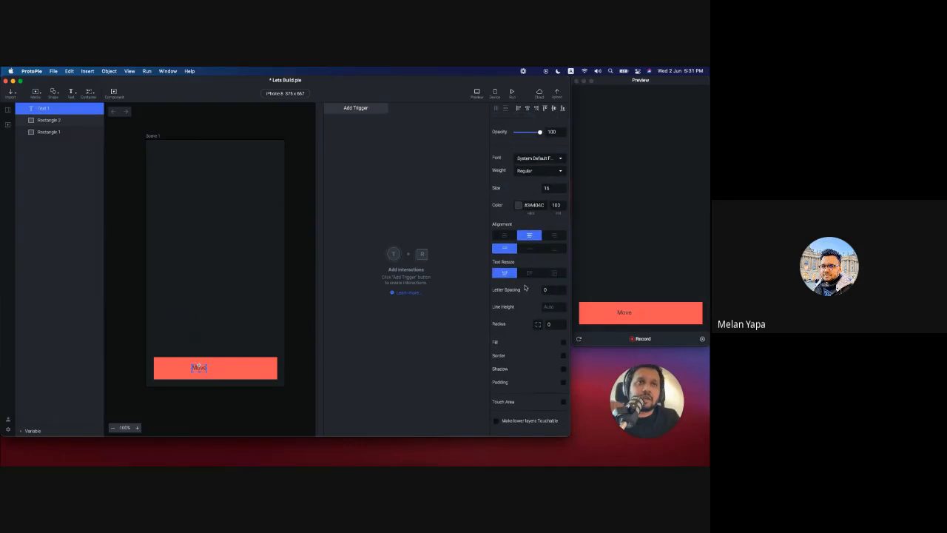
scroll(525, 288, "up", 5)
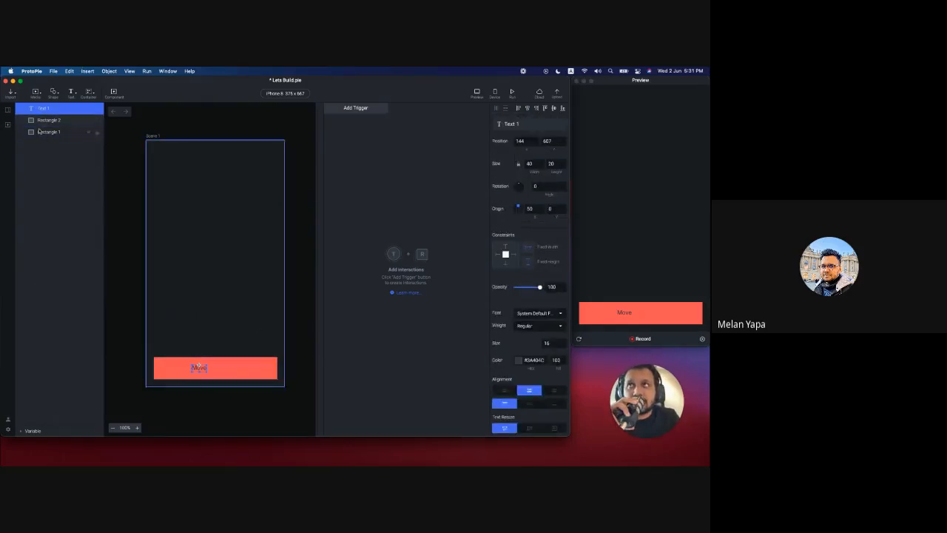
left_click(94, 122)
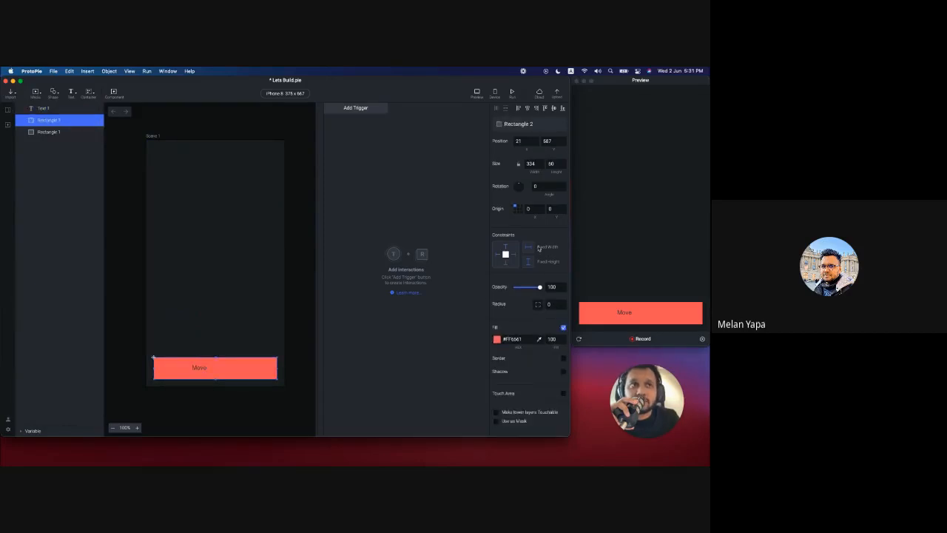
Step: Set the font of the "Move" text layer to Gilroy
left_click(46, 110)
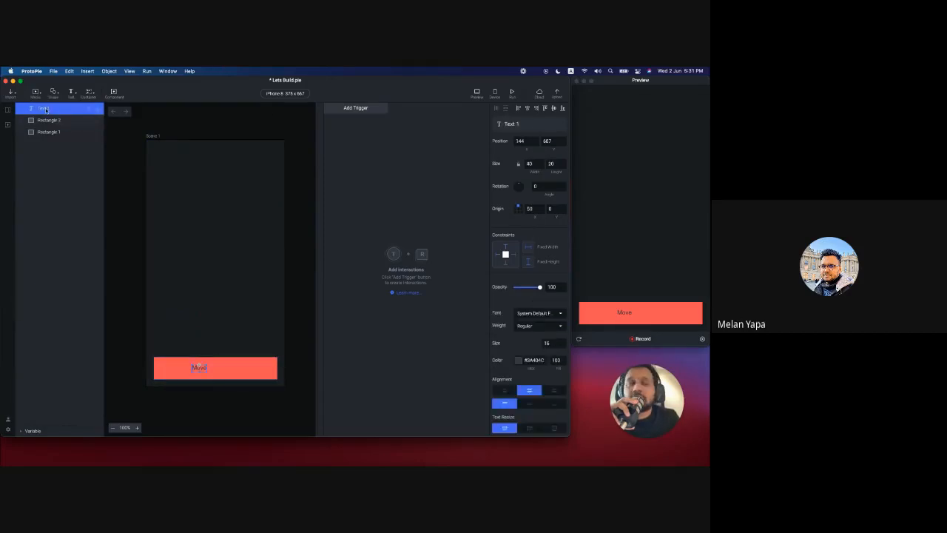
scroll(539, 269, "down", 5)
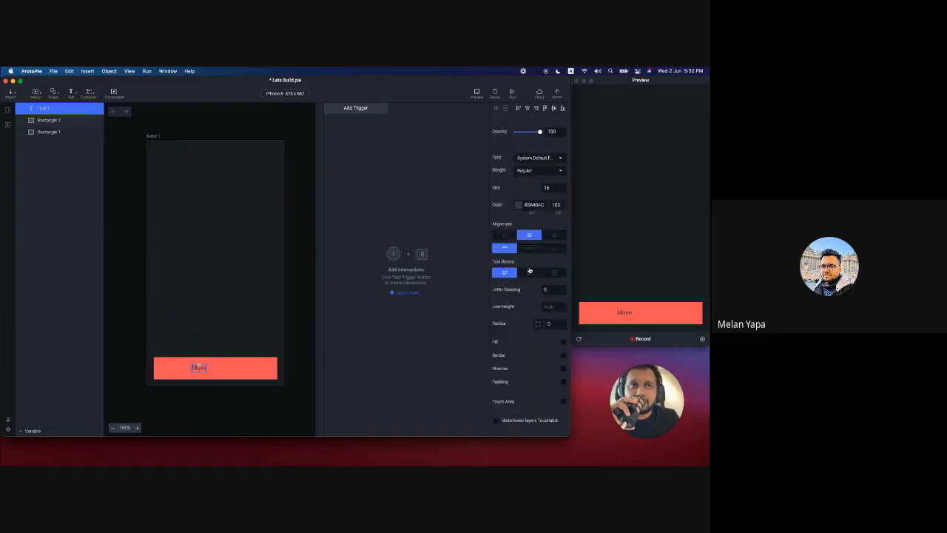
scroll(529, 270, "up", 3)
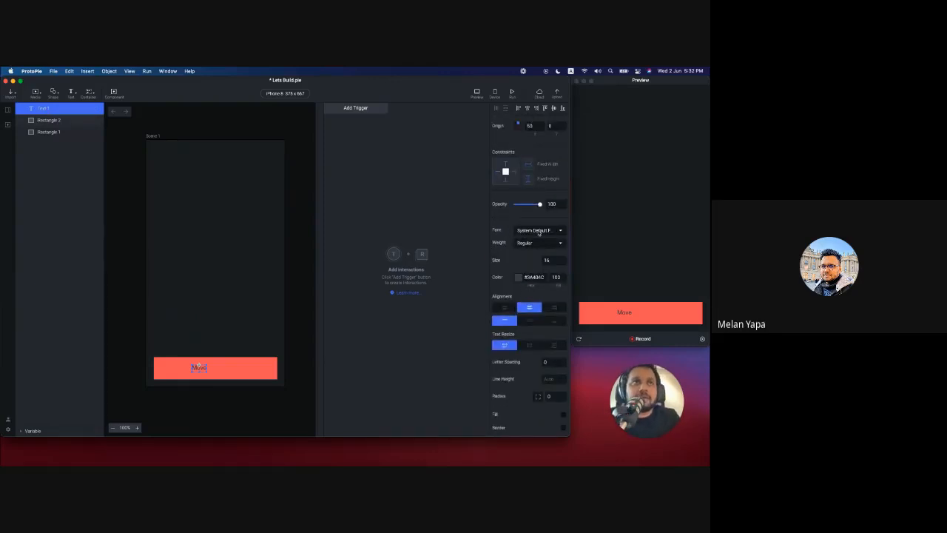
left_click(538, 231)
type("gil")
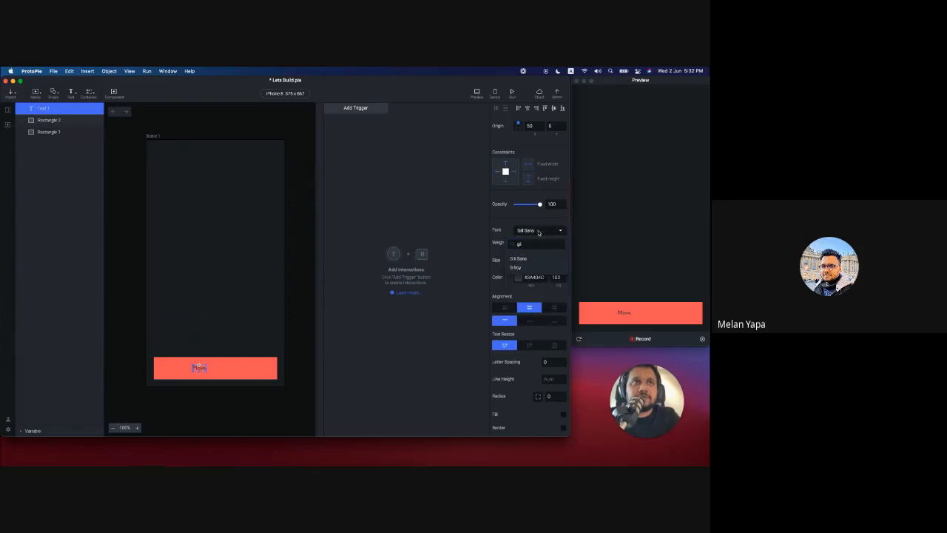
left_click(528, 266)
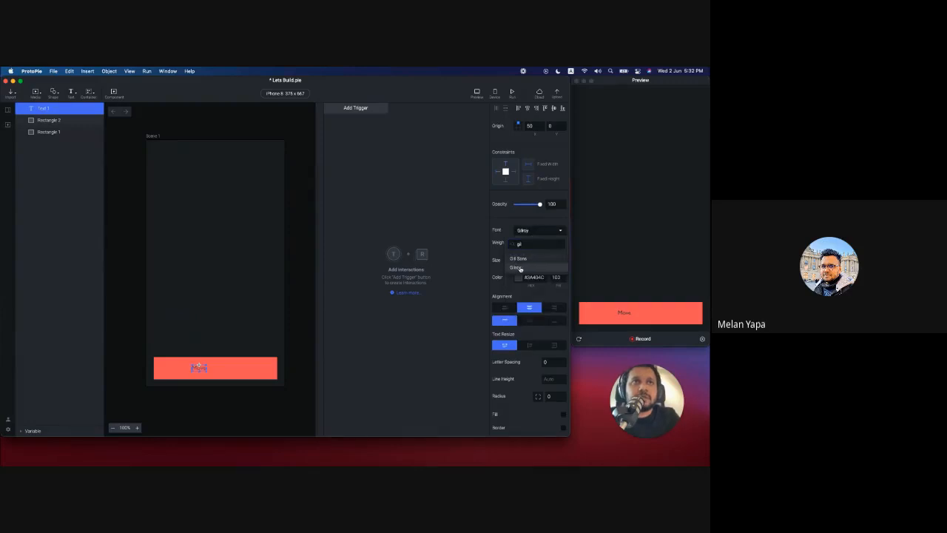
left_click(559, 245)
left_click(516, 238)
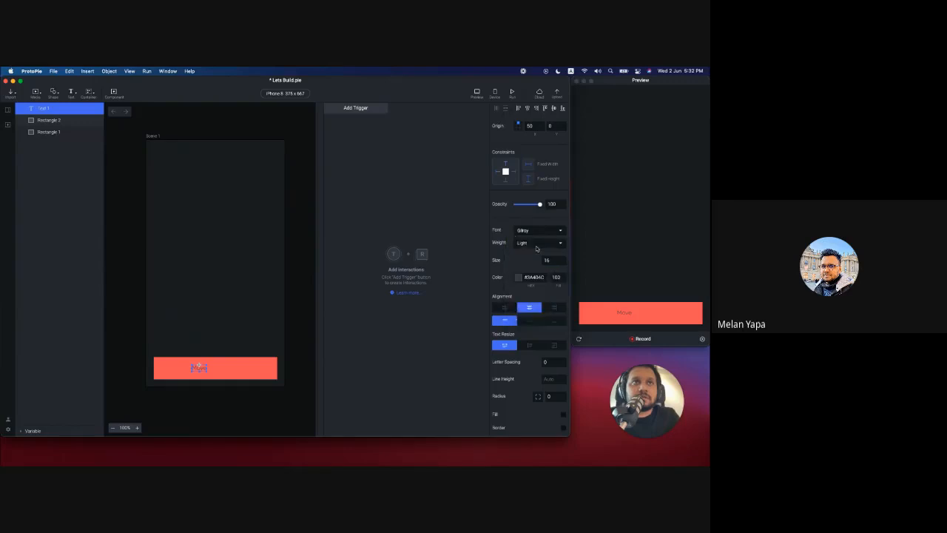
Step: Set the "Move" text's colour to #FFFFFF and its weight to ExtraBold
left_click(540, 277)
double_click(540, 278)
type("fff")
key("Return")
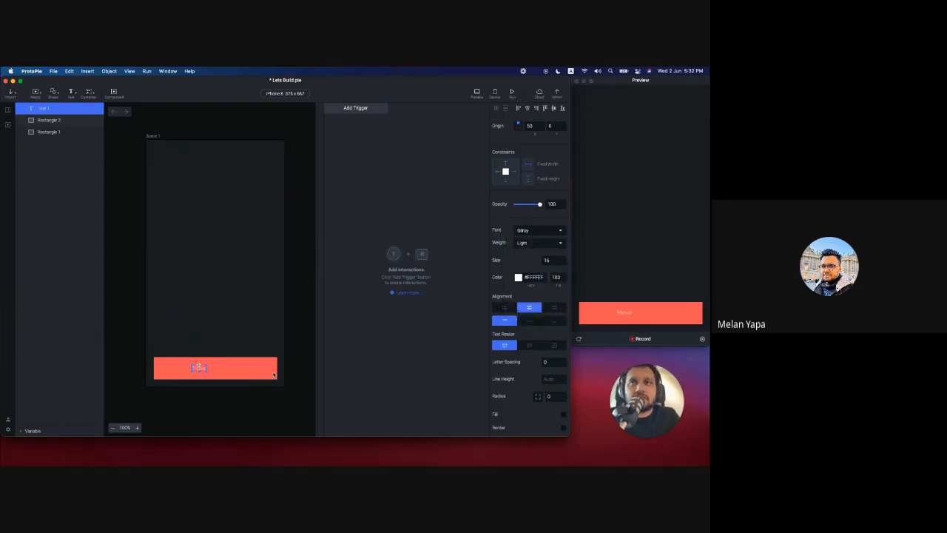
left_click(540, 243)
left_click(533, 248)
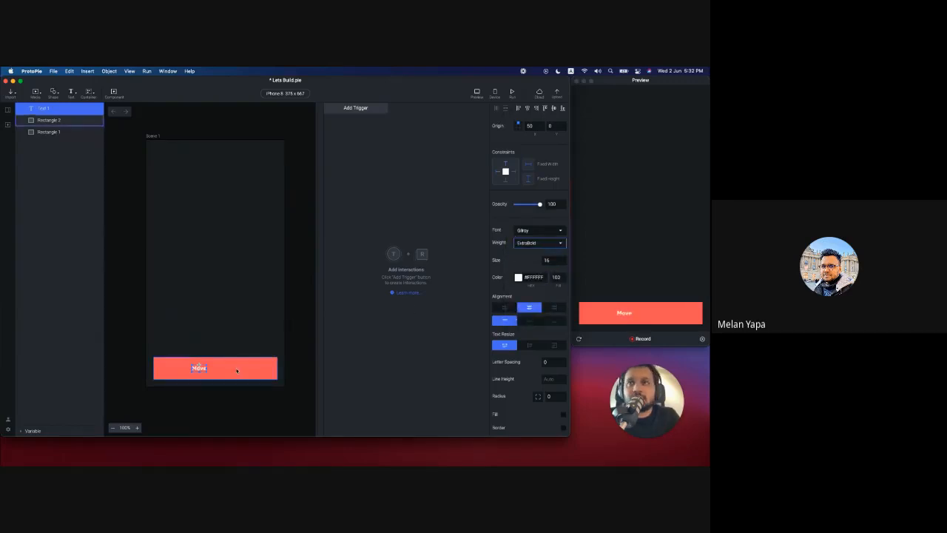
Step: Centre the "Move" text horizontally on the button rectangle and group the two layers in a container
left_click(233, 372, "shift")
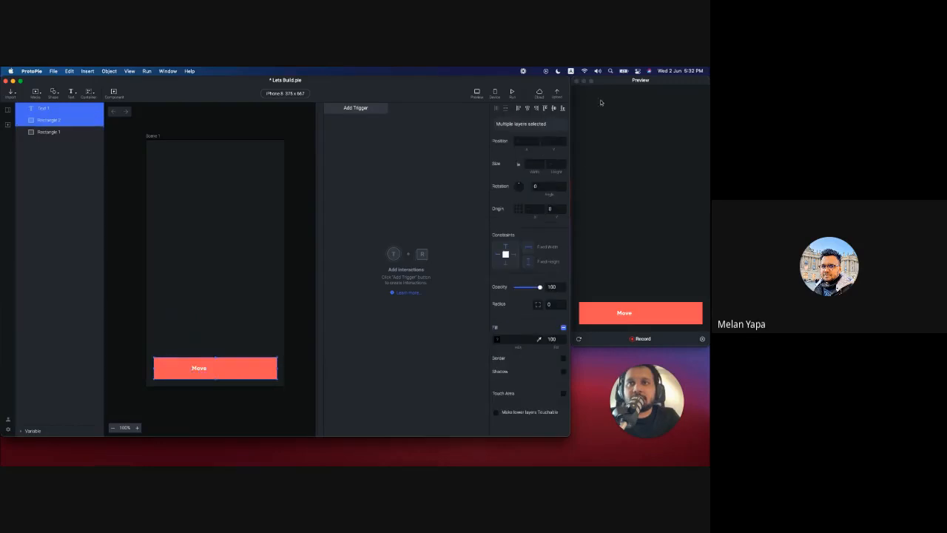
left_click(527, 109)
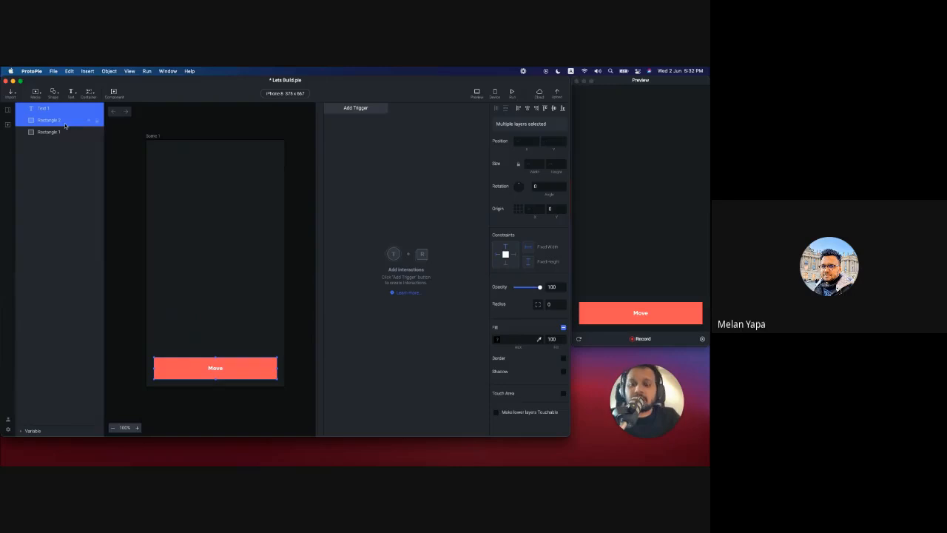
key("super+g")
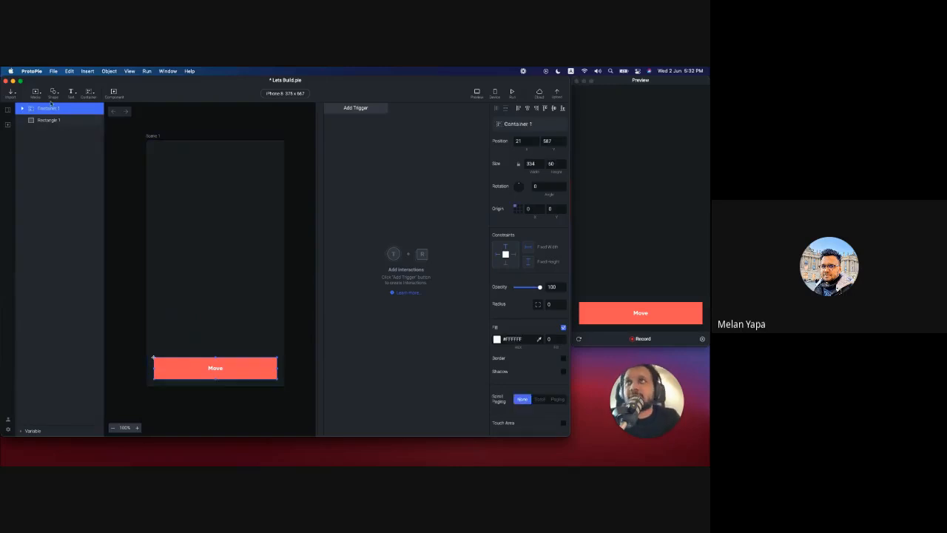
Step: Rename the container as Button and the full-scene rectangle as Bg
double_click(45, 108)
type("Button")
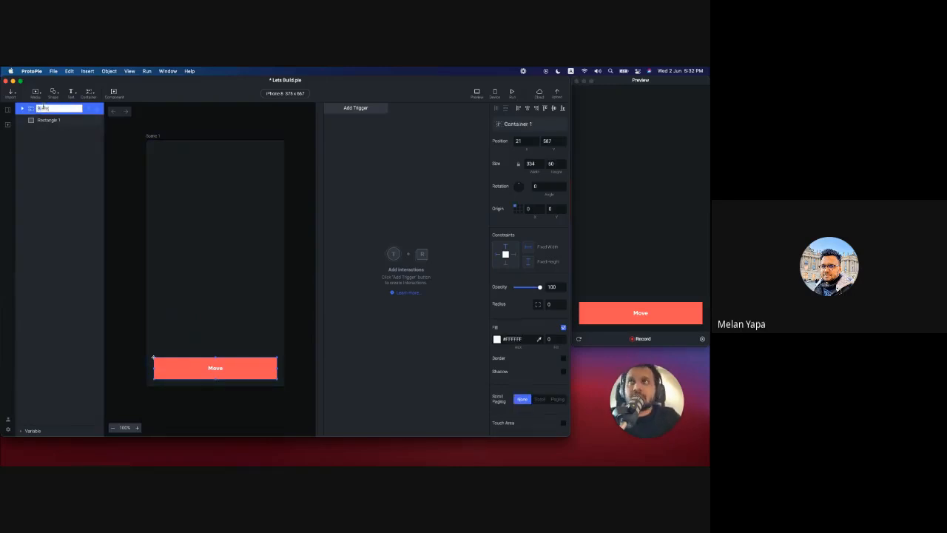
key("Return")
double_click(48, 119)
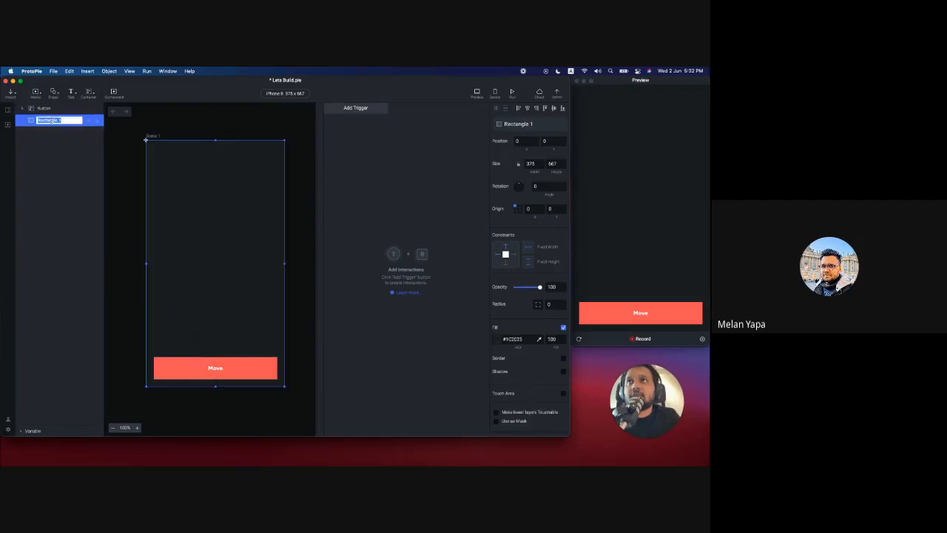
type("Bg")
left_click(64, 154)
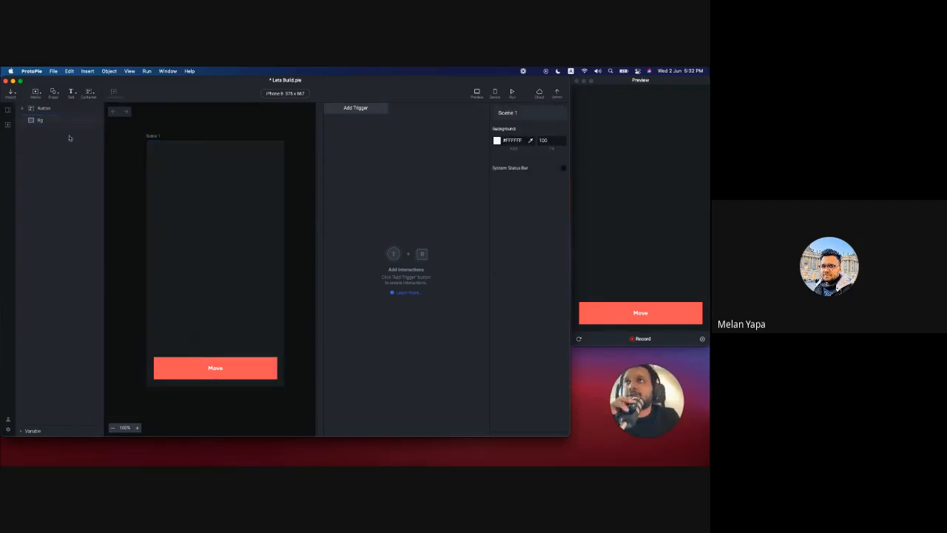
Step: Insert a 100 × 100 rectangle near the scene's upper-left corner
left_click(44, 109)
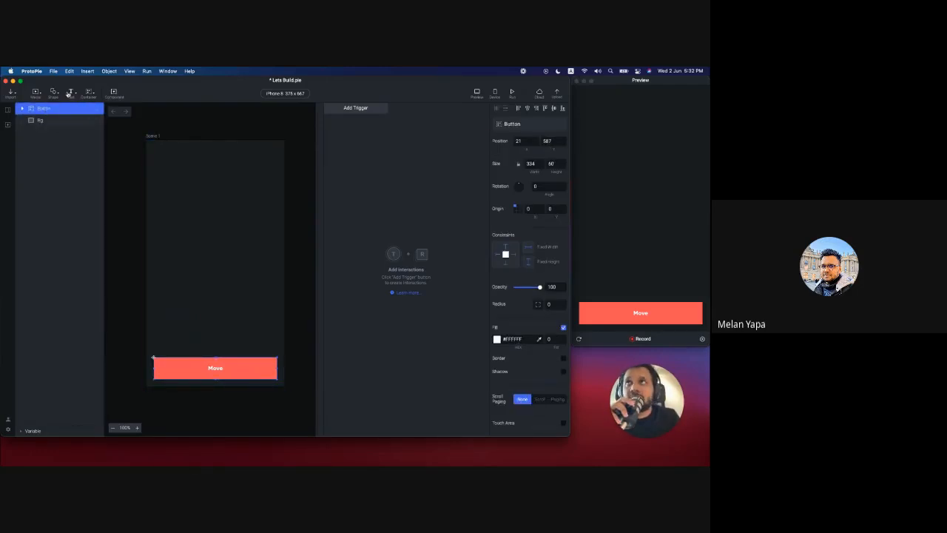
left_click(59, 95)
left_click(71, 110)
left_click_drag(162, 146, 170, 176)
left_click(137, 183)
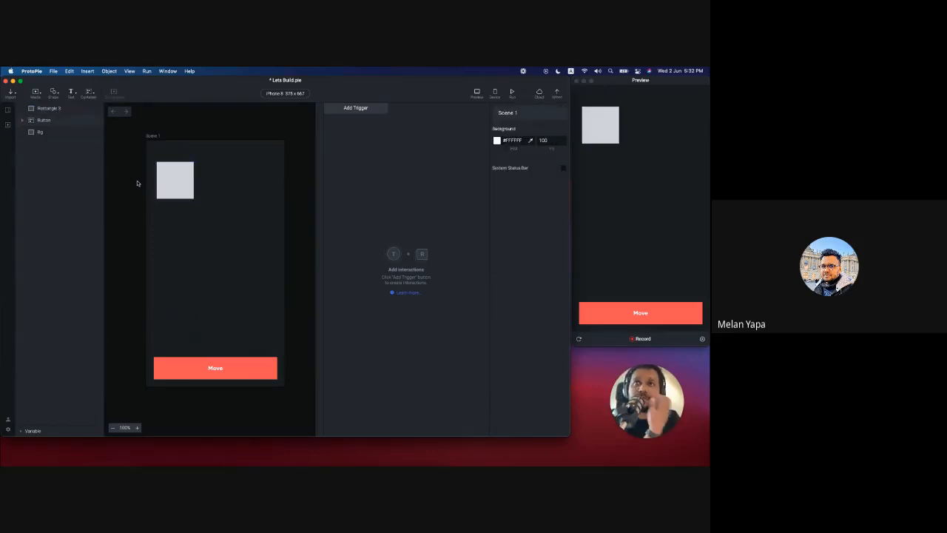
Step: Rename the new square's layer as Rectangle
double_click(61, 109)
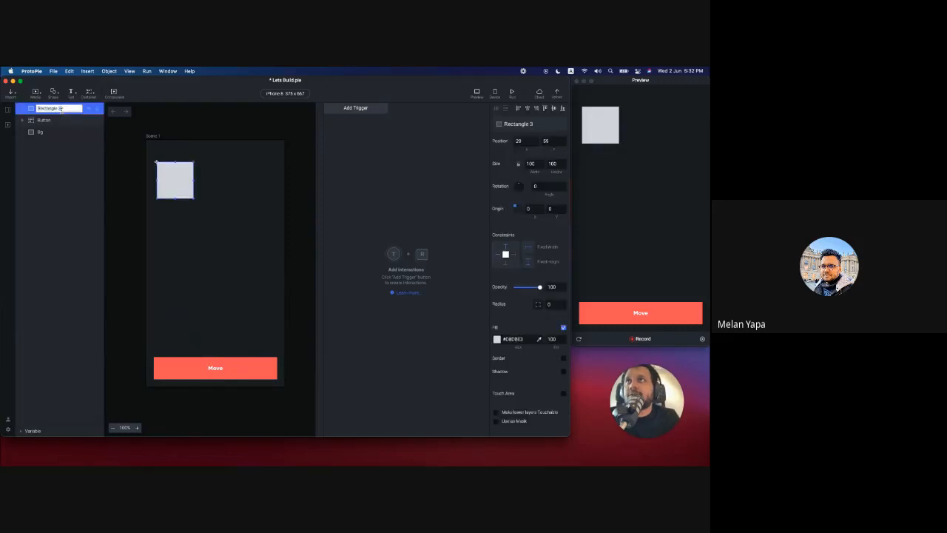
key("BackSpace")
key("BackSpace")
key("Return")
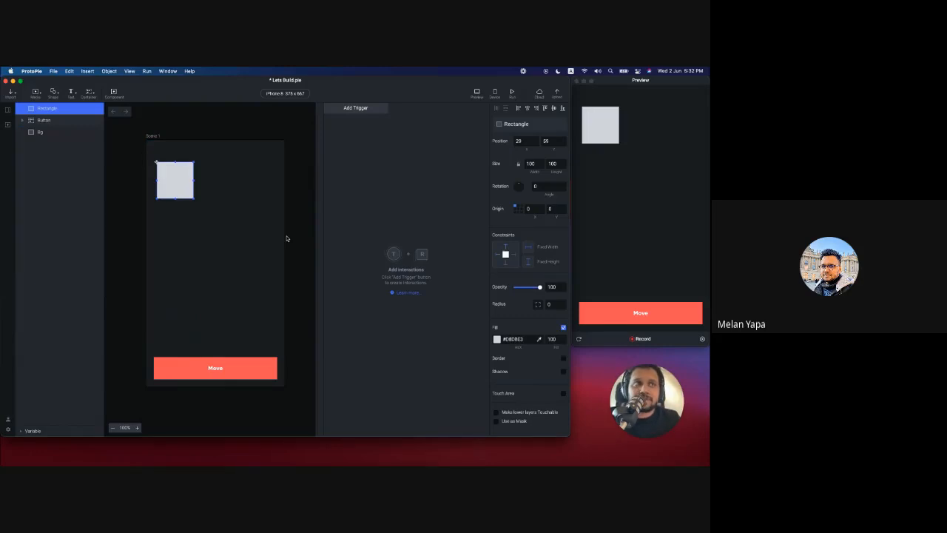
Step: Add a Tap trigger and assign it to the Button layer
left_click(229, 371)
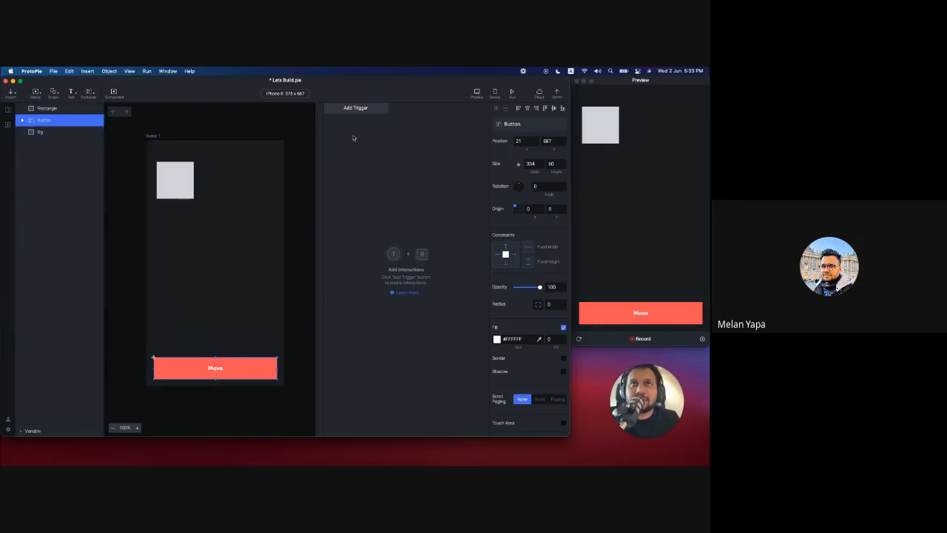
left_click(305, 206)
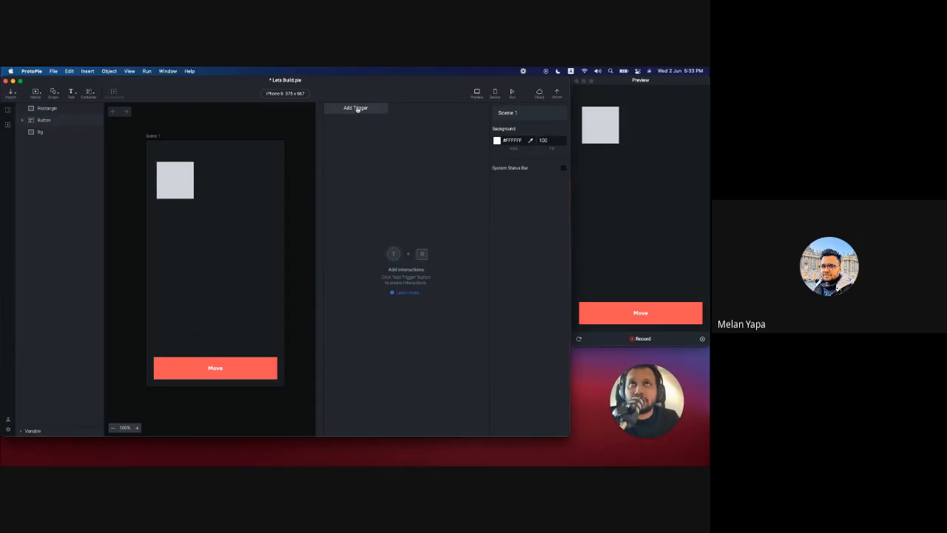
left_click(356, 108)
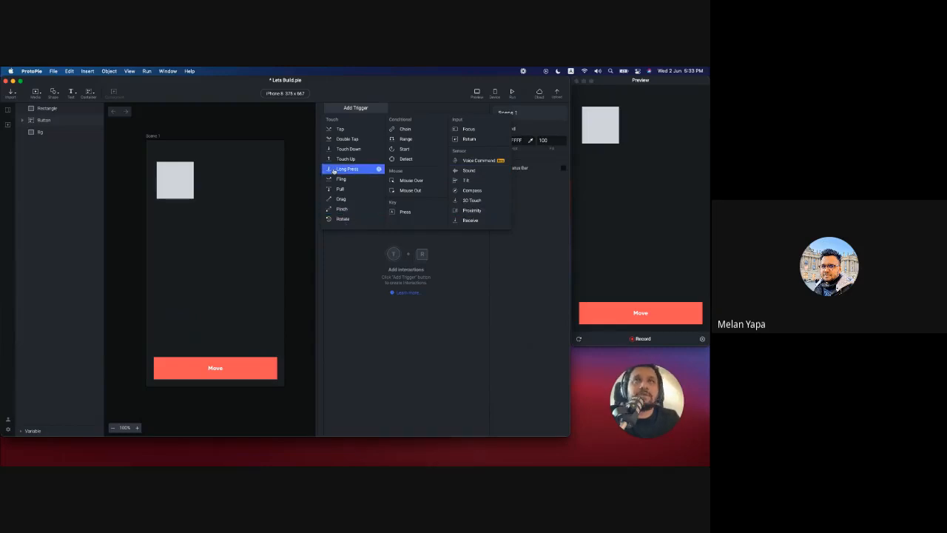
left_click(337, 130)
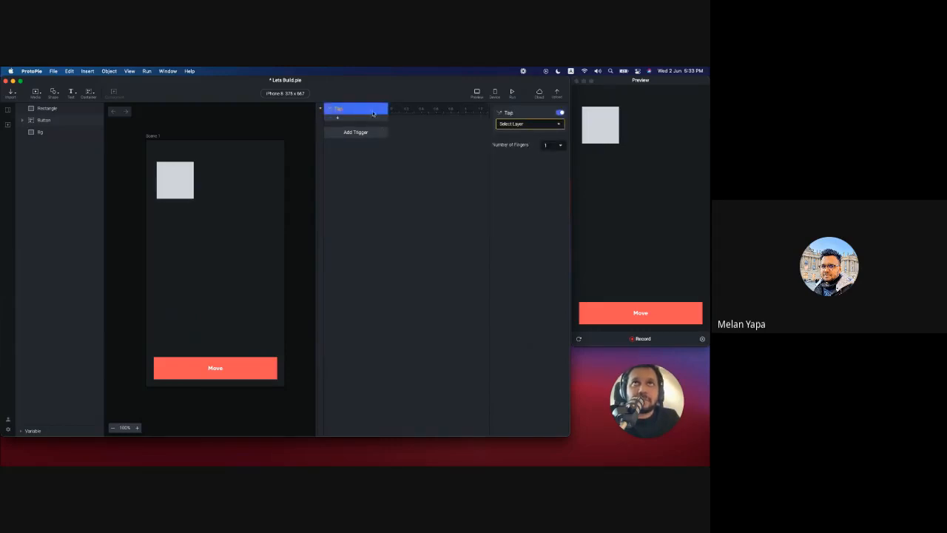
left_click(519, 125)
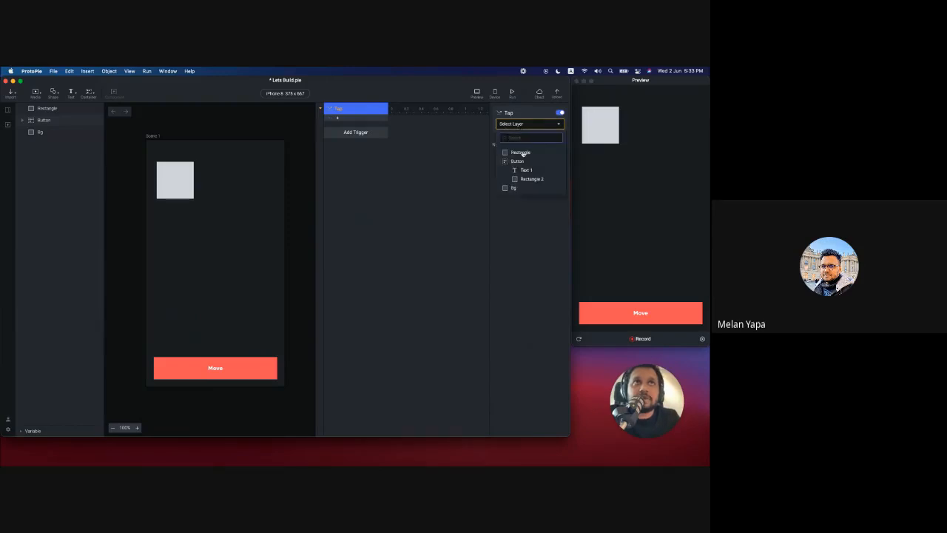
left_click(519, 163)
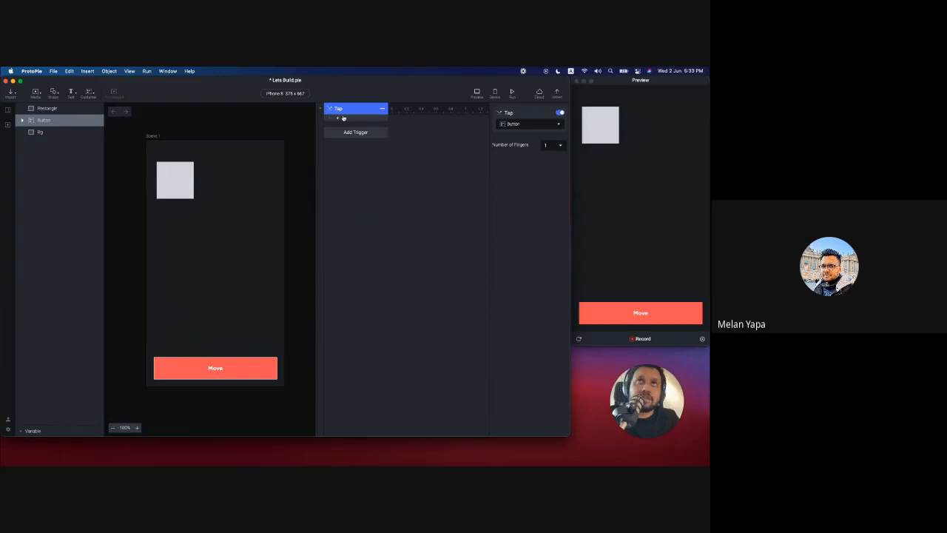
Step: Delete the Tap trigger assigned to the Button layer
left_click(309, 135)
left_click(338, 111)
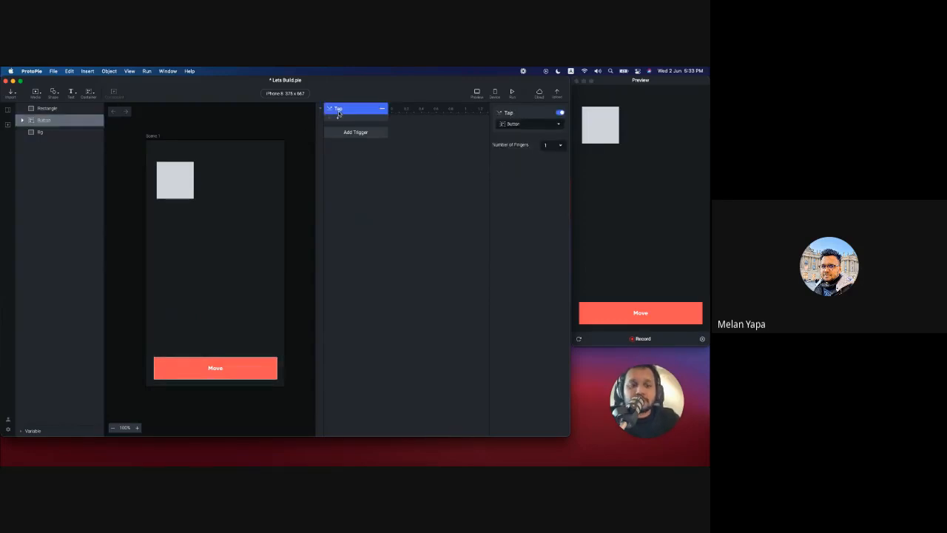
key("BackSpace")
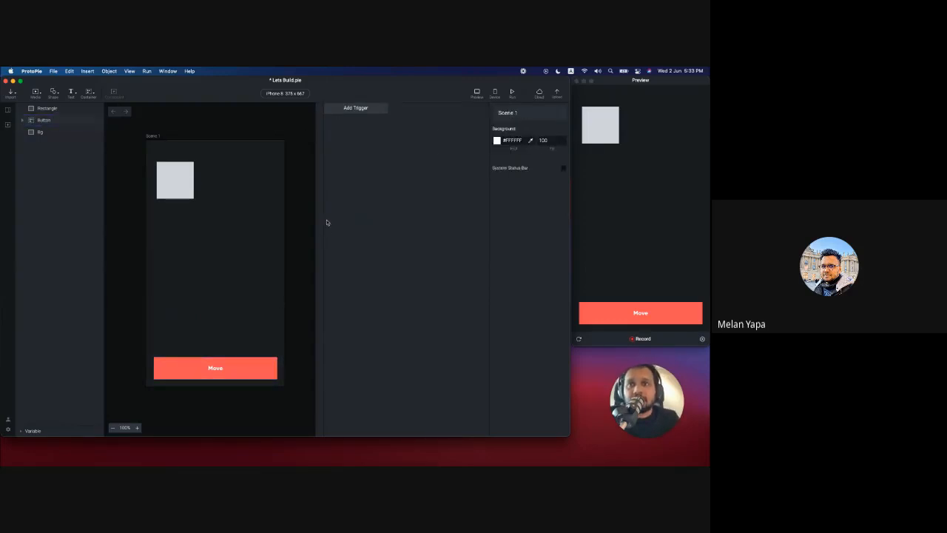
left_click(357, 109)
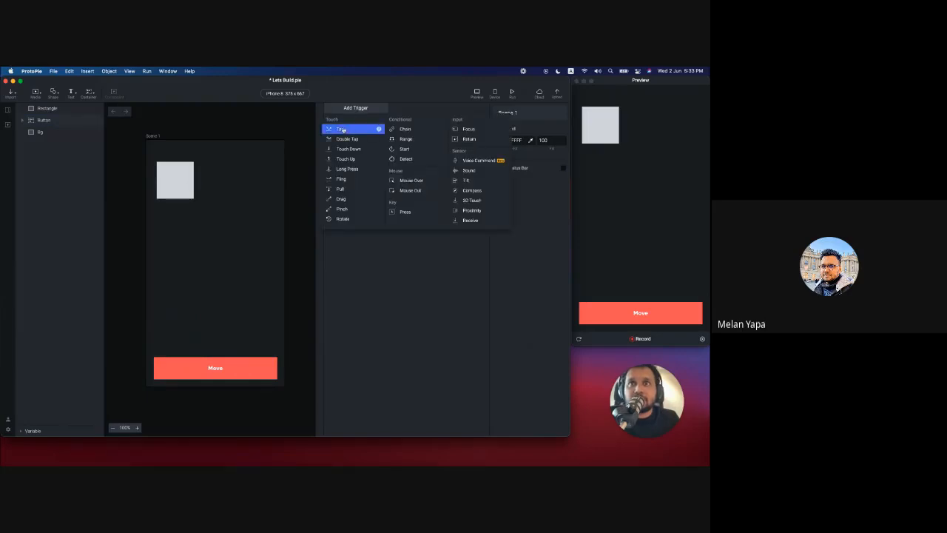
left_click(342, 129)
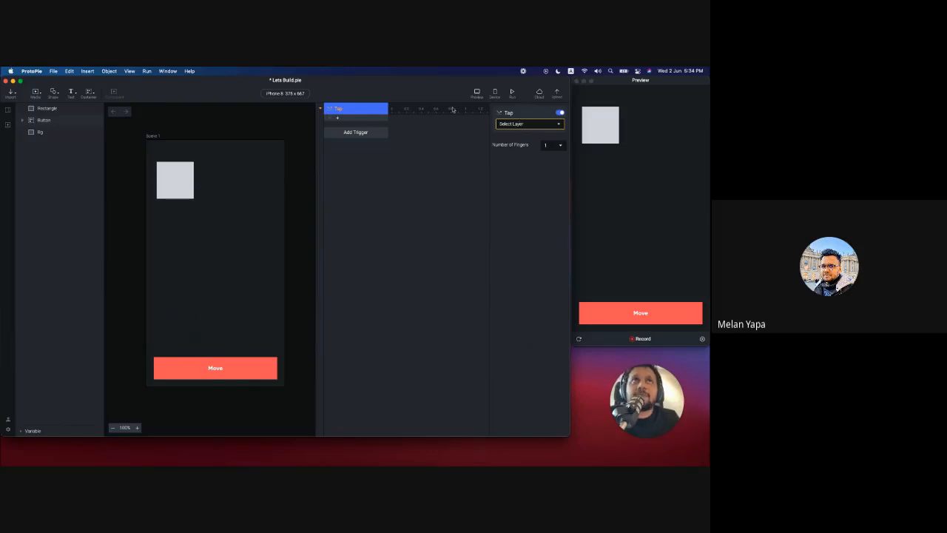
left_click(520, 125)
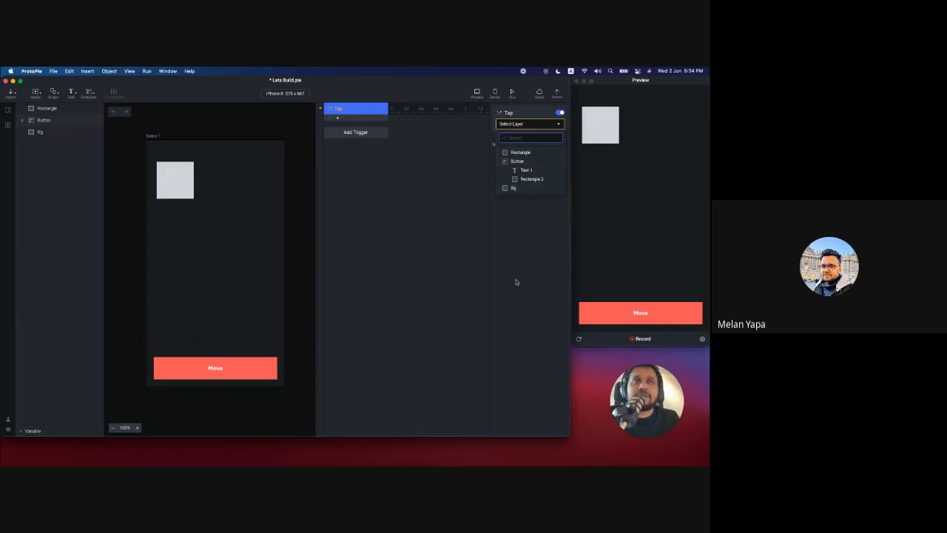
left_click(445, 167)
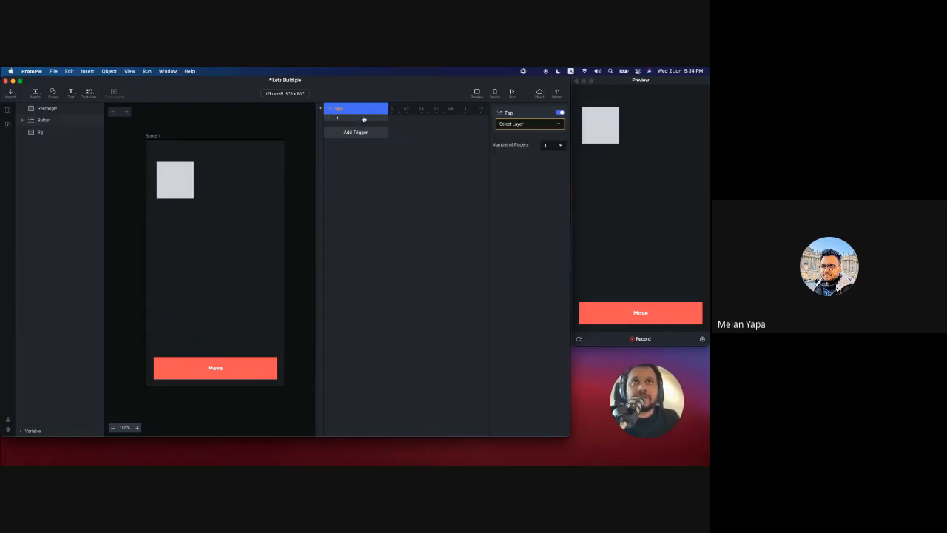
key("Delete")
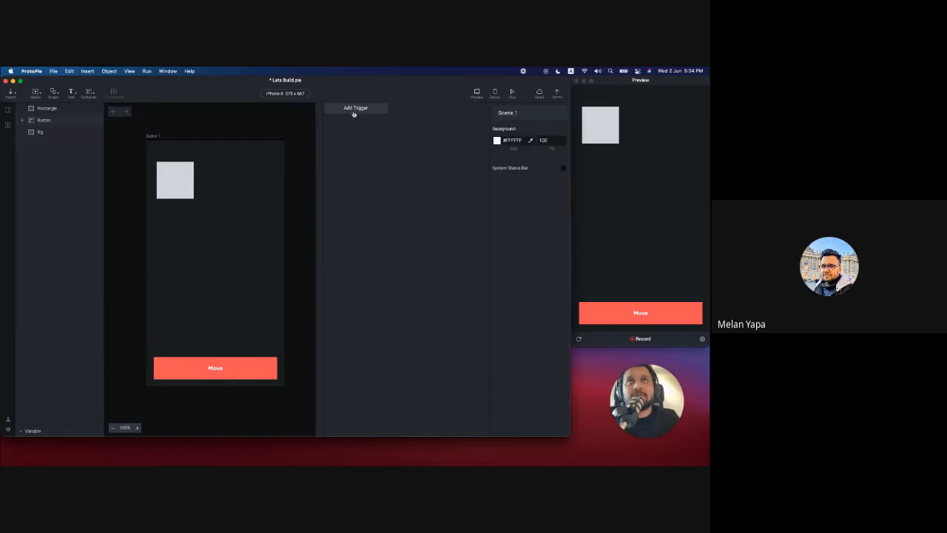
Step: Add a Tap trigger to the Button layer
left_click(250, 366)
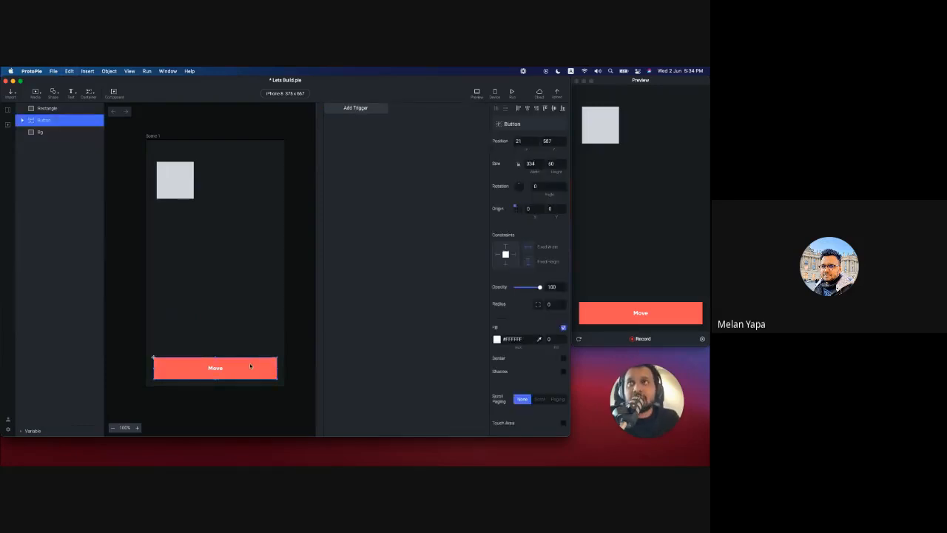
left_click(360, 108)
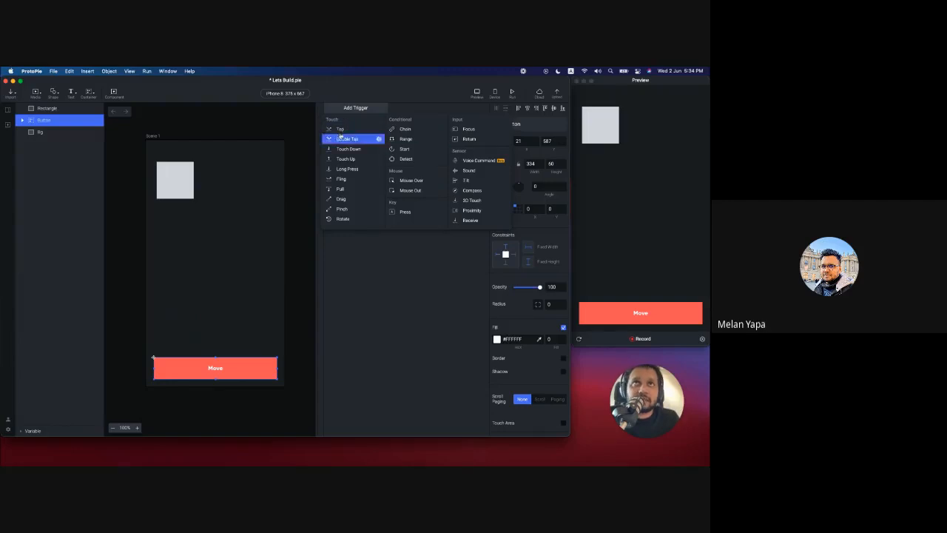
left_click(341, 131)
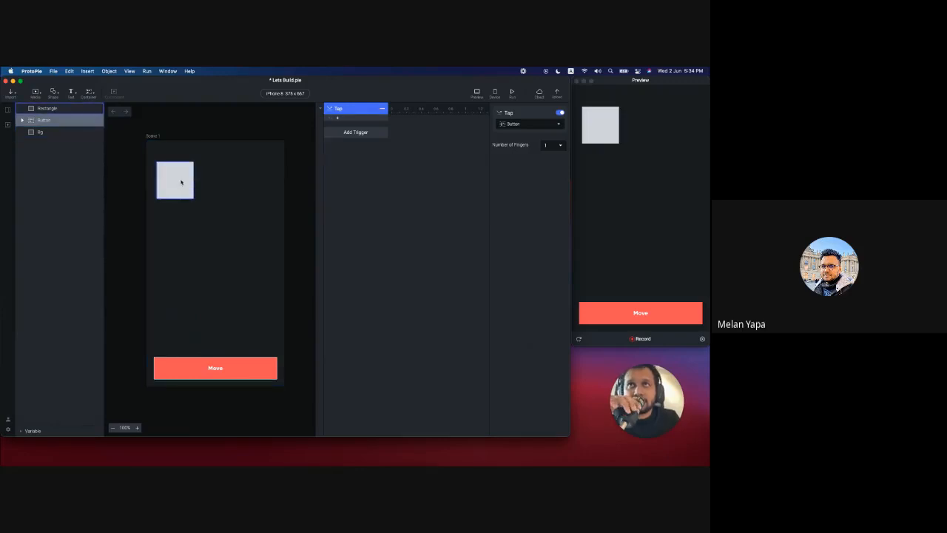
left_click(337, 118)
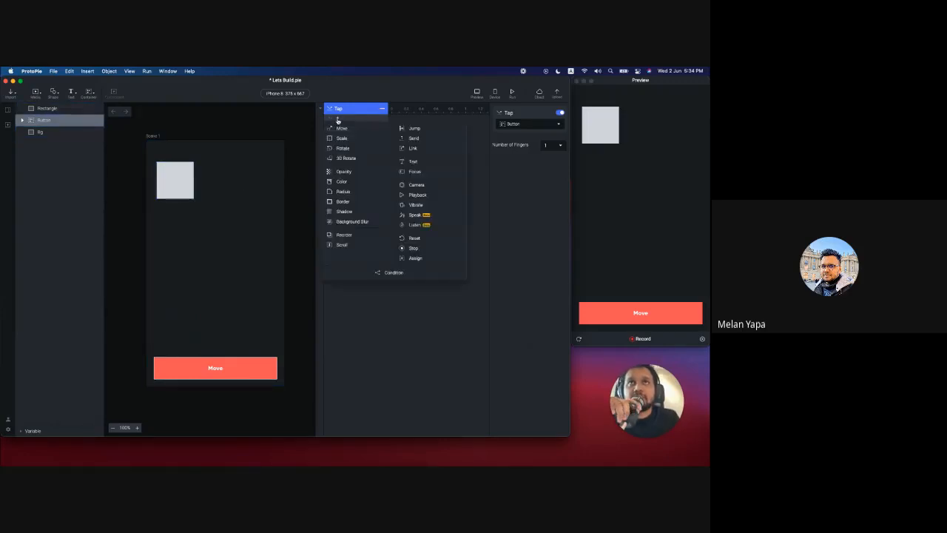
left_click(337, 119)
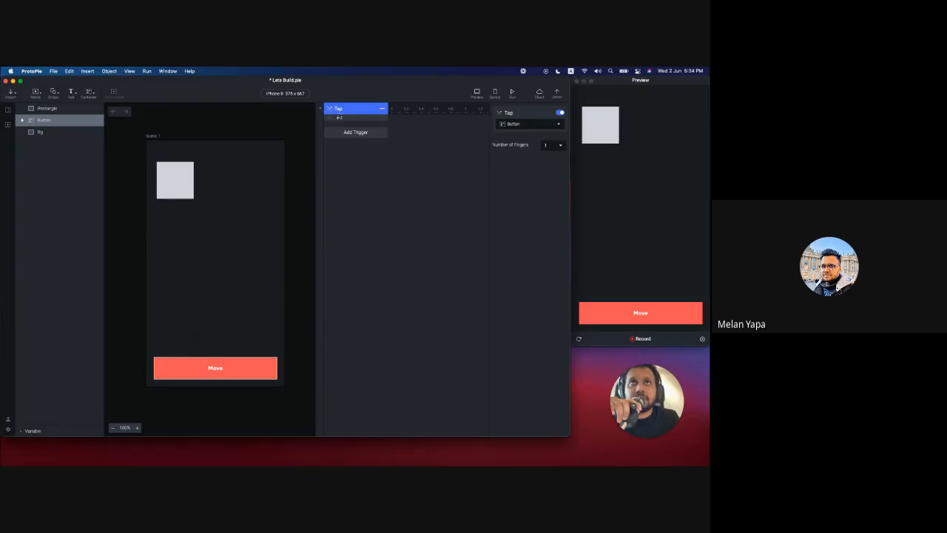
left_click(339, 132)
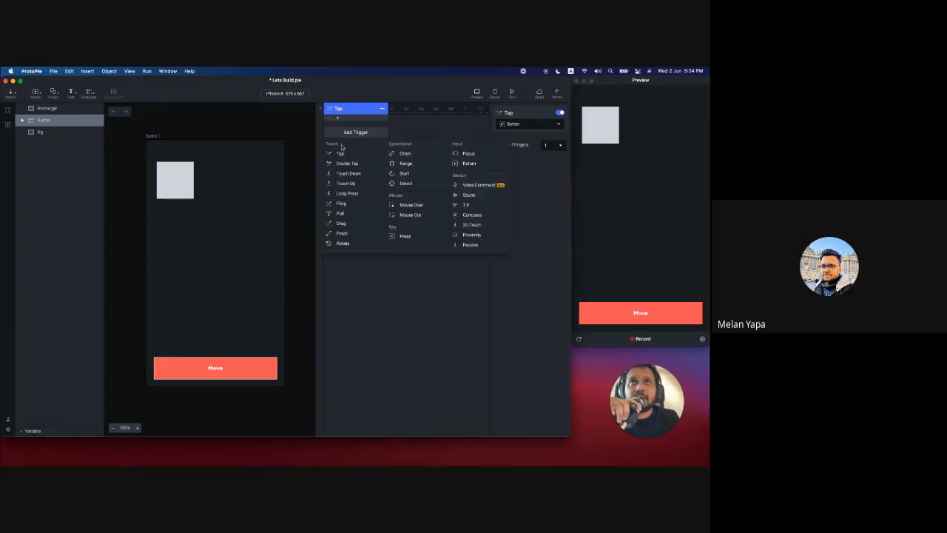
left_click(342, 154)
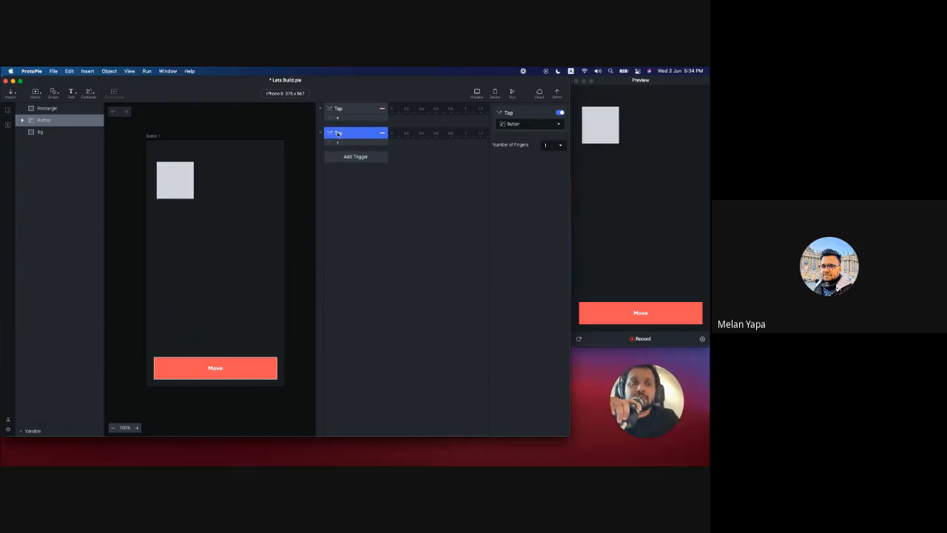
key("BackSpace")
left_click(339, 109)
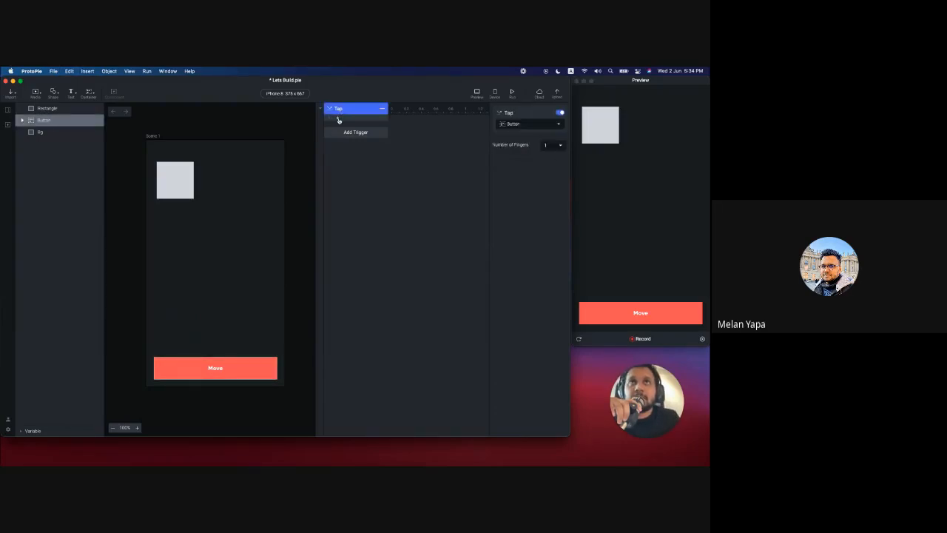
left_click(338, 119)
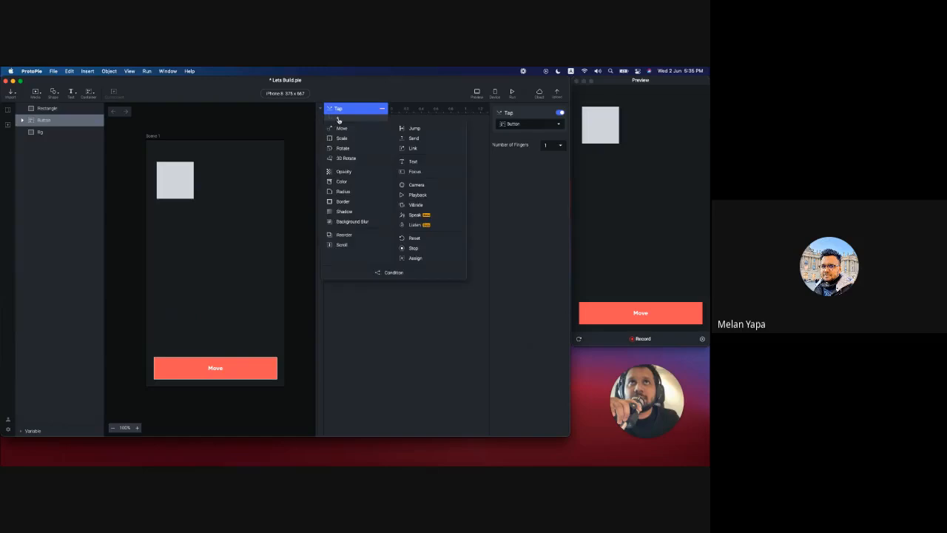
left_click(303, 186)
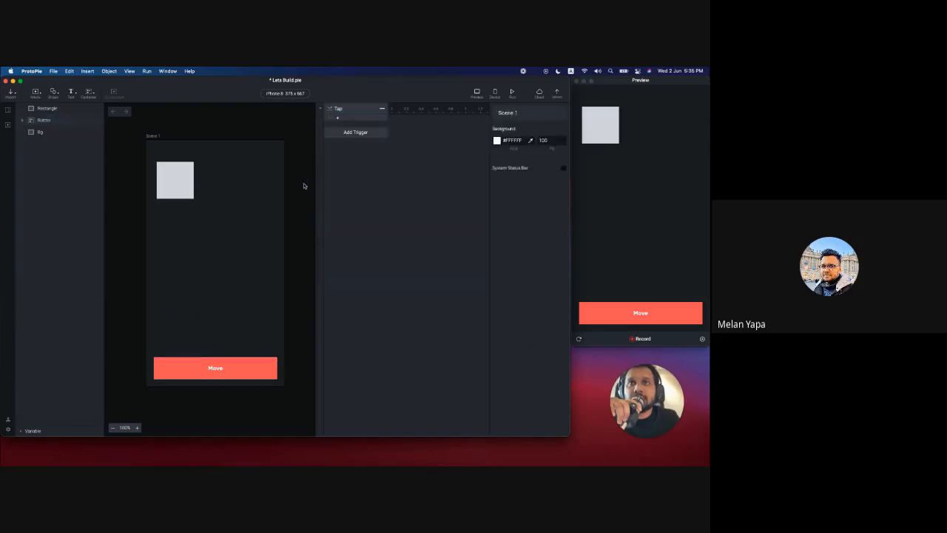
left_click(338, 119)
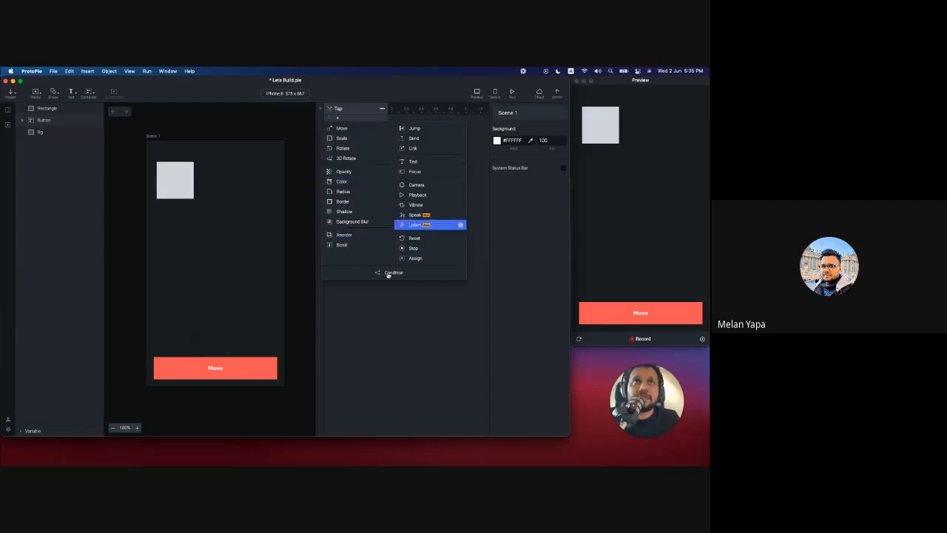
left_click(336, 130)
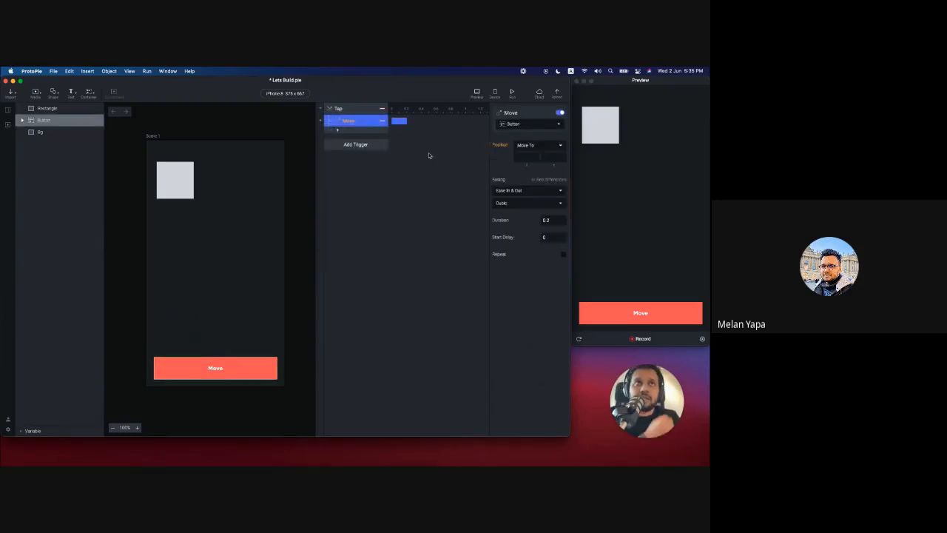
left_click(514, 125)
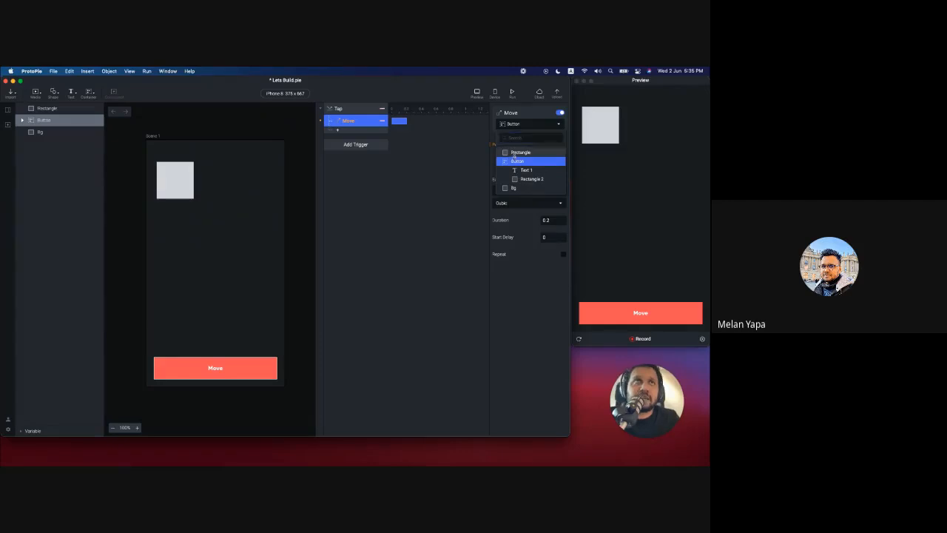
left_click(516, 152)
key("Delete")
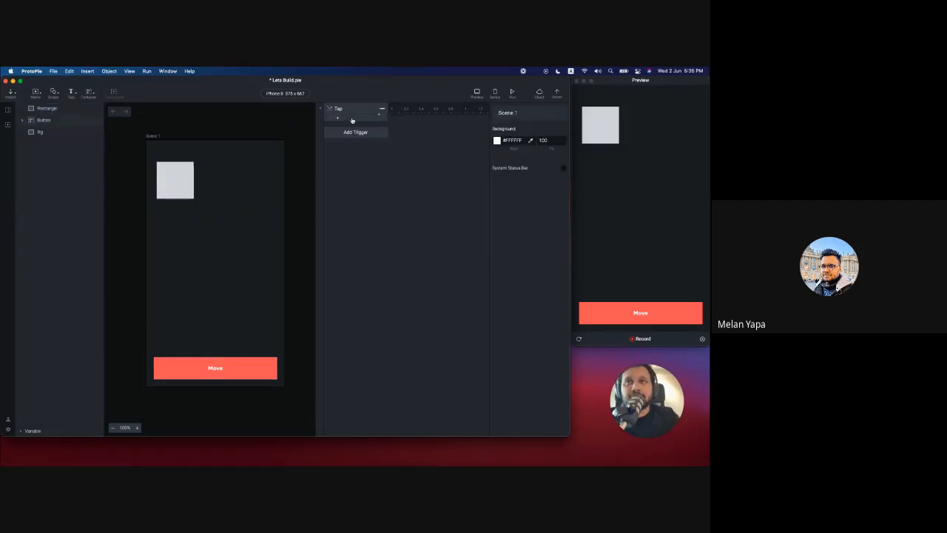
Step: Add a Move response for the Rectangle layer under the Tap trigger, moving it to X position 250
left_click(173, 191)
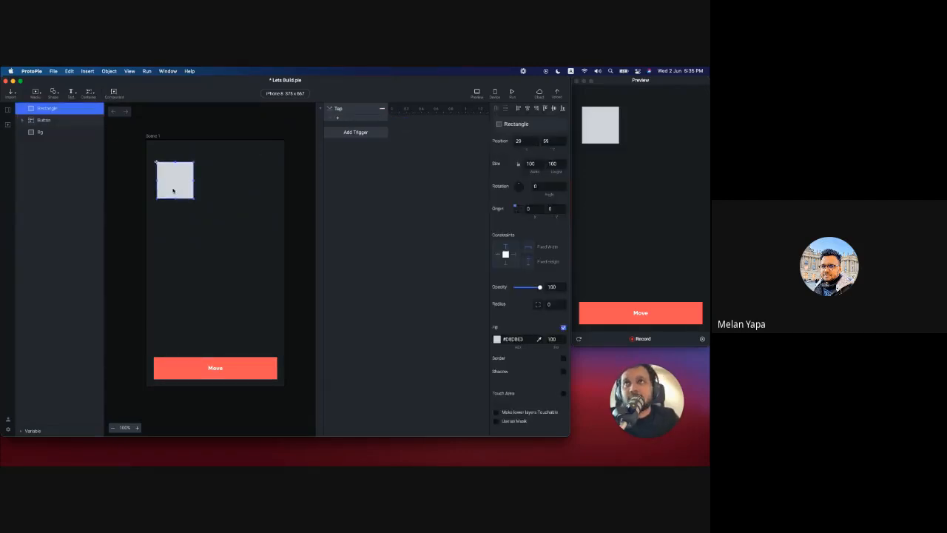
left_click(337, 119)
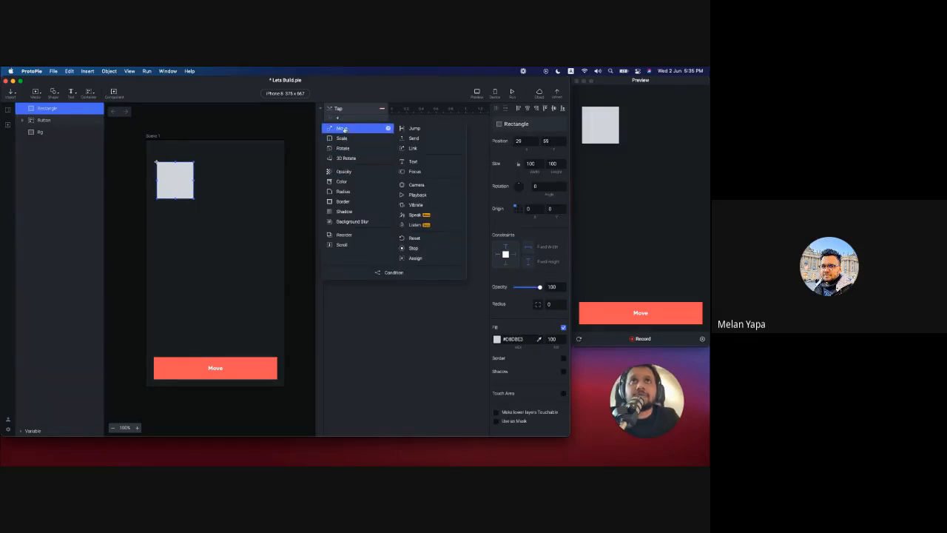
left_click(343, 129)
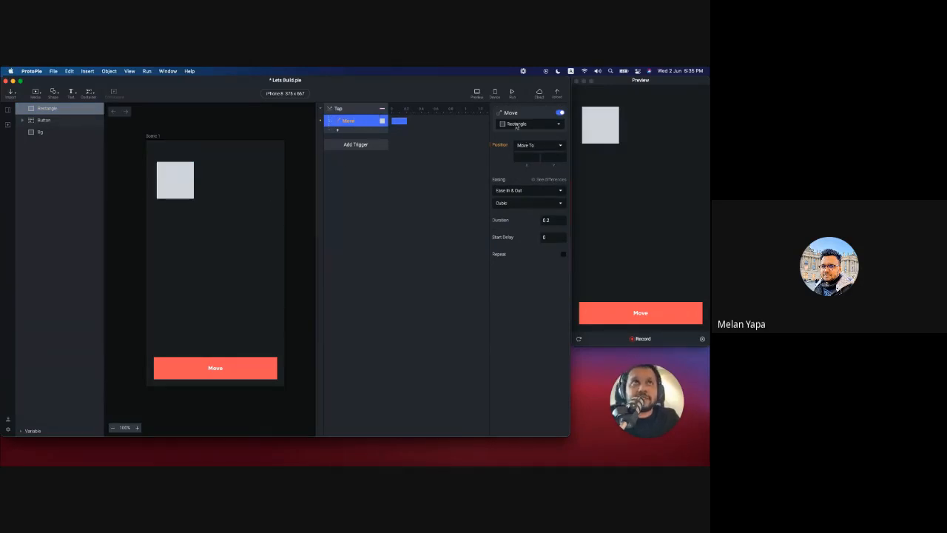
left_click(515, 157)
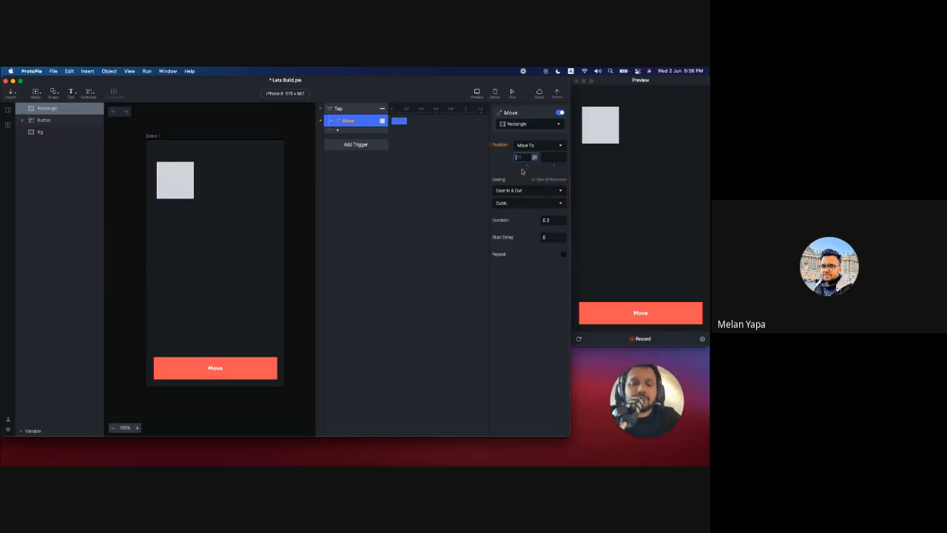
type("250")
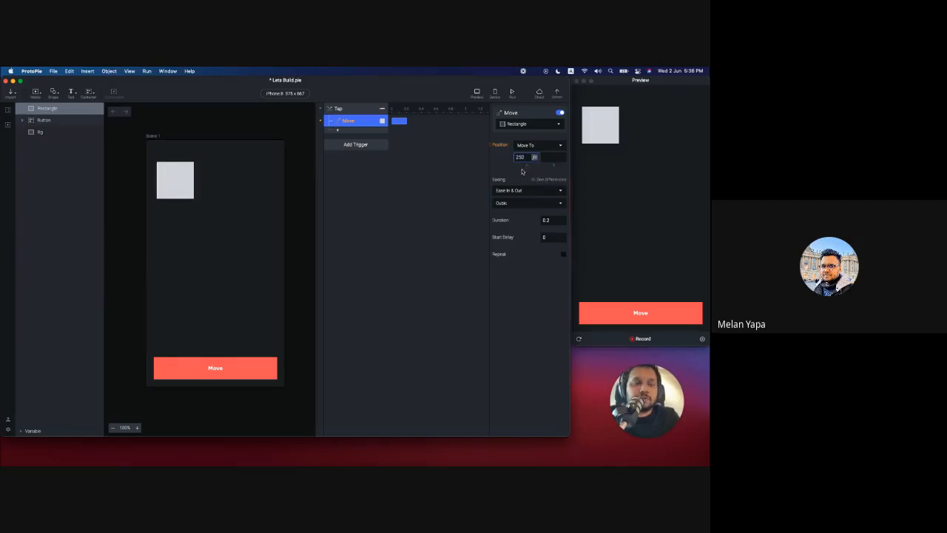
key("Return")
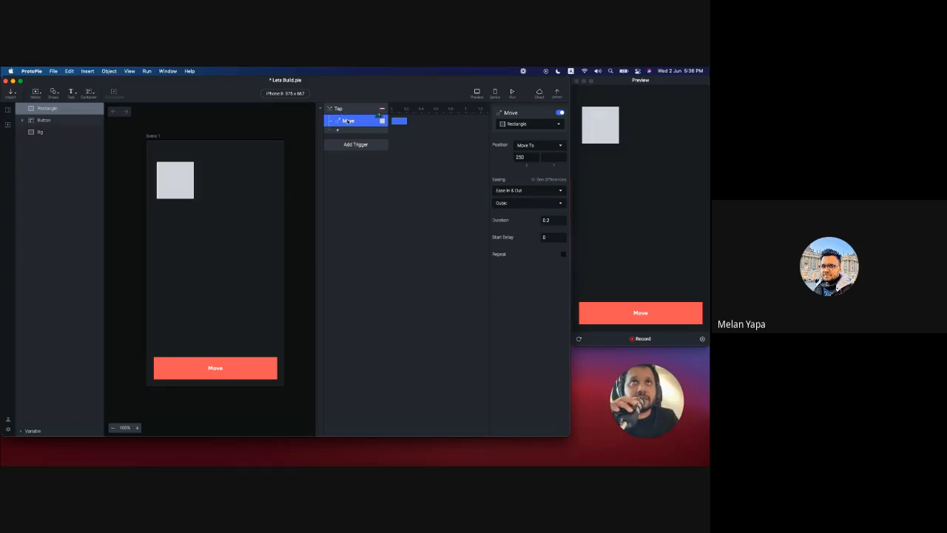
Step: Test the Move button twice in the preview with a reset in between, and review the Tap trigger and Move response settings
left_click(609, 312)
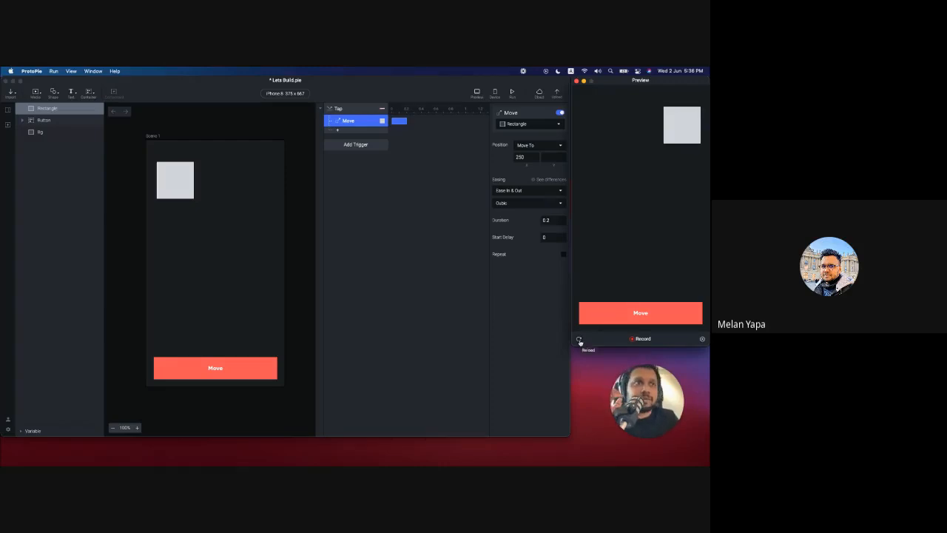
left_click(578, 340)
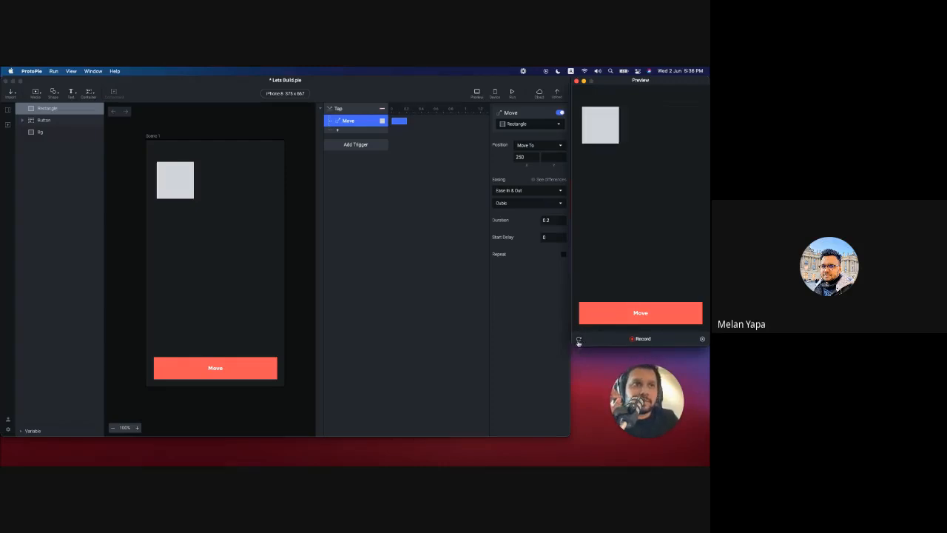
left_click(604, 323)
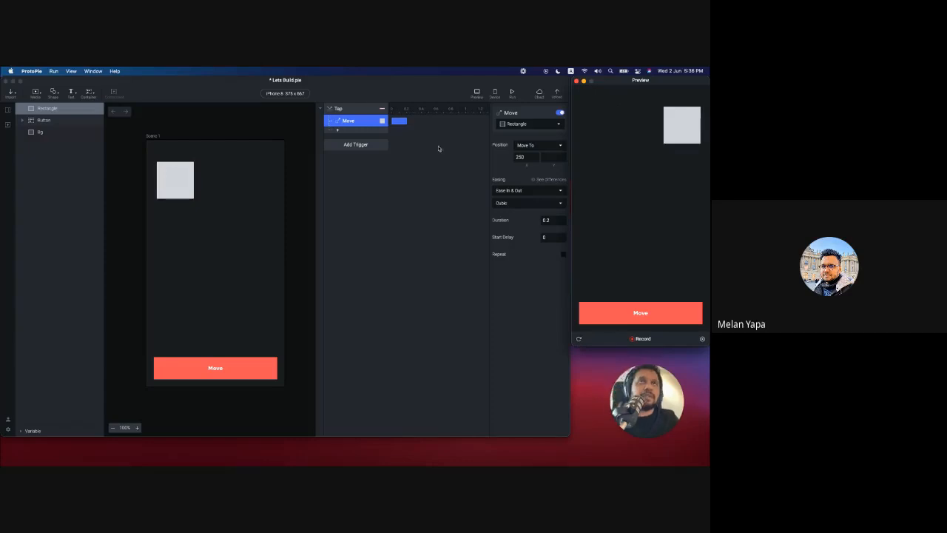
left_click(347, 110)
left_click(347, 111)
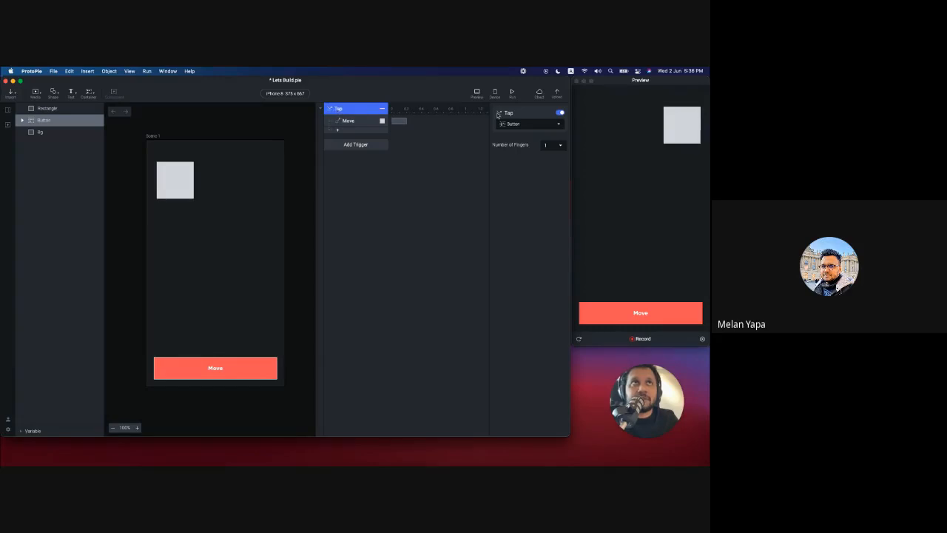
left_click(342, 123)
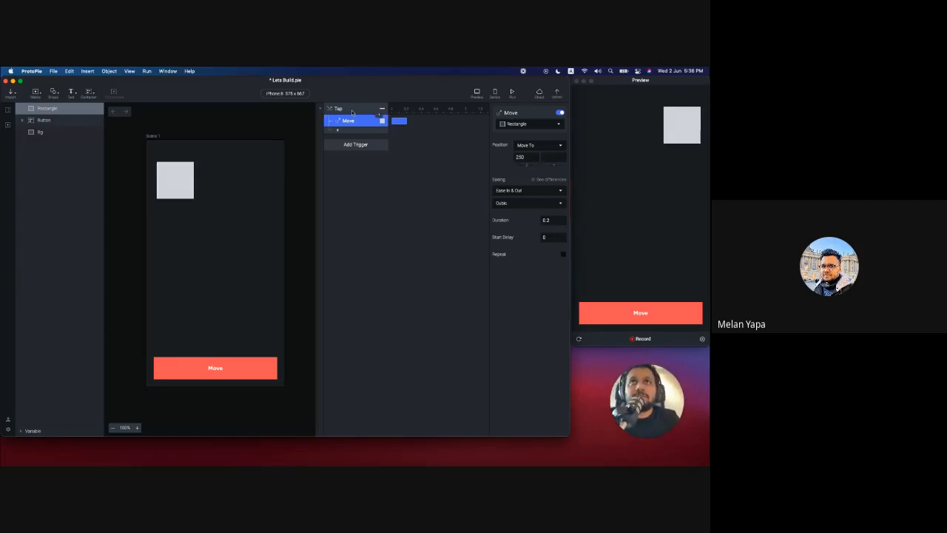
Step: Add a Rotate response for the Rectangle layer under the Tap trigger, alongside the existing Move response
left_click(185, 179)
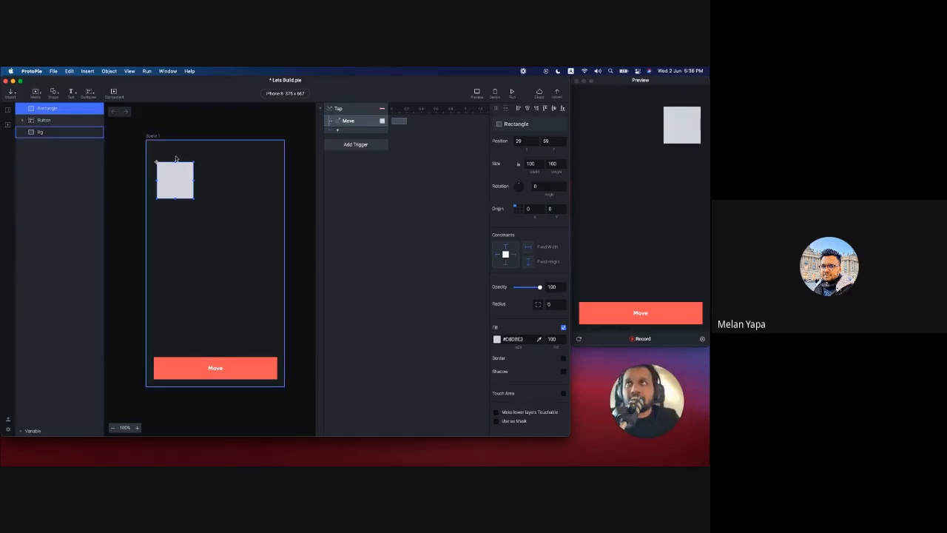
left_click(338, 131)
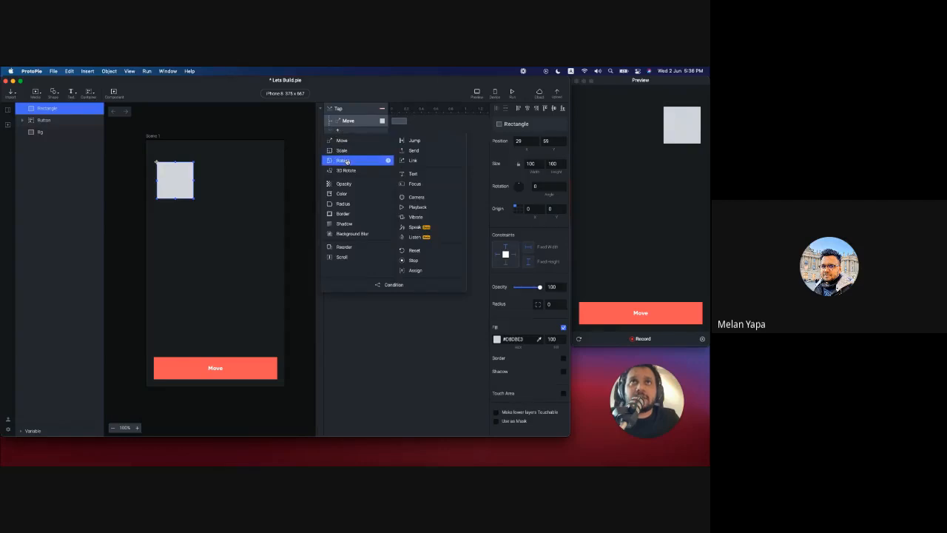
left_click(343, 161)
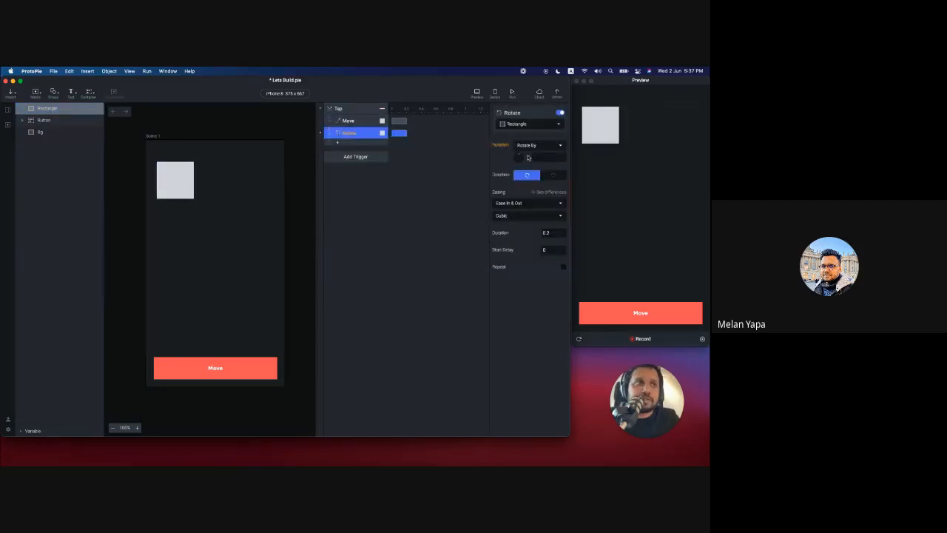
Step: Compare the By and To options of the Rotate and Move responses, leaving them at Rotate By and Move To
left_click(351, 123)
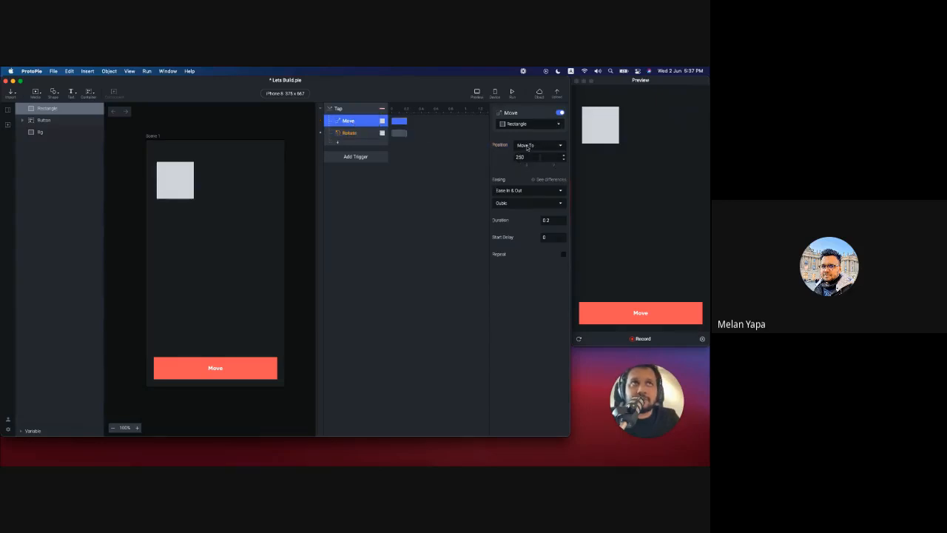
left_click(359, 132)
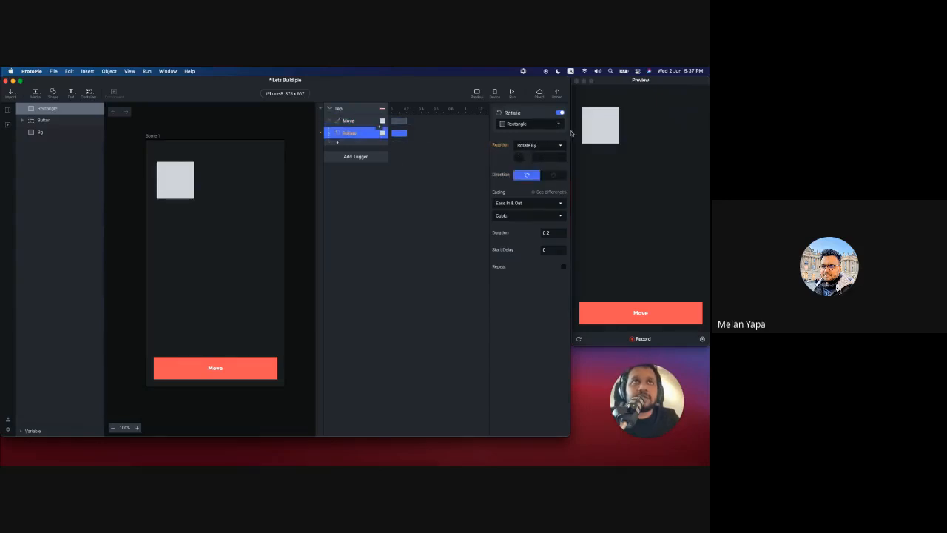
left_click(535, 146)
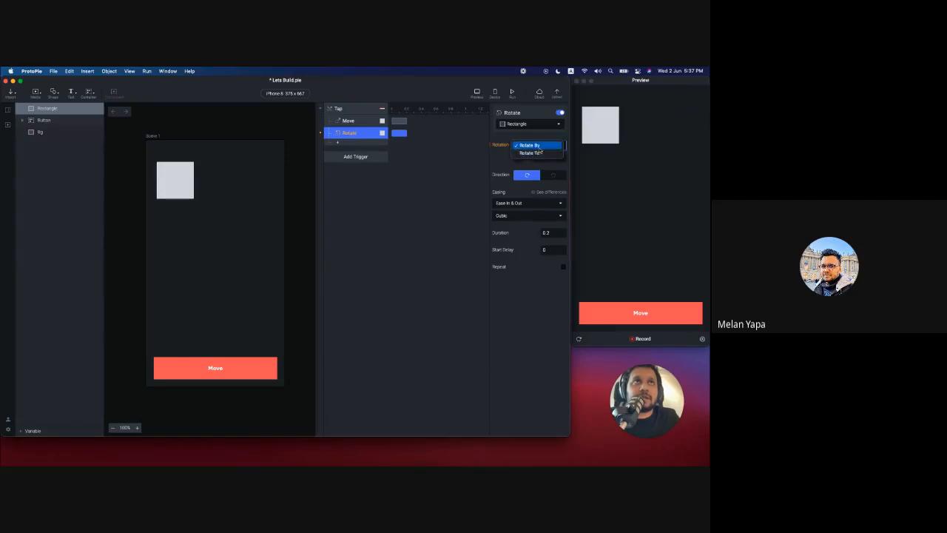
left_click(526, 146)
left_click(359, 123)
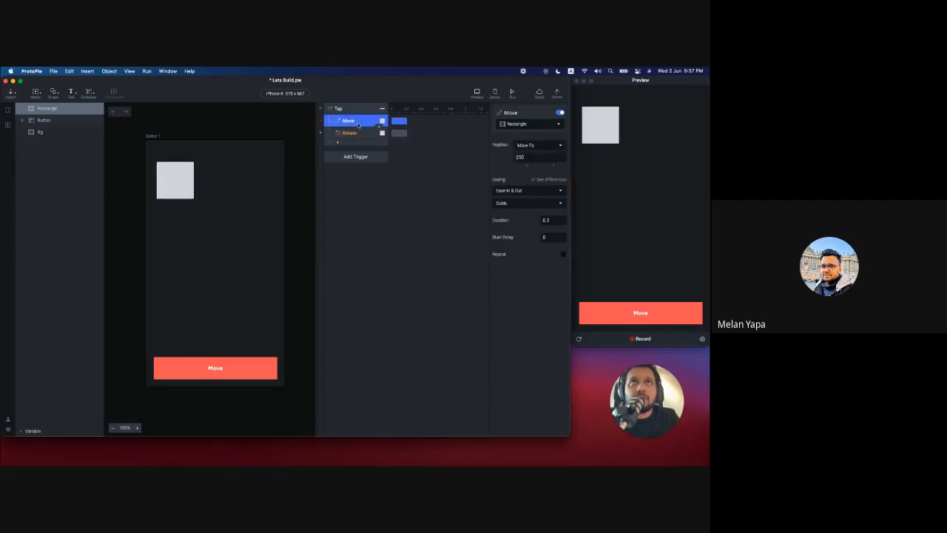
left_click(539, 147)
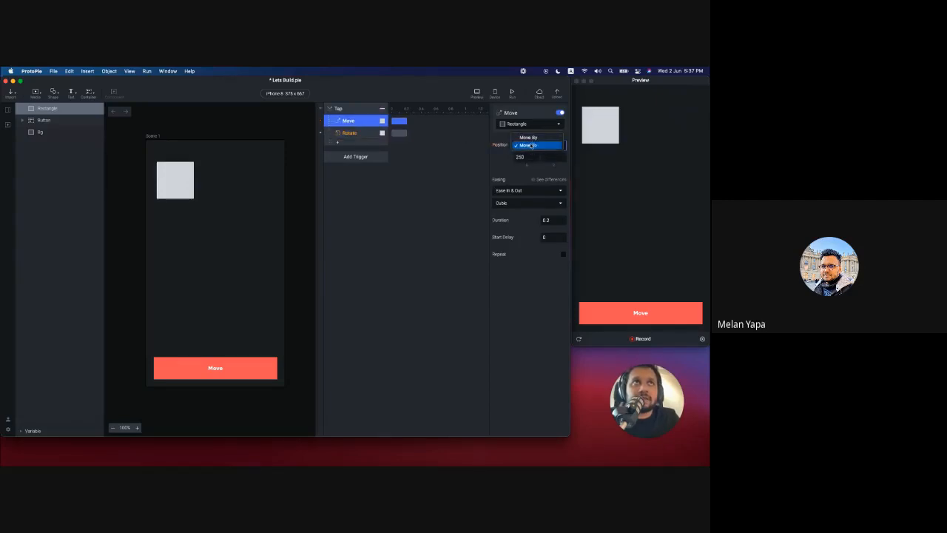
left_click(531, 146)
Step: Add a Scale response and an Opacity response for the Rectangle layer under the Tap trigger
left_click(368, 144)
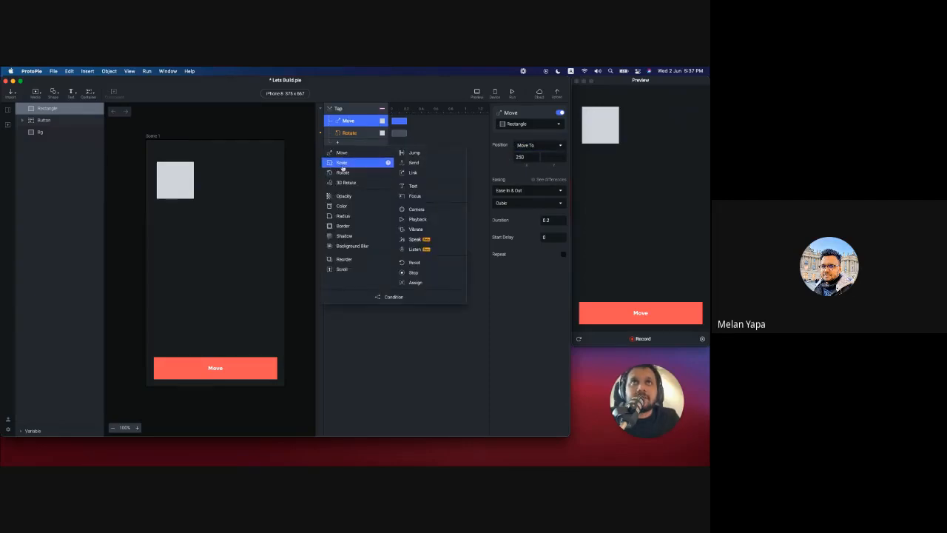
left_click(342, 163)
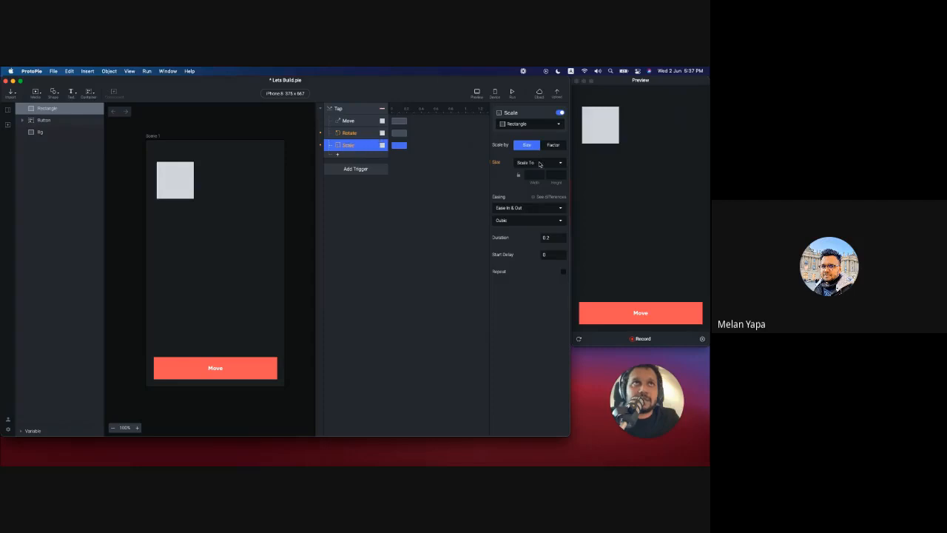
left_click(539, 164)
left_click(360, 156)
left_click(353, 156)
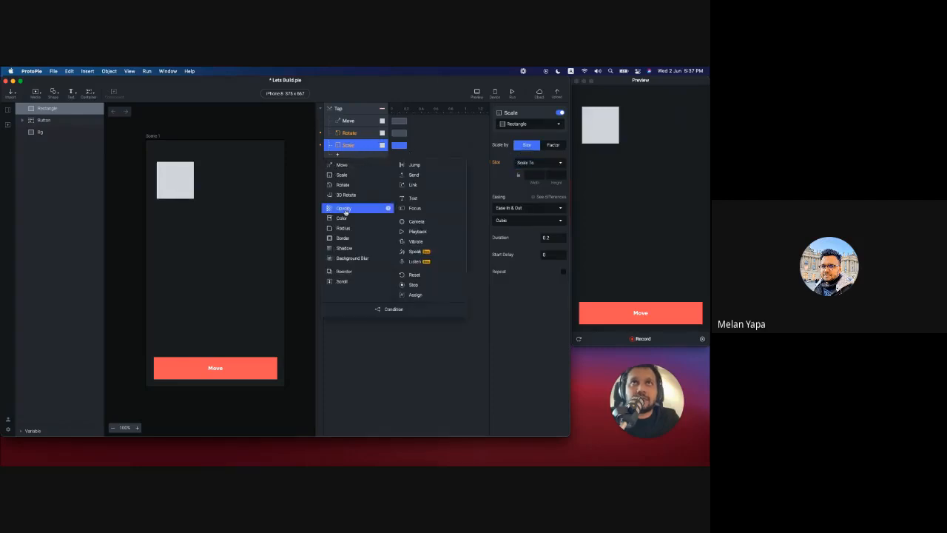
left_click(344, 210)
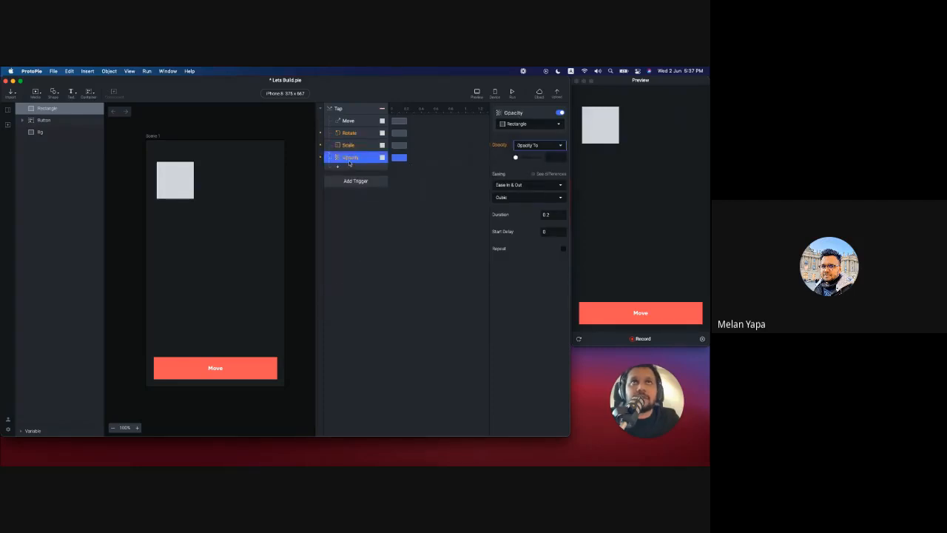
Step: Delete the Scale and Opacity responses from the Tap trigger
left_click(349, 133)
left_click(348, 164)
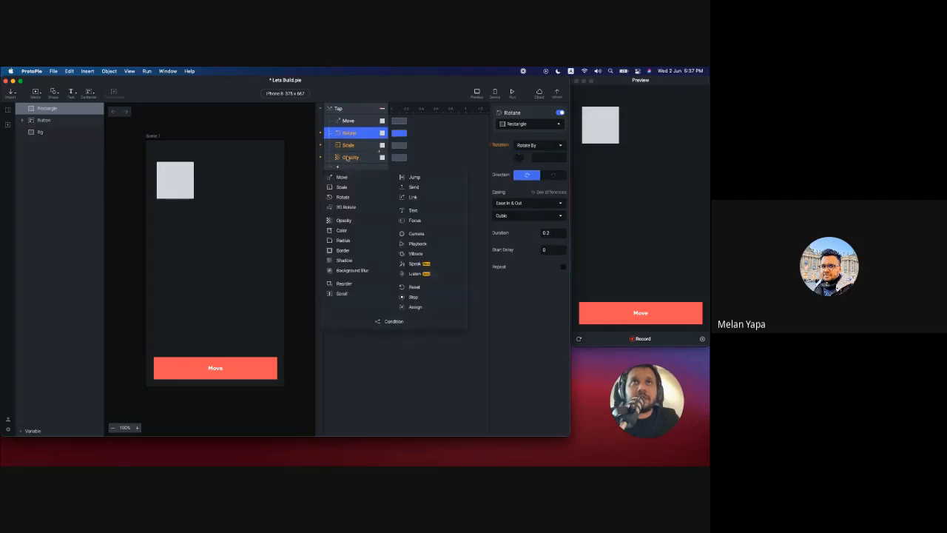
left_click(347, 157)
left_click(344, 146)
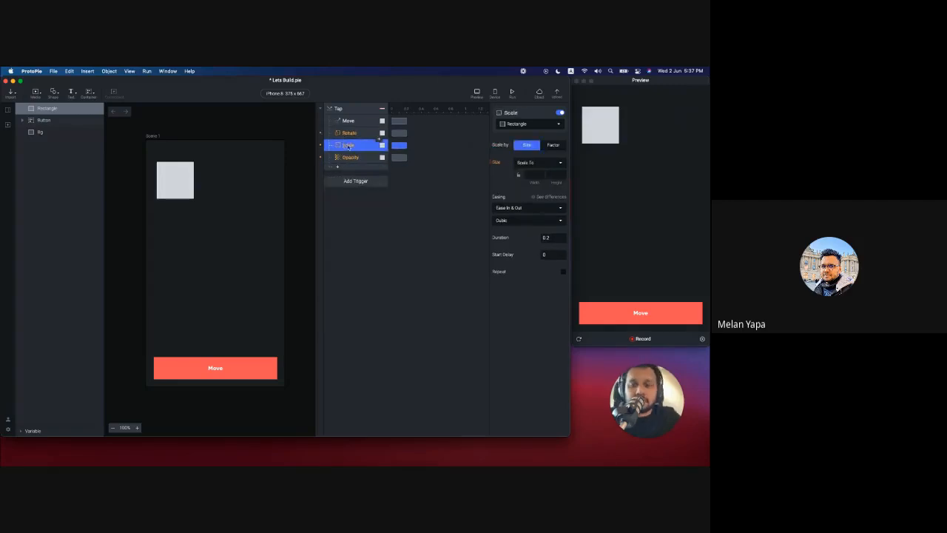
key("Delete")
key("Delete")
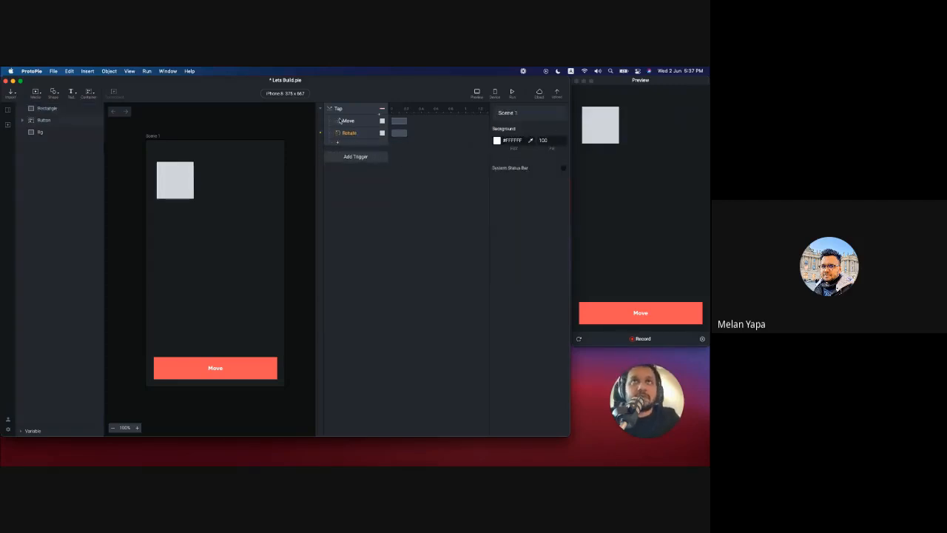
Step: Review the Move response's settings and test the Move button in the preview
left_click(347, 121)
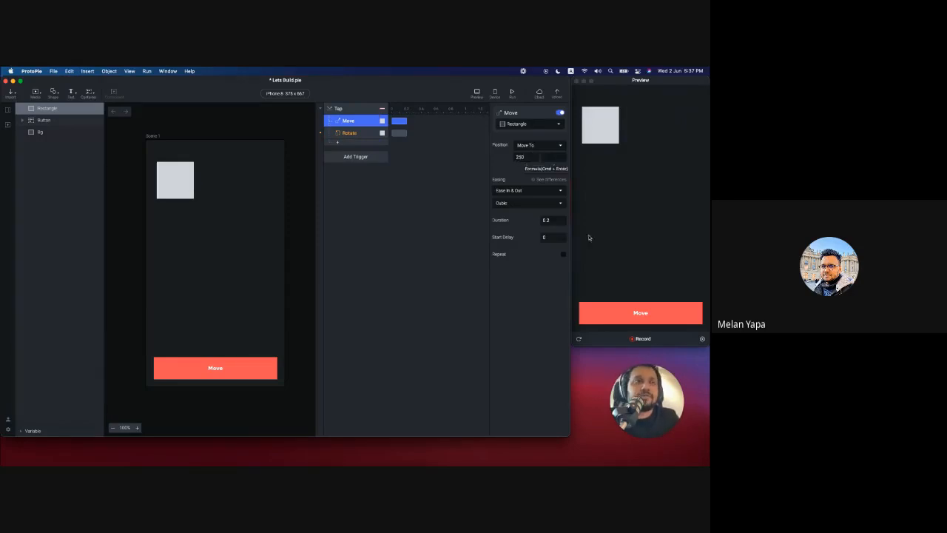
left_click(598, 289)
left_click(599, 306)
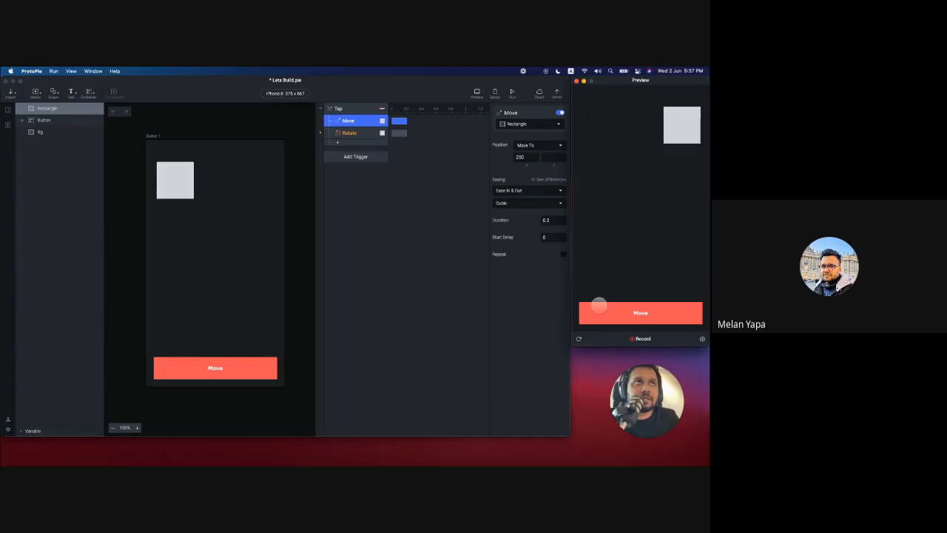
Step: Set the Move response's X position to 100 and test the Move button in the preview
left_click(520, 158)
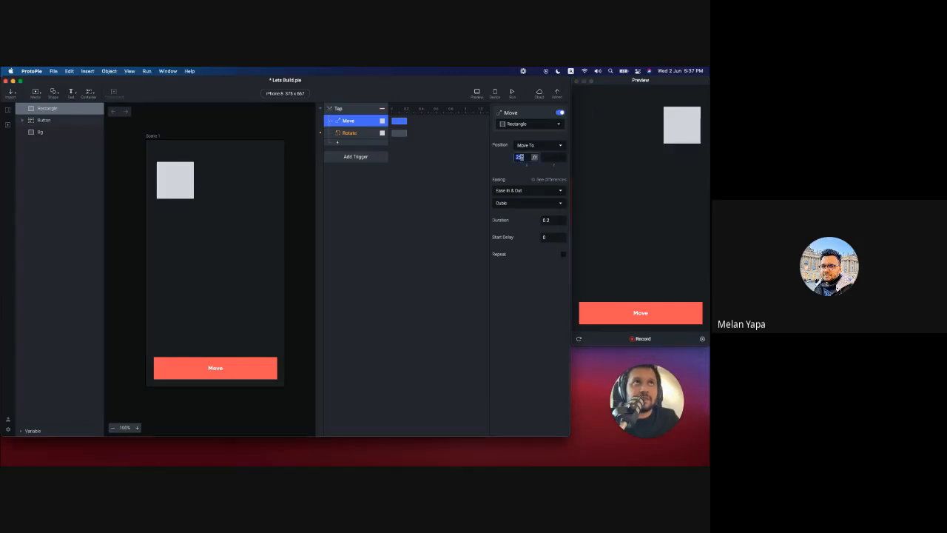
type("100")
key("Return")
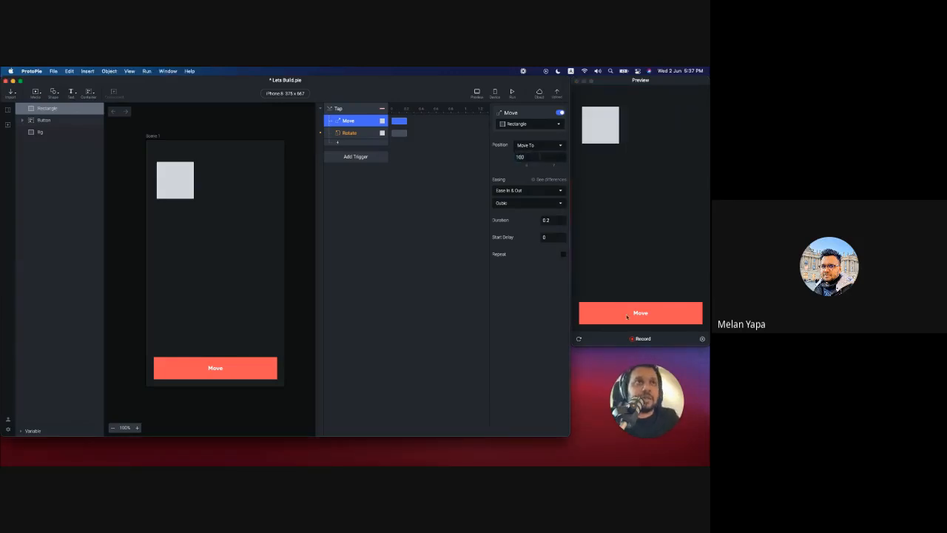
left_click(625, 314)
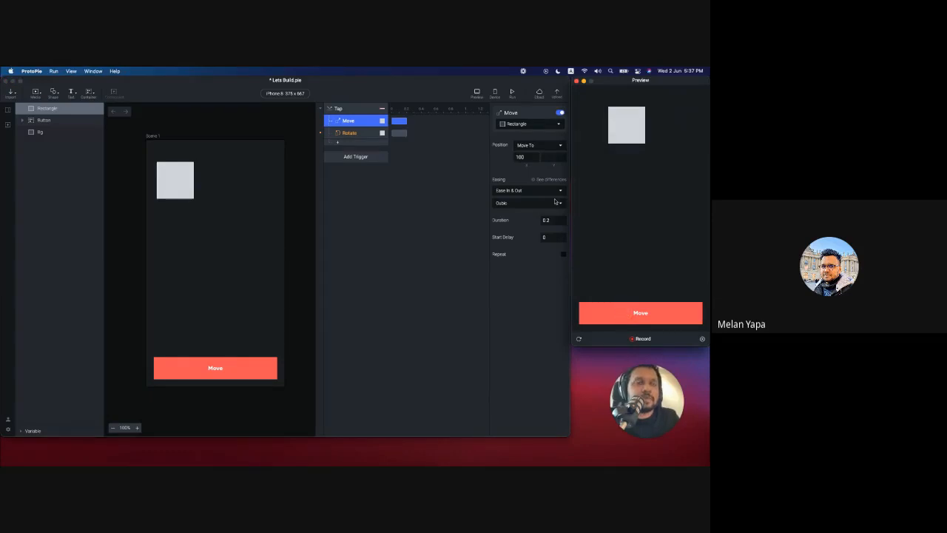
Step: Switch the Move response's position type from Move To to Move By
left_click(520, 162)
left_click(531, 146)
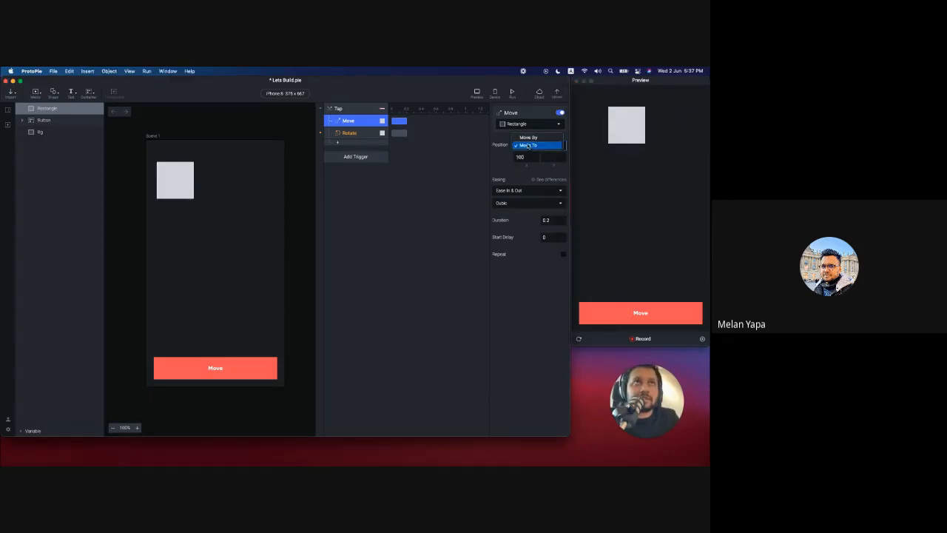
left_click(528, 137)
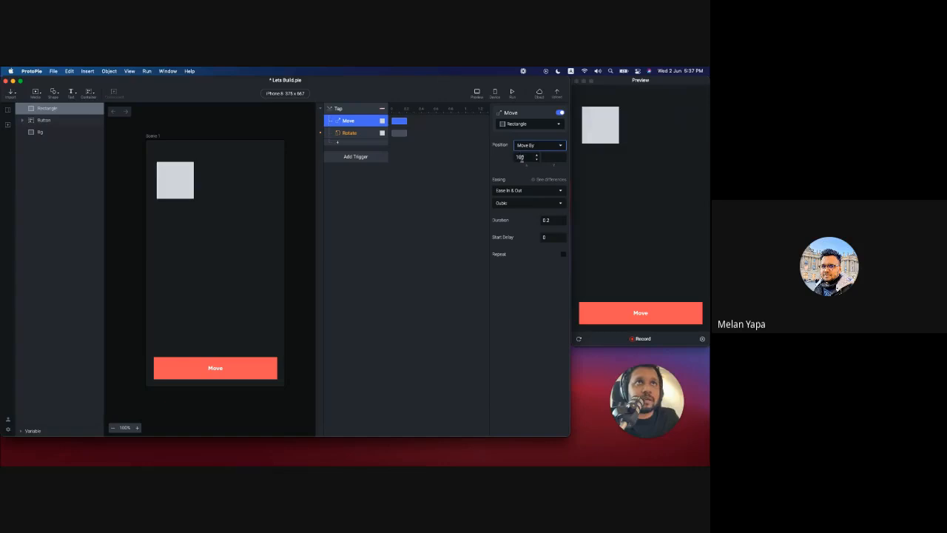
Step: Test the Move By behaviour by tapping the Move button repeatedly in the preview, resetting between rounds and at the end
left_click(605, 270)
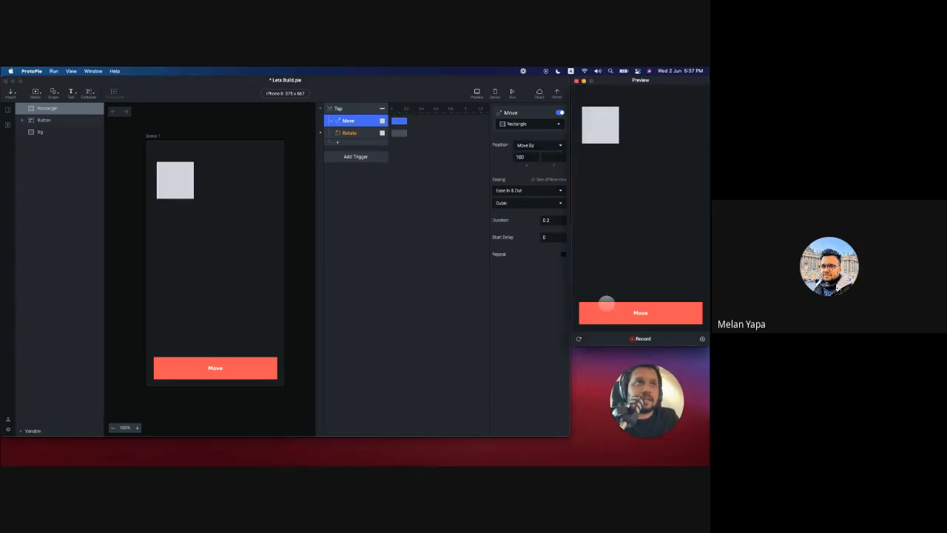
left_click(605, 311)
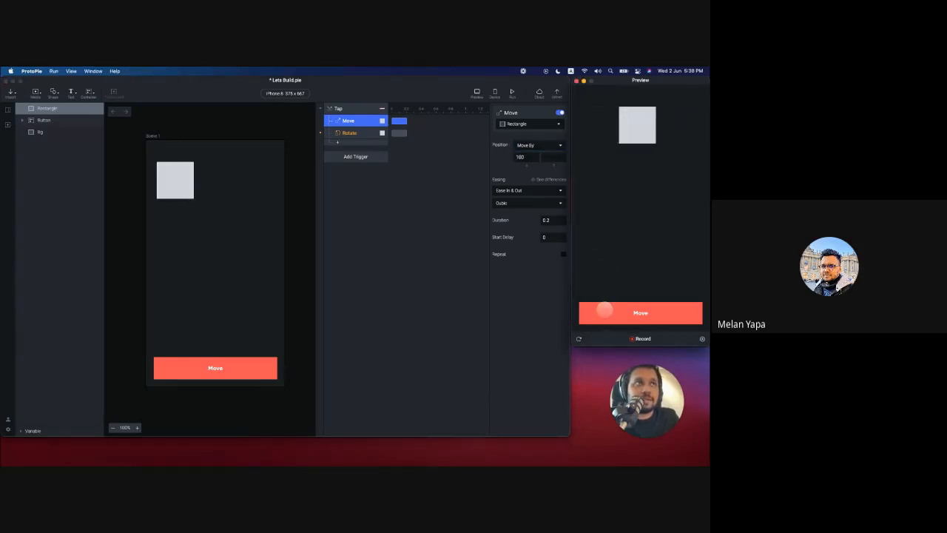
left_click(605, 310)
left_click(604, 310)
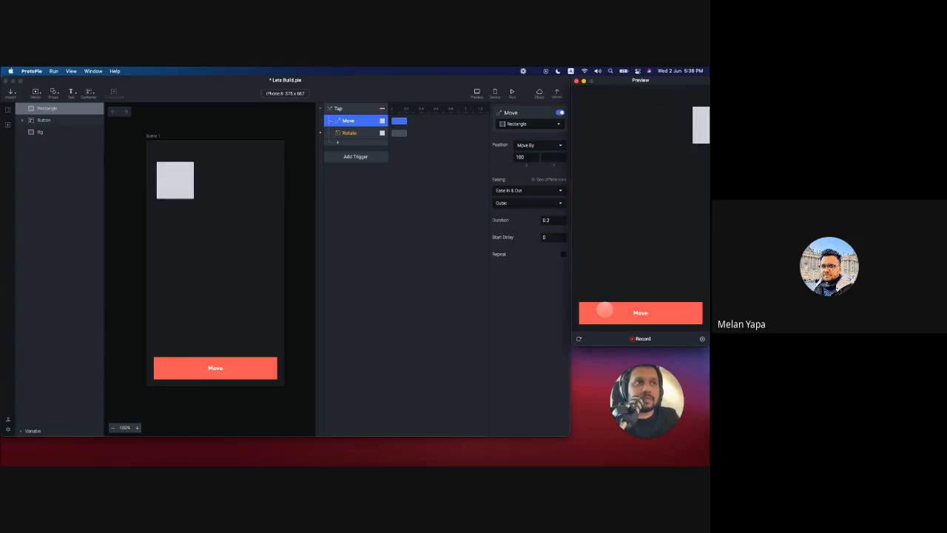
left_click(605, 311)
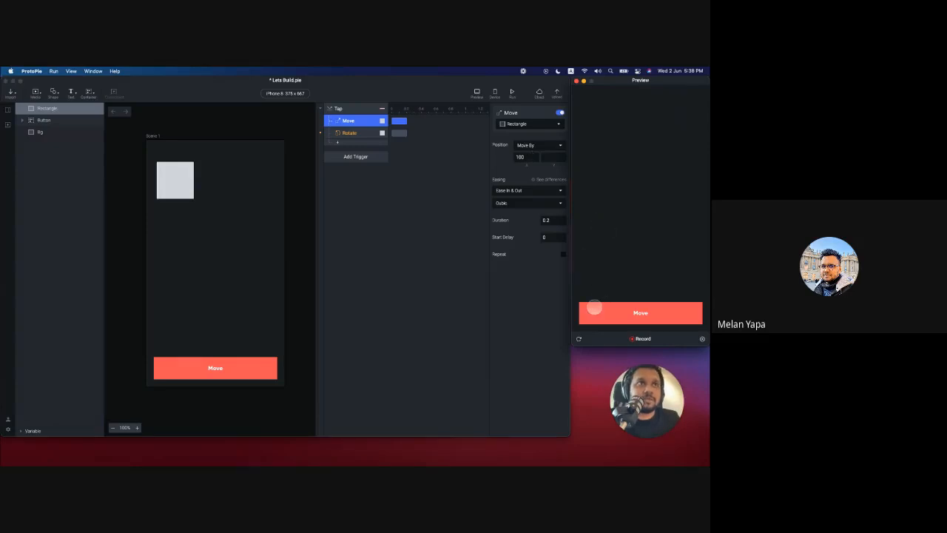
left_click(579, 339)
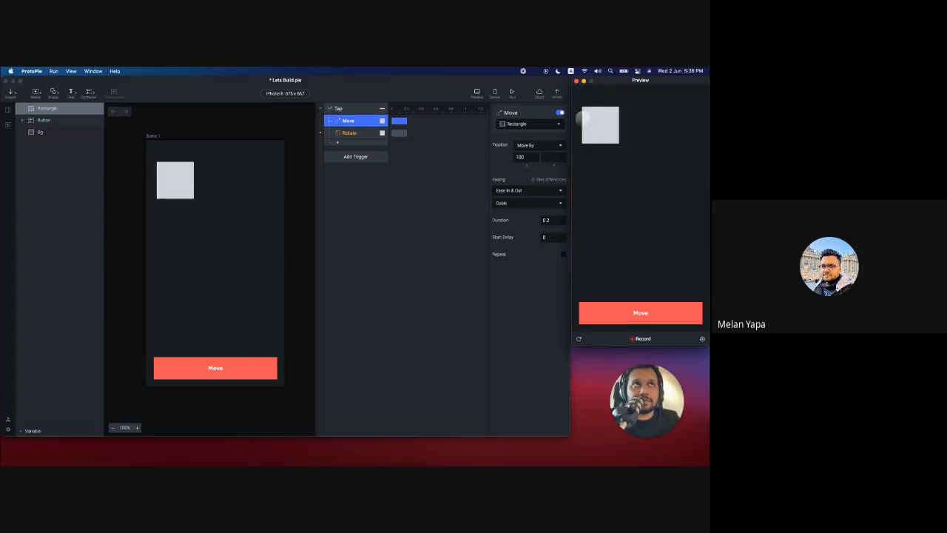
left_click(624, 310)
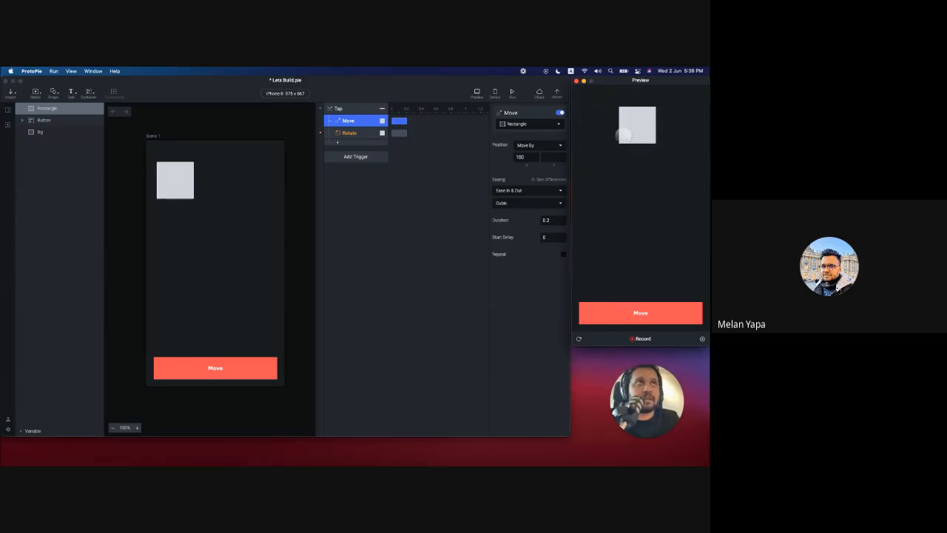
left_click(616, 320)
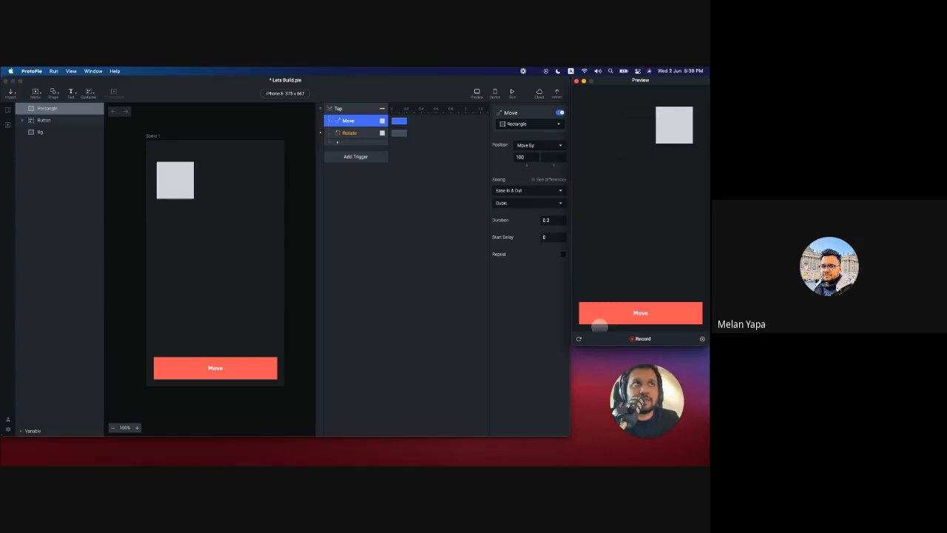
left_click(579, 339)
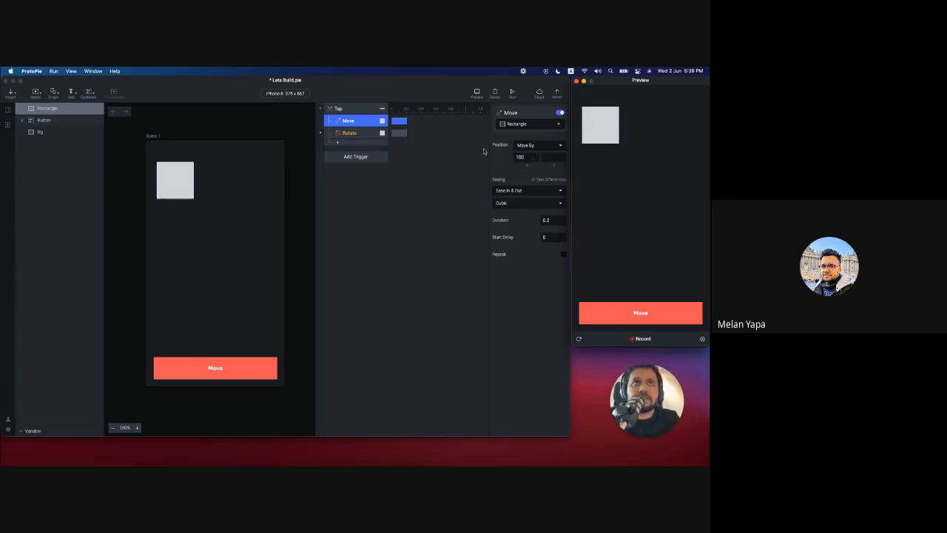
Step: Set the Move response back to Move To with X position 250, test it in the preview and reset the preview
left_click(531, 147)
left_click(533, 146)
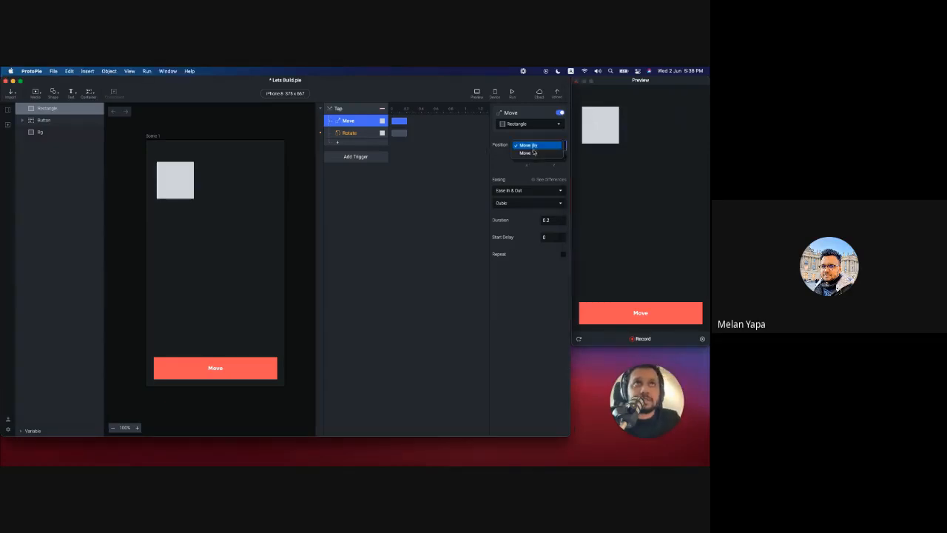
left_click(533, 153)
left_click(526, 156)
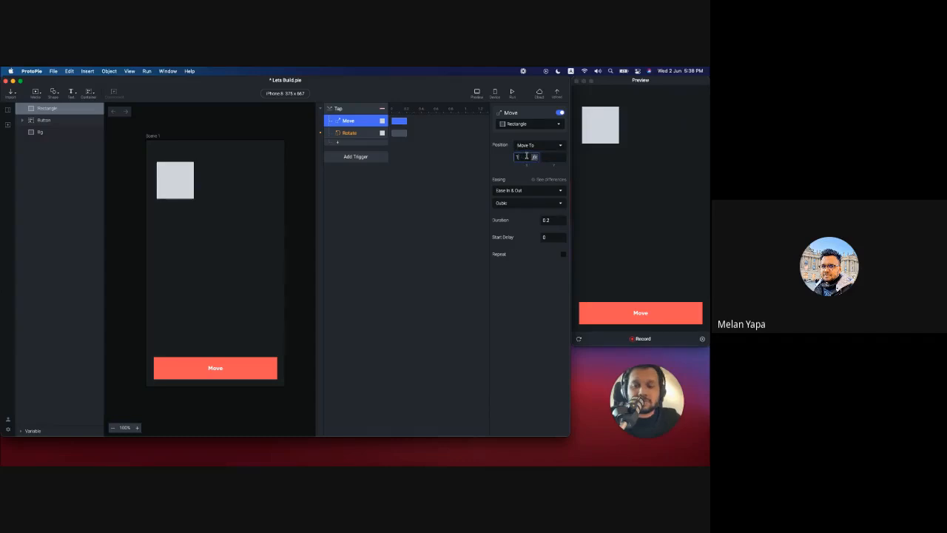
type("250")
key("Return")
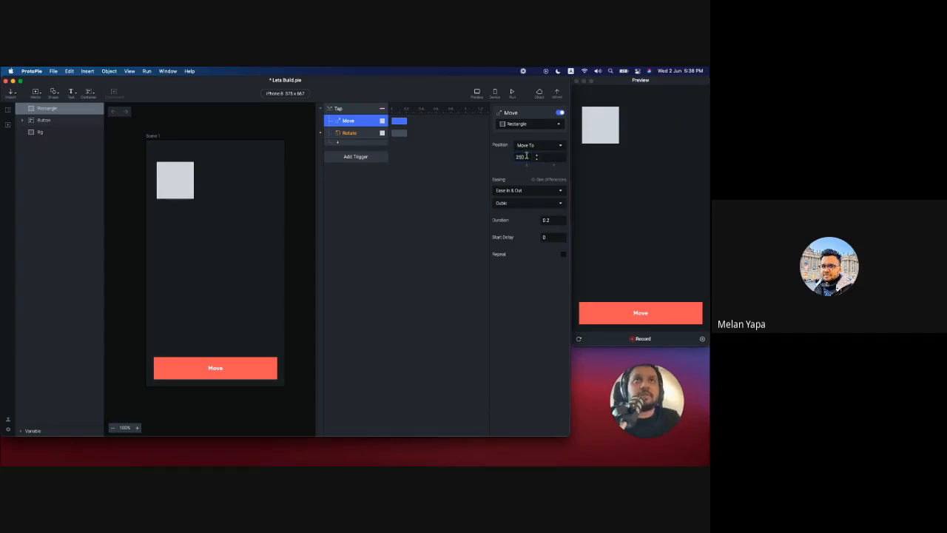
left_click(601, 311)
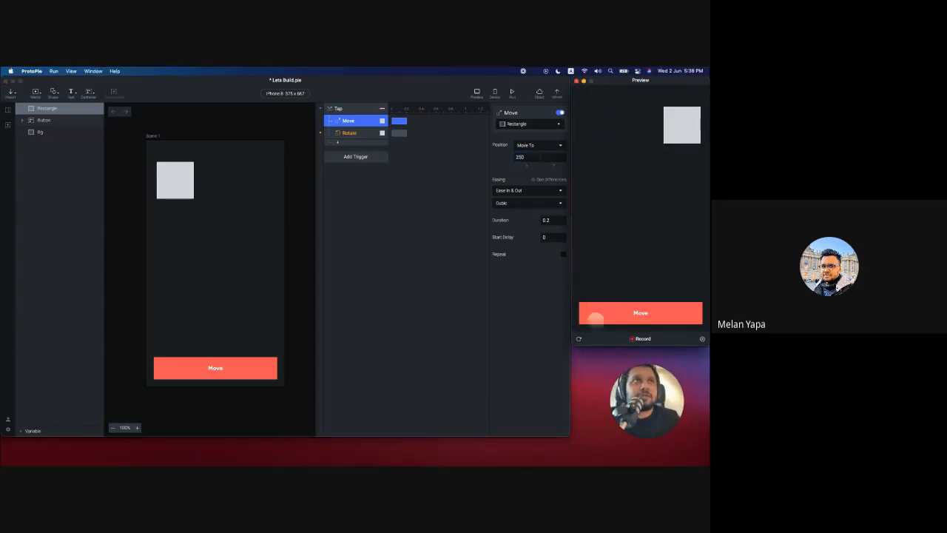
left_click(579, 338)
Step: Set the Rotate response to Rotate To 90 degrees with clockwise direction
left_click(355, 136)
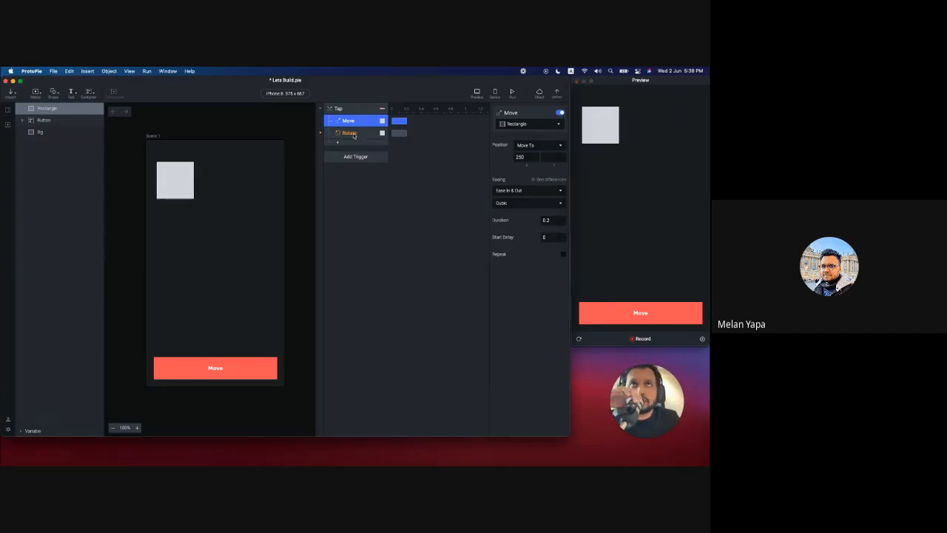
left_click(354, 136)
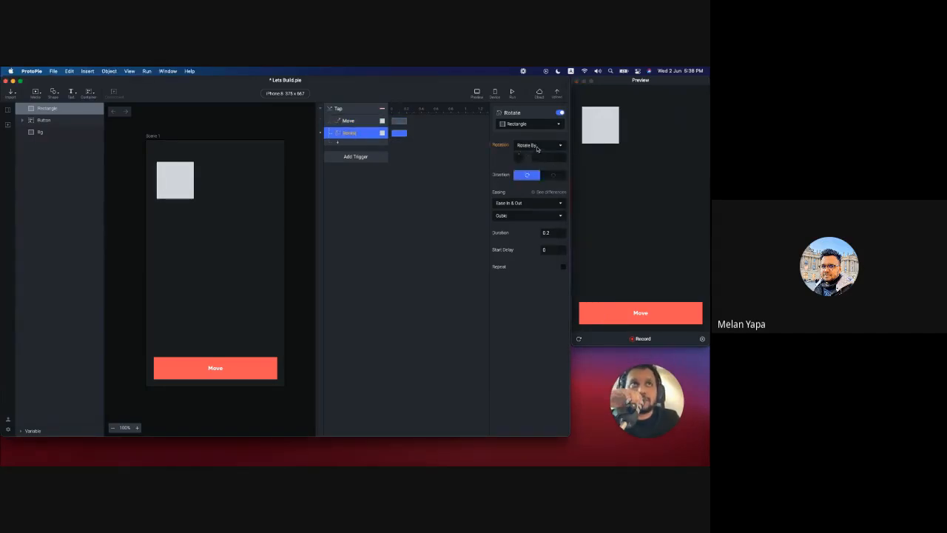
left_click(537, 147)
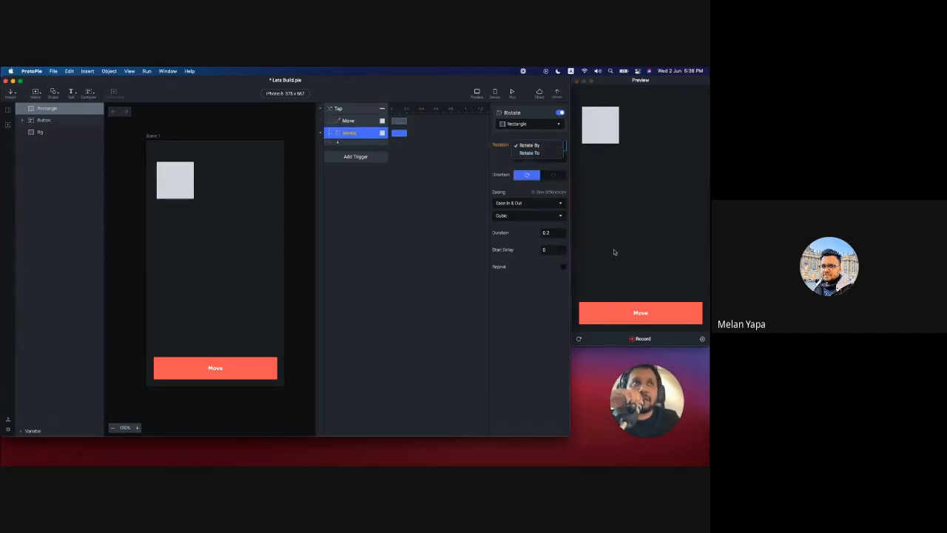
left_click(530, 153)
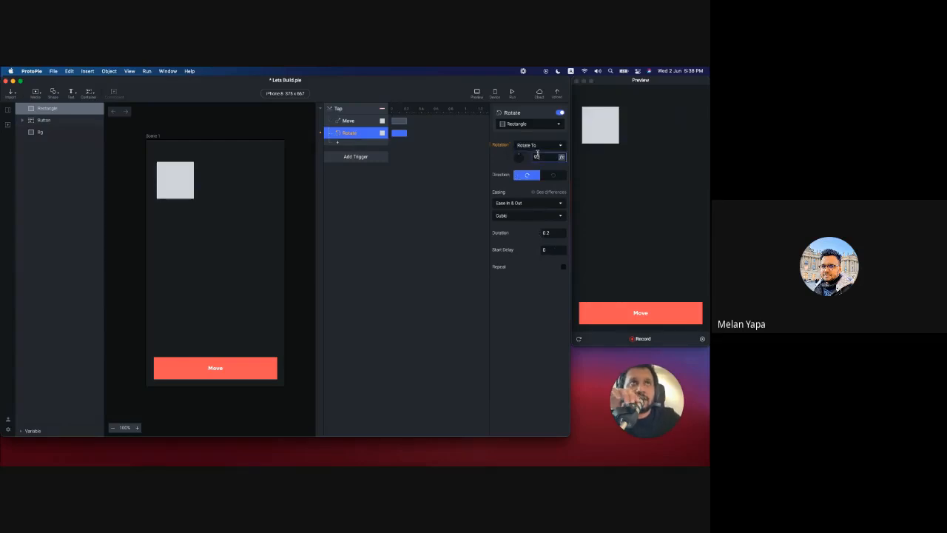
key("Return")
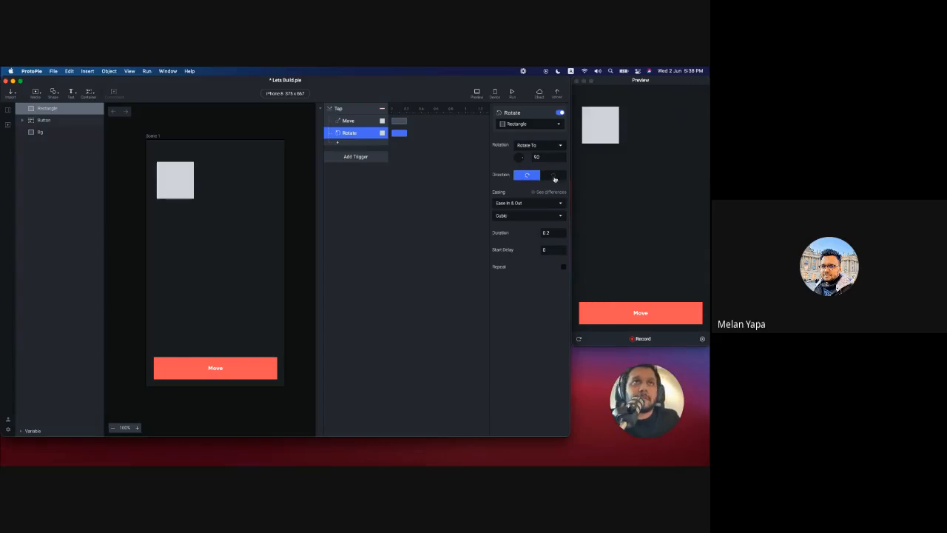
left_click(555, 179)
left_click(528, 176)
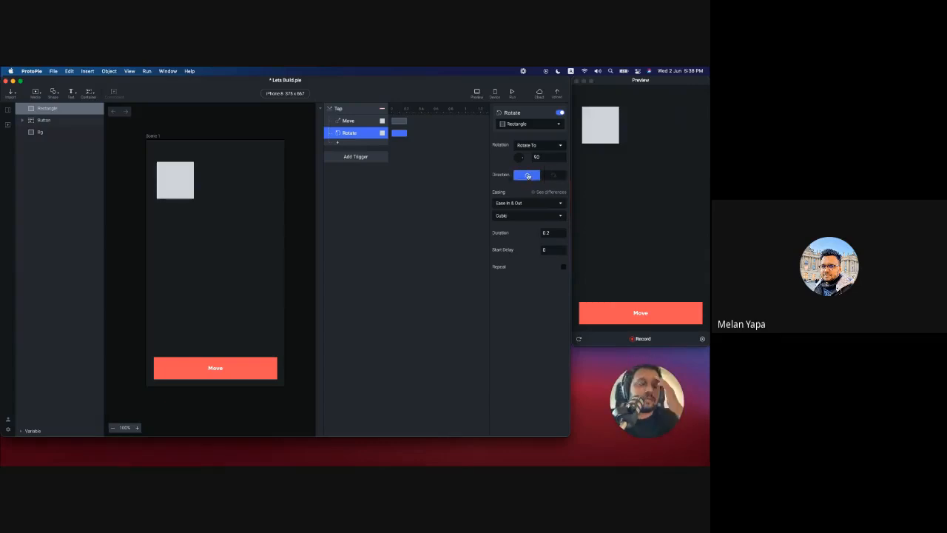
Step: Test the combined move and rotation in the preview, resetting it between taps of the Move button
left_click(610, 308)
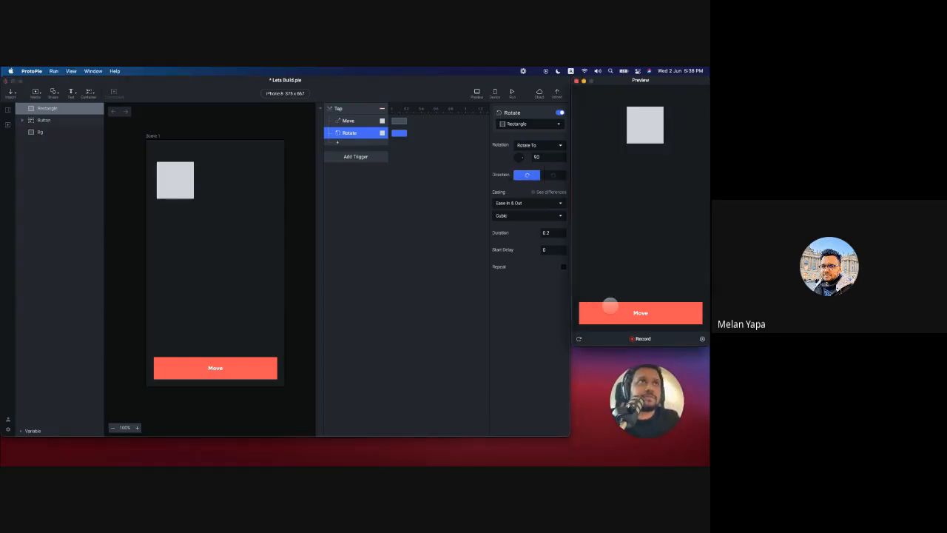
left_click(579, 339)
left_click(613, 313)
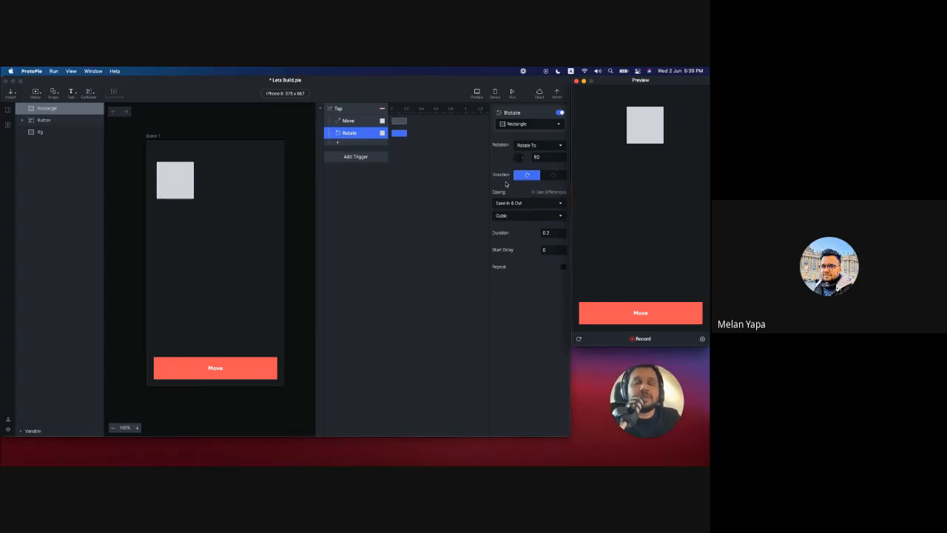
Step: Try stretching the Rotate response's duration to 0.99 on the widened timeline, and undo the change
left_click(515, 203)
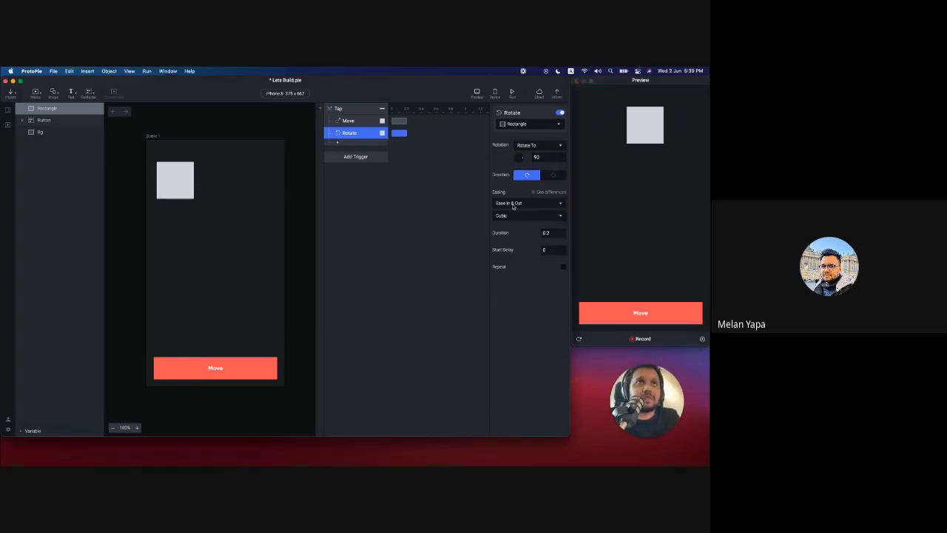
left_click(521, 243)
left_click(547, 233)
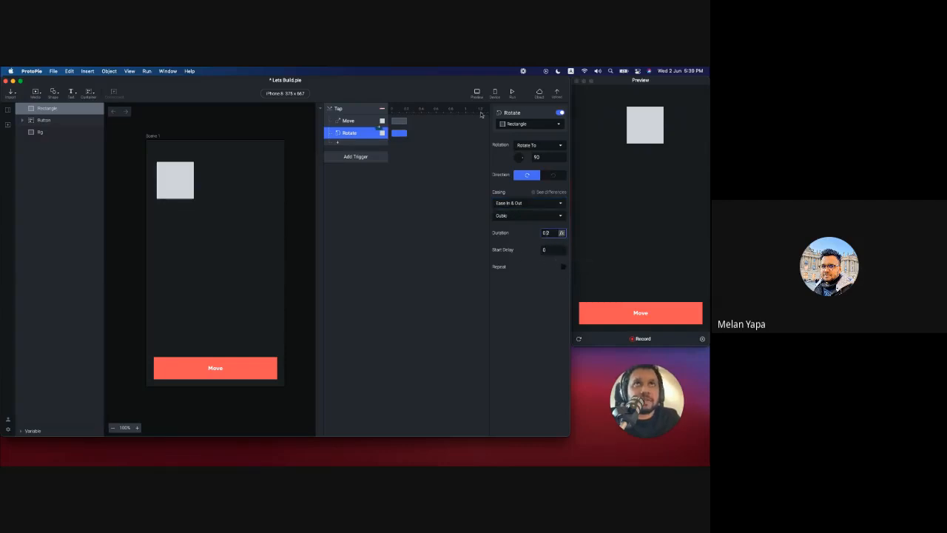
left_click_drag(317, 201, 259, 197)
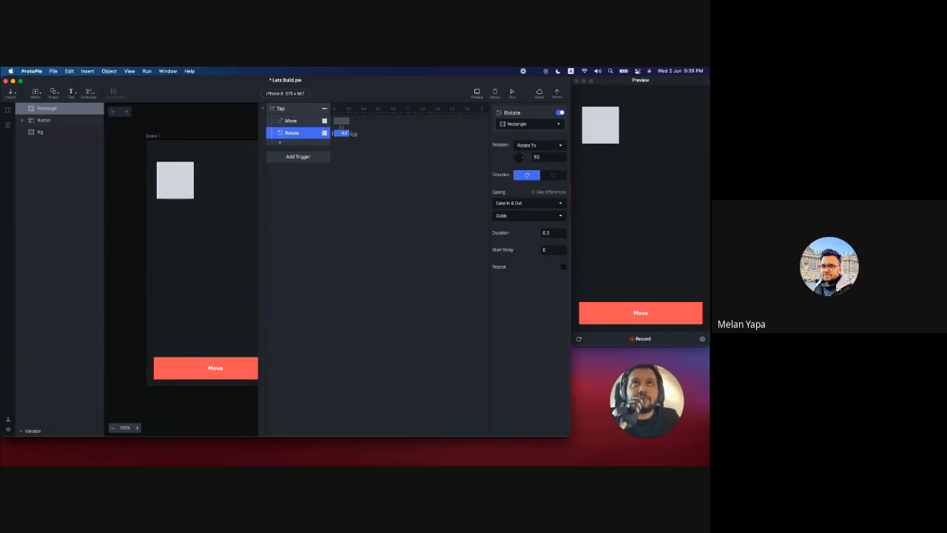
left_click_drag(352, 134, 390, 137)
key("super+z")
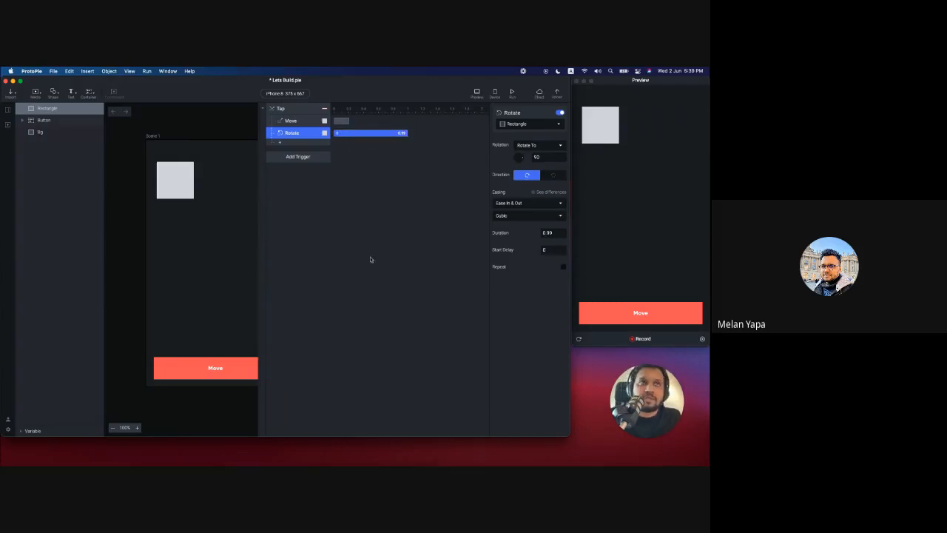
key("super+z")
Step: Set the Move response's duration to 1
left_click(294, 121)
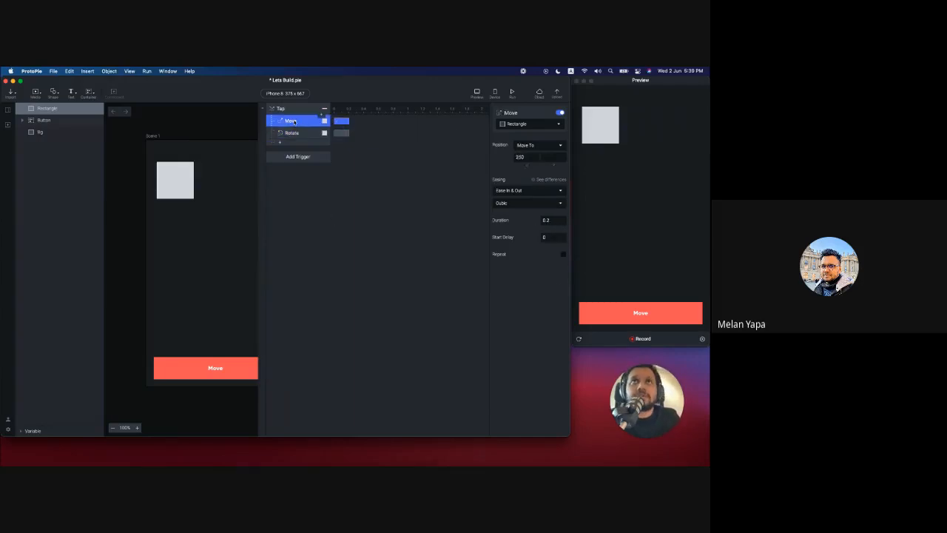
left_click(292, 133)
left_click(293, 121)
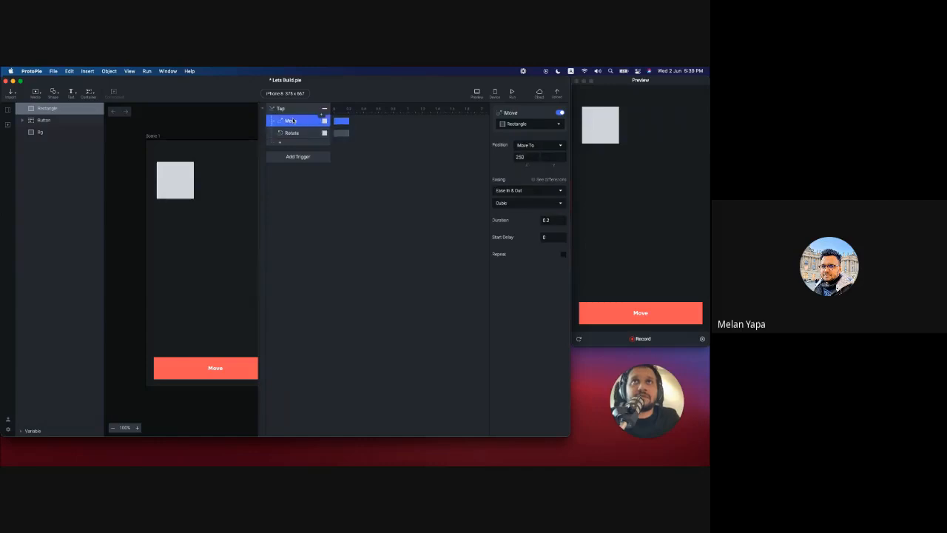
left_click(547, 219)
type("1")
key("Return")
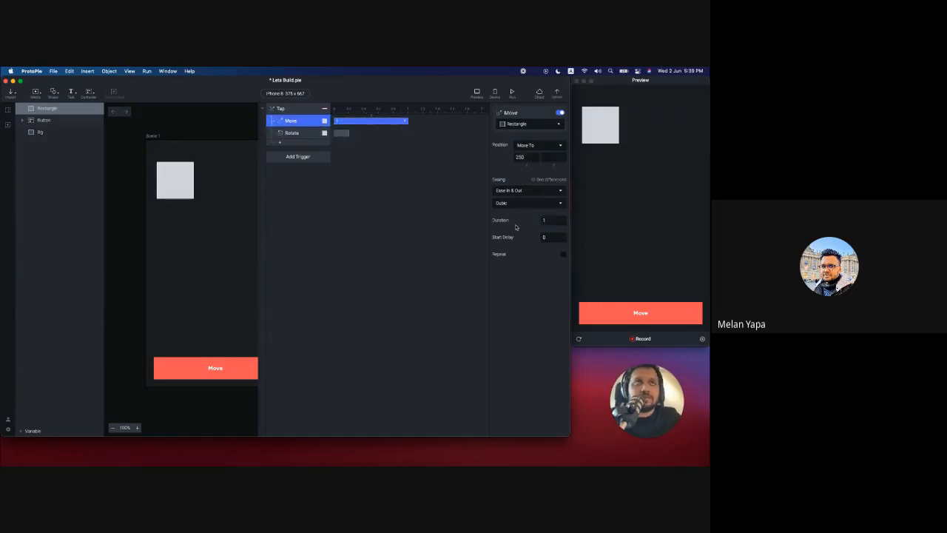
Step: Set the Rotate response's duration to 1
left_click(314, 135)
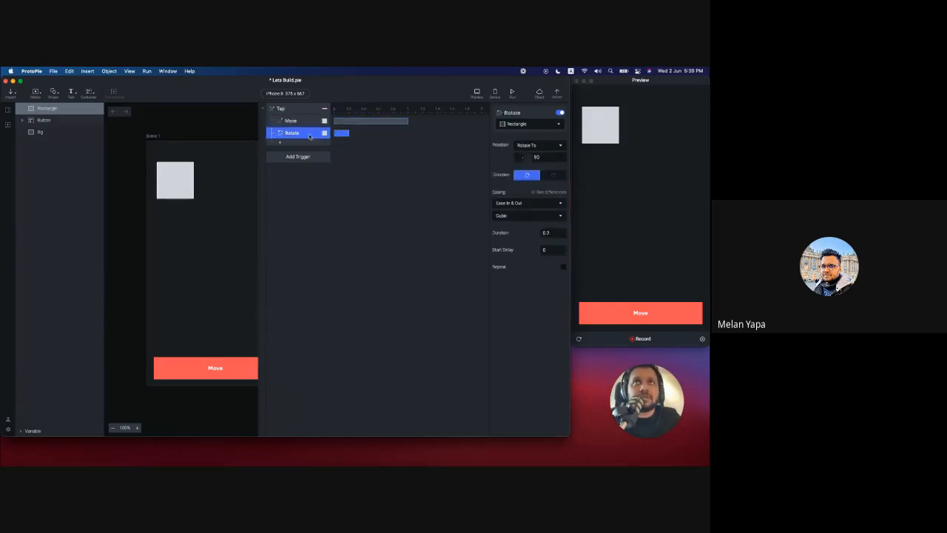
left_click(553, 233)
type("1")
key("Return")
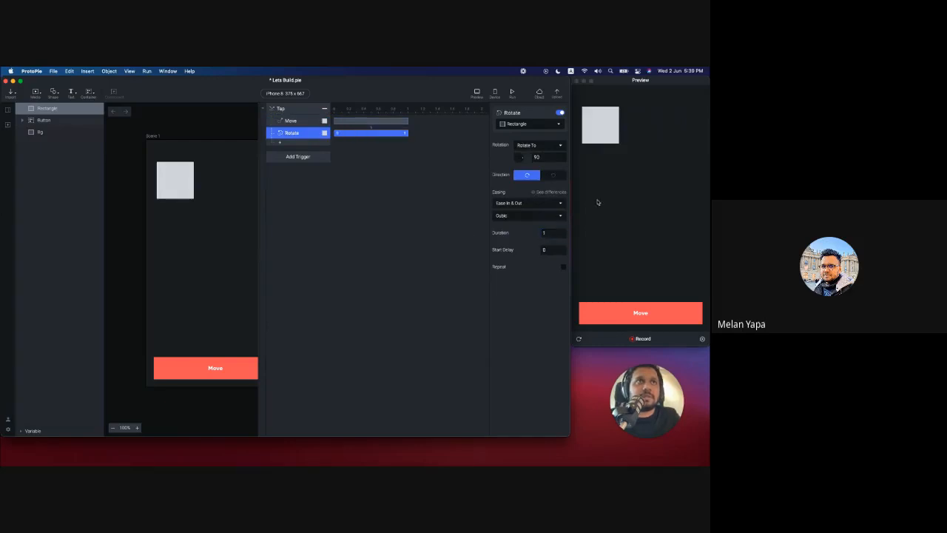
Step: Test the slower move and rotation in the preview, resetting it before another tap of the Move button
left_click(609, 313)
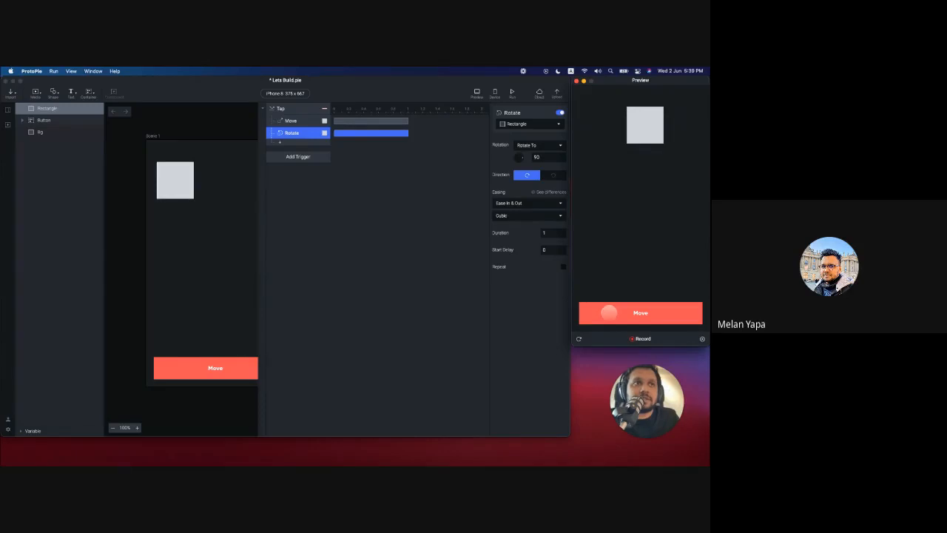
left_click(608, 314)
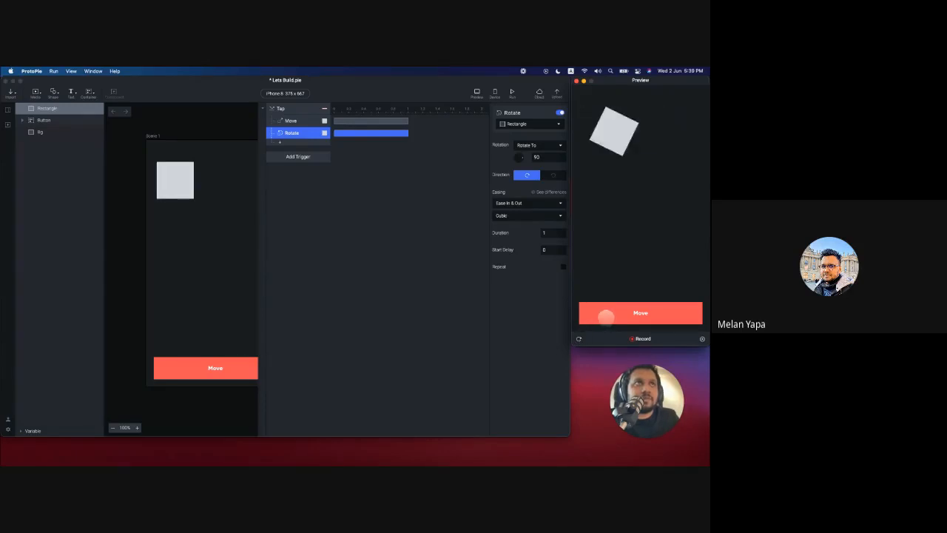
left_click(580, 339)
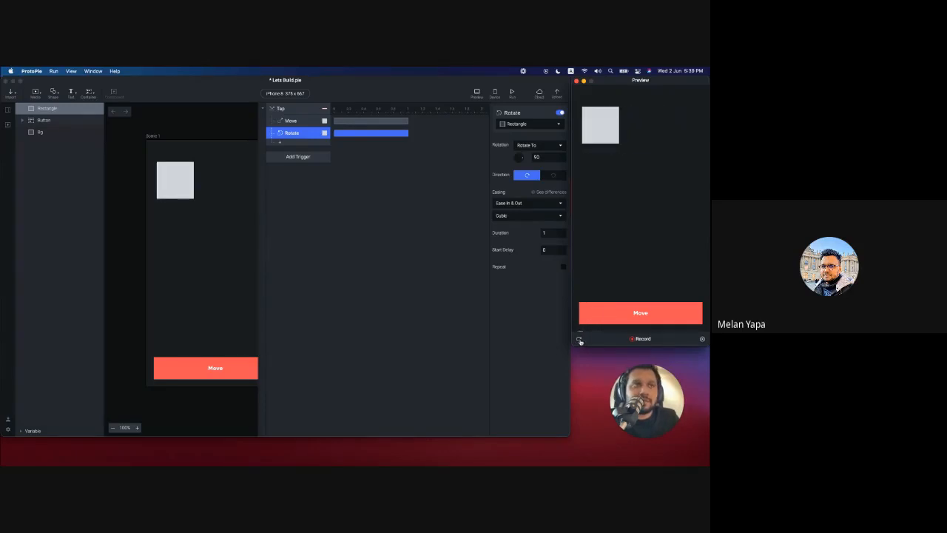
left_click(600, 314)
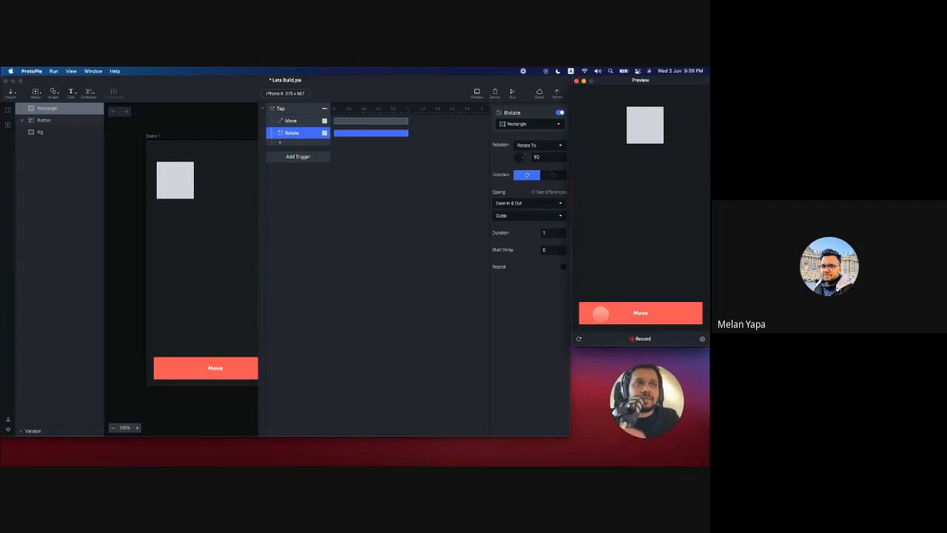
Step: Disable the Move response so that only the rotation runs on tap
left_click(300, 135)
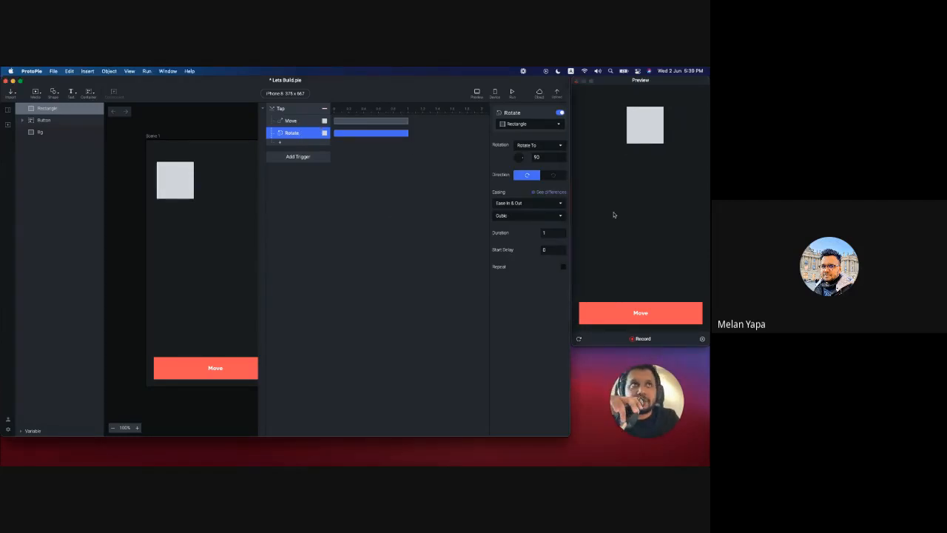
left_click(291, 121)
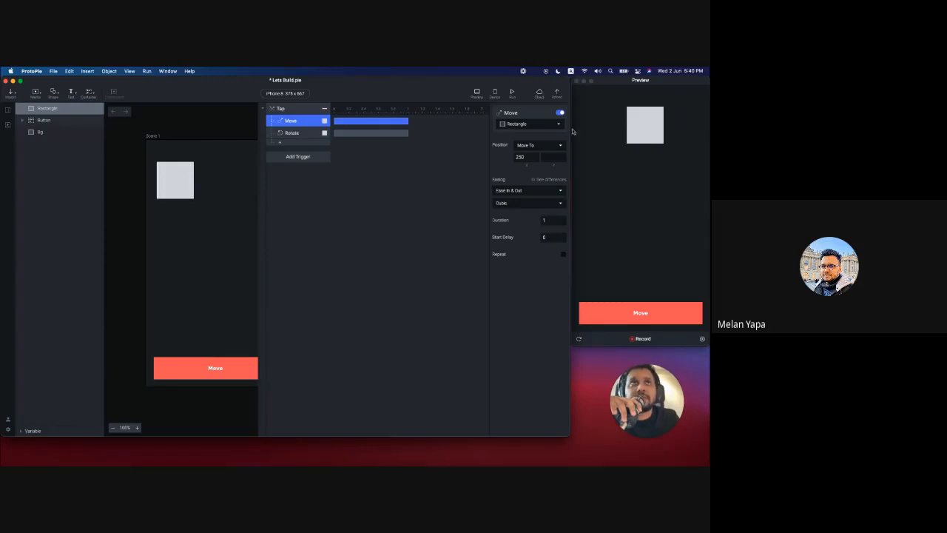
left_click(560, 113)
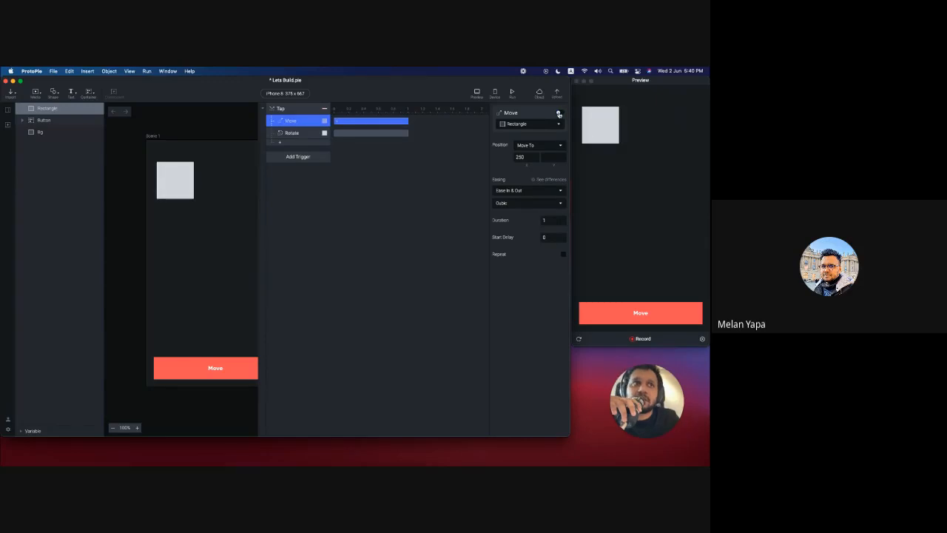
Step: Test the rotation on its own in the preview, resetting the preview after each tap
left_click(638, 305)
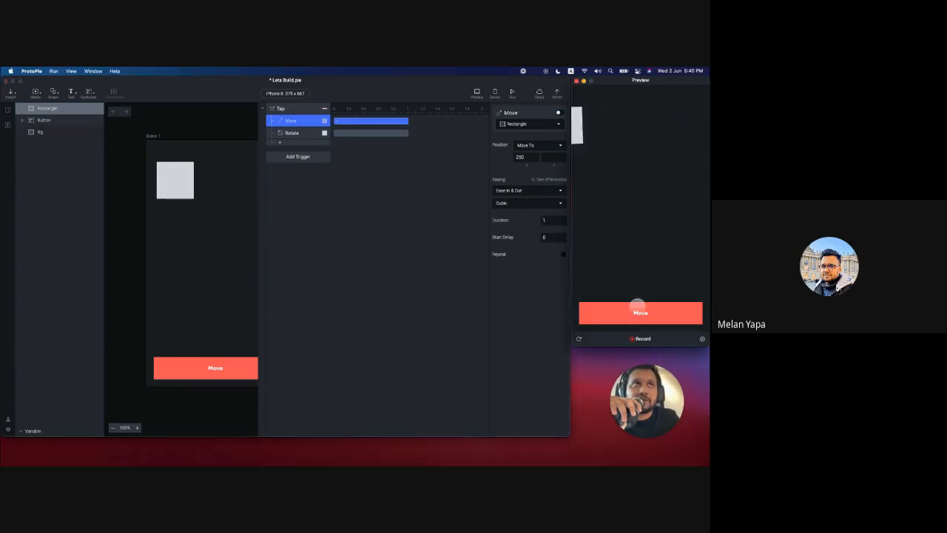
left_click(578, 338)
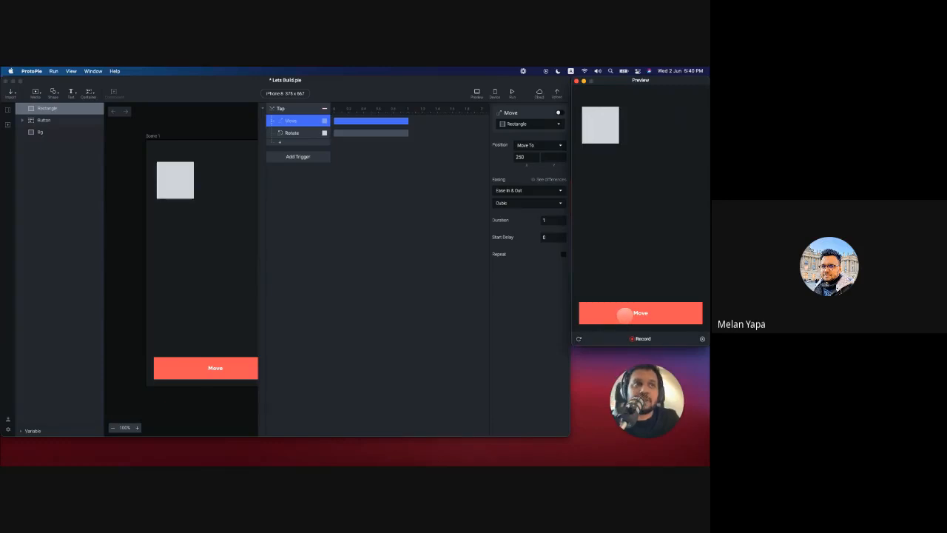
left_click(624, 314)
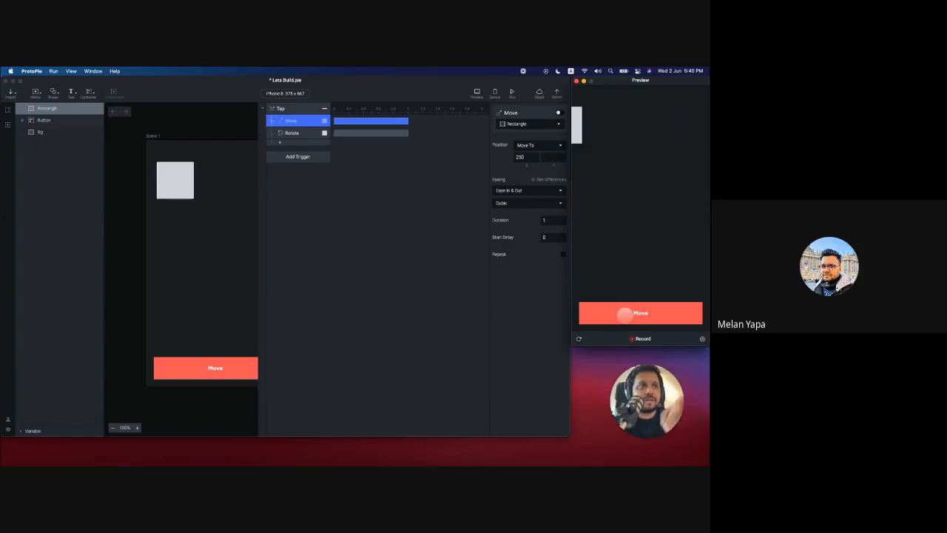
left_click(579, 338)
Step: Set the rectangle's origin to its centre, at X 50 and Y 50
left_click(172, 180)
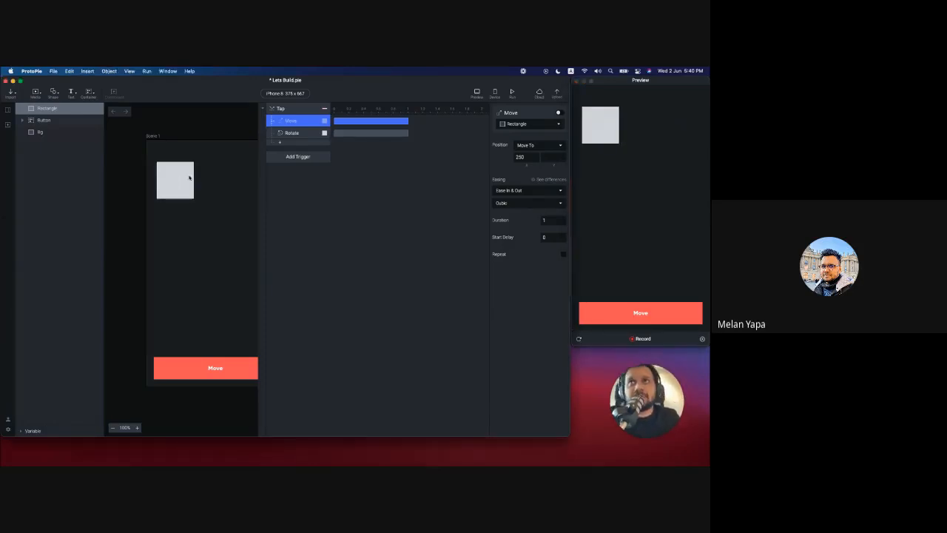
left_click_drag(258, 206, 314, 219)
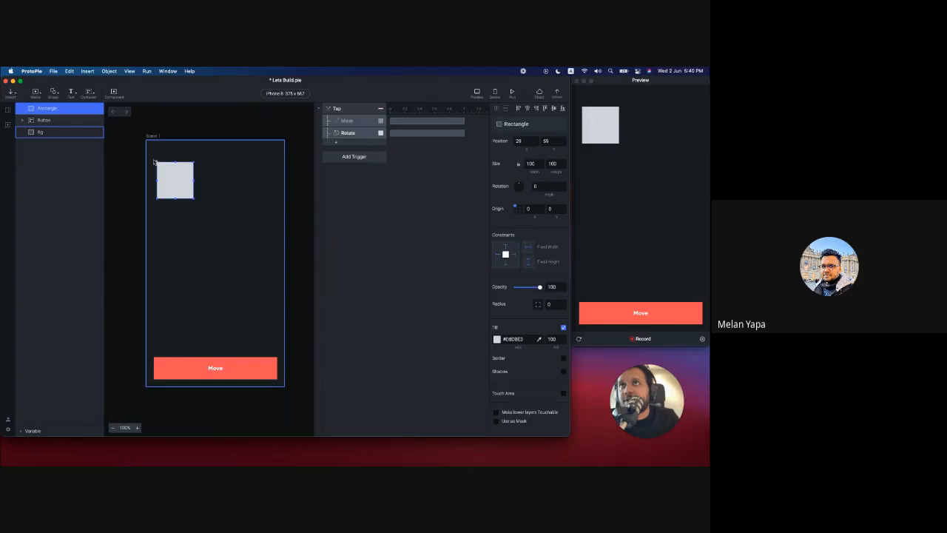
scroll(154, 162, "up", 10)
scroll(186, 128, "down", 5)
scroll(167, 219, "down", 3)
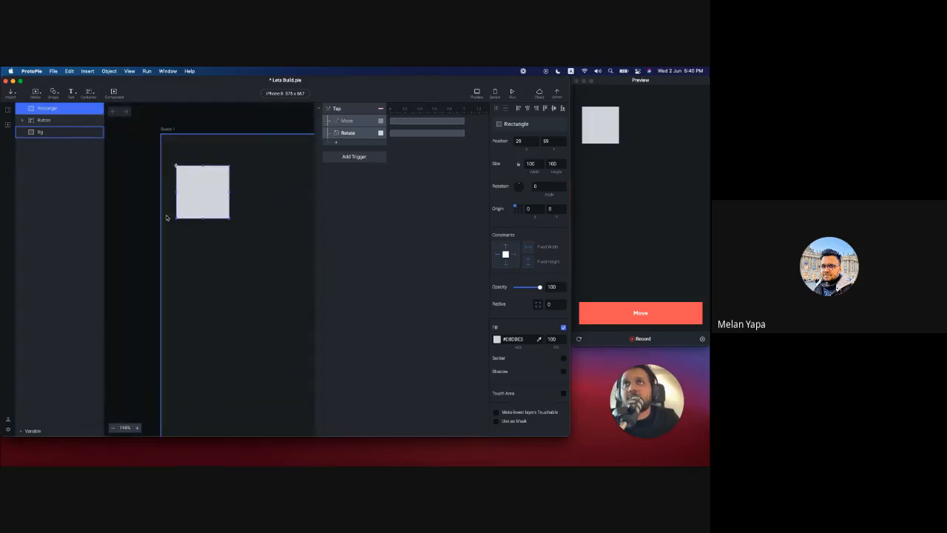
scroll(167, 218, "down", 2)
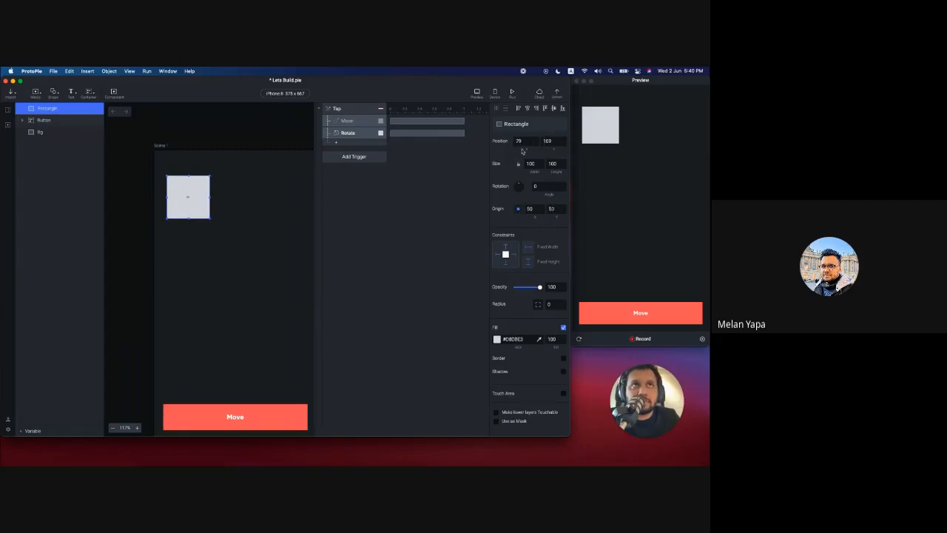
left_click(518, 208)
left_click(517, 210)
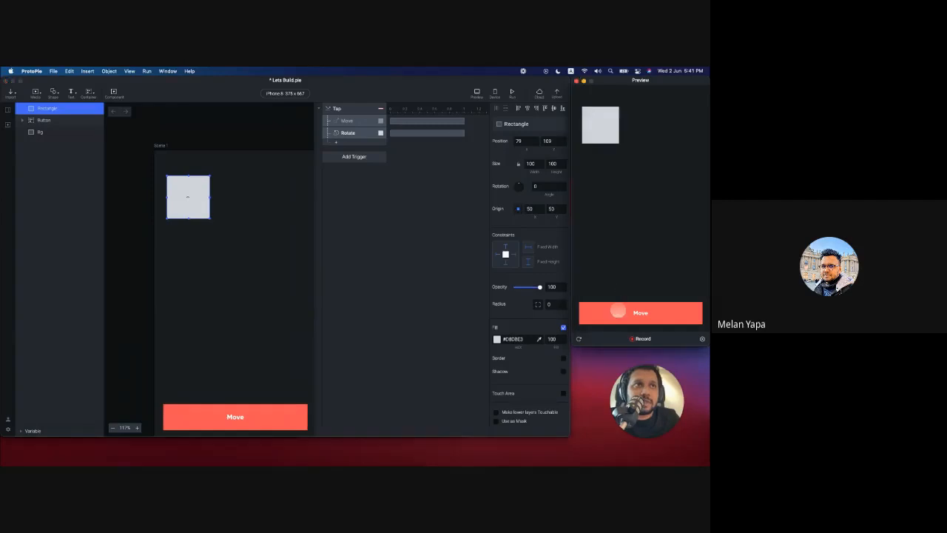
Step: Test the rotation about the rectangle's centre in the preview and enable the Move response again
left_click(618, 311)
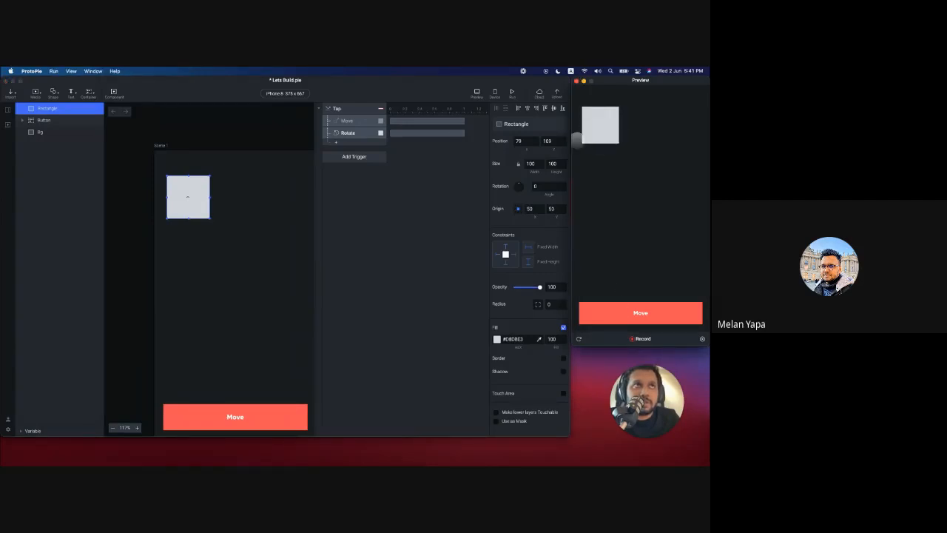
left_click(346, 122)
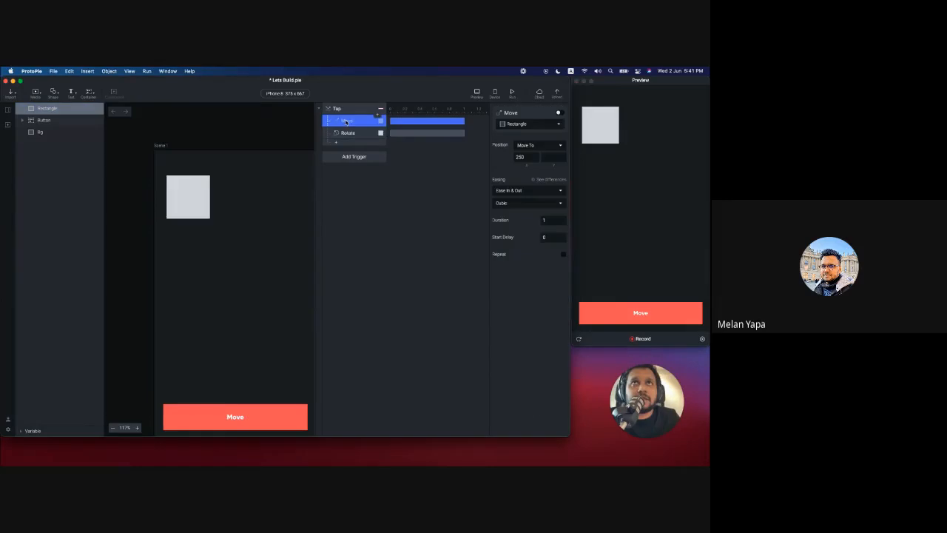
left_click(559, 113)
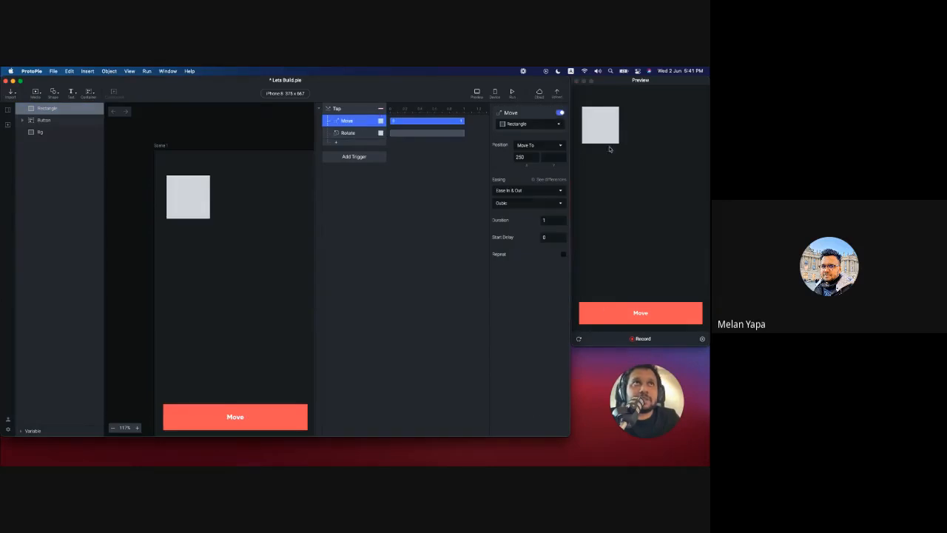
Step: Test the combined move and rotation of the rectangle in the preview, then reset the preview
left_click(580, 339)
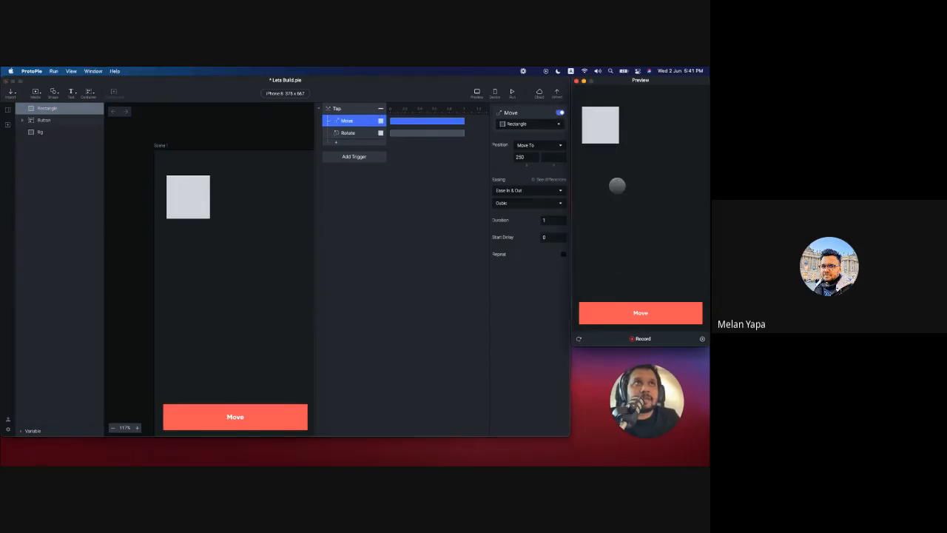
left_click(610, 319)
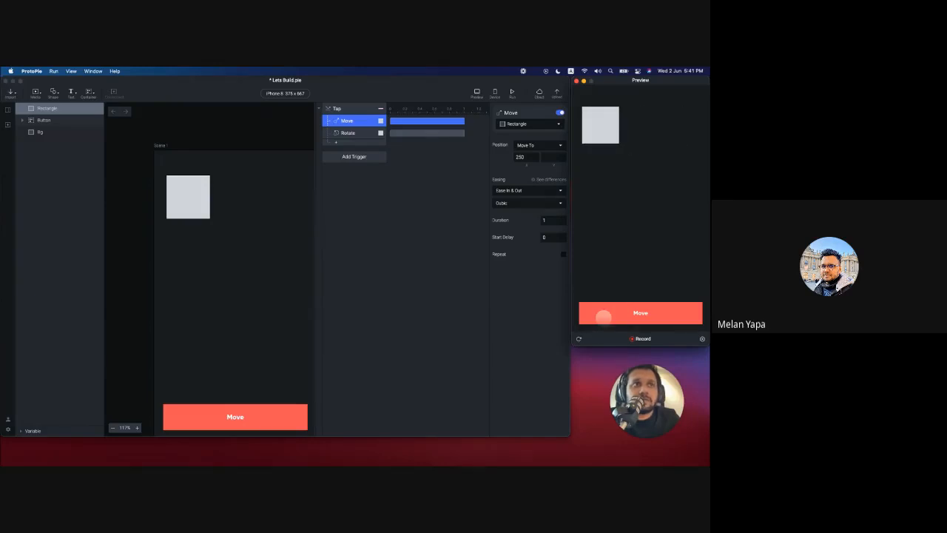
left_click(605, 315)
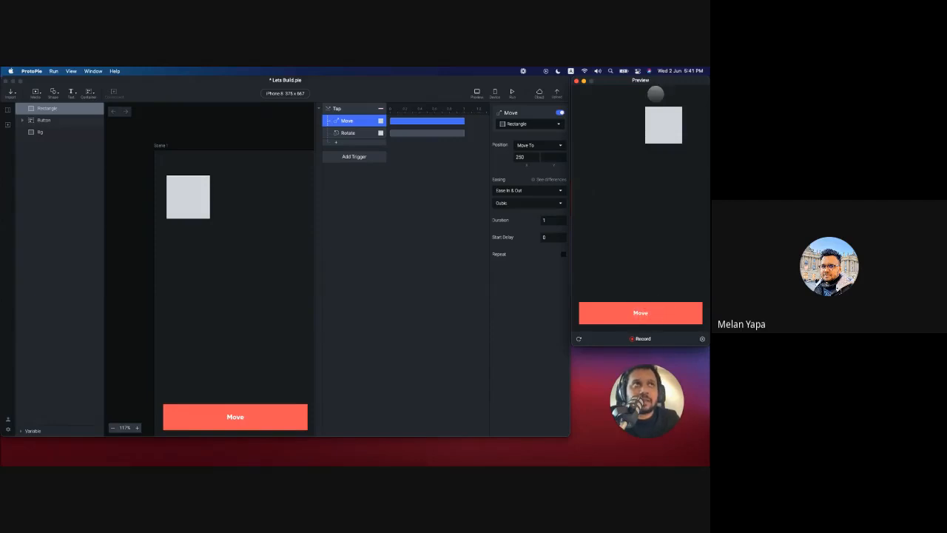
left_click(579, 339)
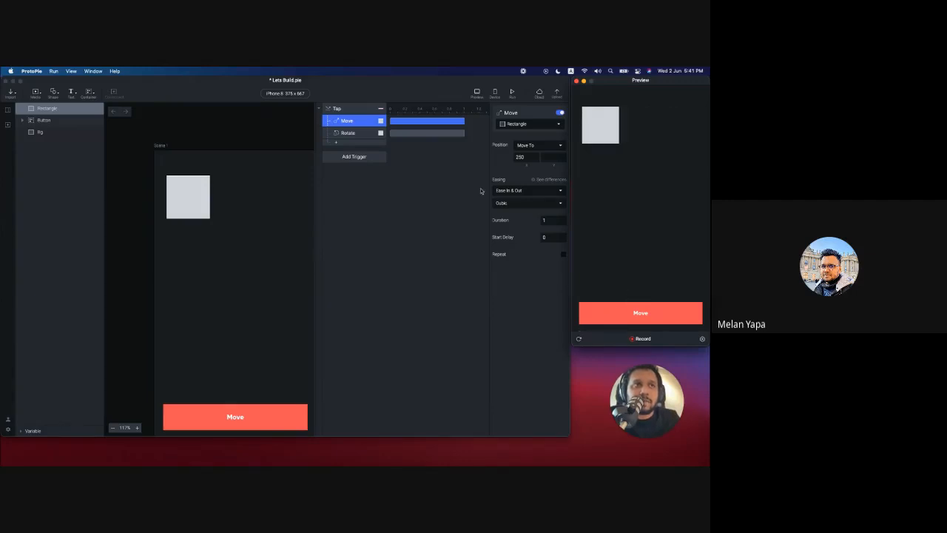
Step: Add a second Tap trigger on the Move button with a Move response for the rectangle
left_click(267, 414)
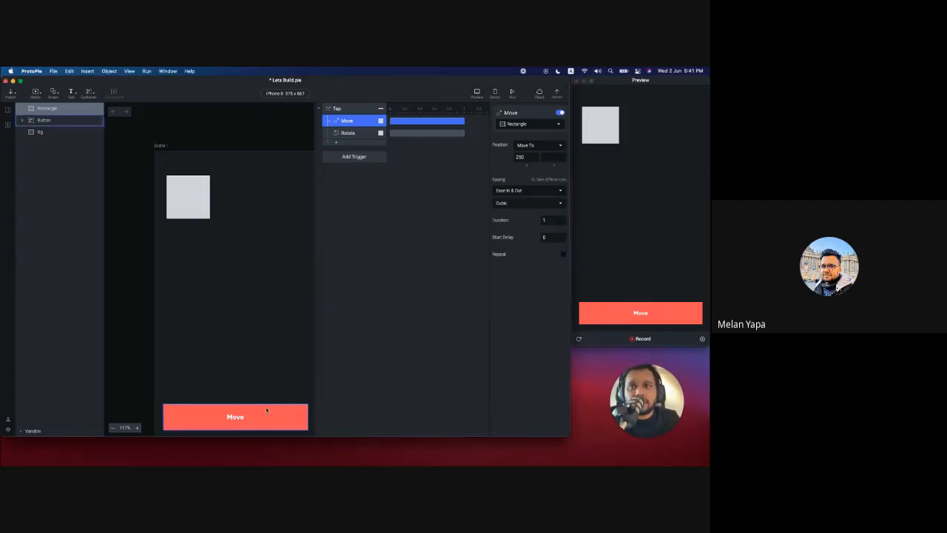
scroll(260, 303, "down", 2)
scroll(260, 303, "right", 1)
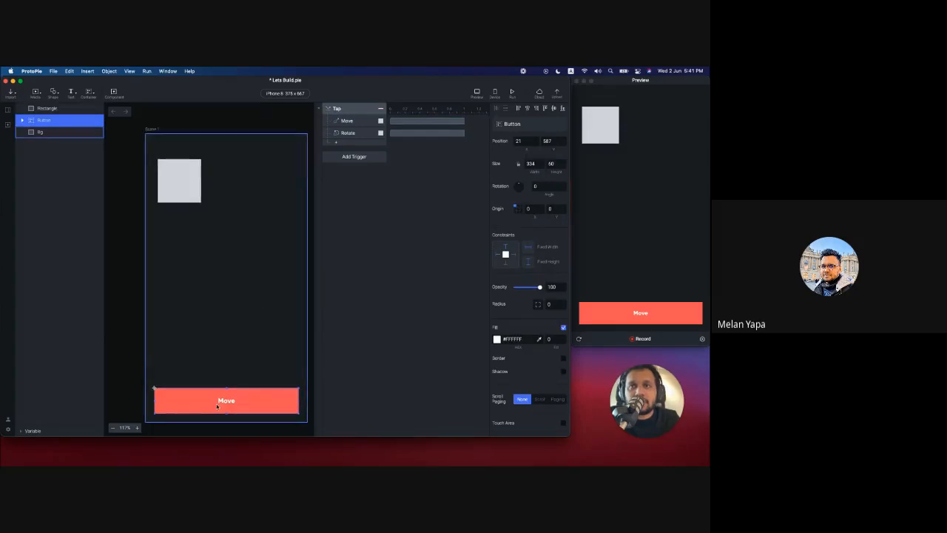
left_click(340, 161)
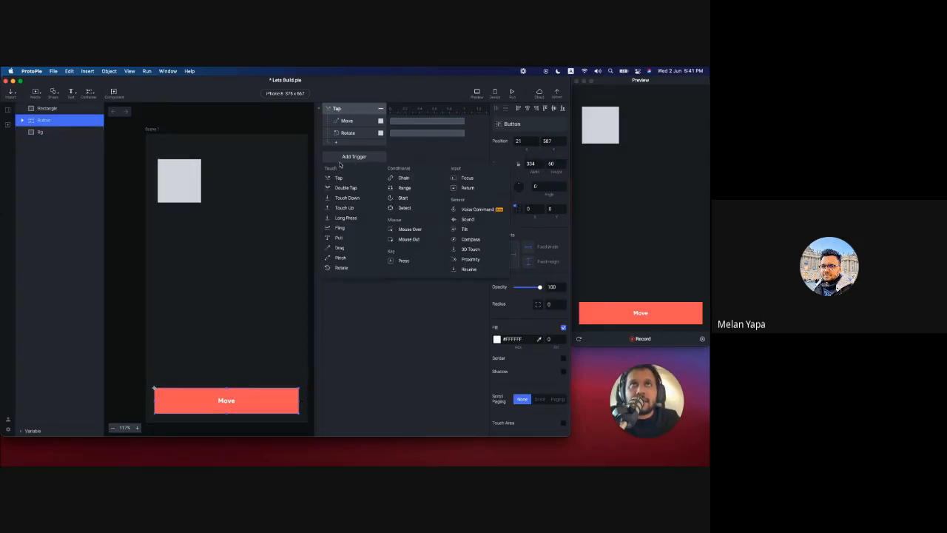
left_click(344, 179)
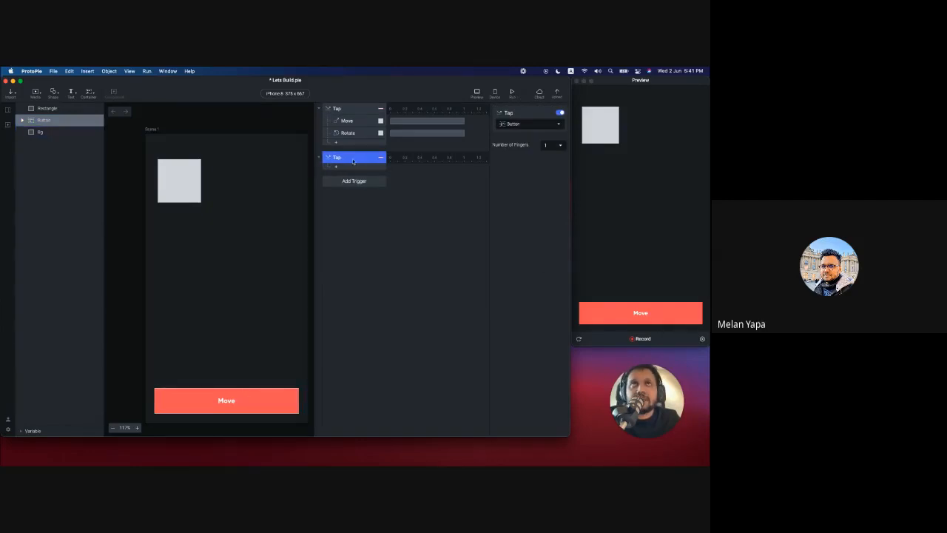
left_click(190, 176)
left_click(335, 171)
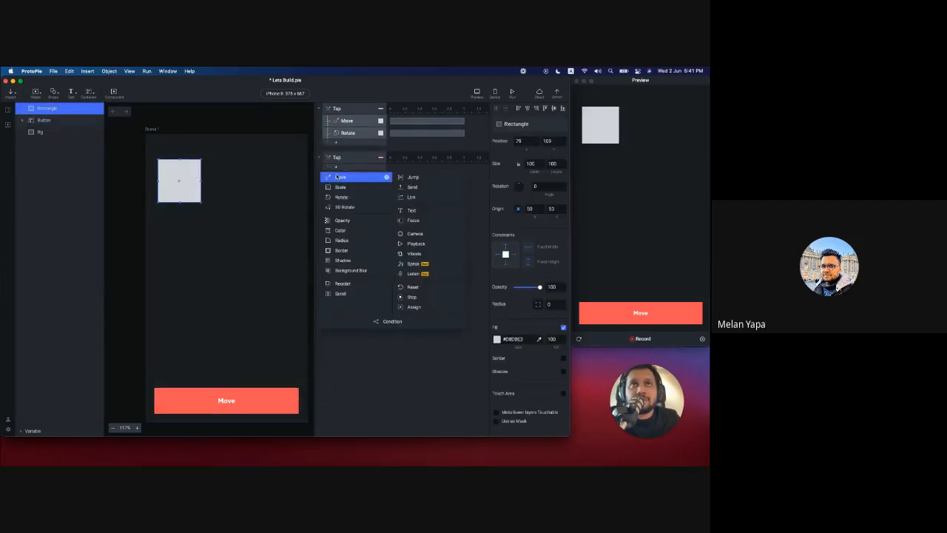
left_click(339, 174)
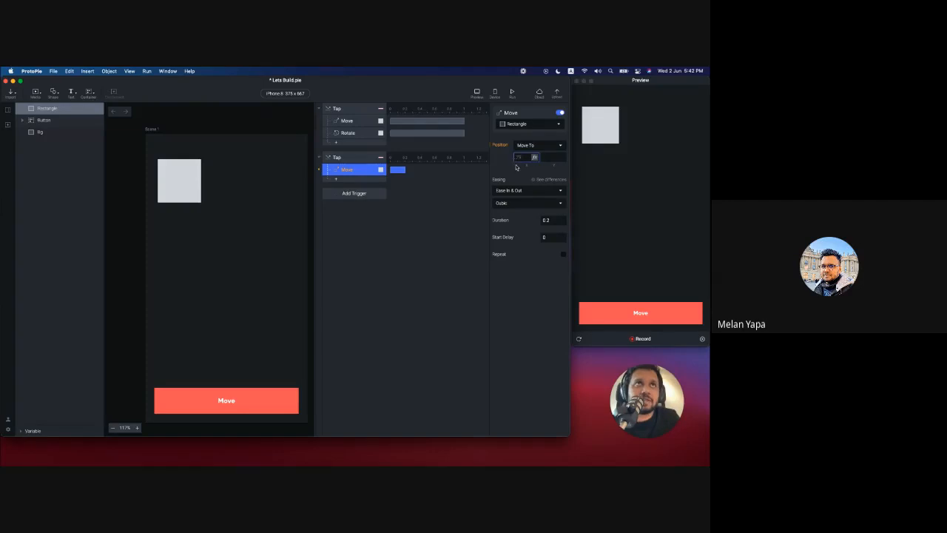
Step: Set the second trigger's Move response to X 79 with a duration of 1
left_click(191, 194)
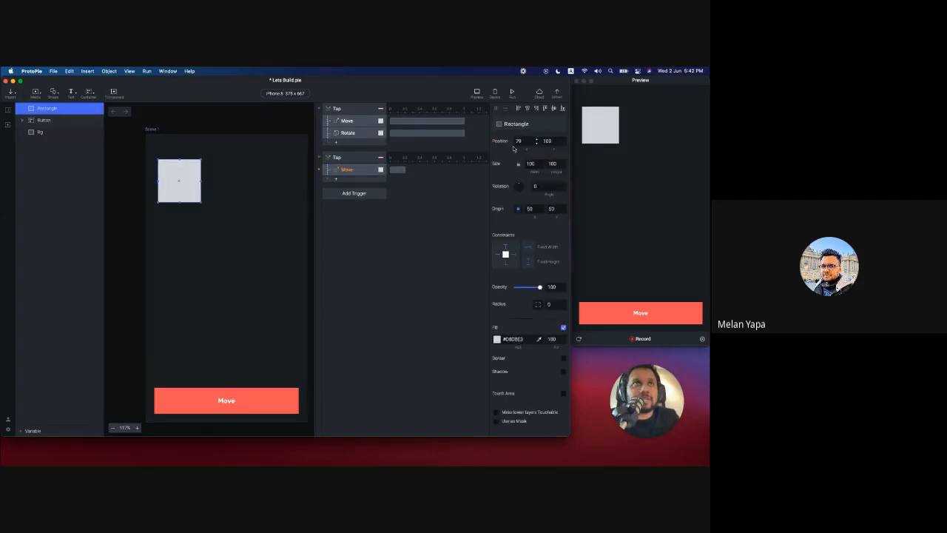
left_click(356, 172)
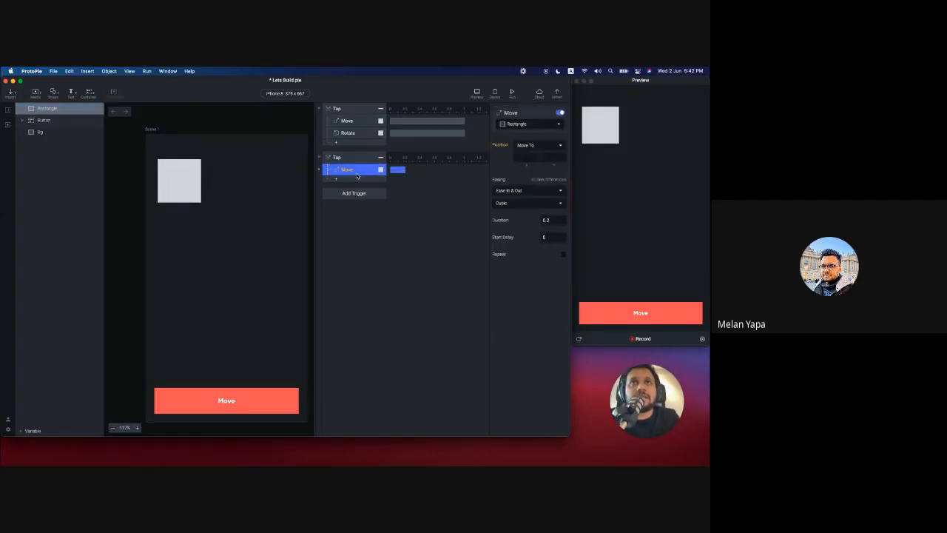
left_click(522, 157)
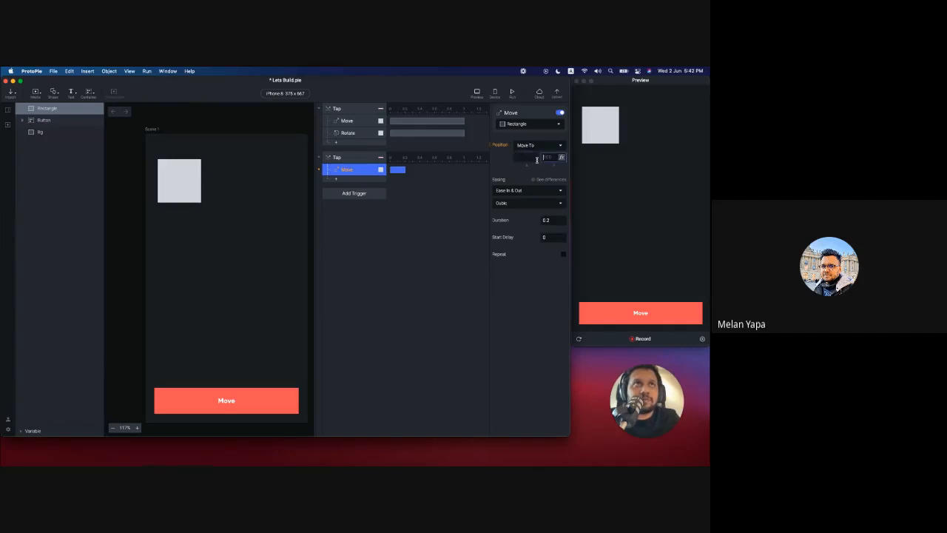
type("7")
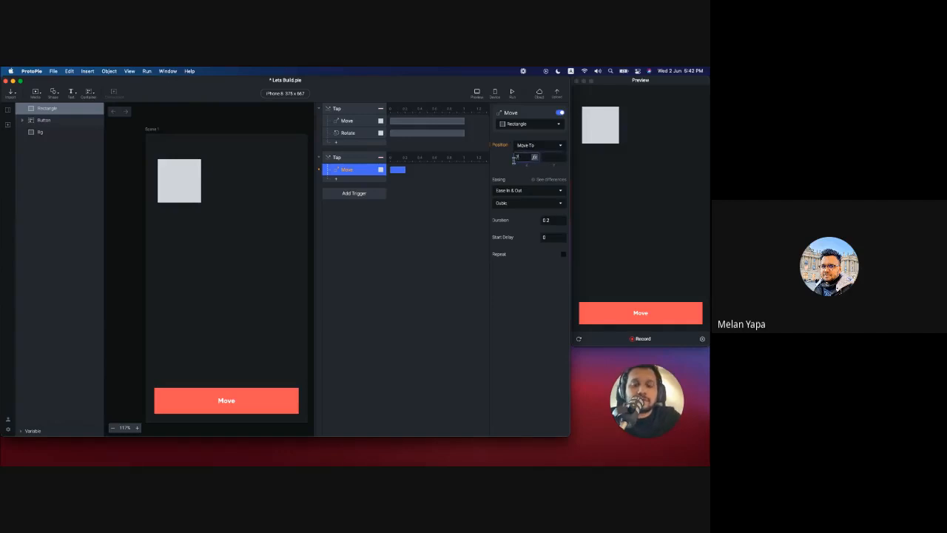
type("9")
key("Return")
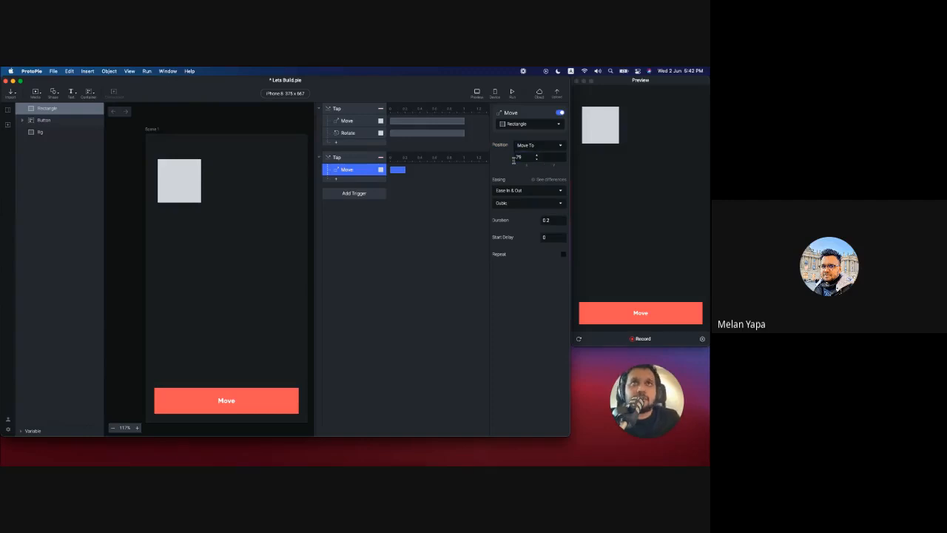
left_click(546, 220)
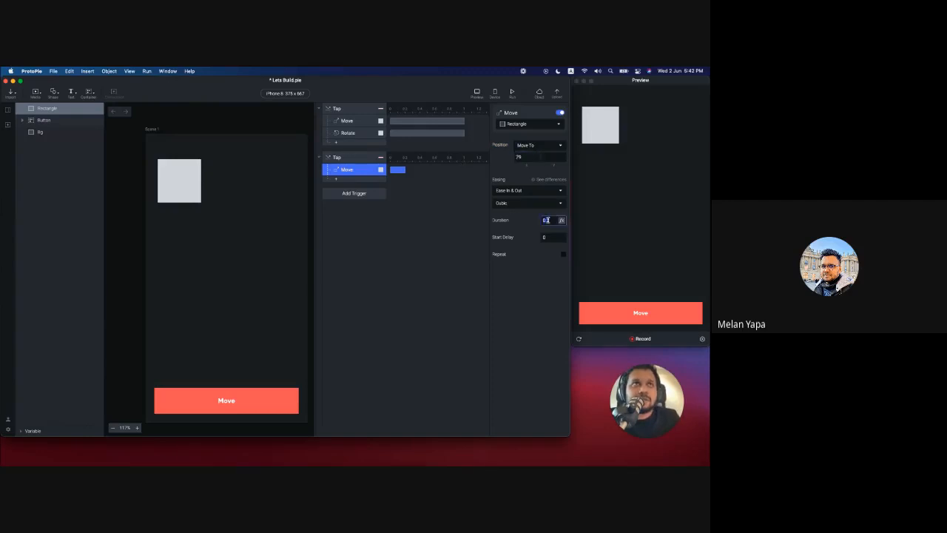
type("1")
Step: Test both Tap triggers together in the preview by tapping the Move button several times
left_click(613, 253)
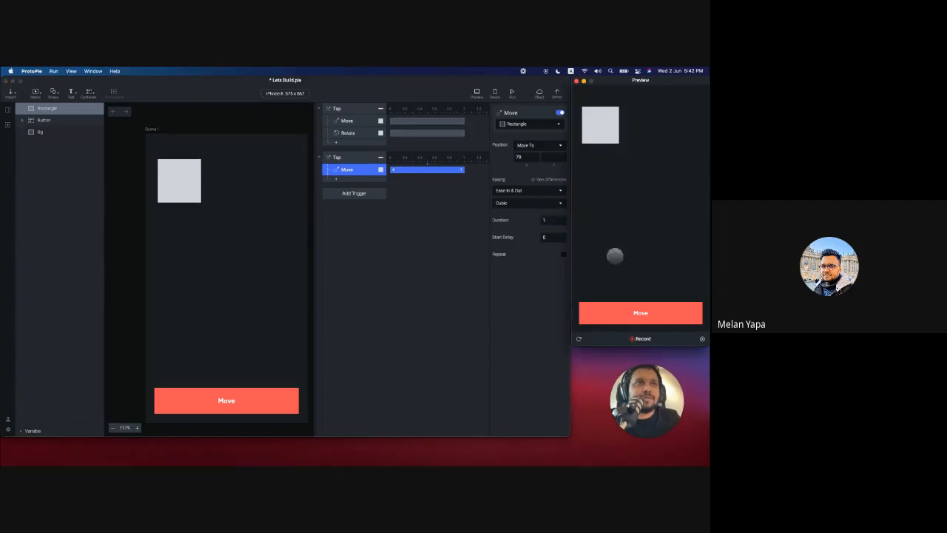
left_click(623, 313)
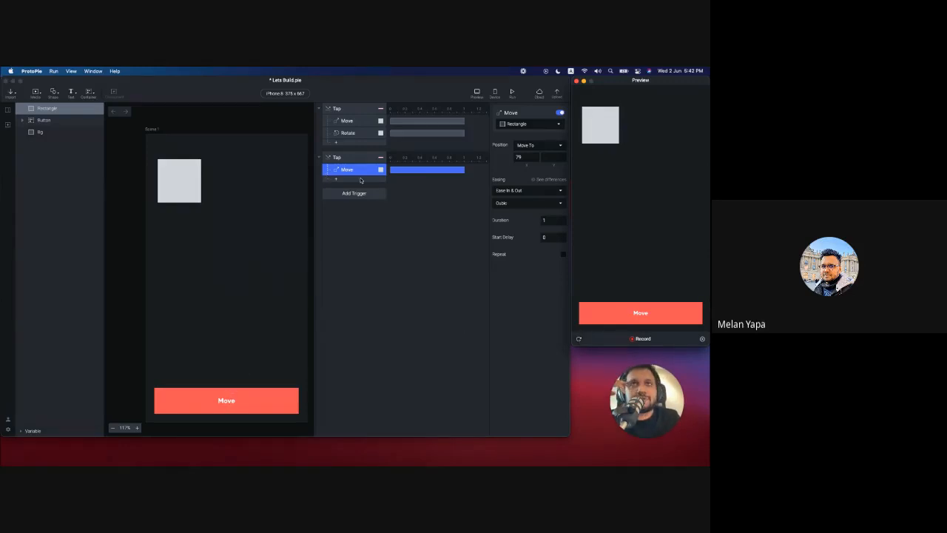
left_click(341, 159)
left_click(341, 159)
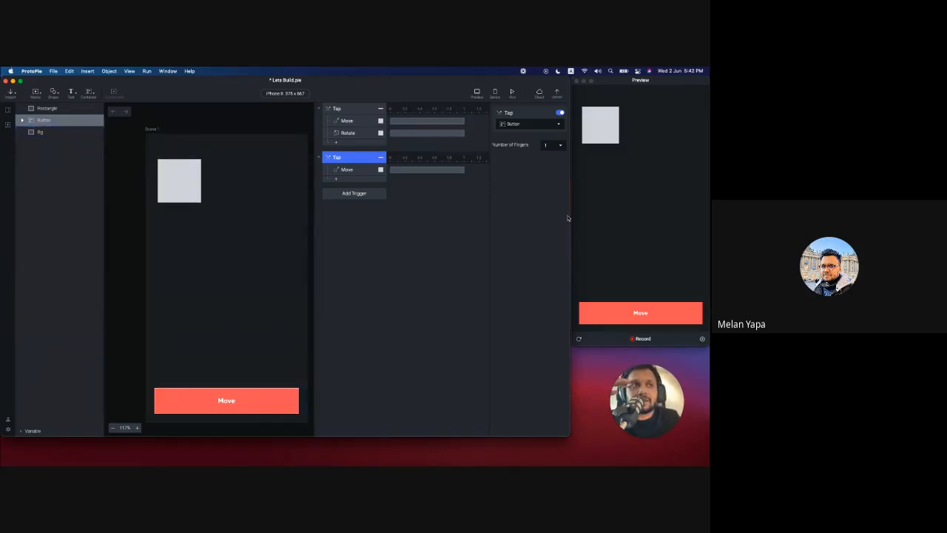
left_click(591, 131)
left_click(649, 312)
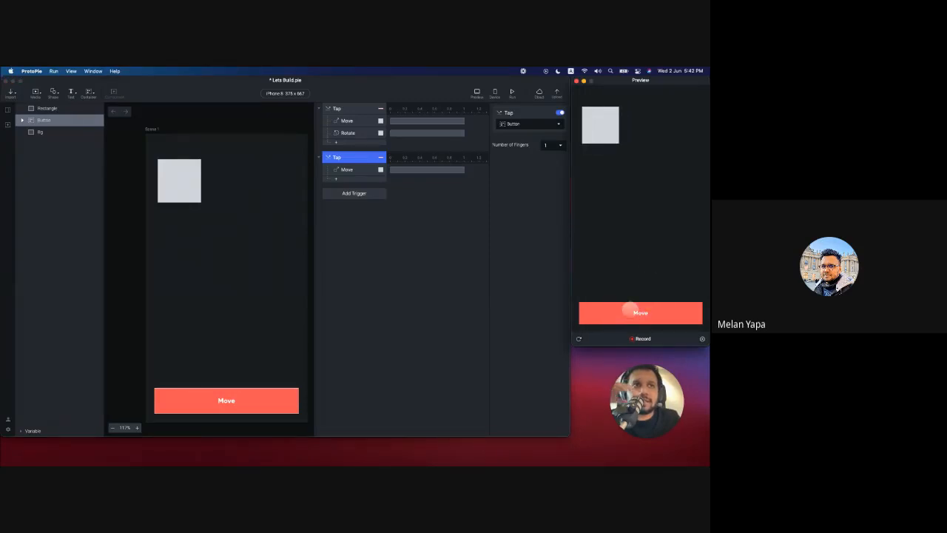
left_click(628, 310)
left_click(635, 312)
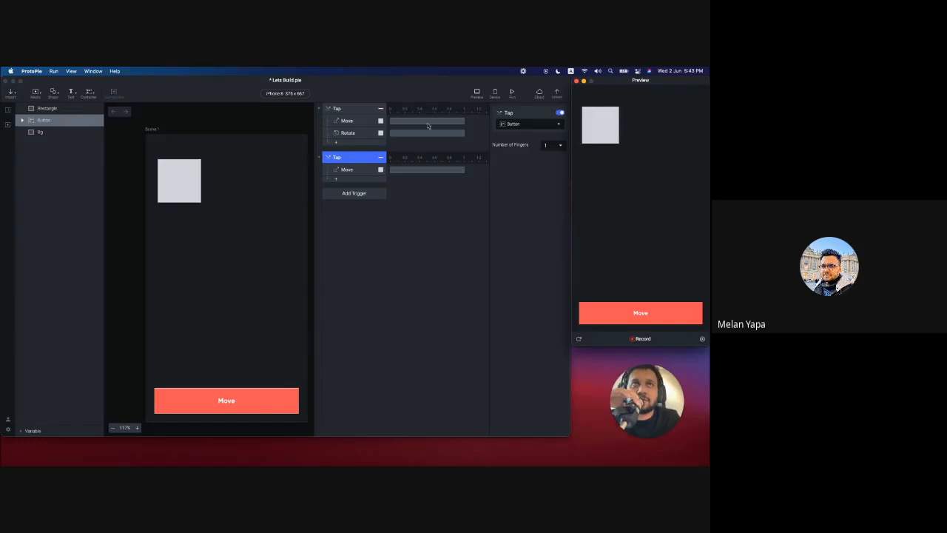
Step: Compare the settings of the two Tap triggers and tap the Move button in the preview again
left_click(340, 122)
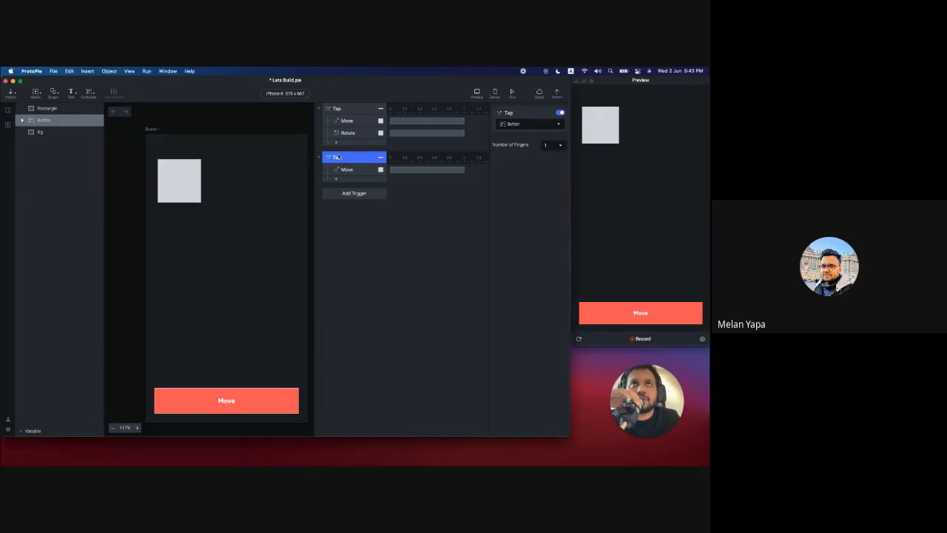
left_click(344, 109)
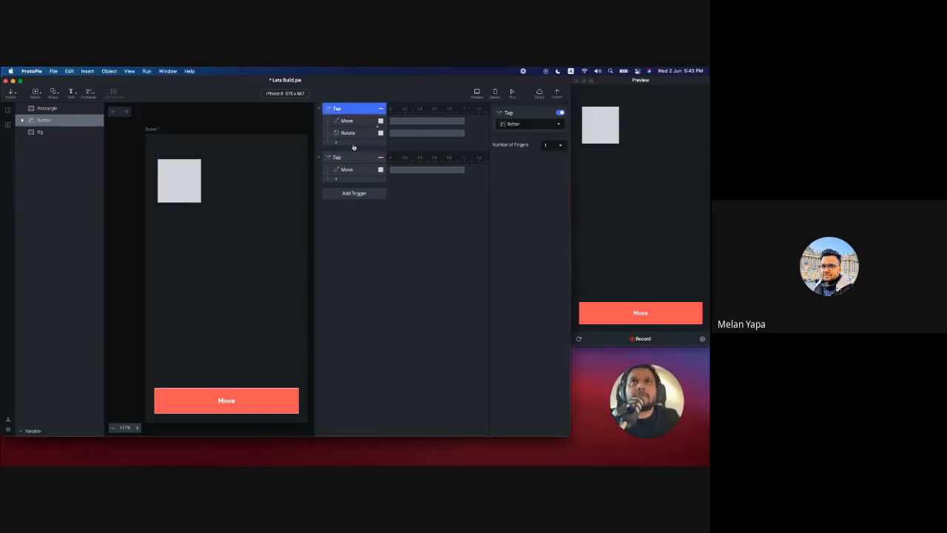
left_click(343, 157)
left_click(605, 310)
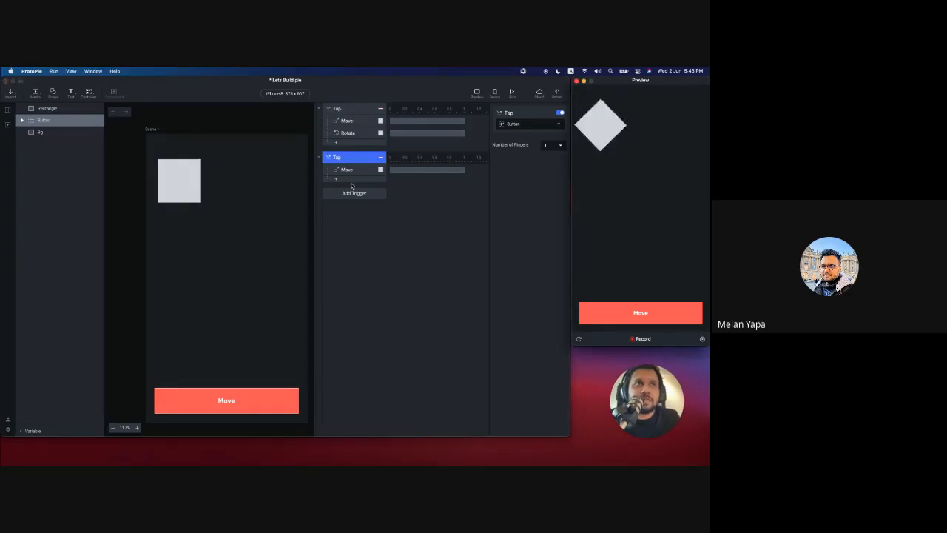
Step: Delete the second Tap trigger together with its Move response
left_click(344, 156)
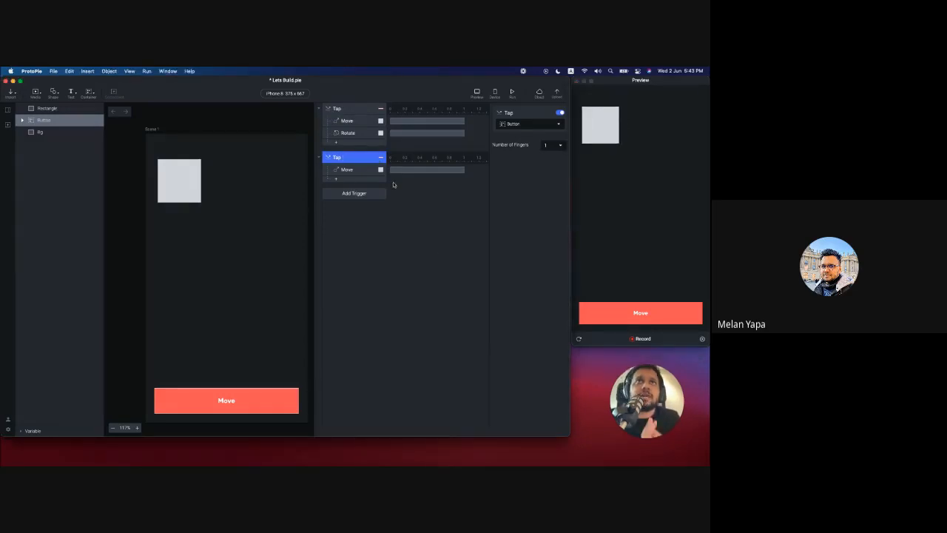
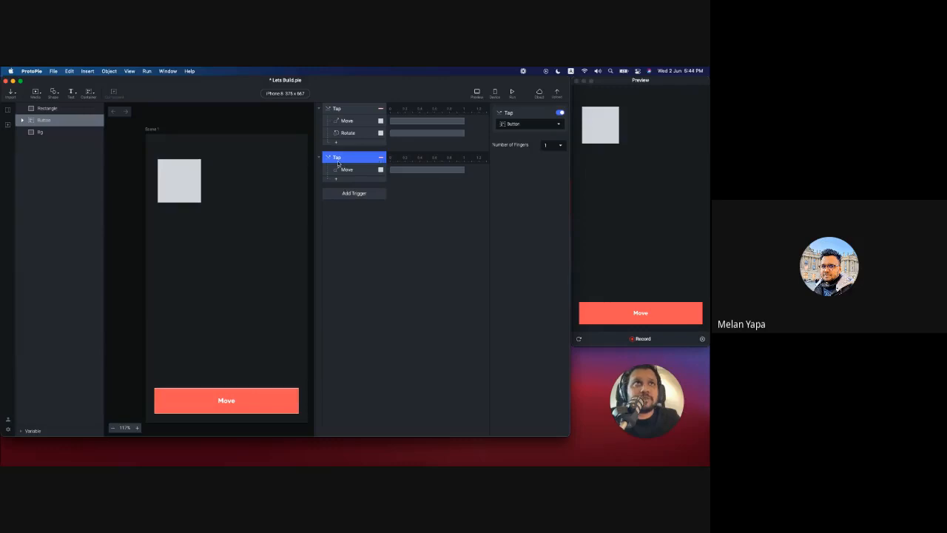
key("Delete")
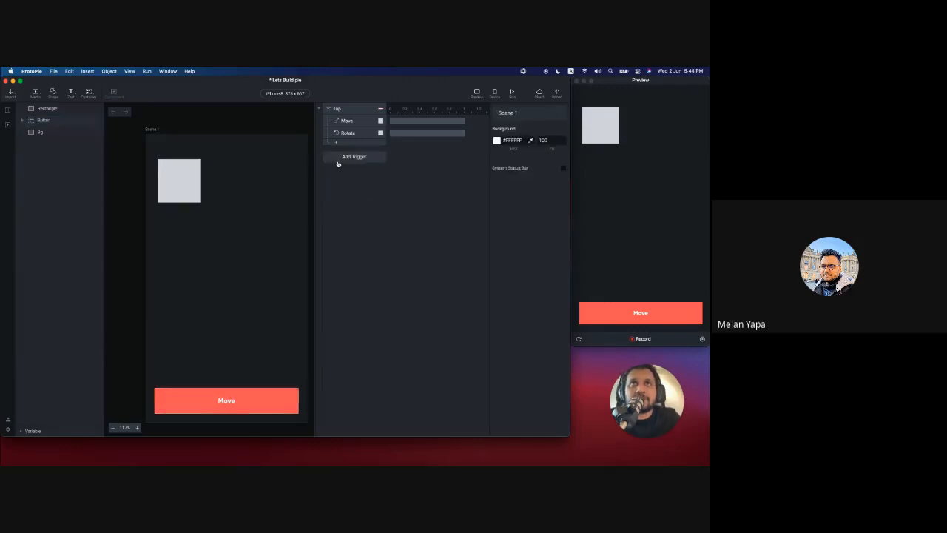
Step: Add a Condition to the remaining Tap trigger and set Rectangle as the layer it checks
left_click(337, 109)
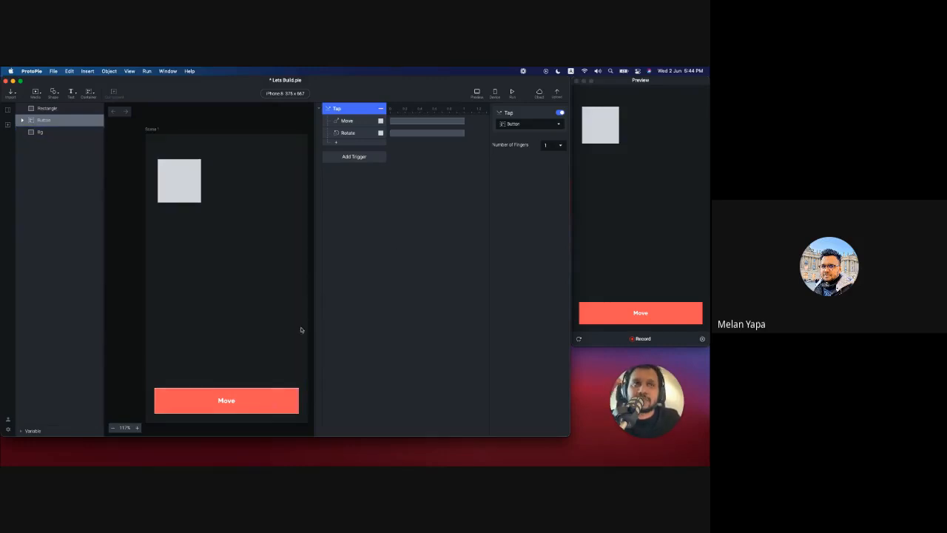
left_click(335, 143)
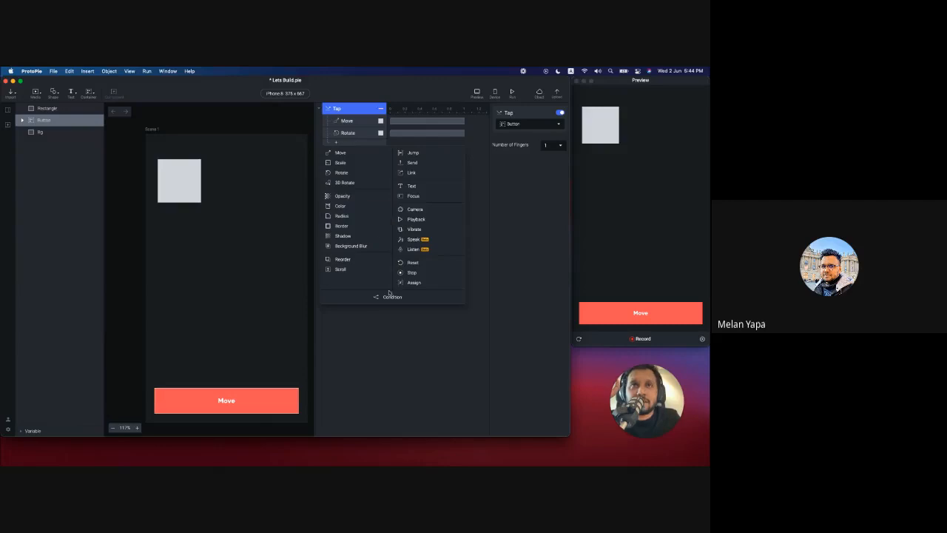
left_click(336, 143)
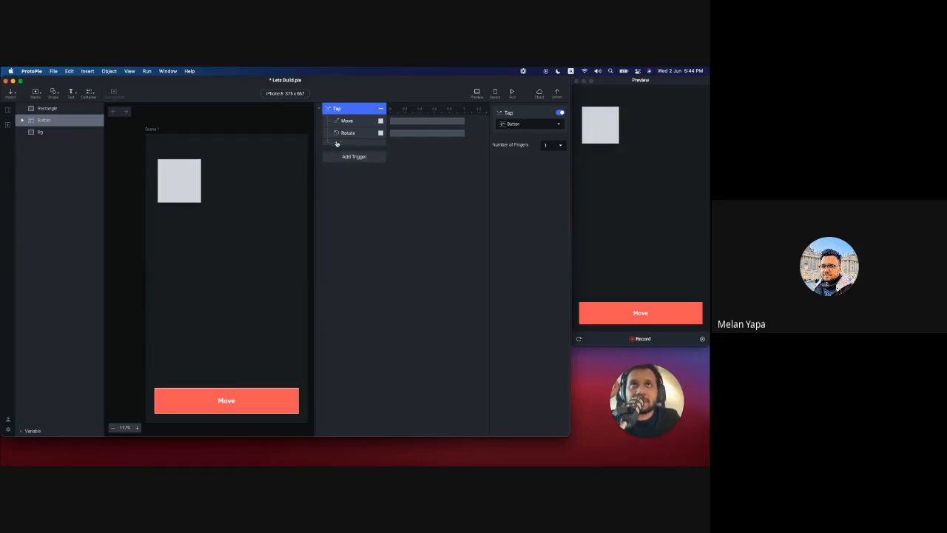
left_click(337, 143)
left_click(384, 300)
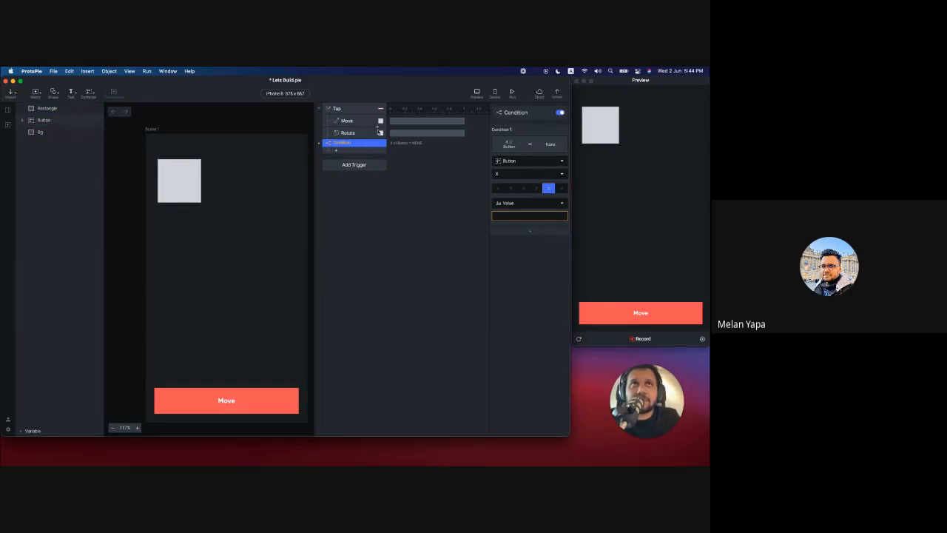
left_click(508, 168)
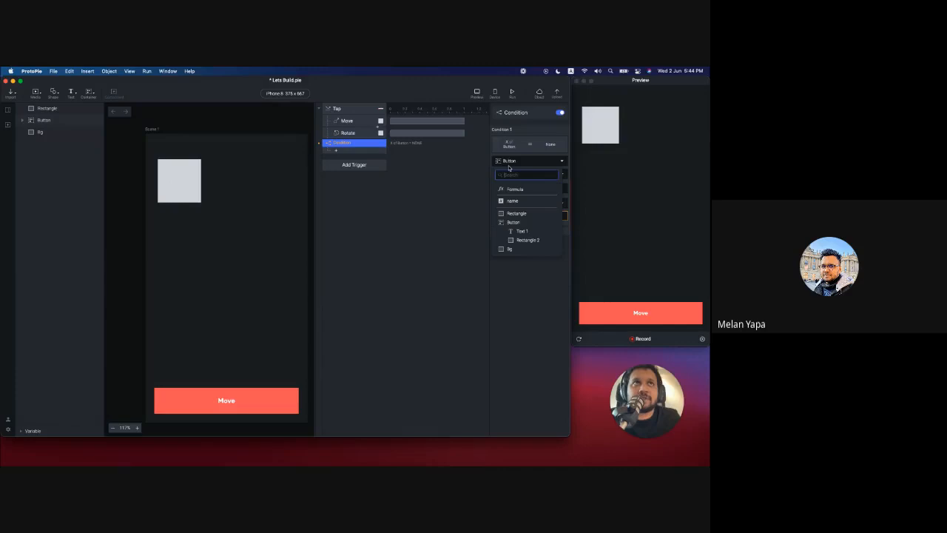
left_click(519, 214)
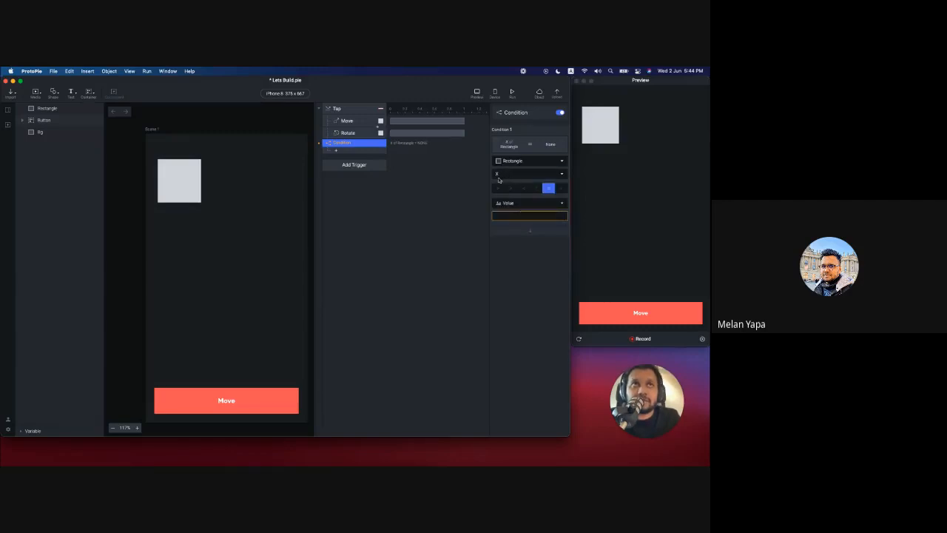
Step: Set the condition to check whether Rectangle's X equals the value 79
left_click(522, 174)
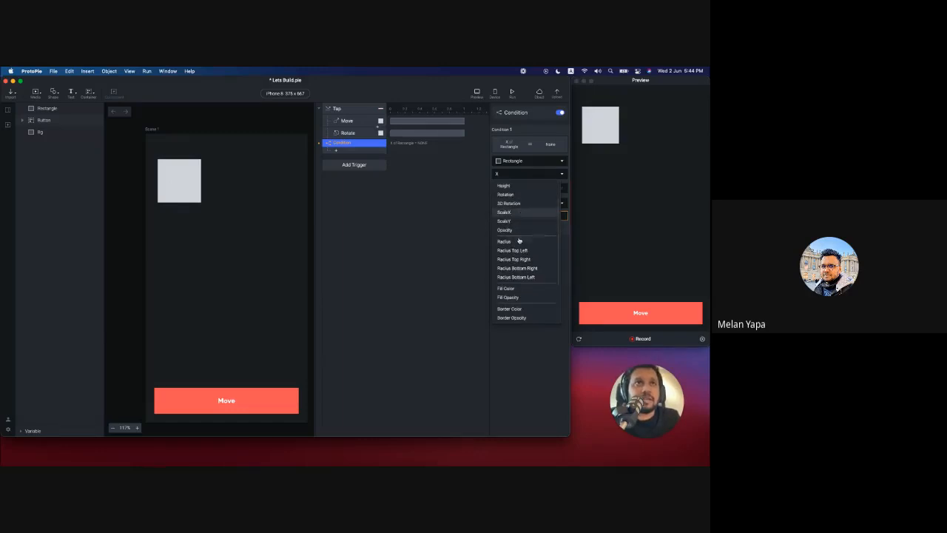
scroll(518, 244, "down", 3)
scroll(519, 270, "down", 2)
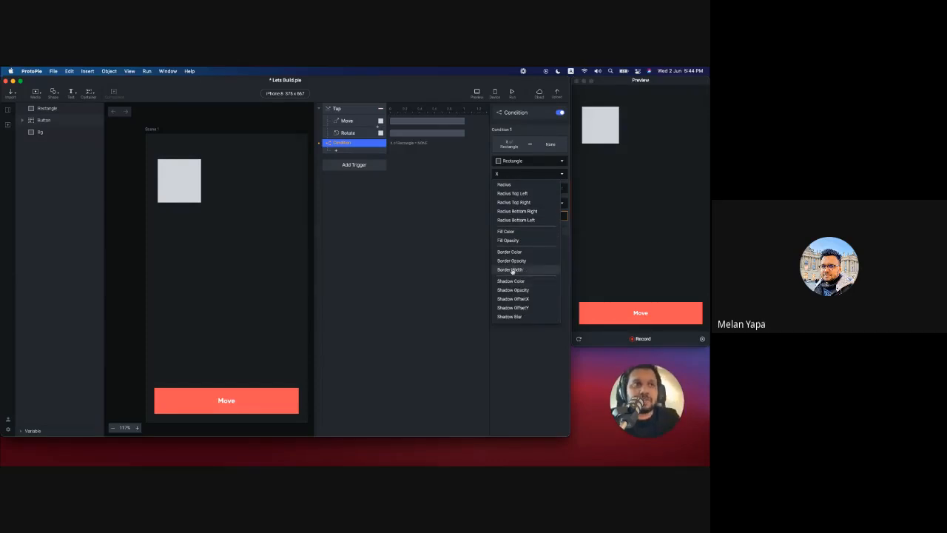
scroll(512, 268, "up", 2)
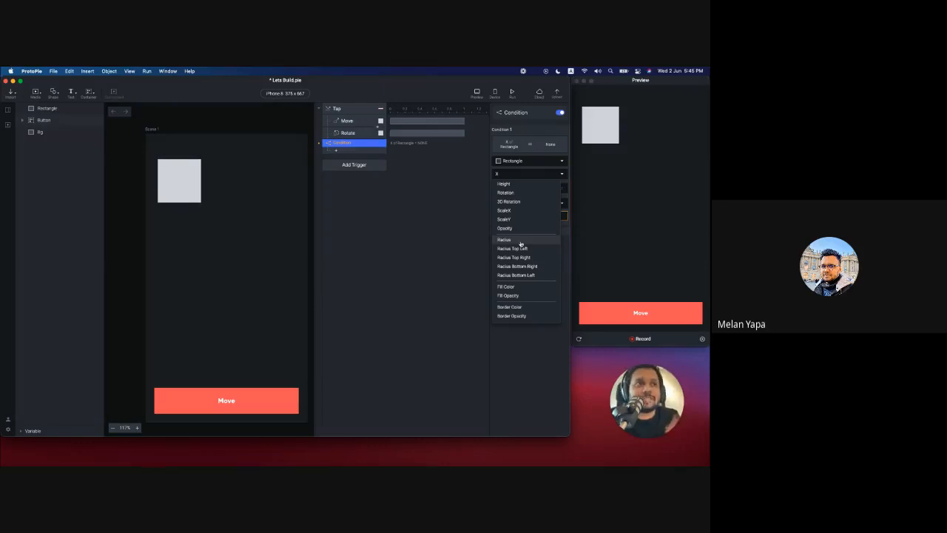
left_click(515, 176)
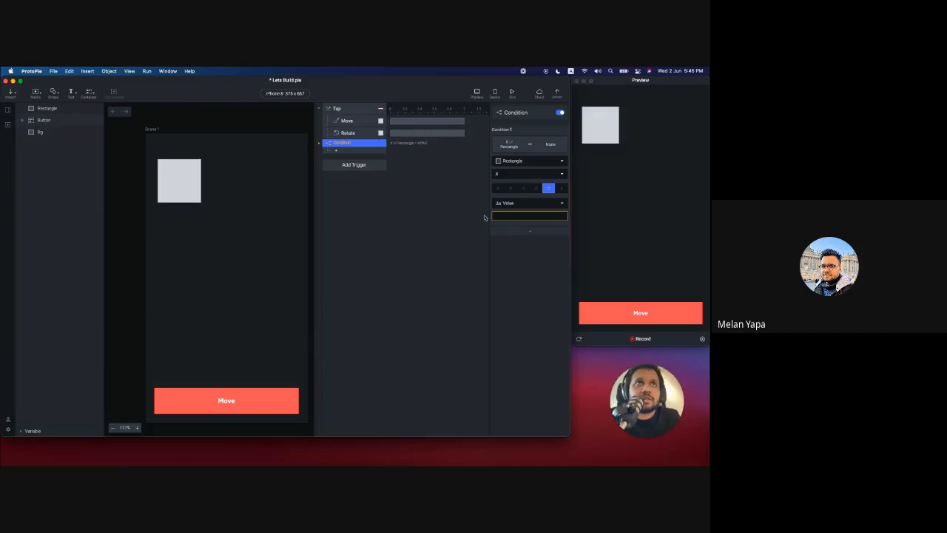
left_click(515, 216)
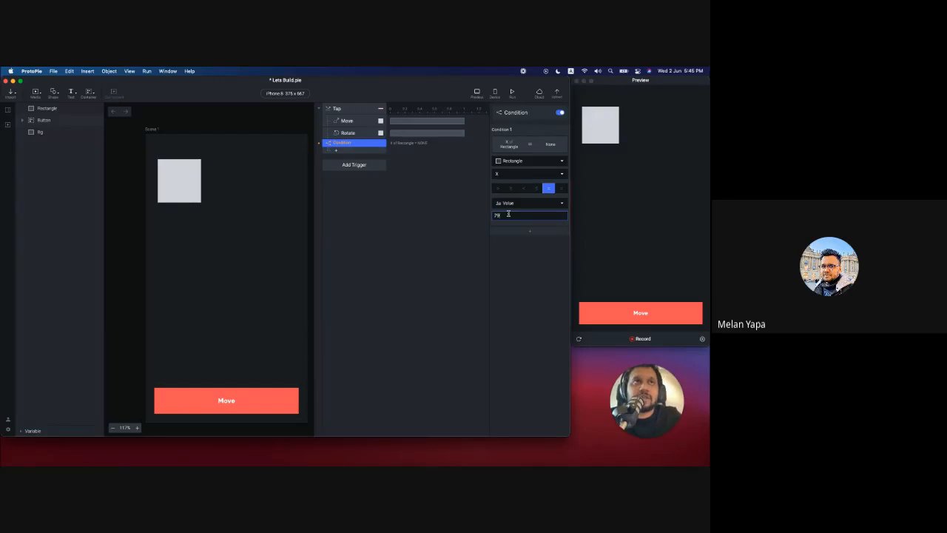
key("Return")
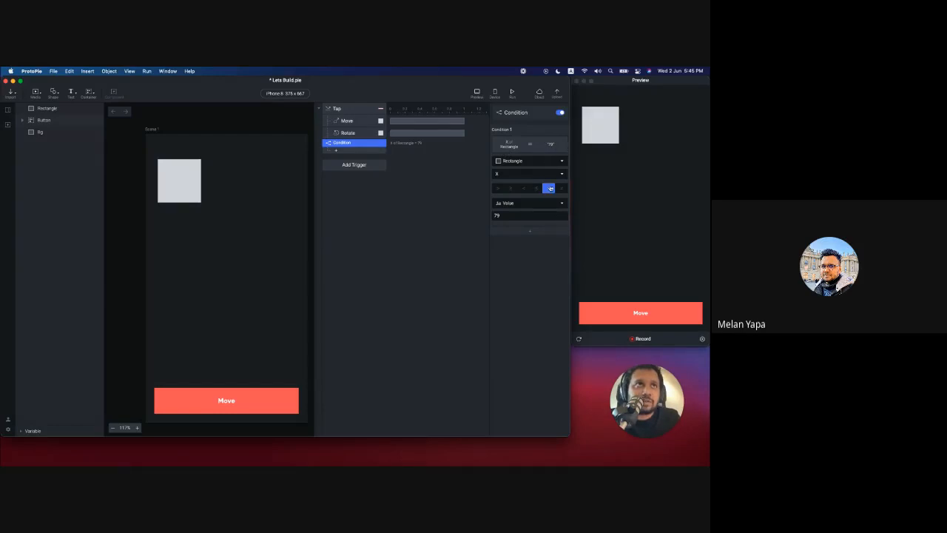
left_click(497, 189)
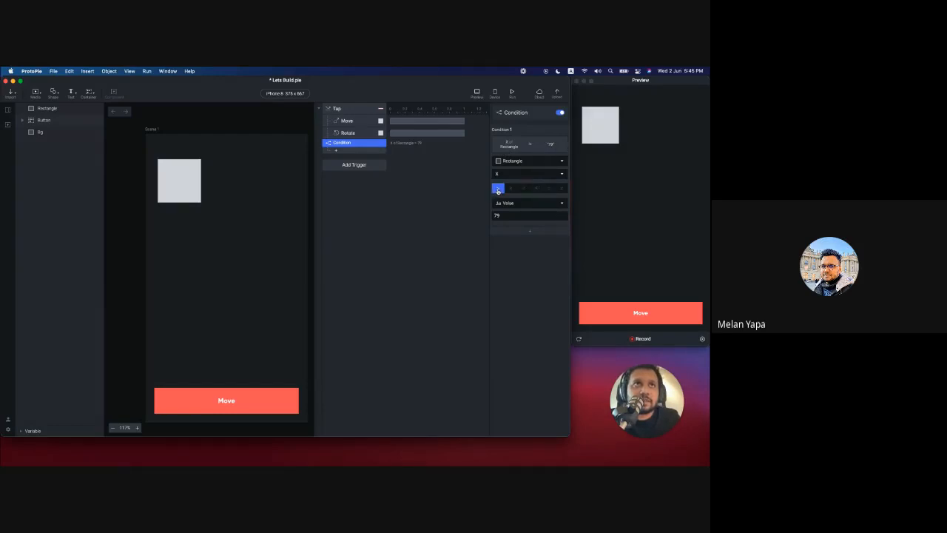
left_click(547, 188)
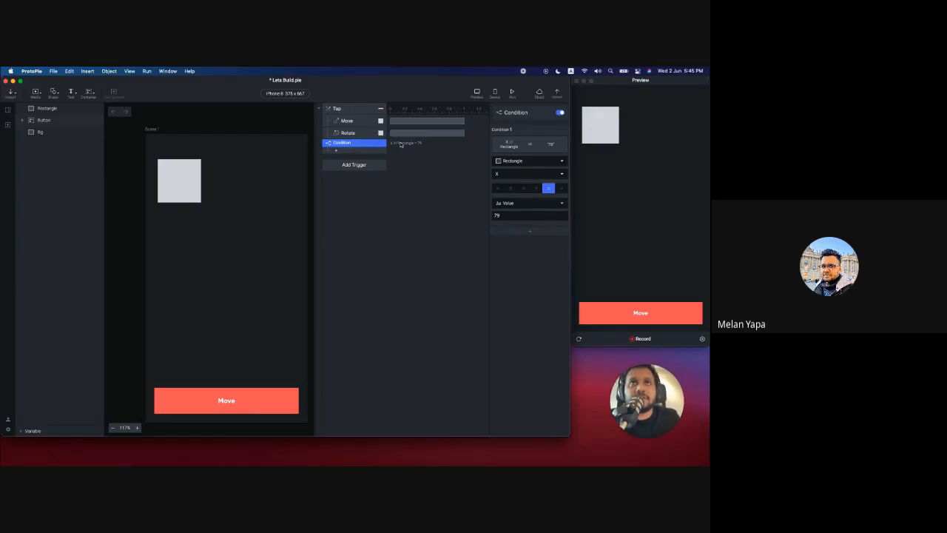
Step: Place the existing Move and Rotate responses together underneath the Condition in the Tap trigger
left_click(351, 121)
left_click(350, 132)
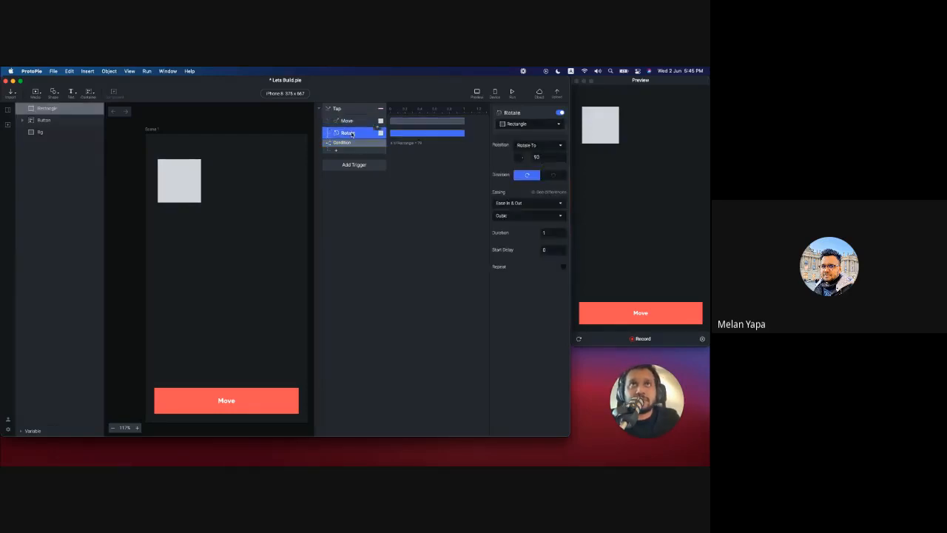
left_click(342, 143)
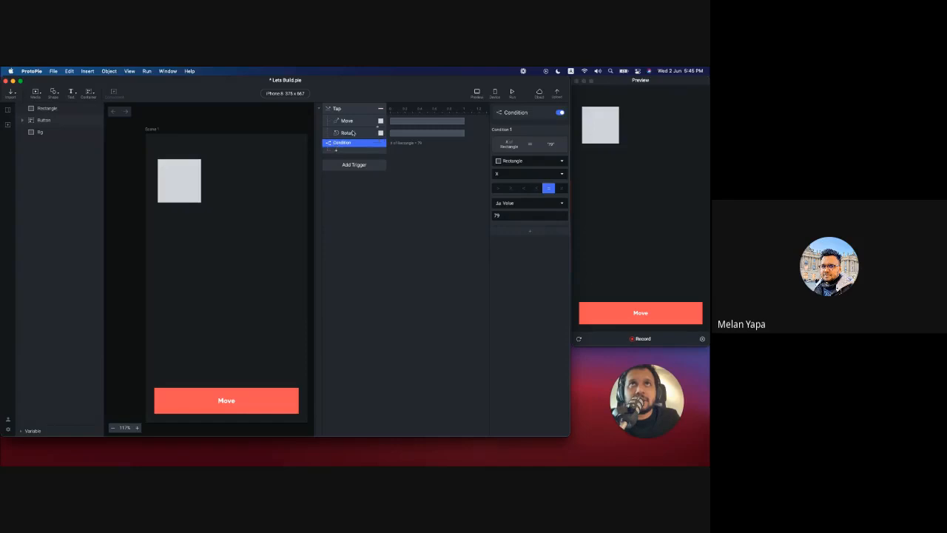
left_click(348, 124)
left_click(347, 133, "shift")
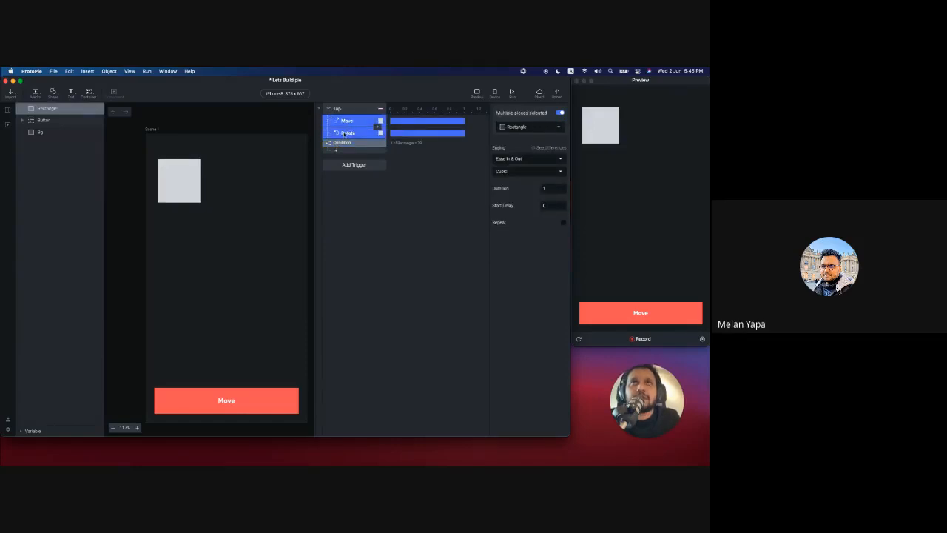
left_click_drag(347, 134, 350, 150)
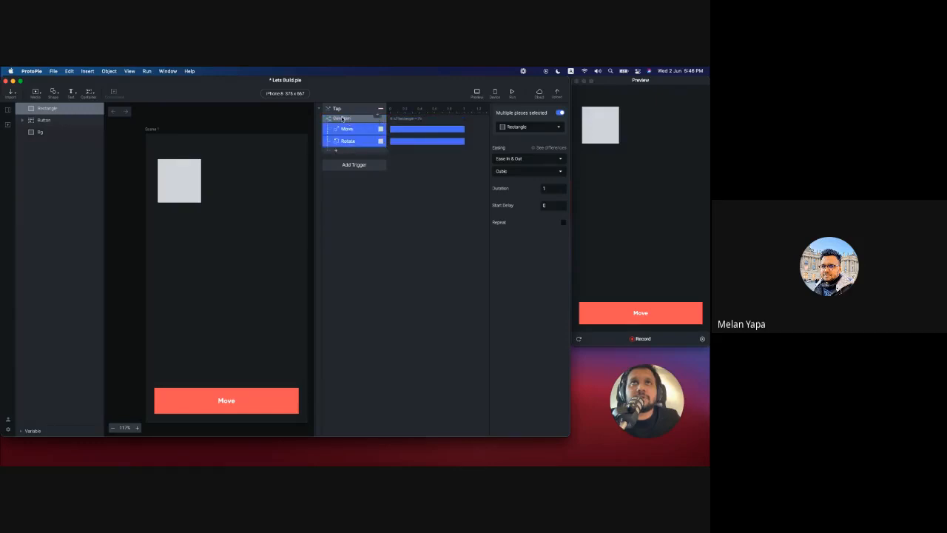
Step: Review the settings of the Tap trigger, Condition, Move and Rotate, and test the Move button in the preview
left_click(342, 118)
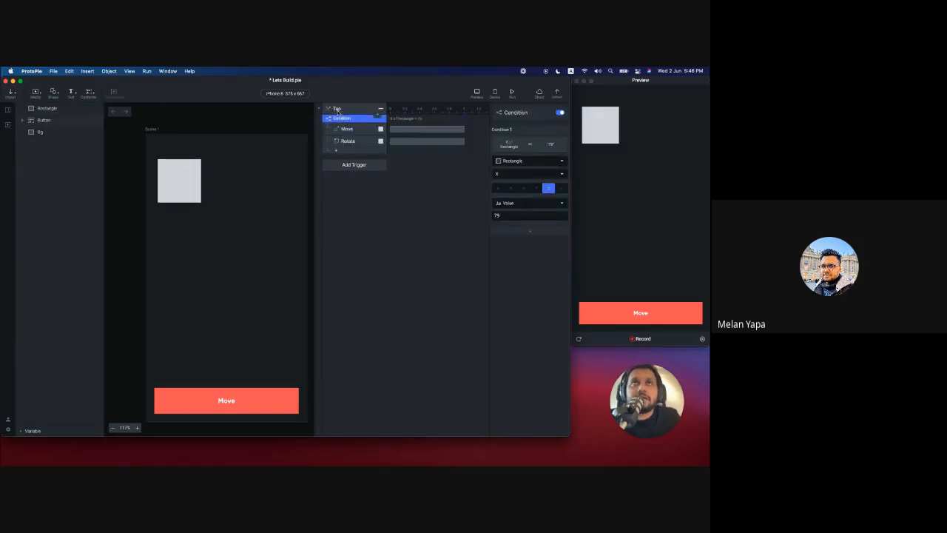
left_click(339, 109)
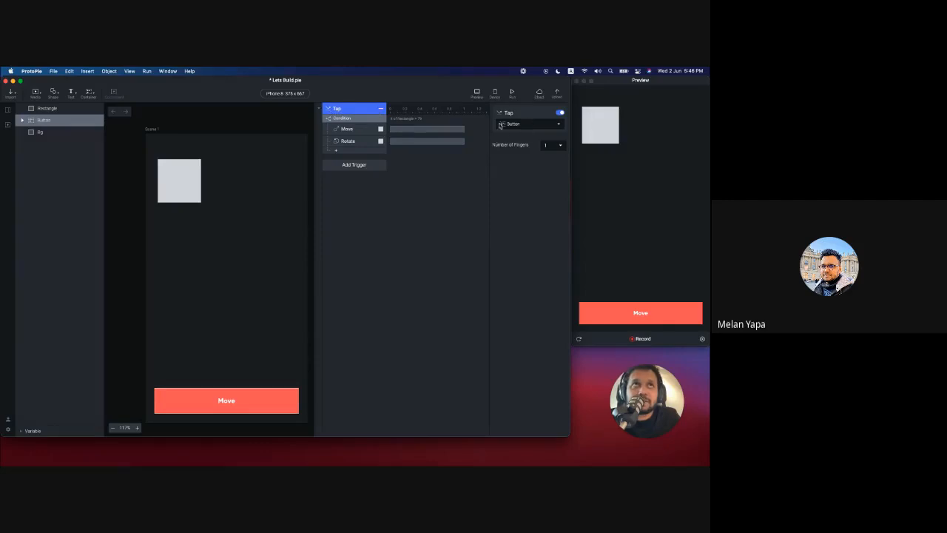
left_click(383, 118)
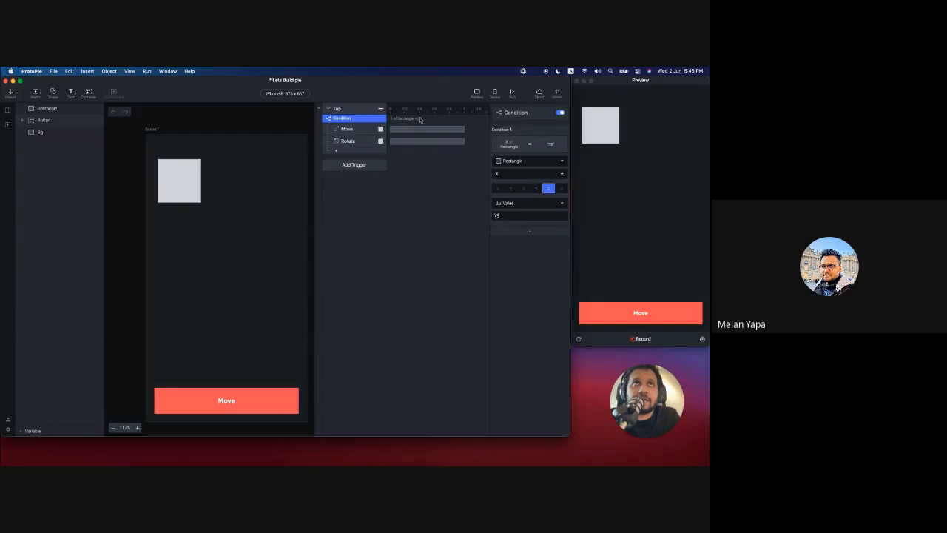
left_click(352, 131)
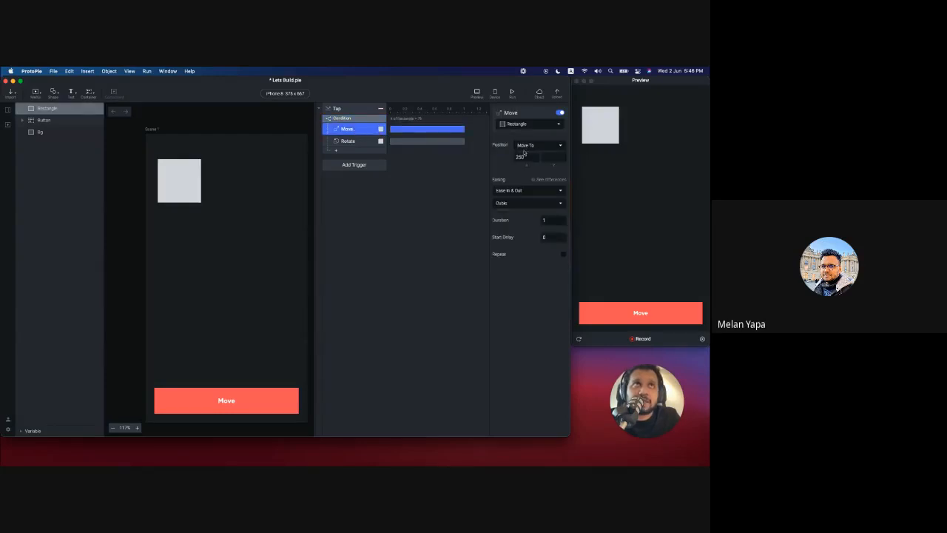
key("Down")
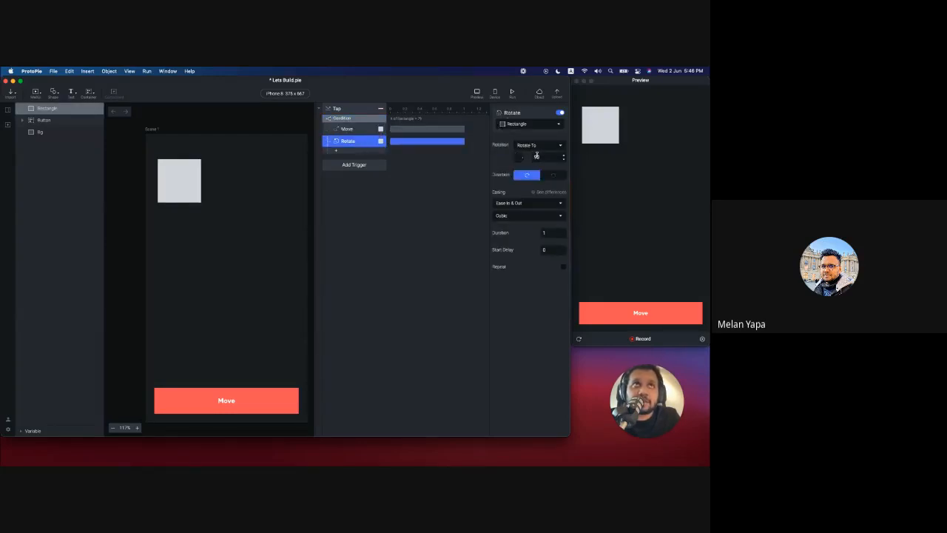
left_click(377, 117)
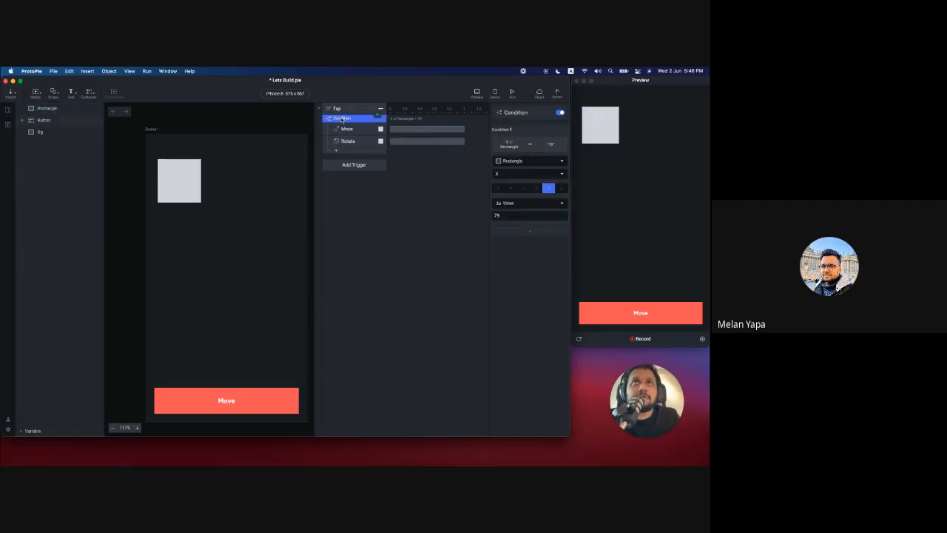
left_click(639, 263)
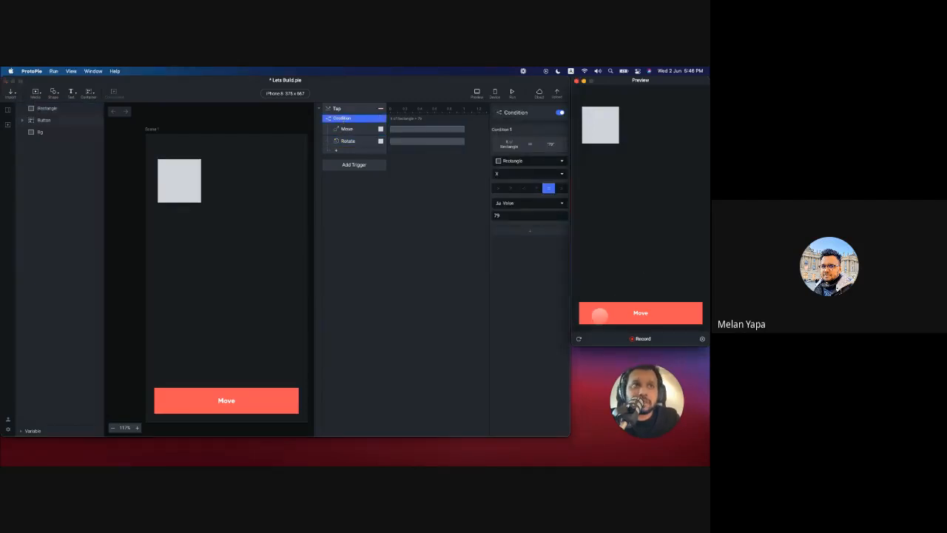
left_click(604, 313)
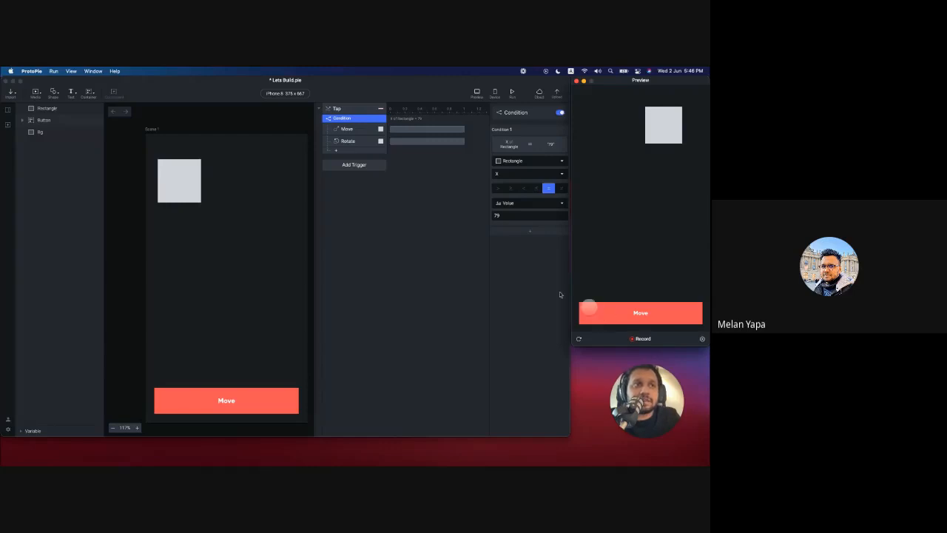
Step: Add a second Condition to the Tap trigger and set Rectangle as the layer it checks
left_click(336, 153)
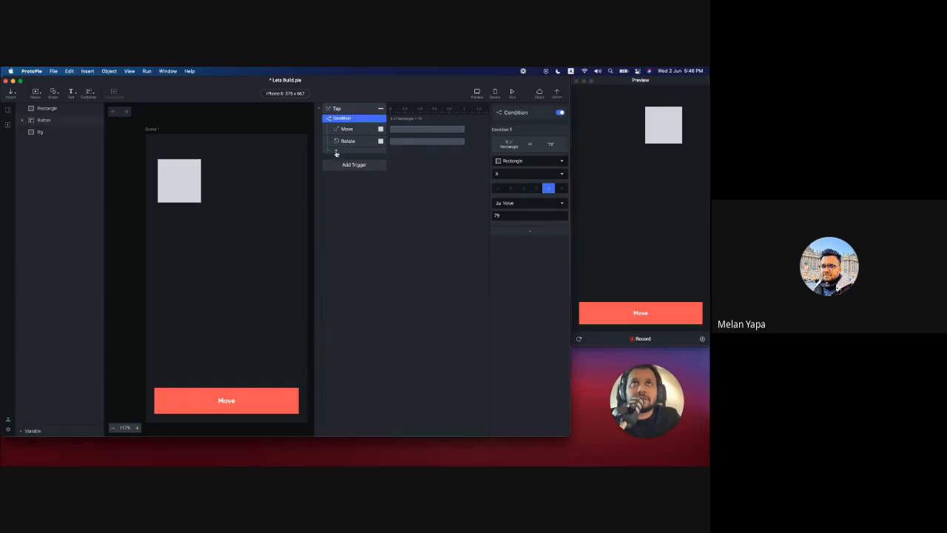
left_click(336, 152)
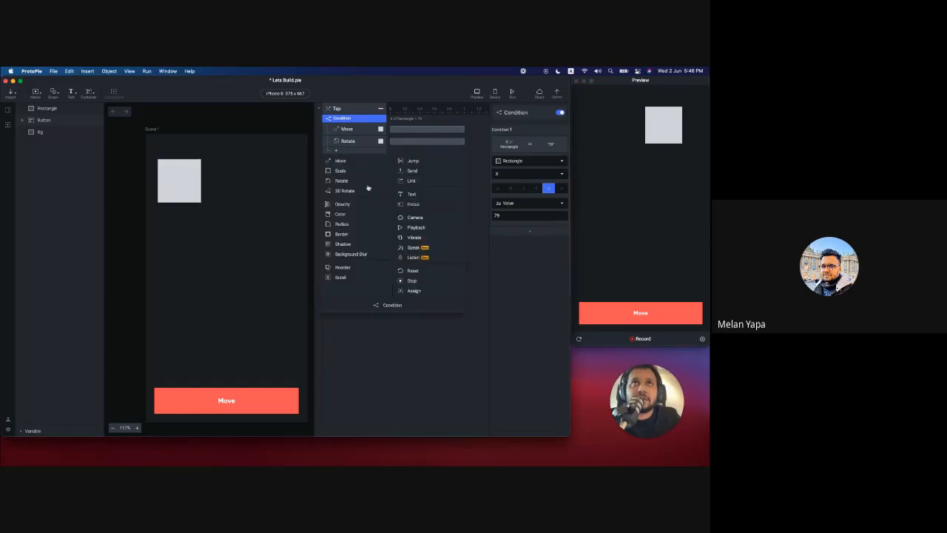
left_click(388, 305)
left_click(513, 170)
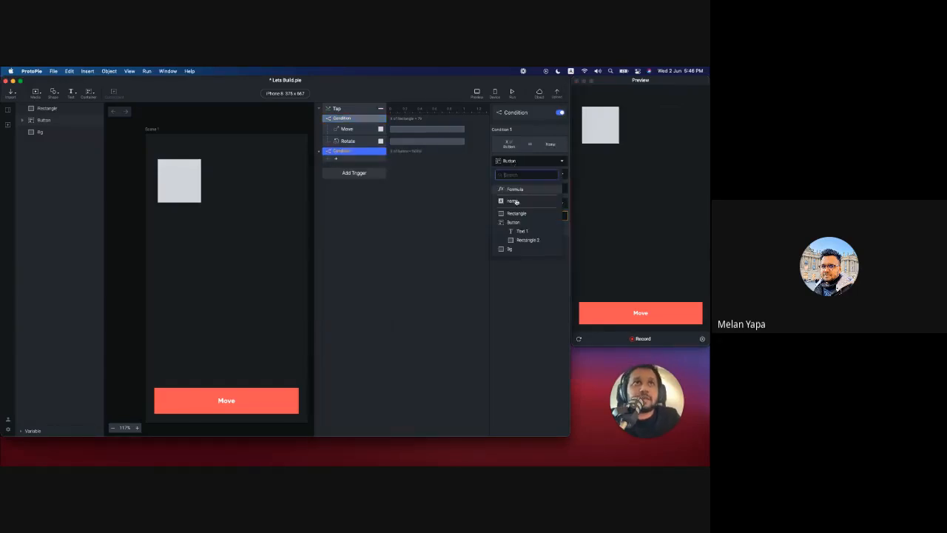
left_click(516, 213)
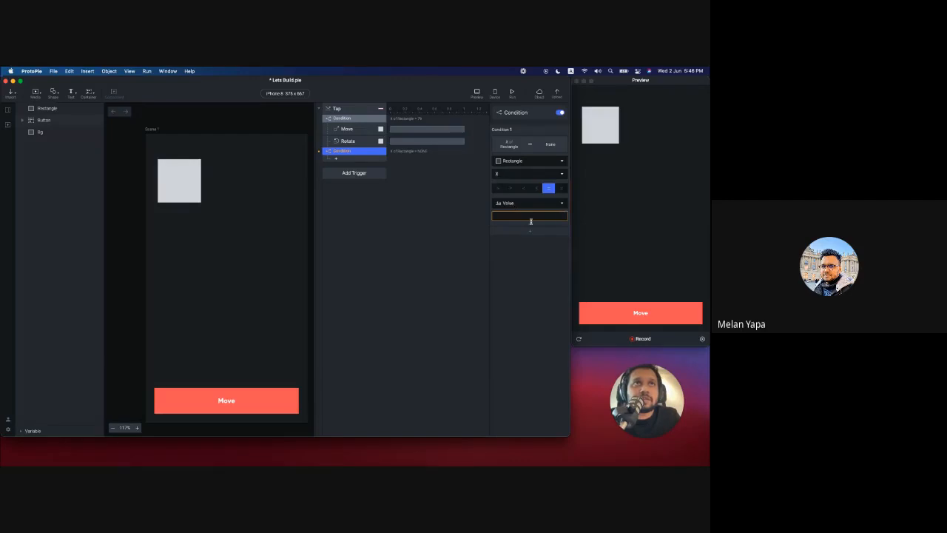
Step: Test the Move button in the preview once more and restart the preview
left_click(511, 216)
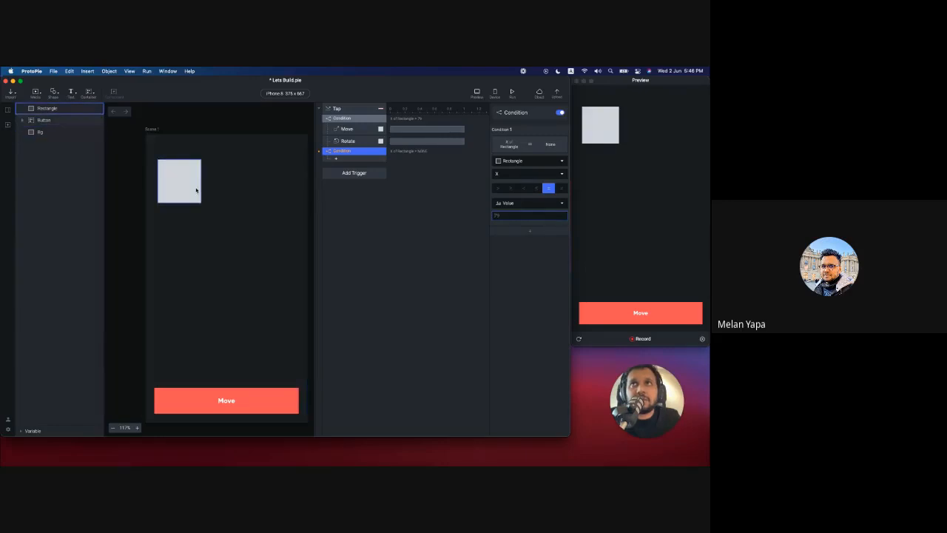
left_click(642, 305)
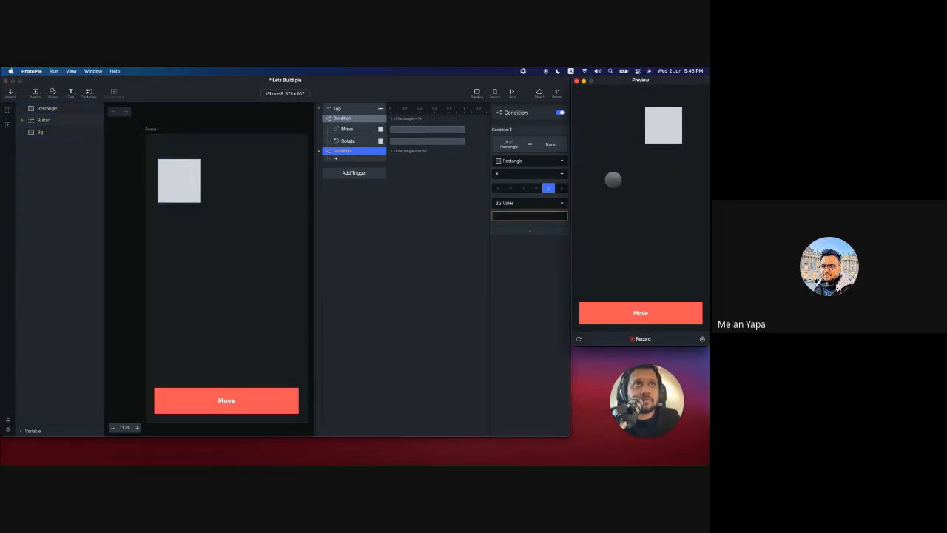
left_click(580, 340)
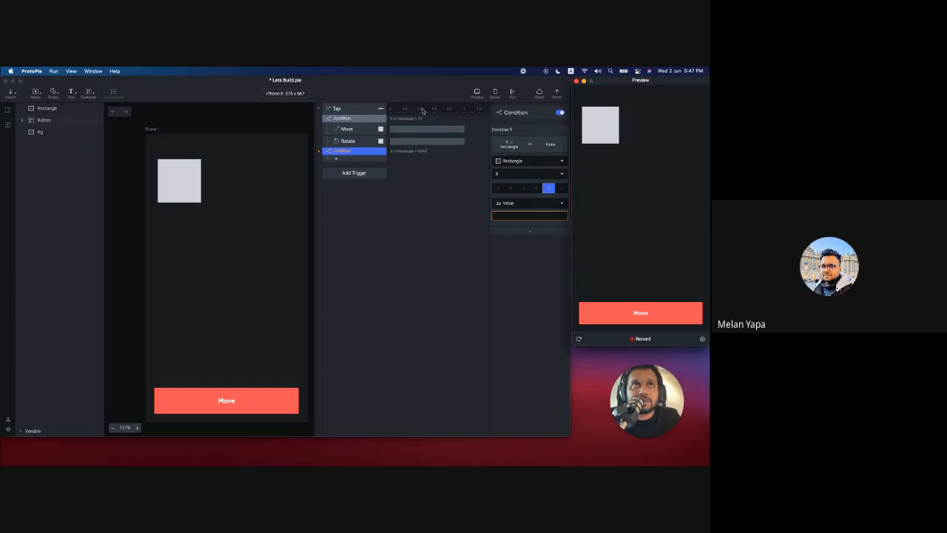
Step: Set the second condition's comparison to Rectangle's X not equal to 79
left_click(519, 215)
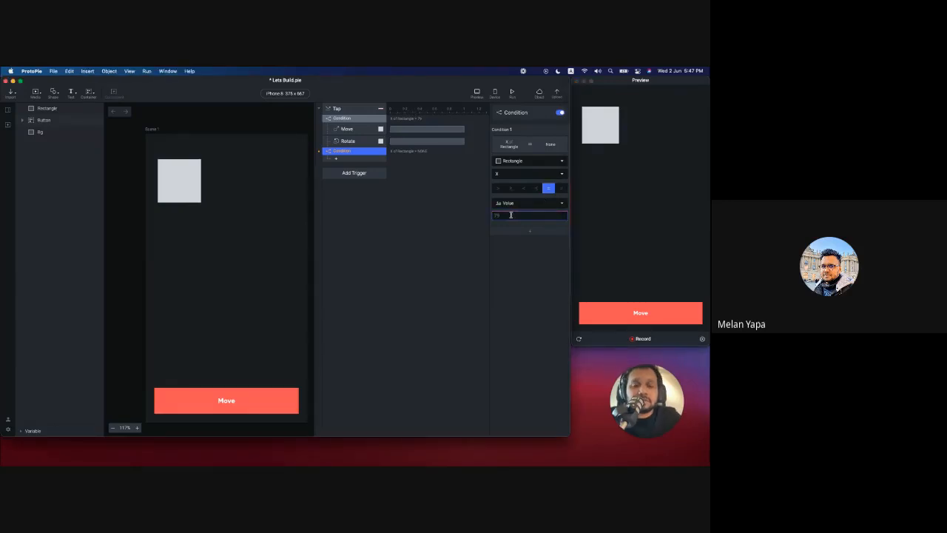
type("70")
key("BackSpace")
type("9")
left_click(510, 275)
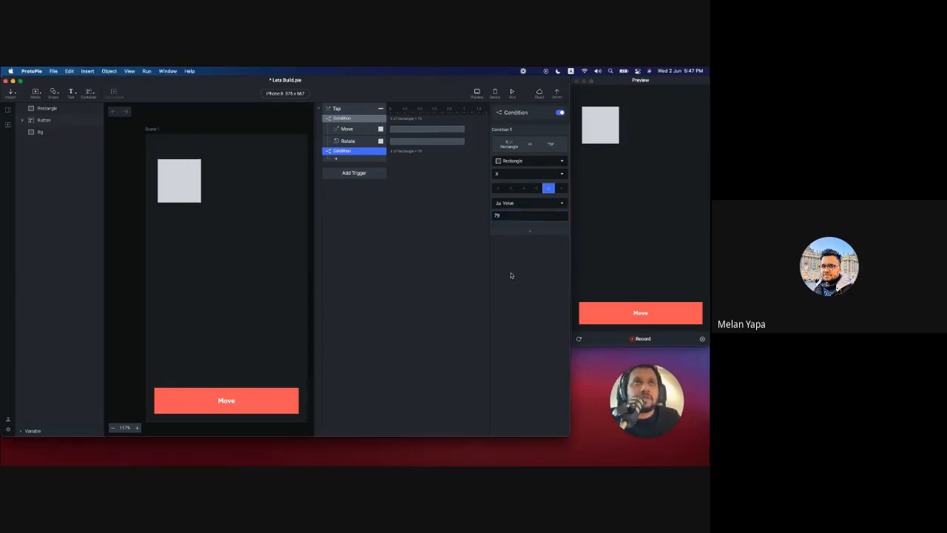
left_click(562, 189)
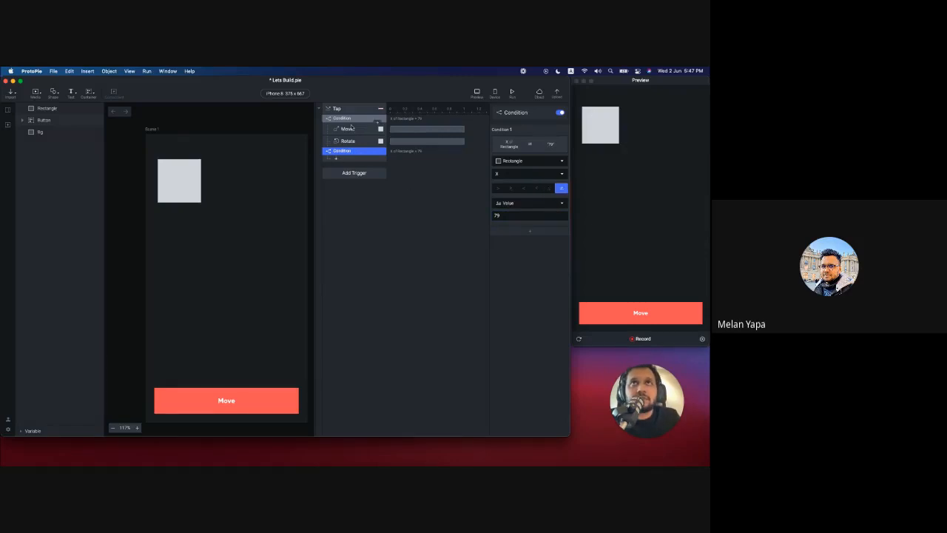
Step: Add a Move response for Rectangle under the second condition, using Move To with X 79
left_click(188, 191)
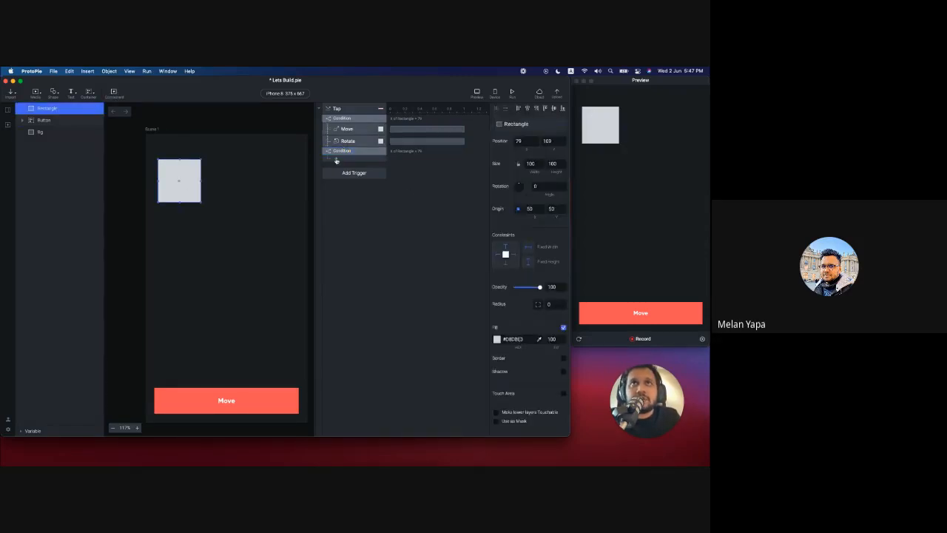
left_click(337, 160)
left_click(343, 165)
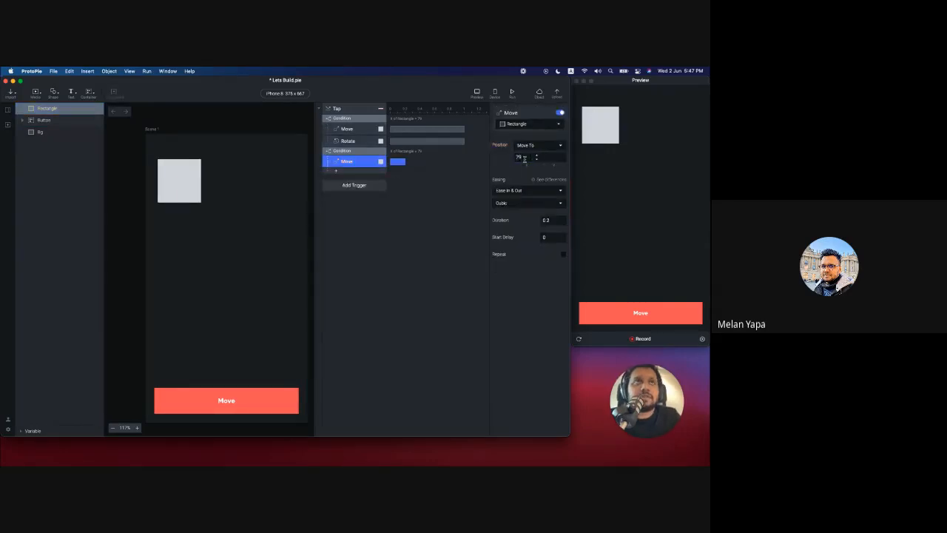
Step: Add a Rotate response for Rectangle under the second condition and set it to Rotate To 0
left_click(337, 171)
left_click(347, 201)
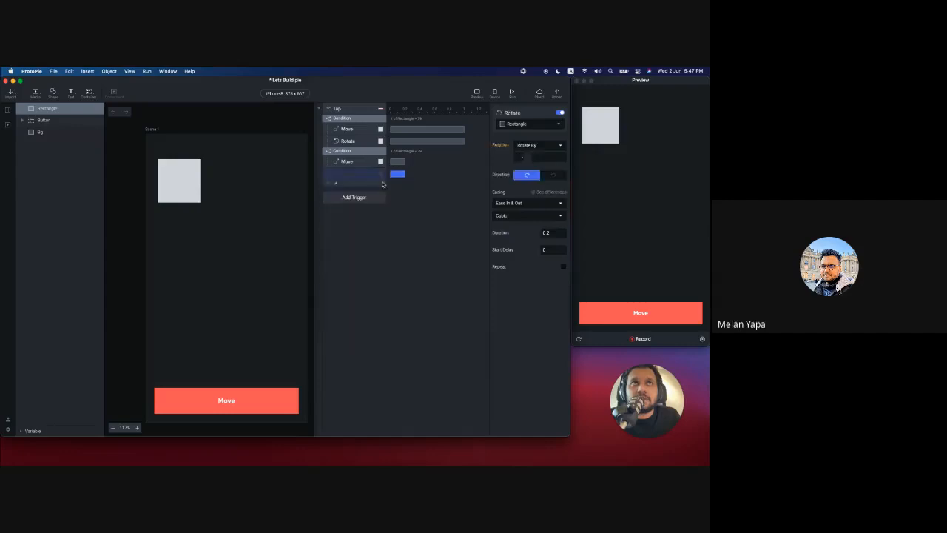
left_click(540, 146)
left_click(539, 153)
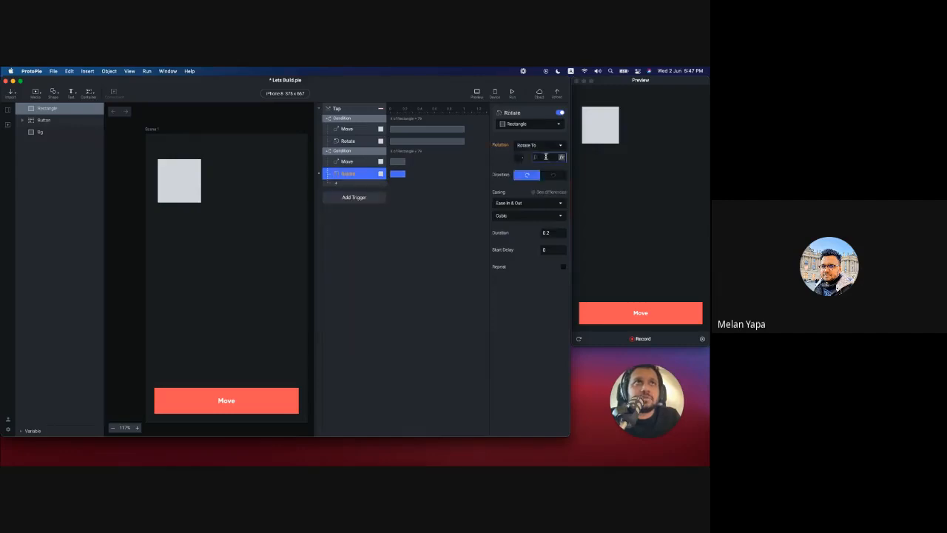
left_click(545, 157)
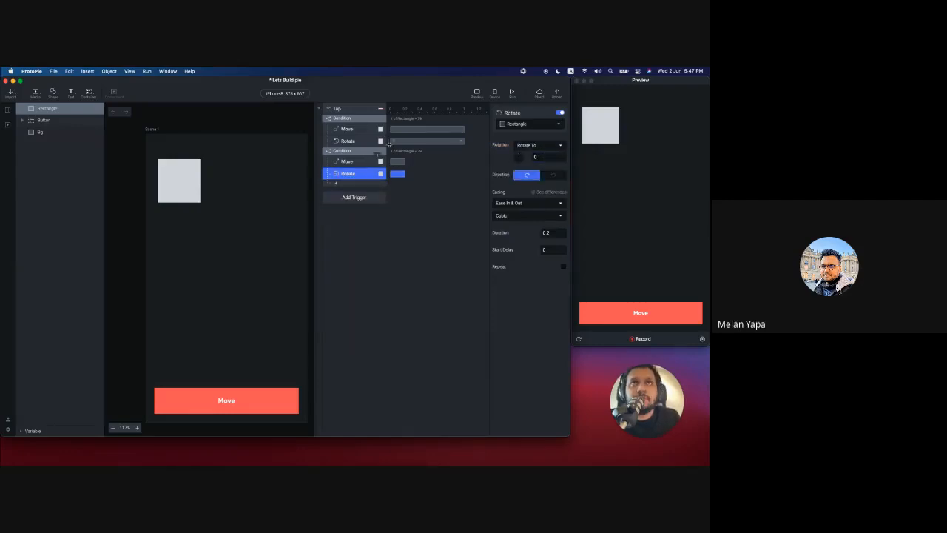
Step: Set the duration of the second condition's Move and Rotate responses to 1 and test the Move button in the preview
left_click(353, 165, "shift")
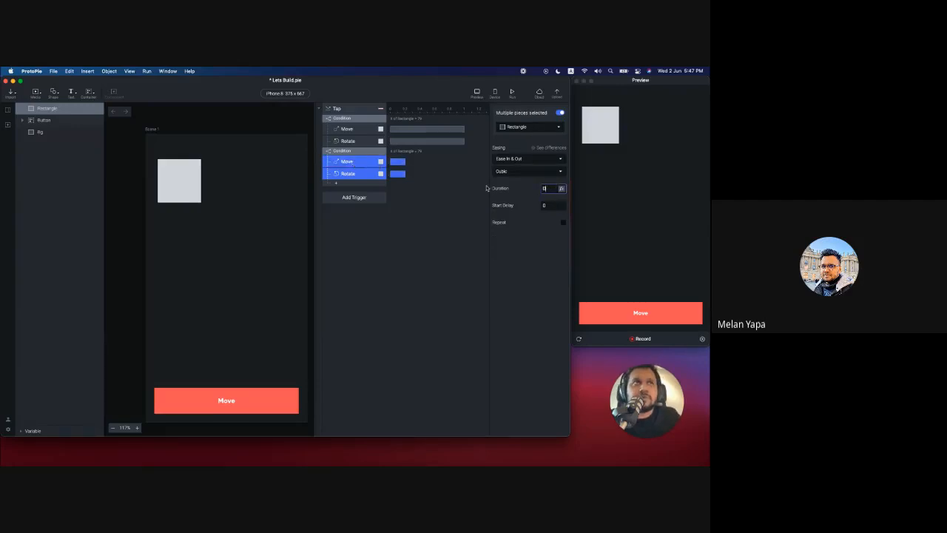
type("1")
key("Return")
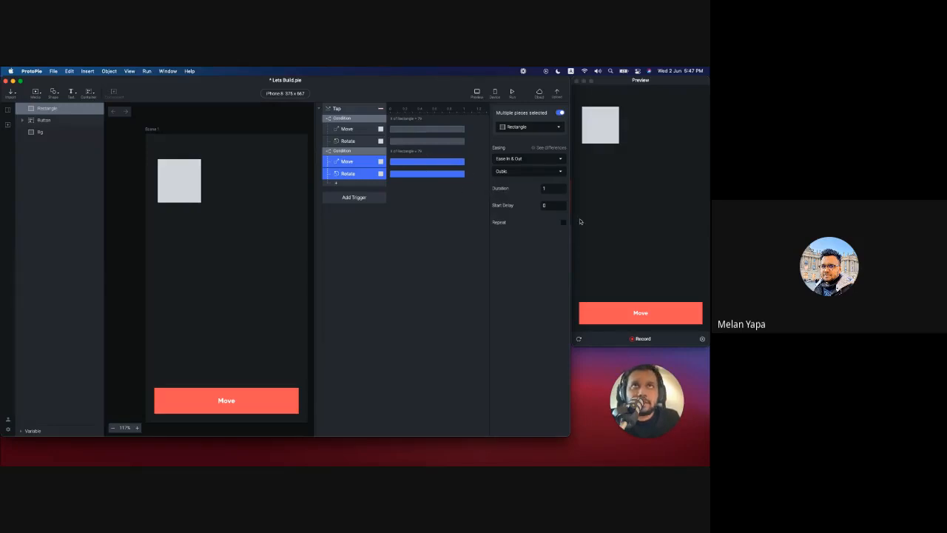
left_click(626, 310)
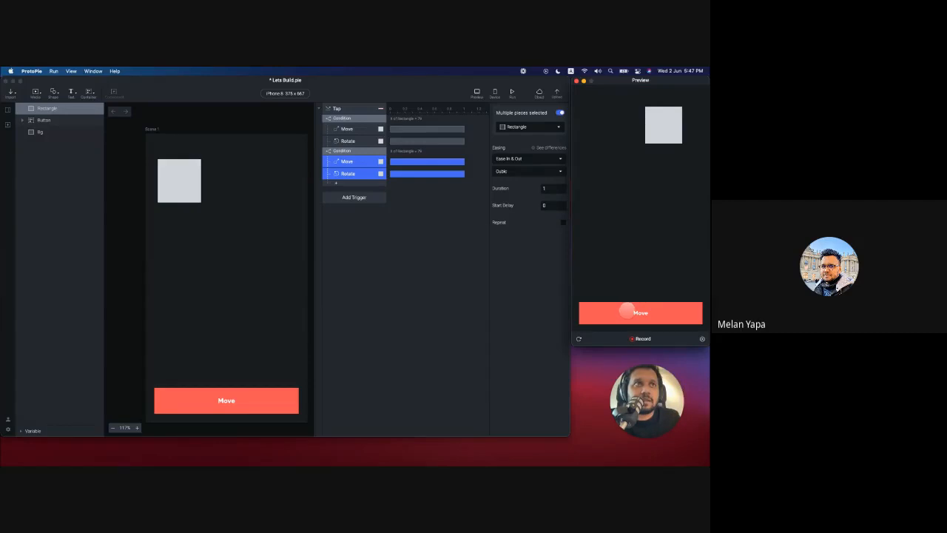
left_click(626, 310)
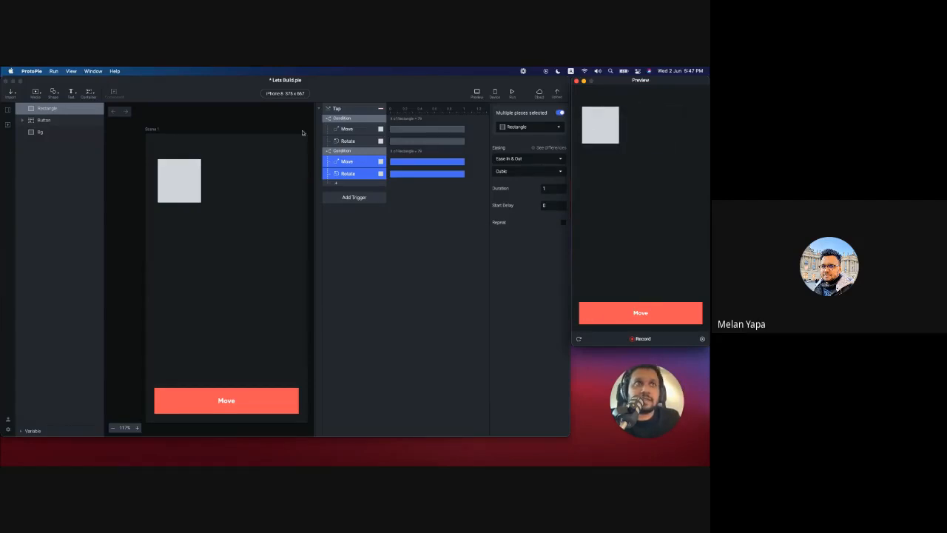
Step: Review the second condition's settings, its Move and Rotate responses, and the rectangle's own position and rotation properties
left_click(344, 152)
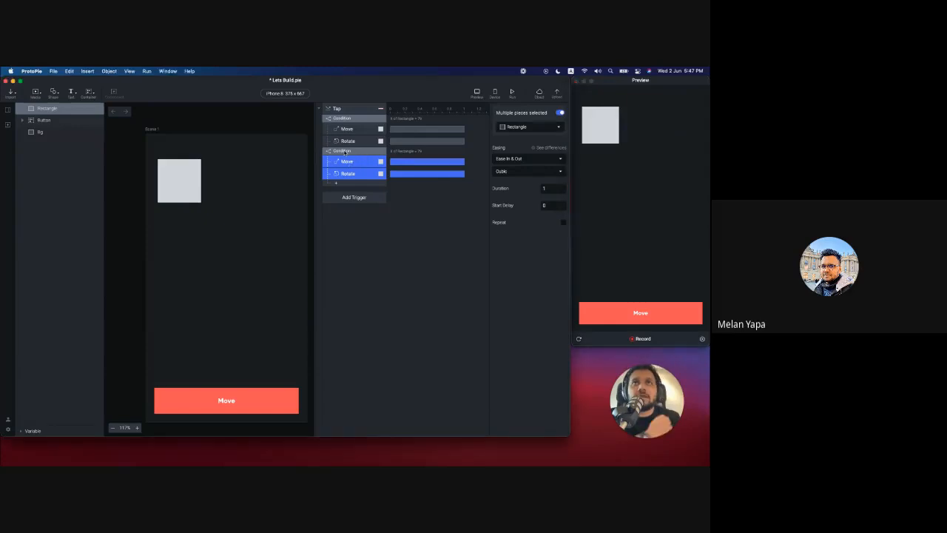
left_click(344, 153)
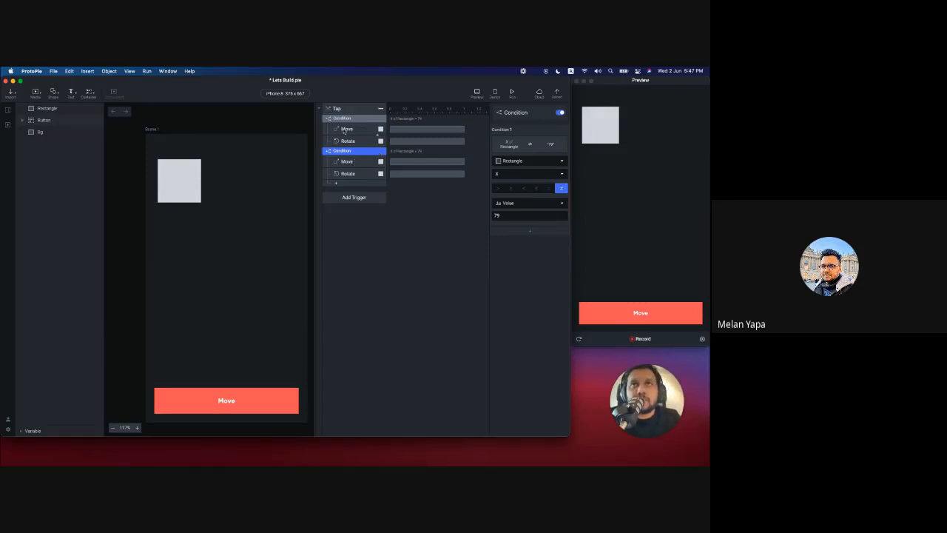
left_click(342, 162)
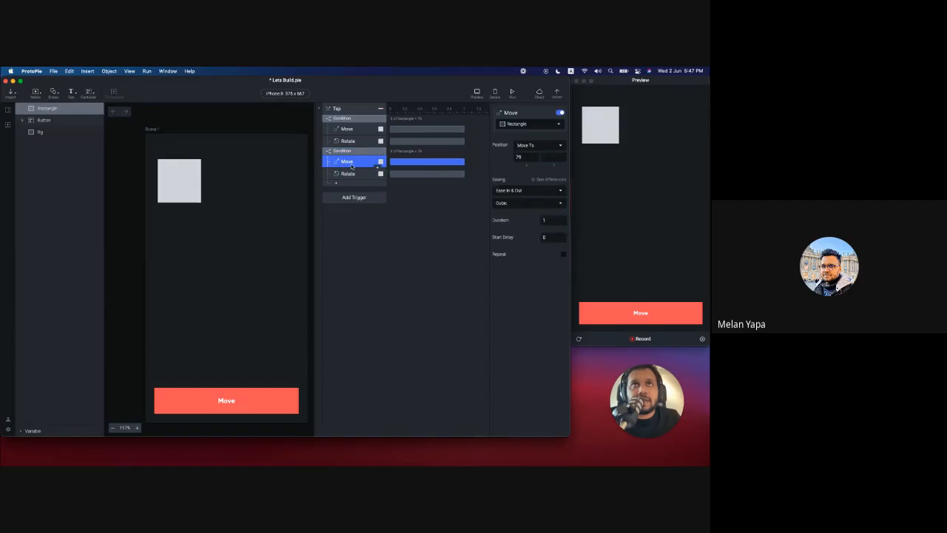
left_click(345, 174)
left_click(364, 161)
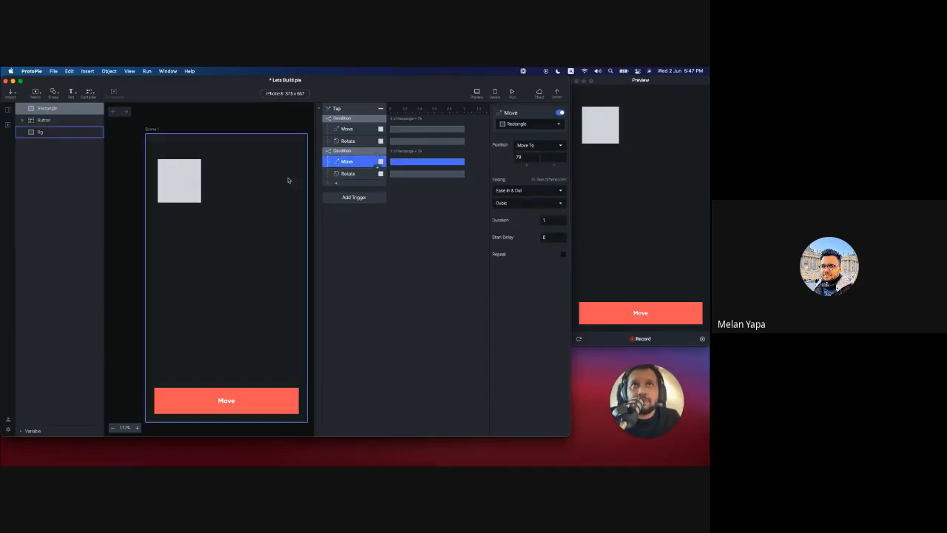
left_click(176, 191)
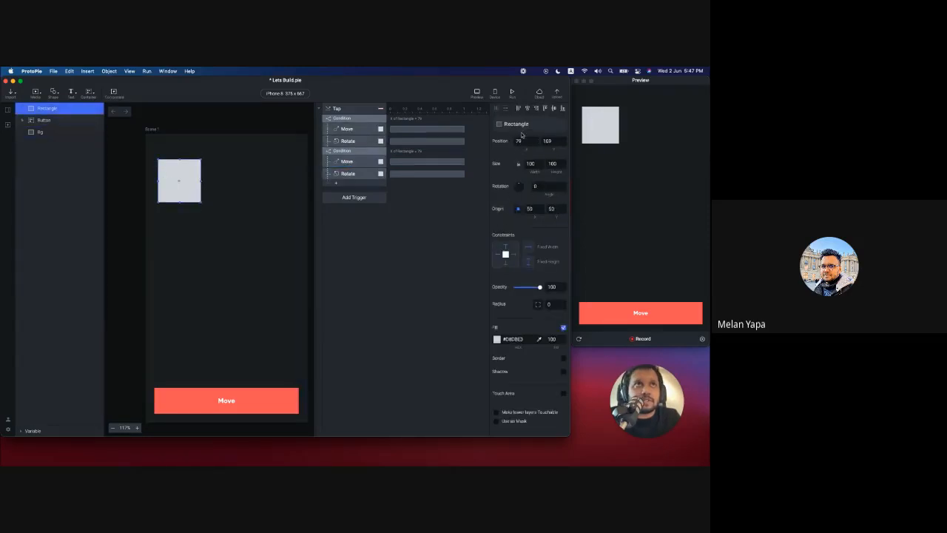
left_click(346, 172)
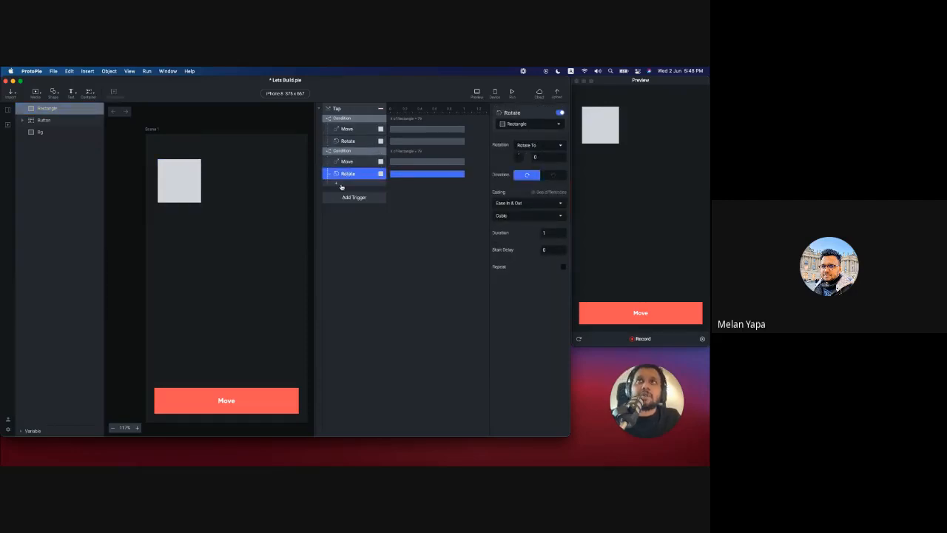
Step: Add a Reset response for Rectangle under the second condition and set its duration to 1
left_click(199, 181)
left_click(336, 183)
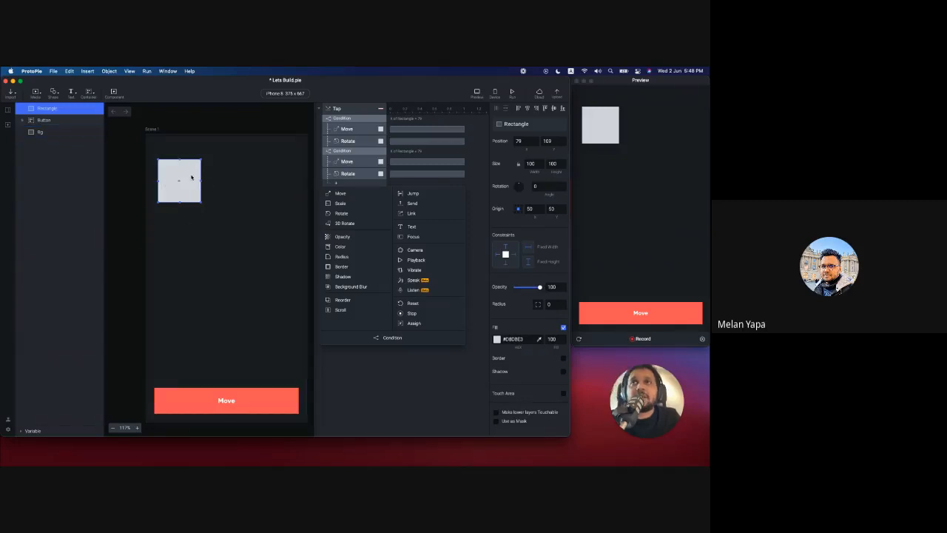
left_click(425, 308)
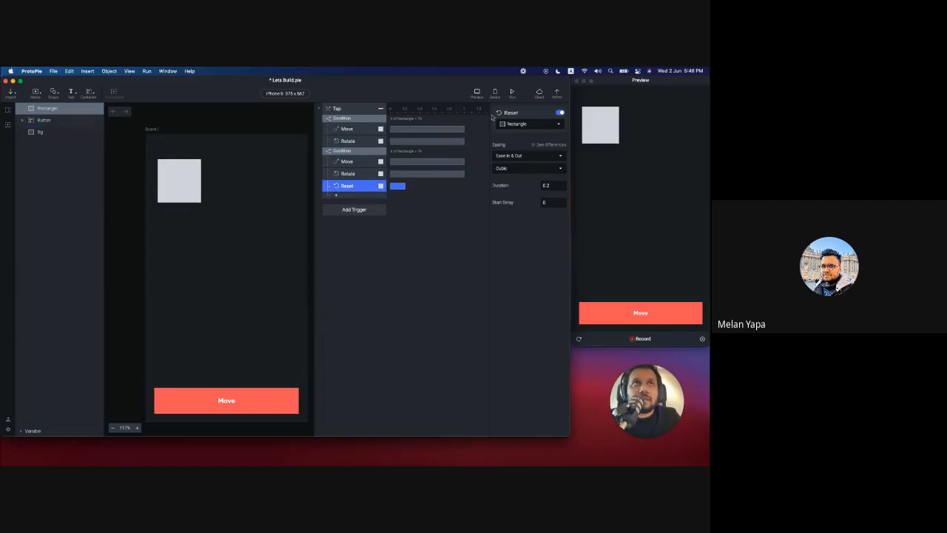
left_click(502, 188)
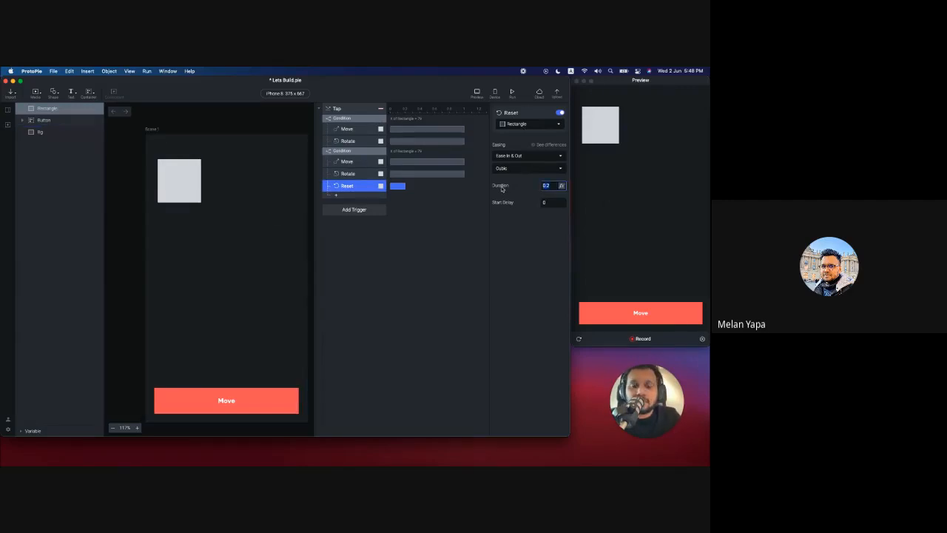
type("1")
key("Return")
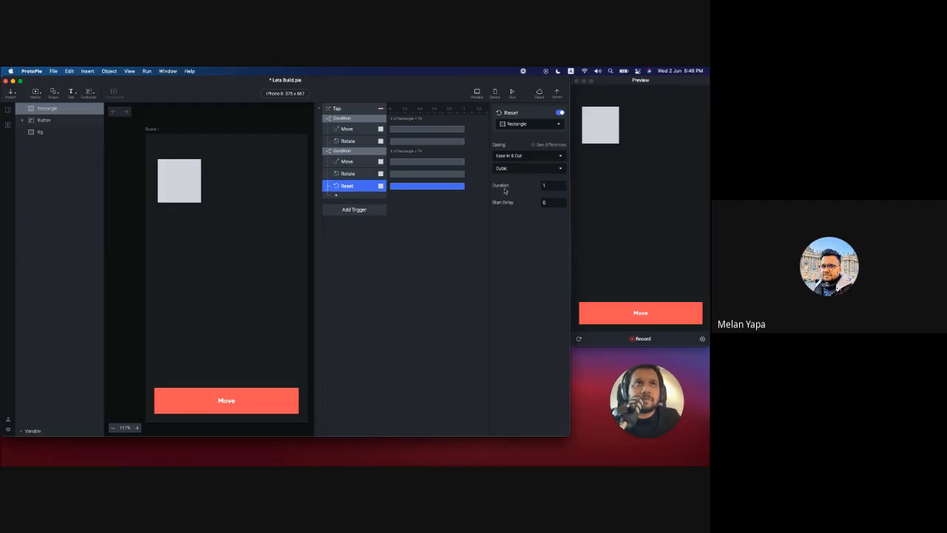
Step: Disable the Move and Rotate responses under the second condition
left_click(350, 176)
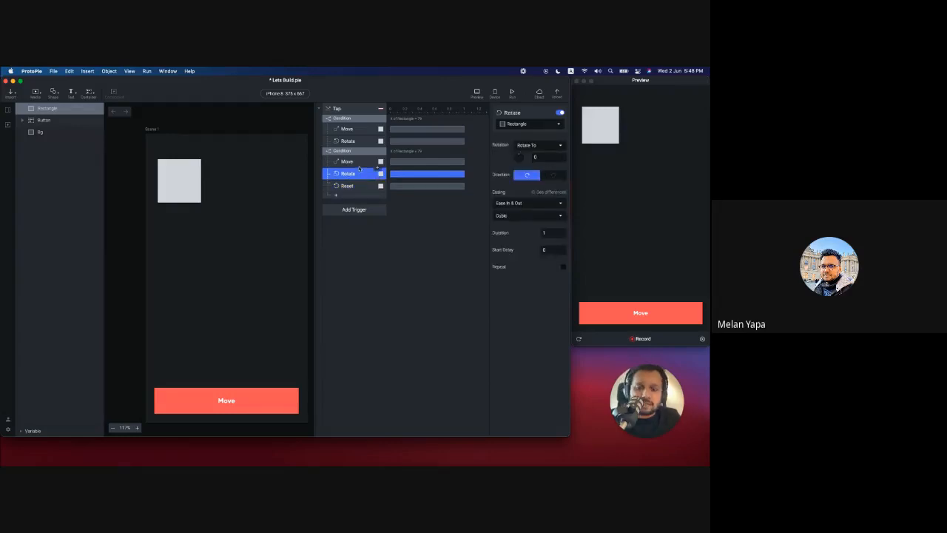
left_click(353, 161, "shift")
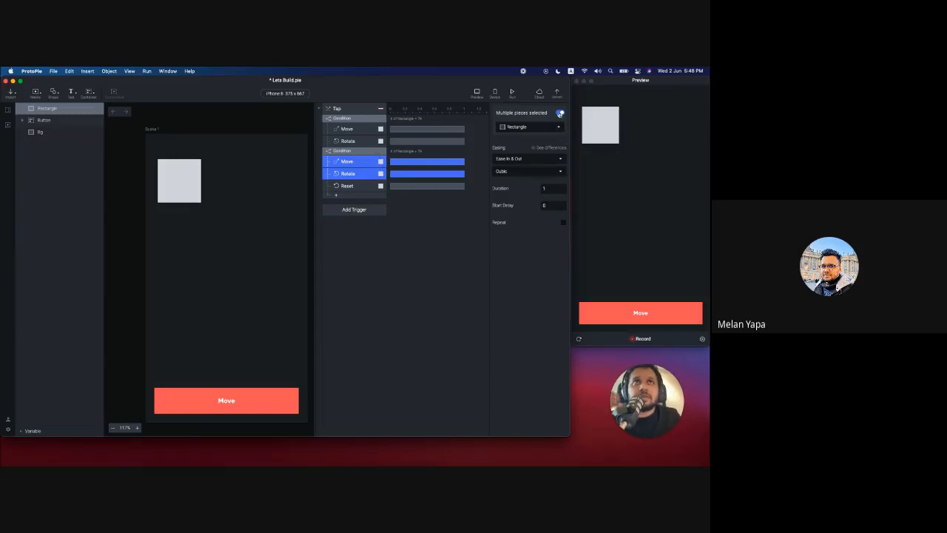
left_click(560, 113)
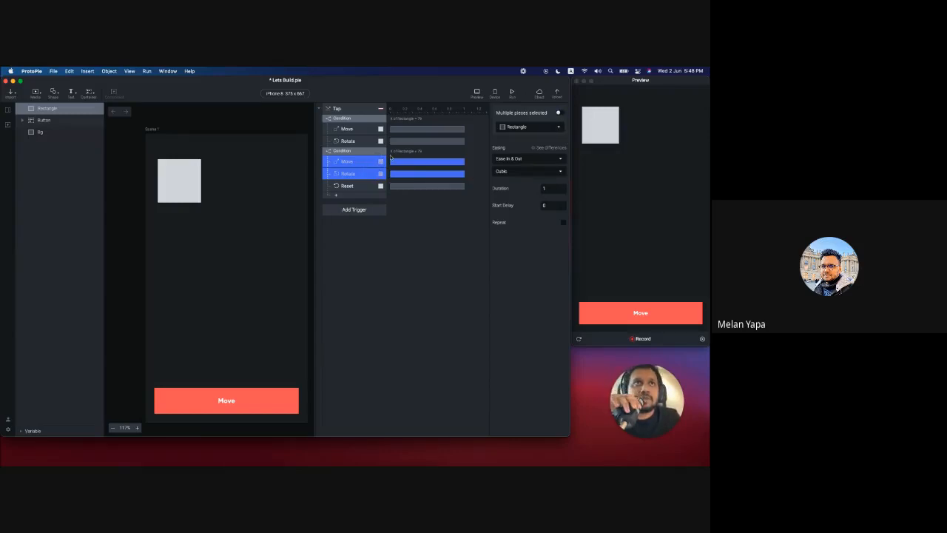
Step: Test the Move button repeatedly in the preview with only the Reset response active under the second condition
left_click(691, 240)
left_click(640, 313)
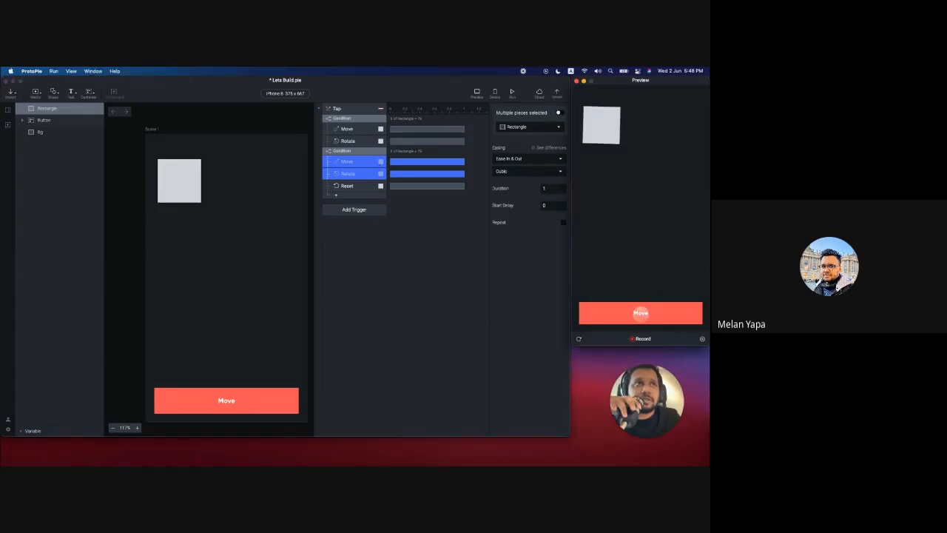
left_click(641, 312)
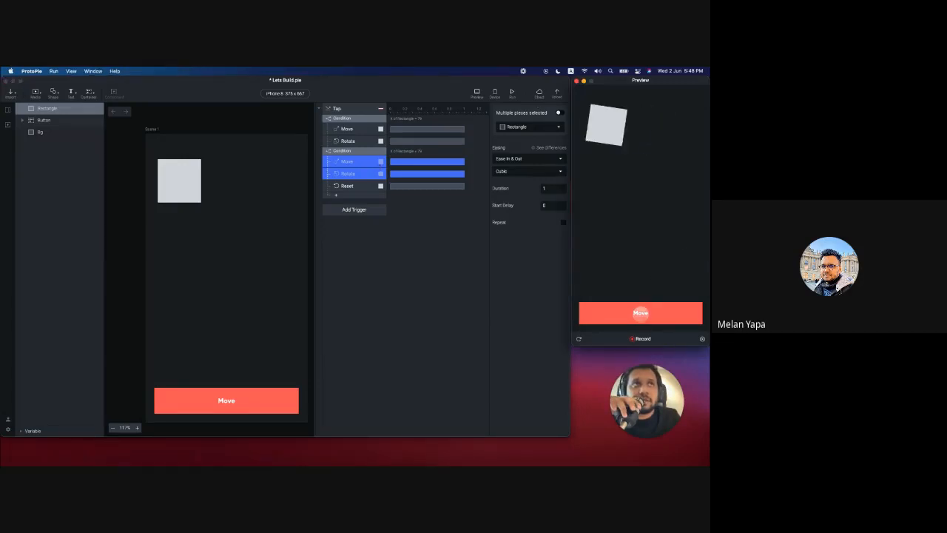
left_click(640, 313)
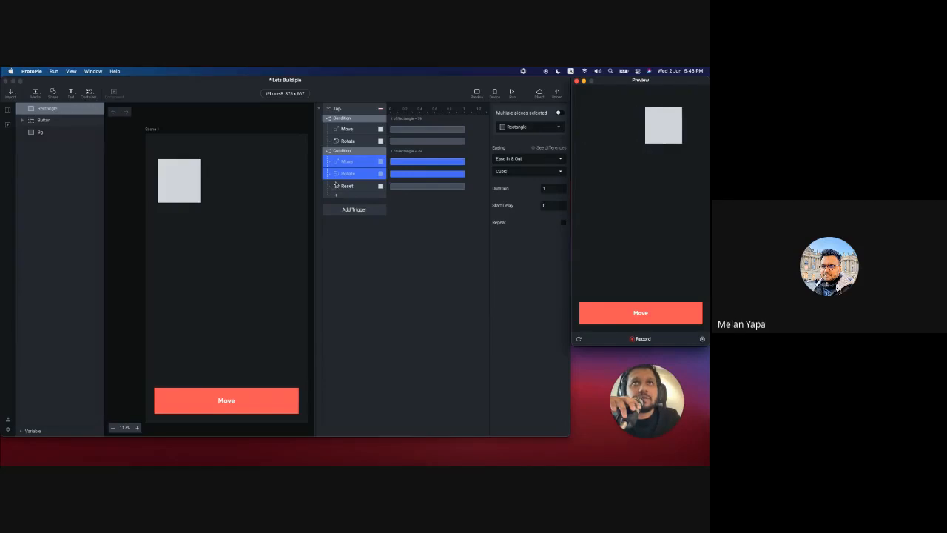
Step: Delete the disabled Move and Rotate responses from the second condition and save the file
left_click(336, 186)
left_click(348, 174, "super")
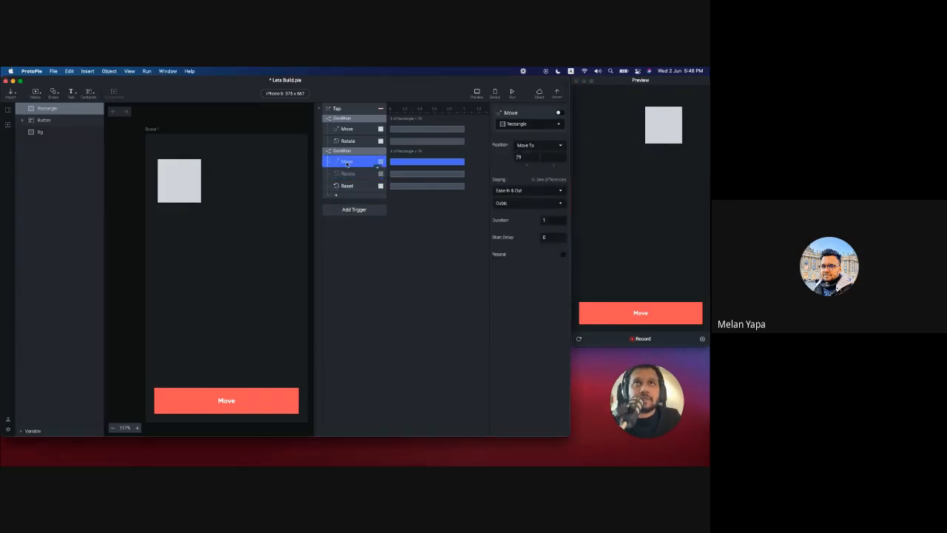
left_click(342, 174, "super")
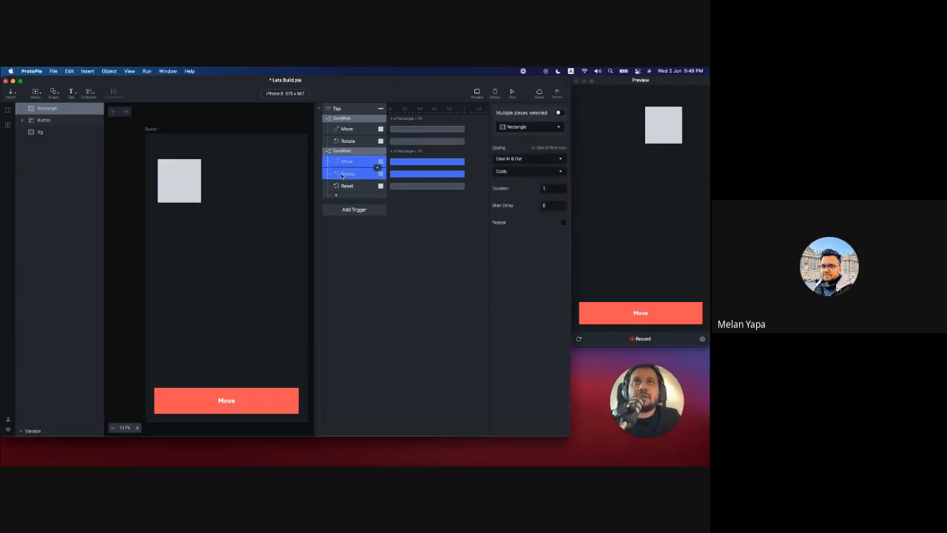
left_click(343, 185)
left_click(342, 177)
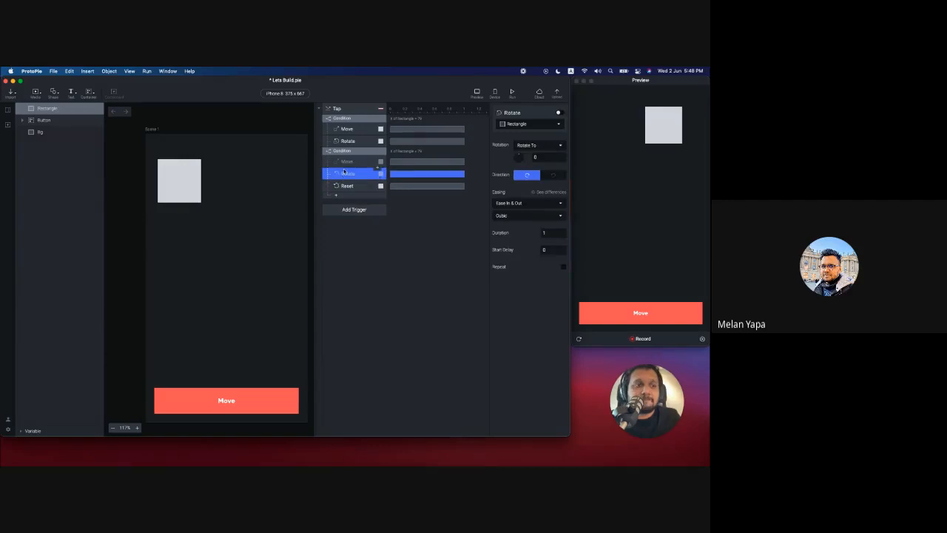
left_click(345, 161, "super")
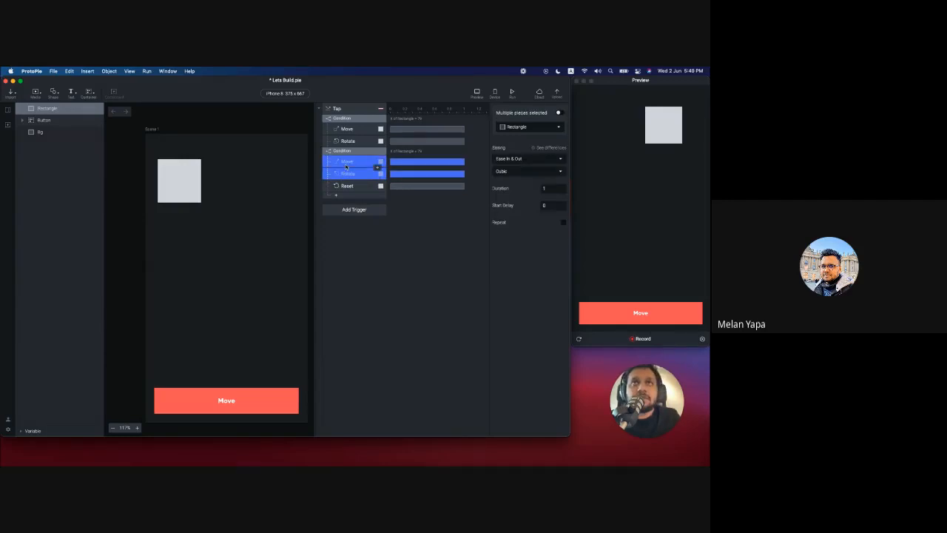
key("Delete")
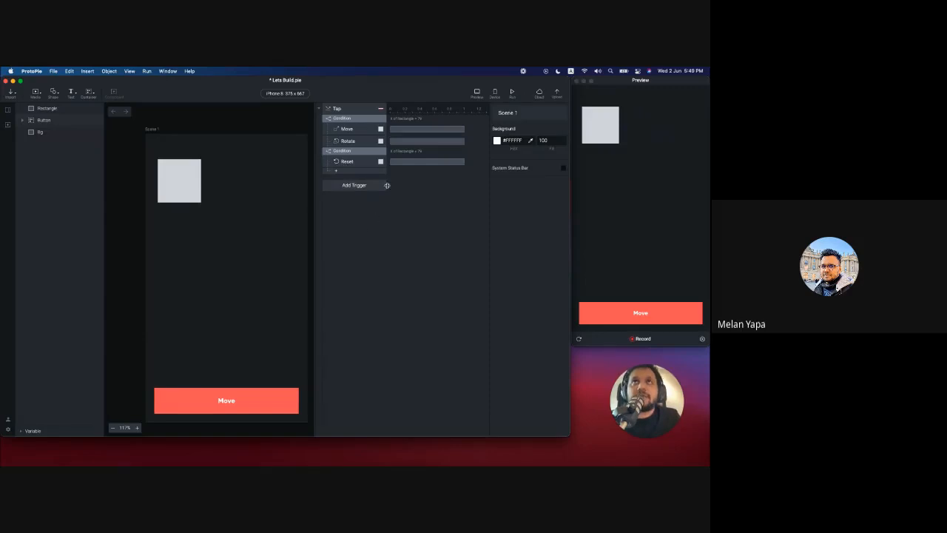
key("super+s")
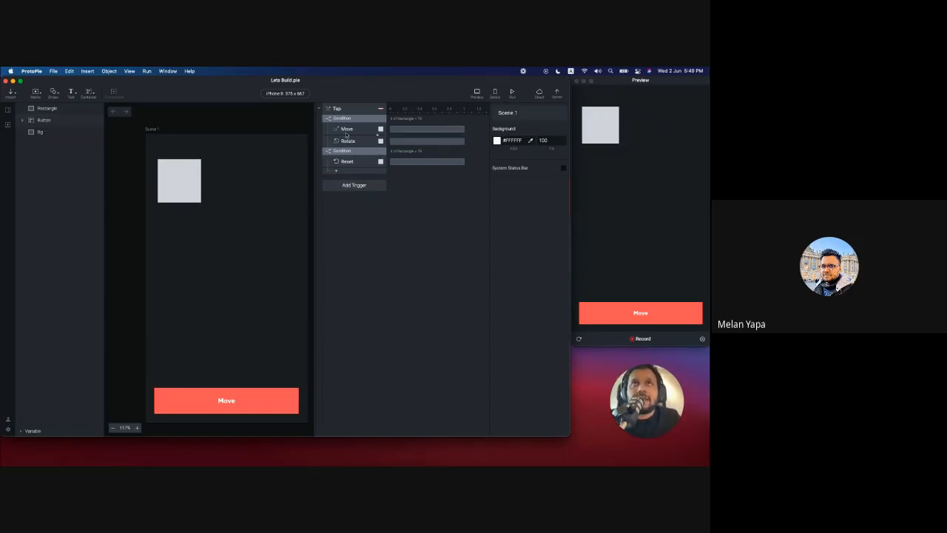
left_click(335, 171)
left_click(339, 192)
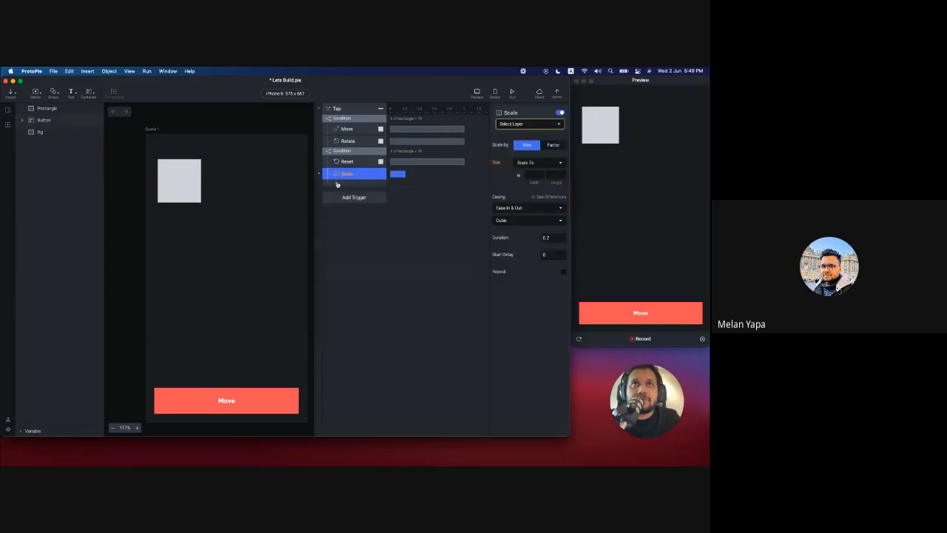
left_click(336, 183)
left_click(339, 201)
left_click(336, 193)
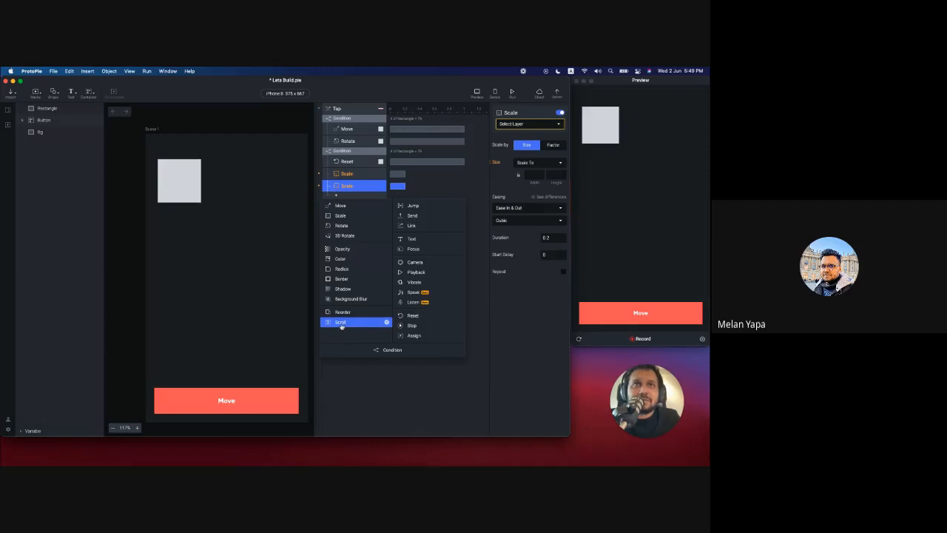
left_click(348, 187)
key("Delete")
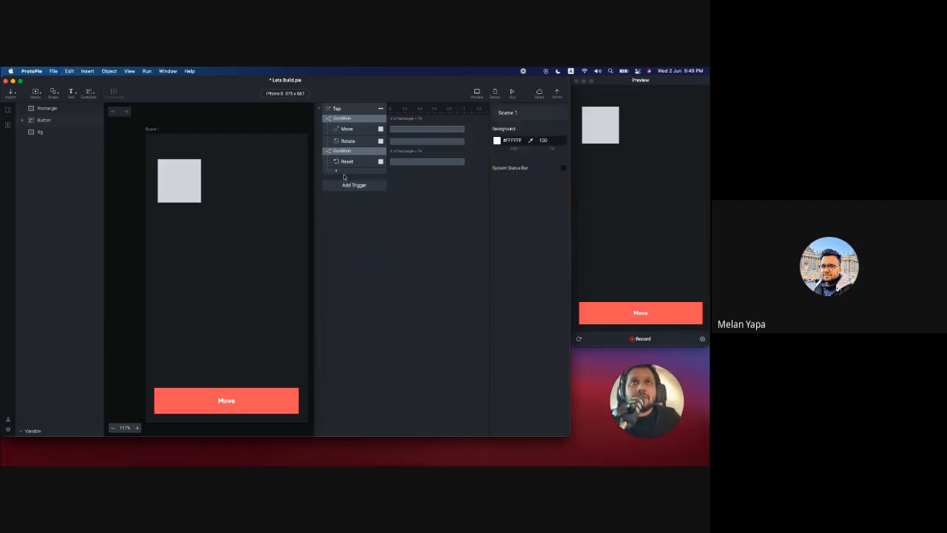
left_click(347, 184)
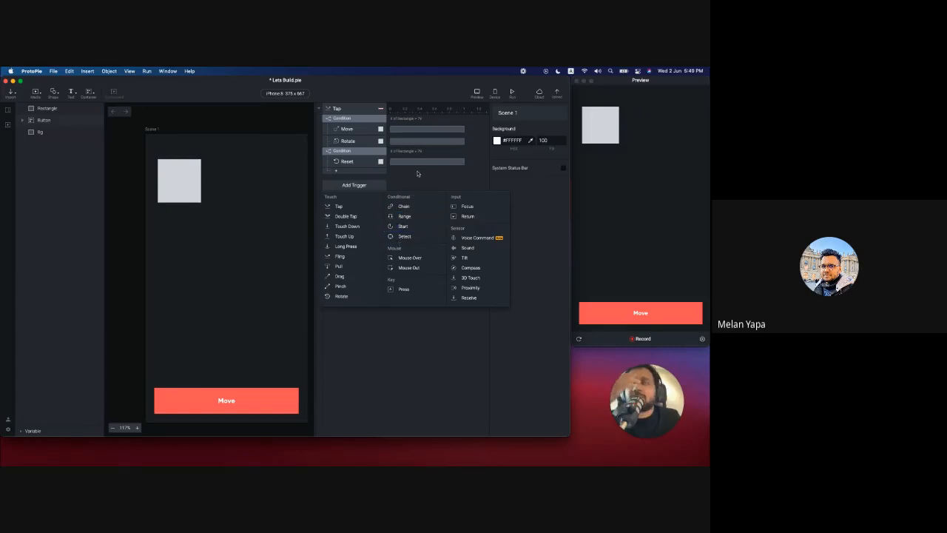
left_click(418, 173)
Step: Open the "Hi I'm" scene and try swiping forward and back through its profile pages in the preview
left_click(7, 110)
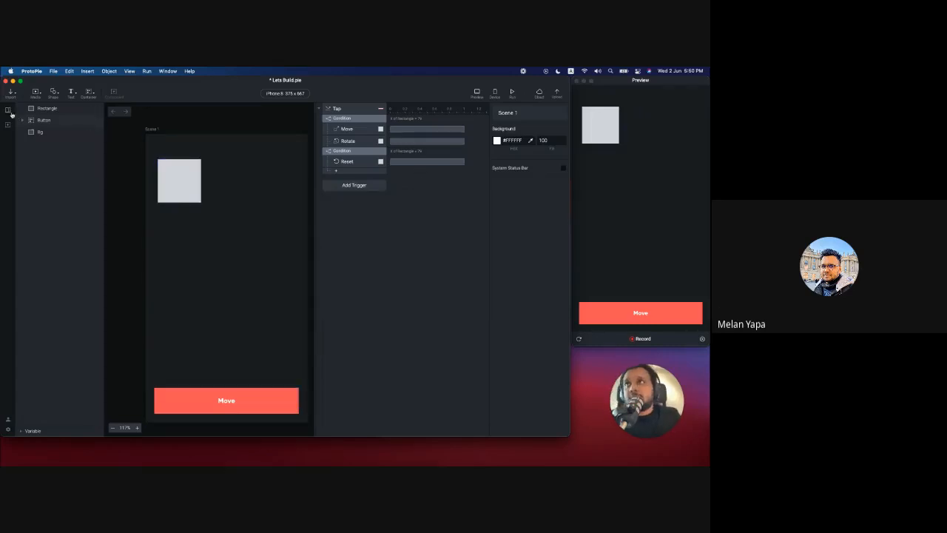
left_click(29, 277)
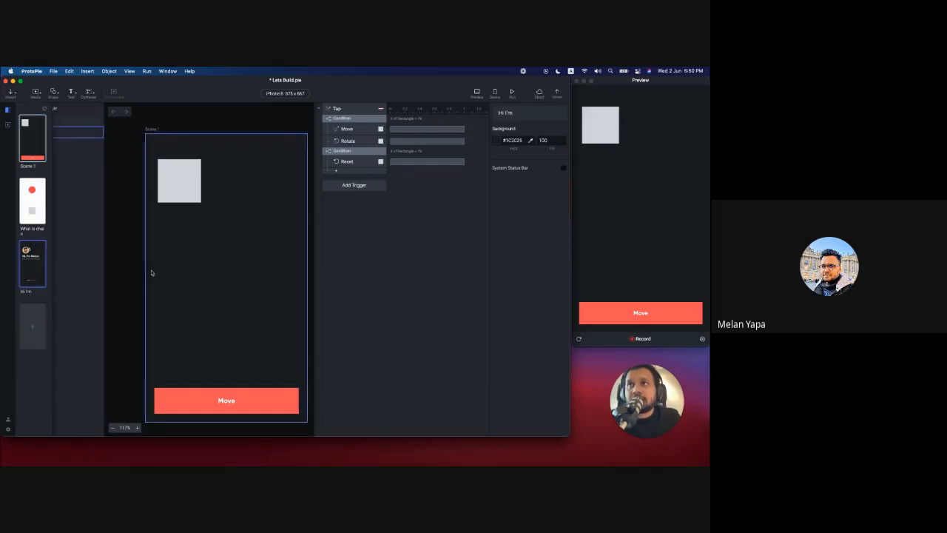
double_click(35, 277)
left_click(613, 204)
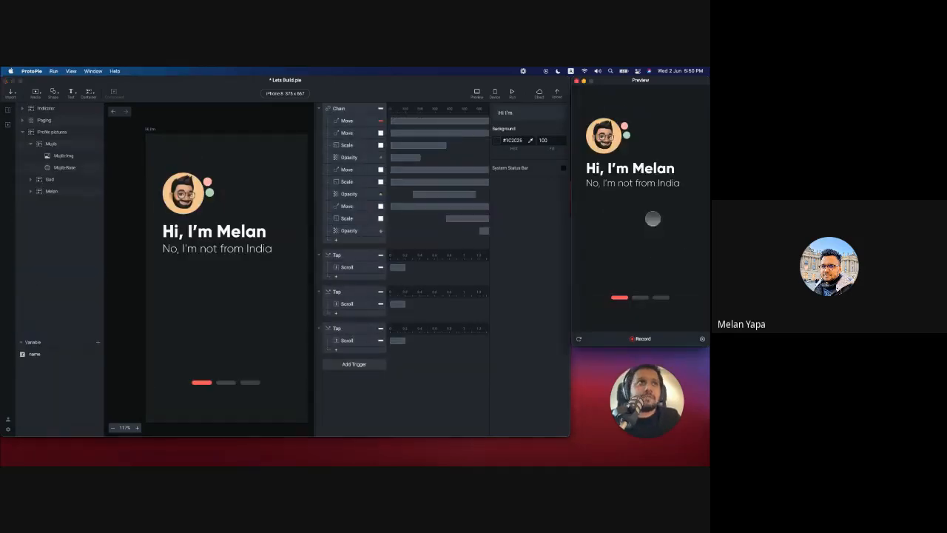
left_click_drag(652, 219, 529, 239)
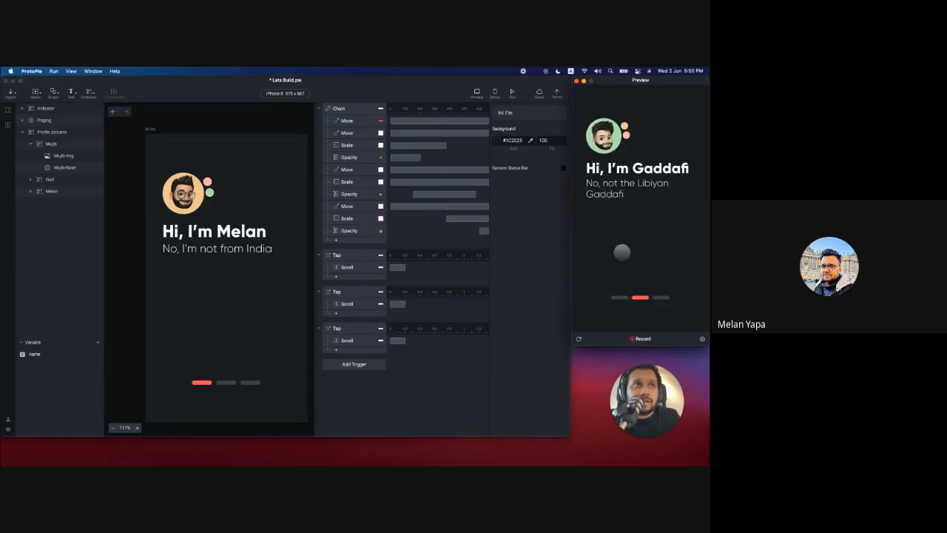
left_click_drag(606, 232, 704, 232)
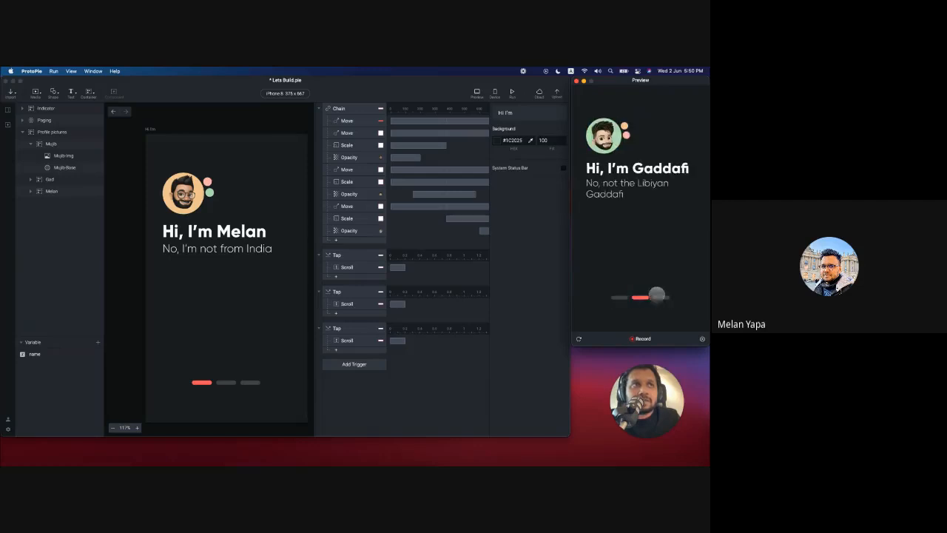
Step: Try the third and first page indicators in the profile preview, and return to Scene 1 to try its Move button
left_click(660, 297)
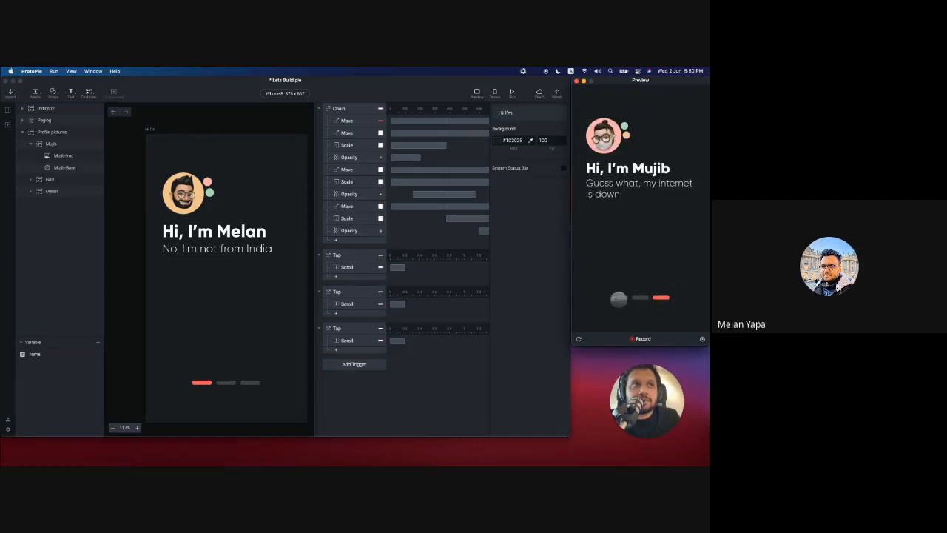
left_click(613, 297)
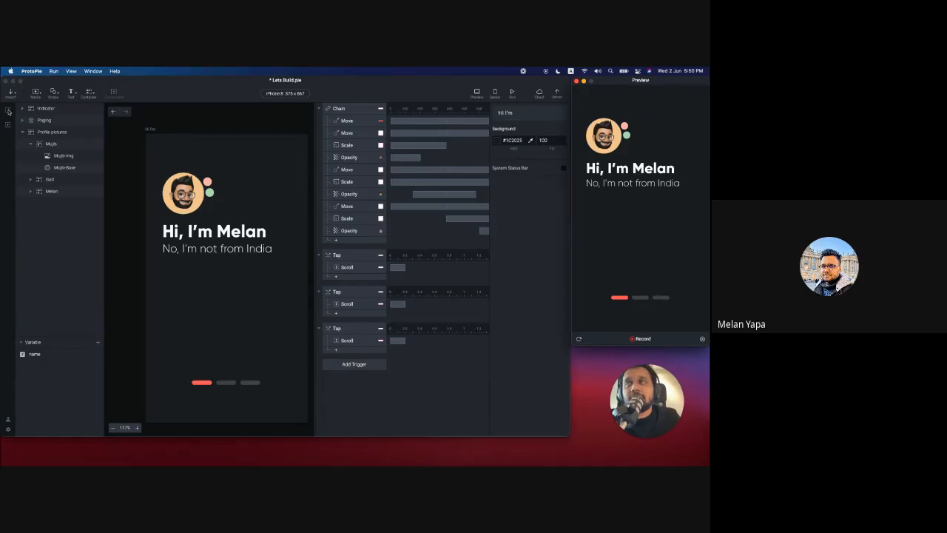
left_click(8, 111)
left_click(19, 134)
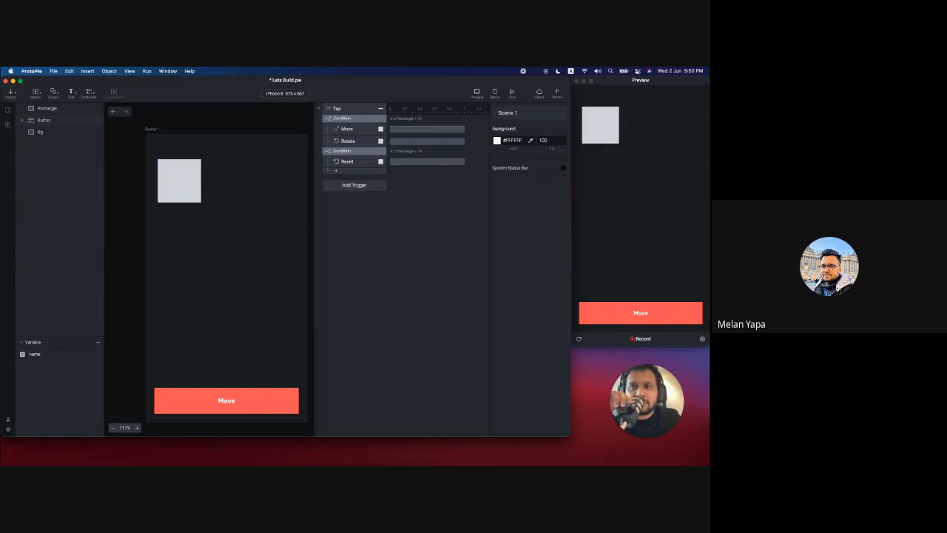
left_click(641, 312)
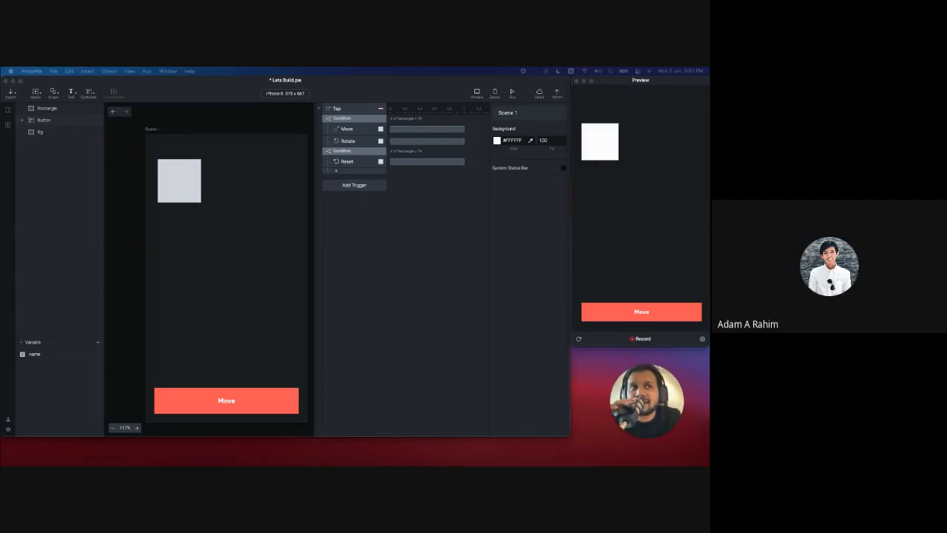
Step: Add an oval to Scene 1 and place it below the rectangle at about X 169, Y 154
left_click(387, 300)
left_click(193, 193)
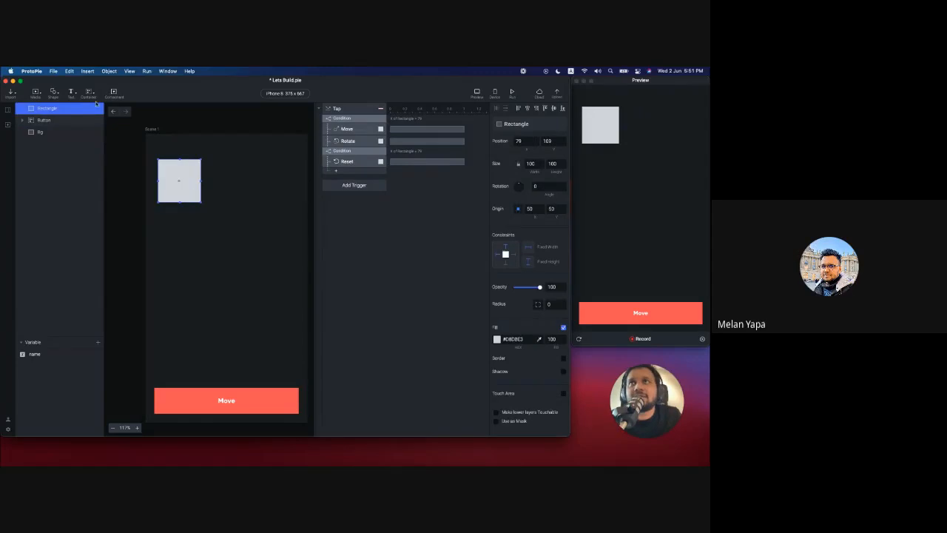
left_click(53, 91)
left_click(63, 119)
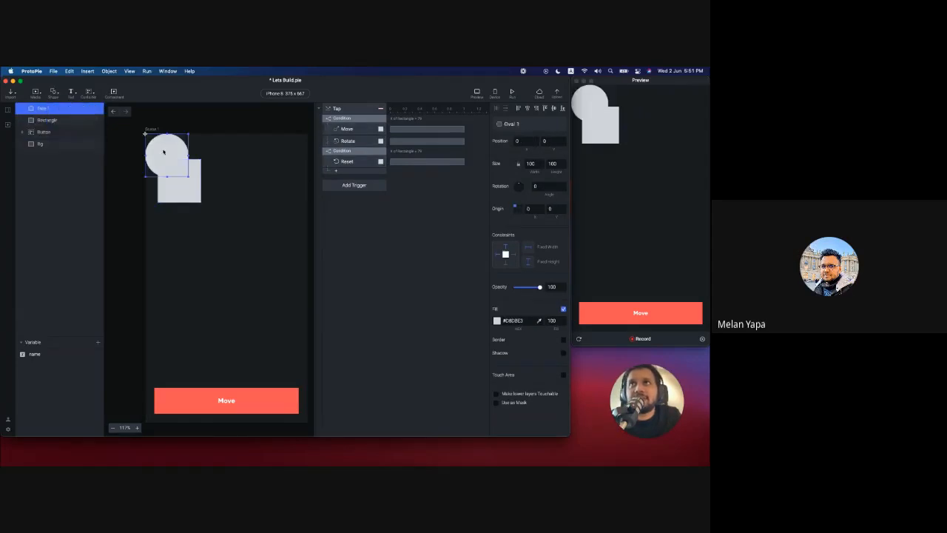
left_click_drag(168, 154, 242, 222)
left_click(351, 129)
left_click(346, 120)
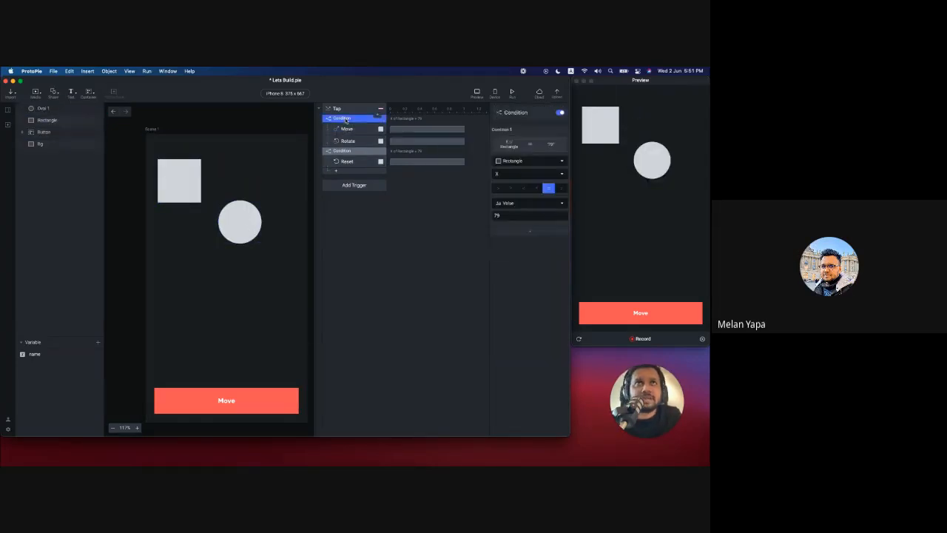
left_click(340, 111)
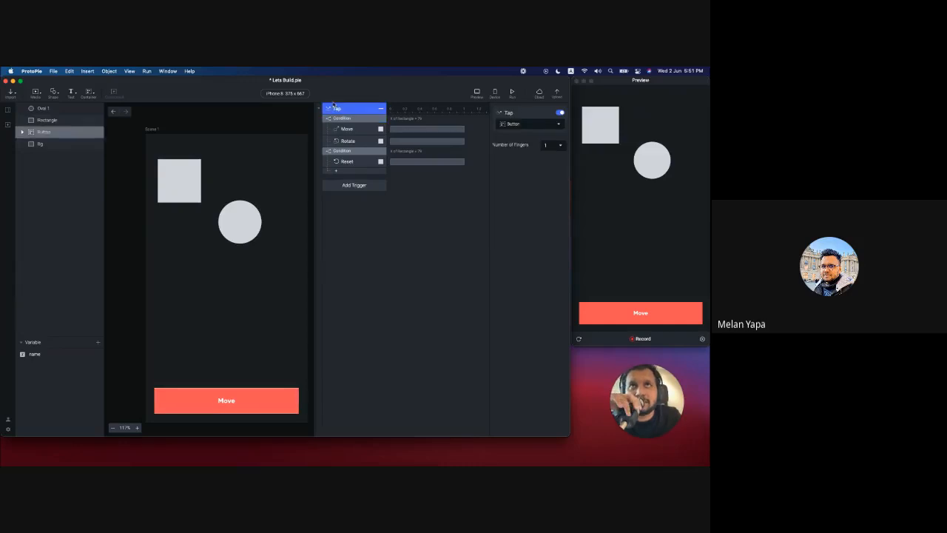
left_click(350, 172)
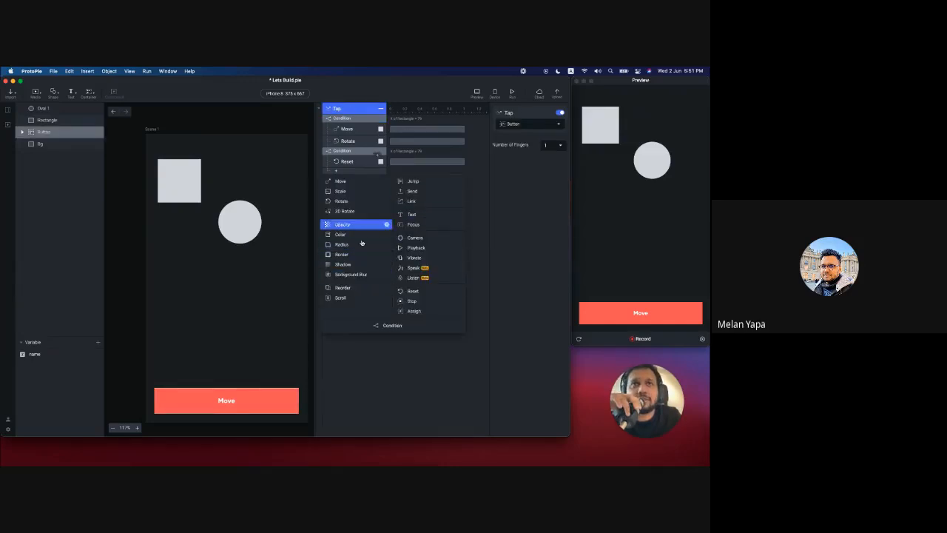
left_click(346, 111)
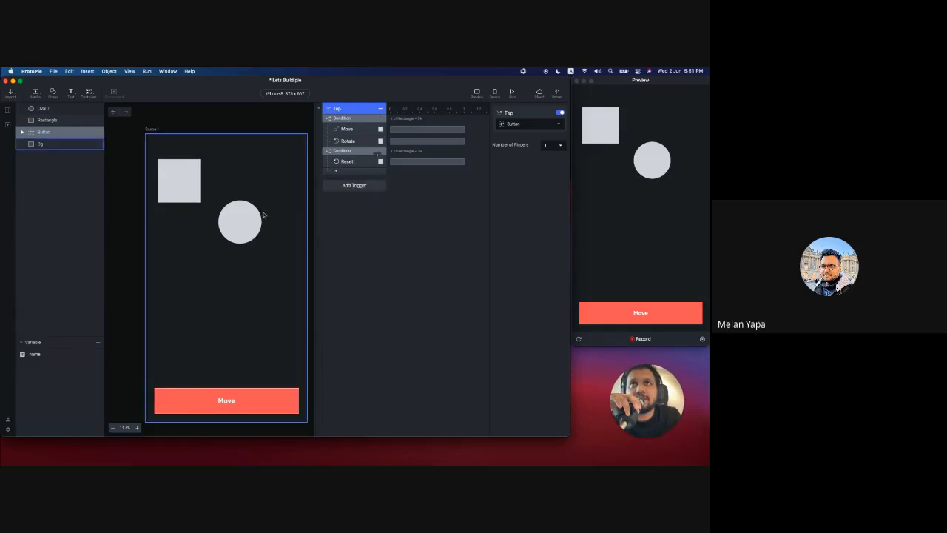
left_click(253, 220)
Step: Add a Scale response under the first condition that scales Oval 1 to 300 by 300
left_click(349, 120)
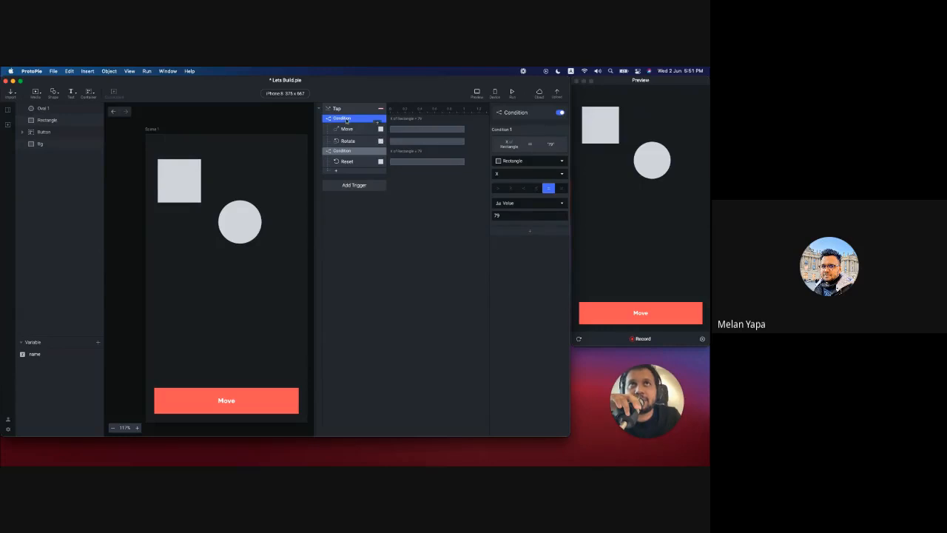
left_click(378, 137)
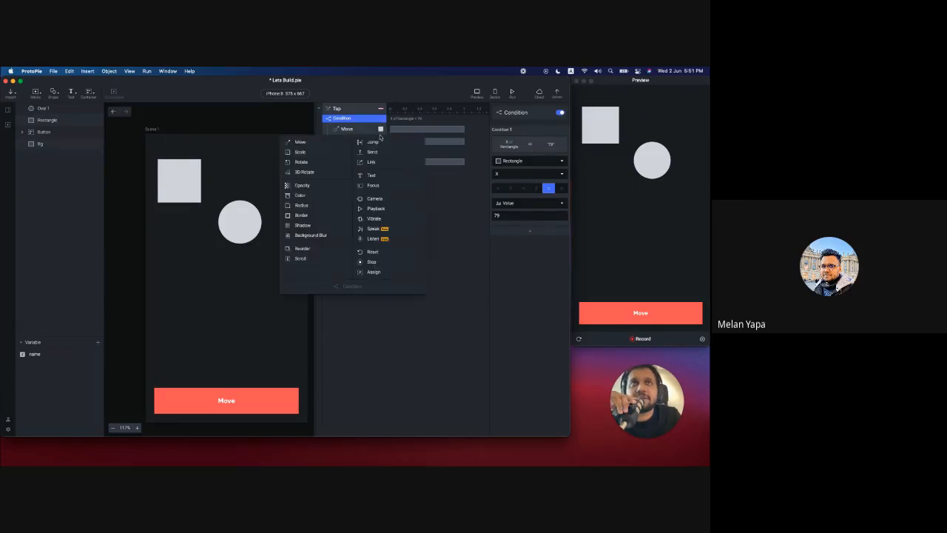
left_click(324, 153)
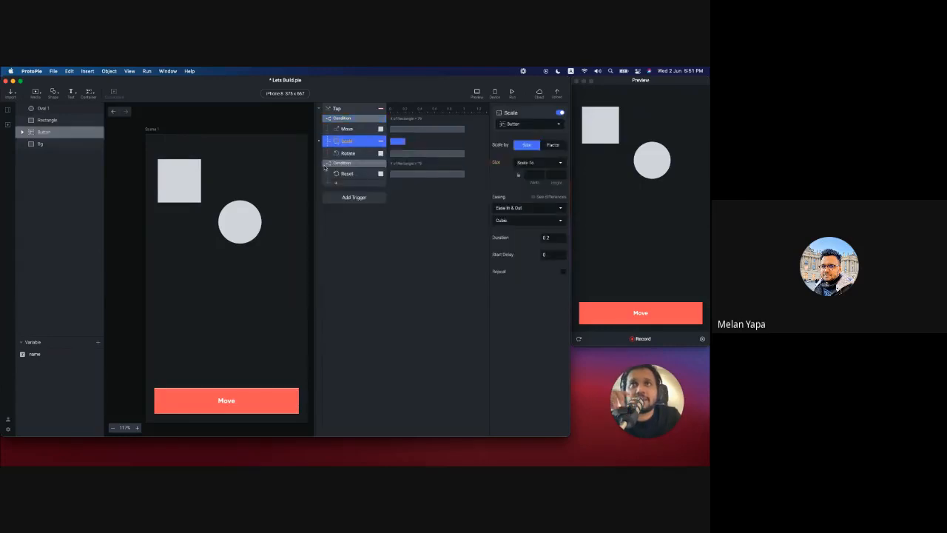
left_click(529, 123)
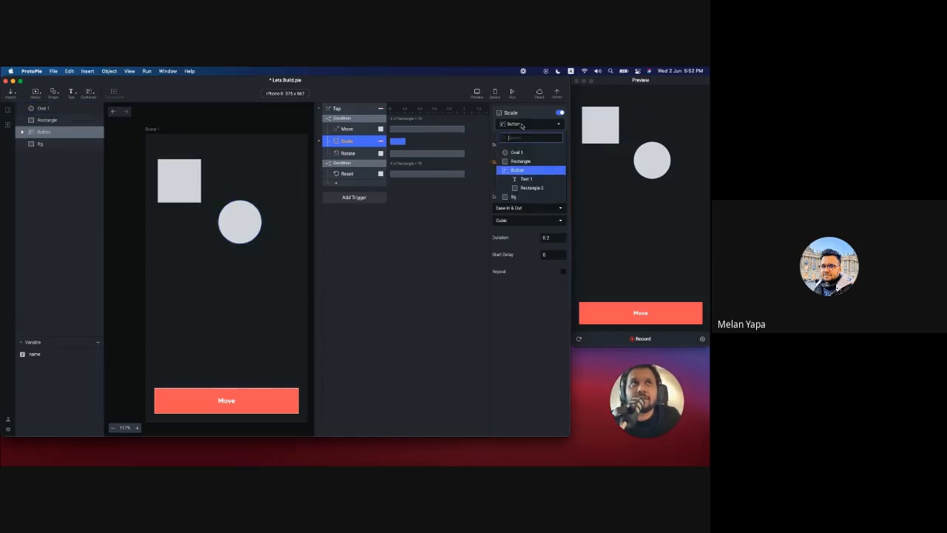
left_click(513, 152)
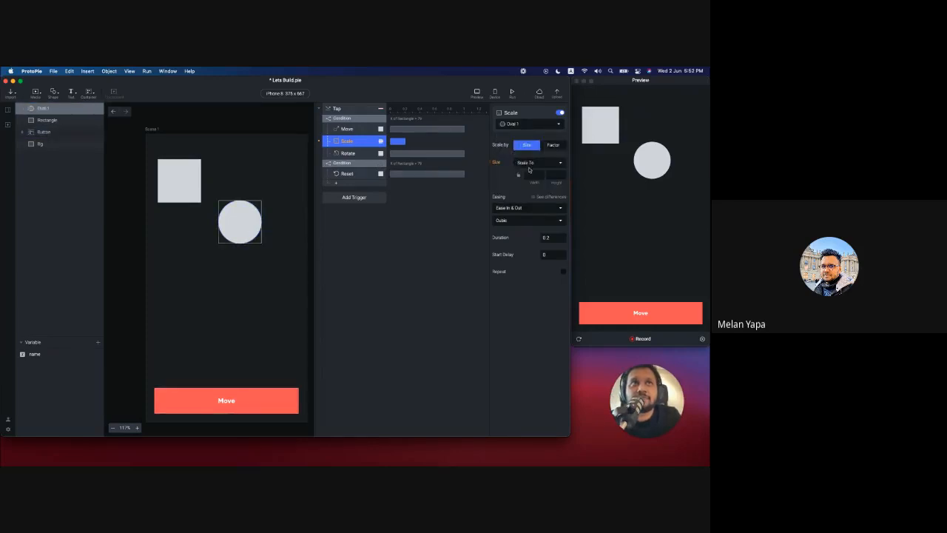
left_click(537, 173)
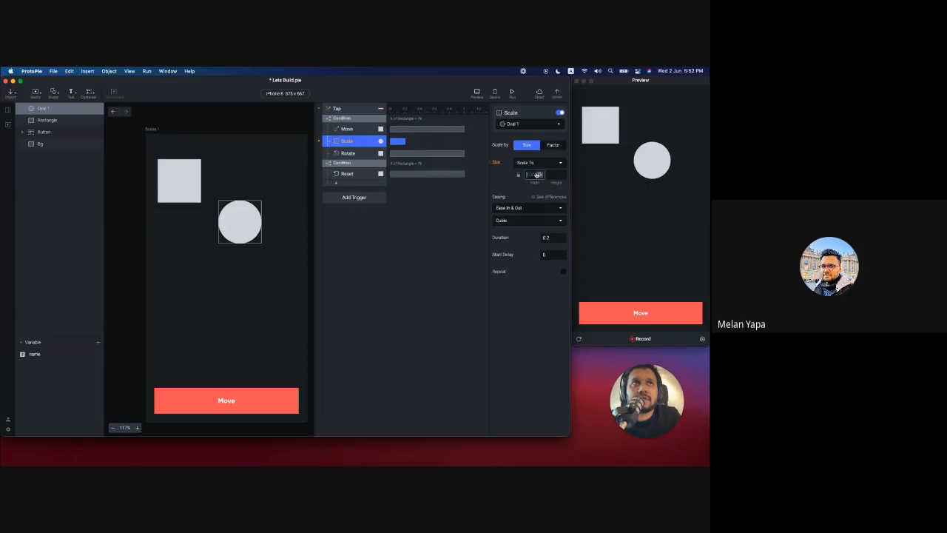
type("300")
key("Return")
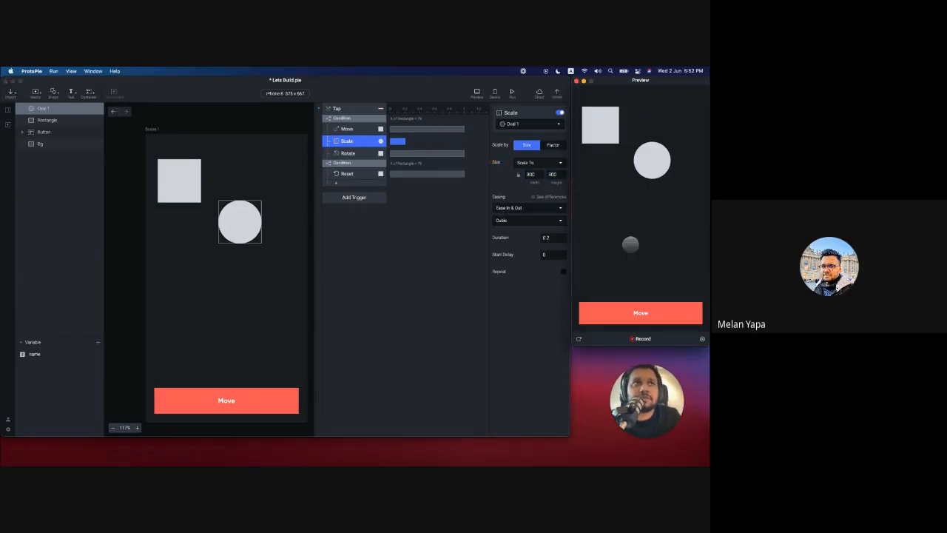
Step: Test the Move button with the oval's Scale response in the preview, restart the preview and check the Tap trigger's target
left_click(619, 310)
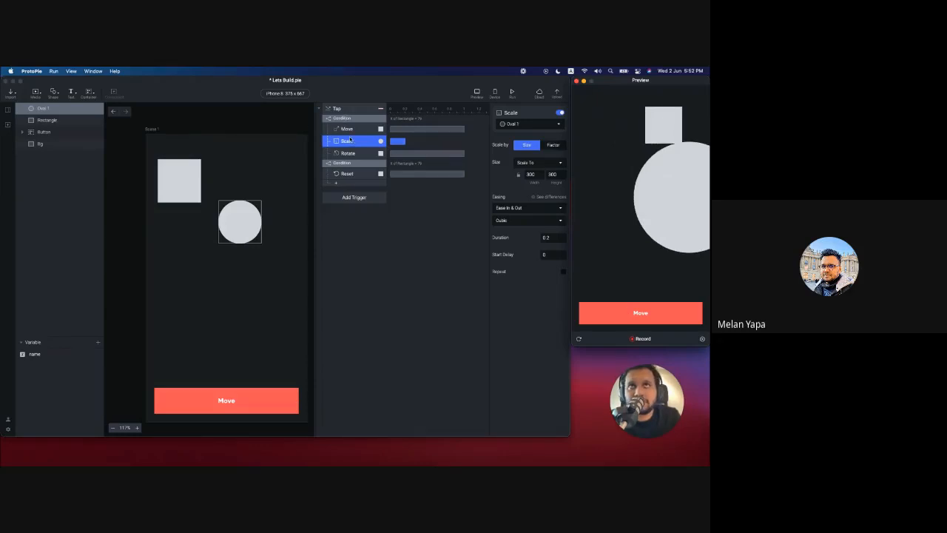
left_click(359, 140)
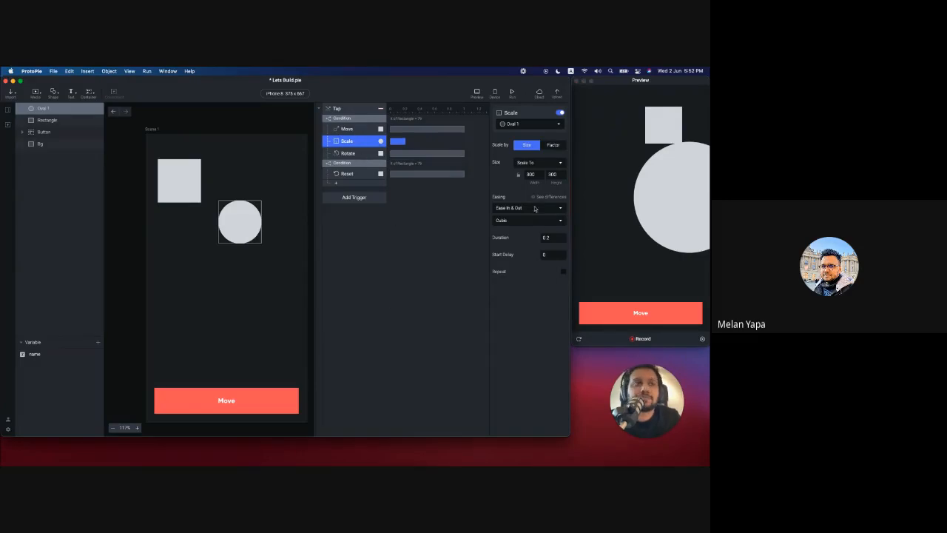
left_click(579, 338)
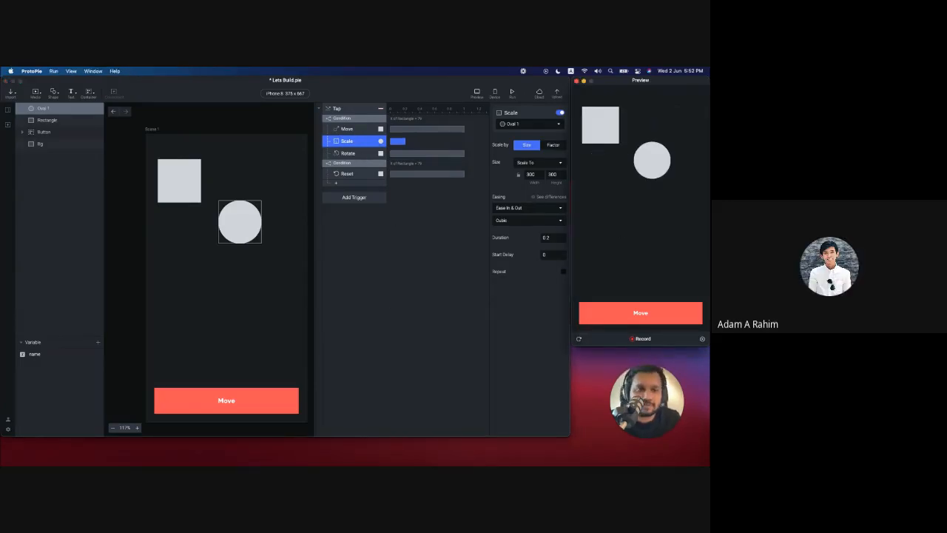
left_click(344, 109)
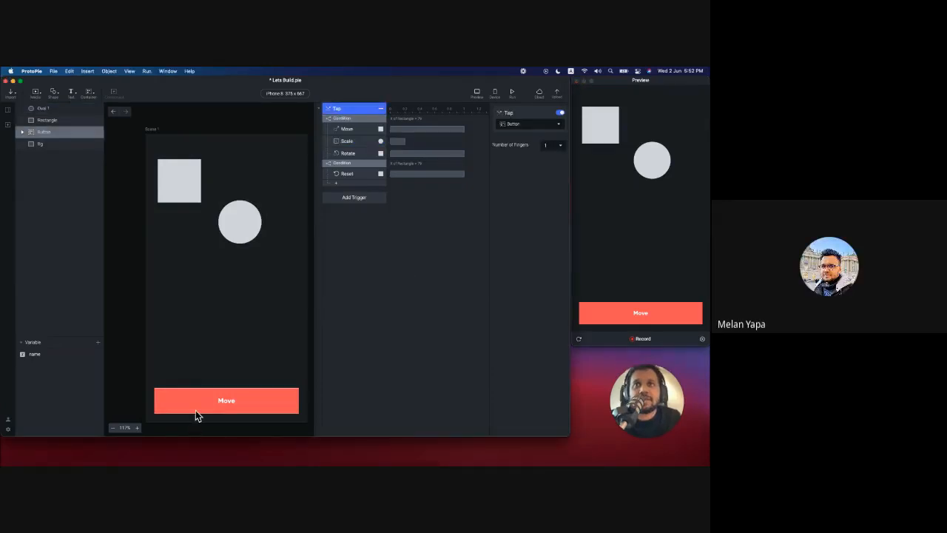
Step: Place the new rectangle above the Move button at about X 46, Y 426 and fill it with pink #E64980
left_click(195, 350)
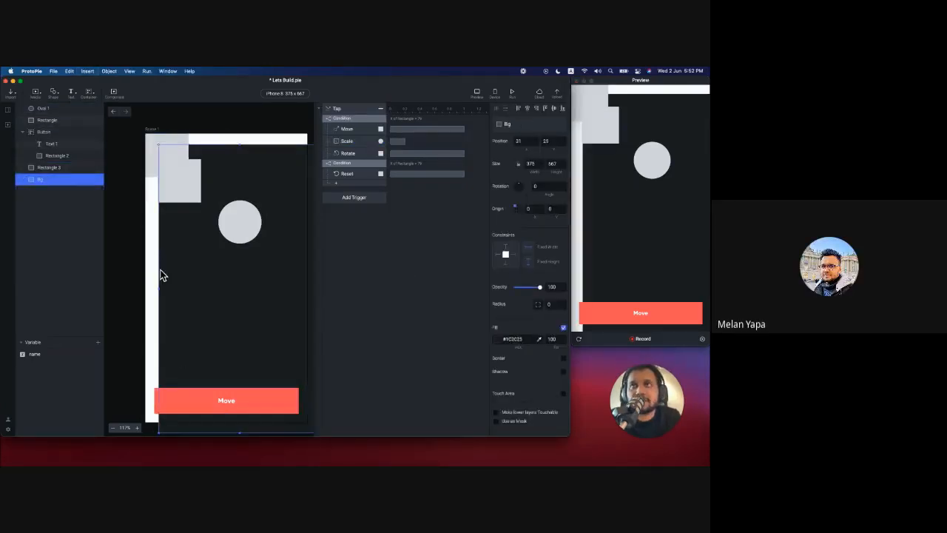
key("super+z")
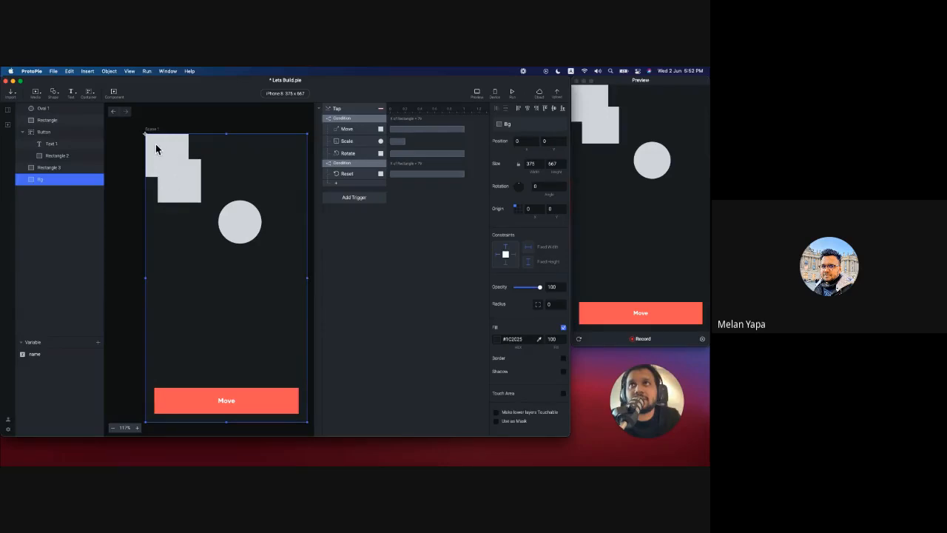
left_click_drag(178, 143, 197, 327)
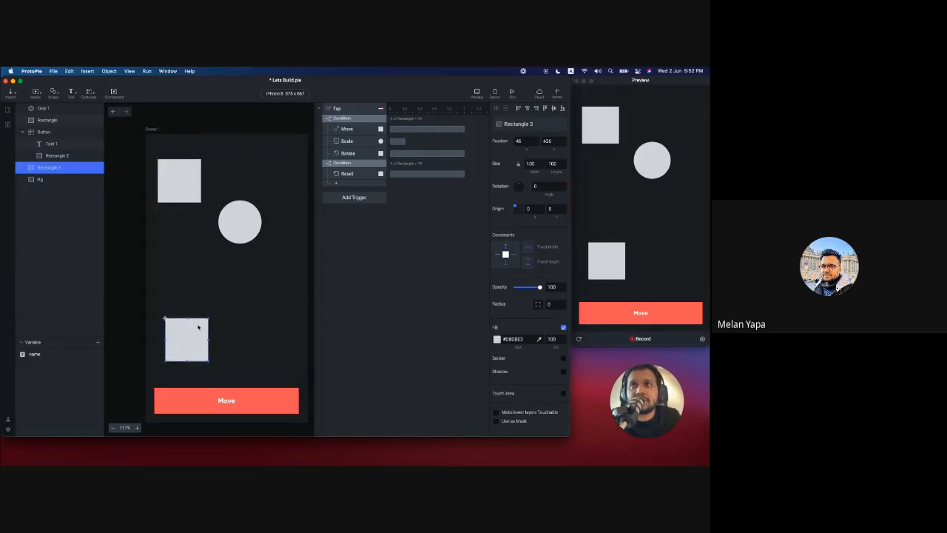
left_click(497, 339)
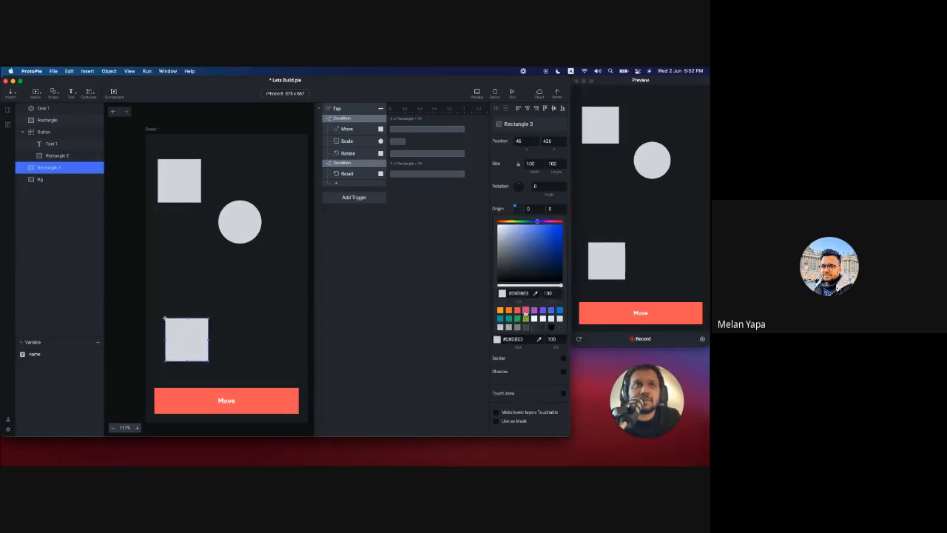
left_click(526, 310)
left_click(234, 319)
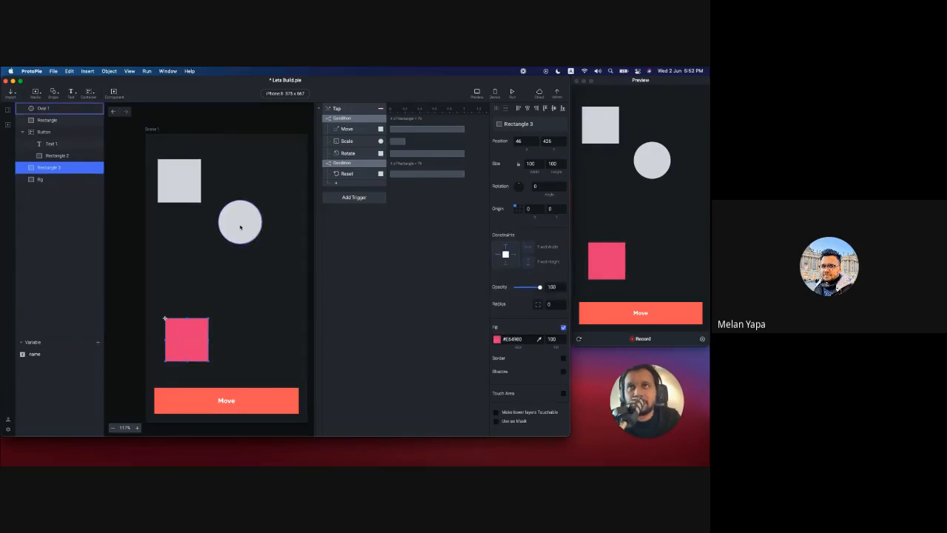
Step: Add a Tap trigger to the pink rectangle with a Move response that takes Oval 1 to X position 100
left_click(337, 198)
left_click(336, 219)
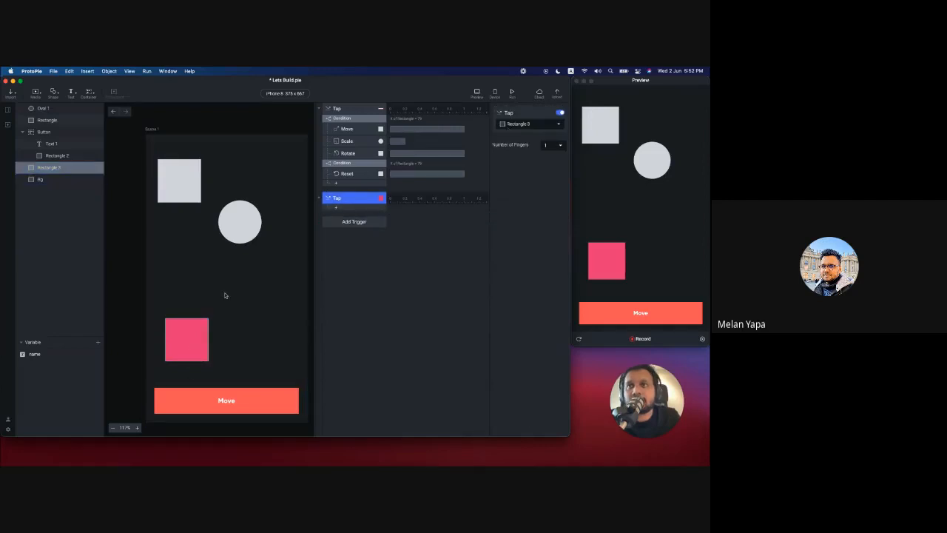
left_click(337, 208)
left_click(239, 220)
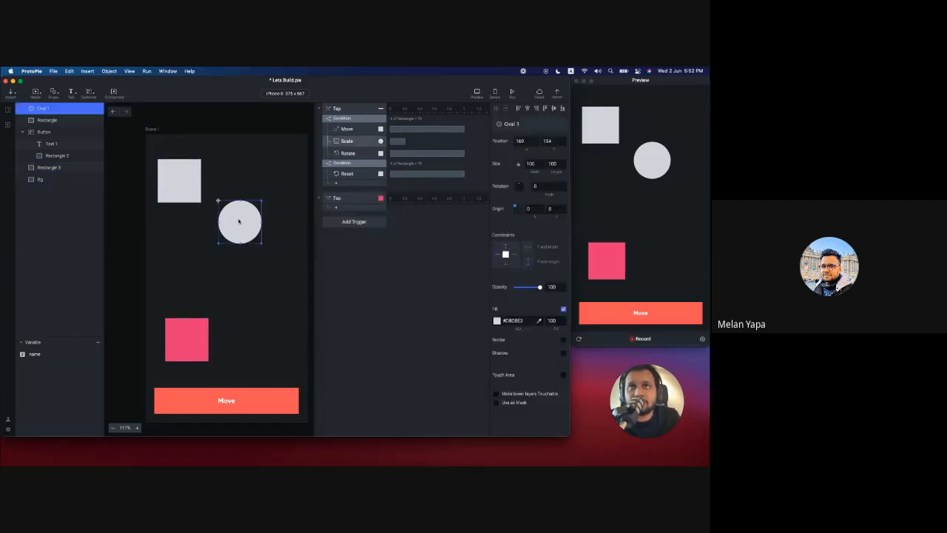
left_click(337, 208)
left_click(341, 219)
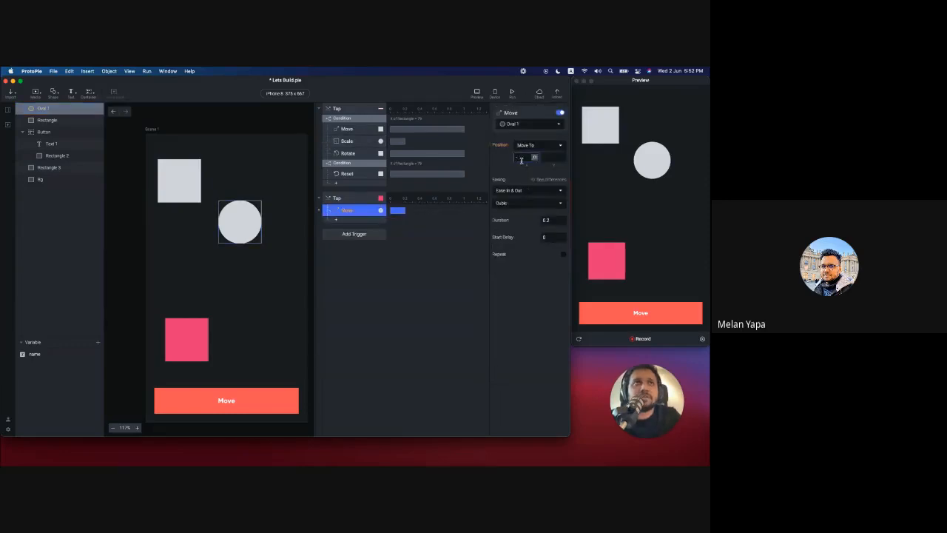
type("100")
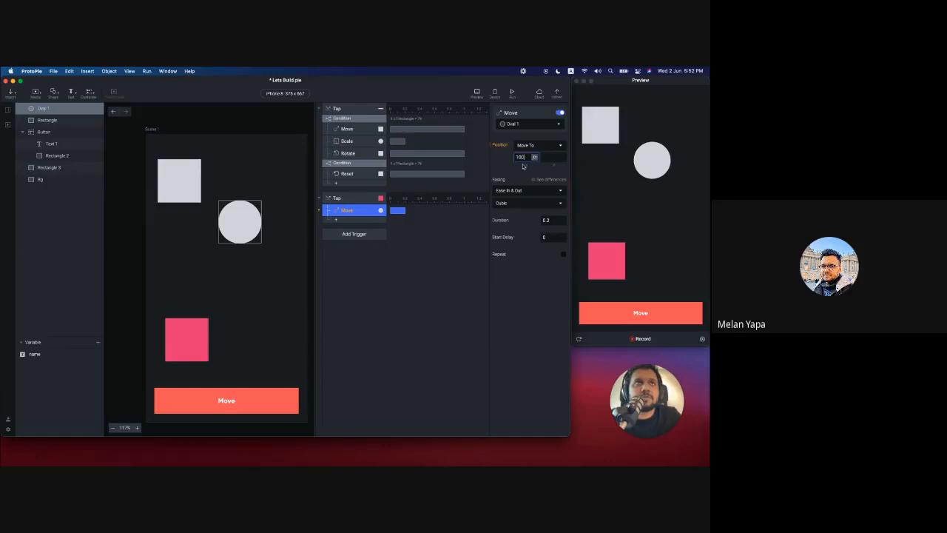
key("Return")
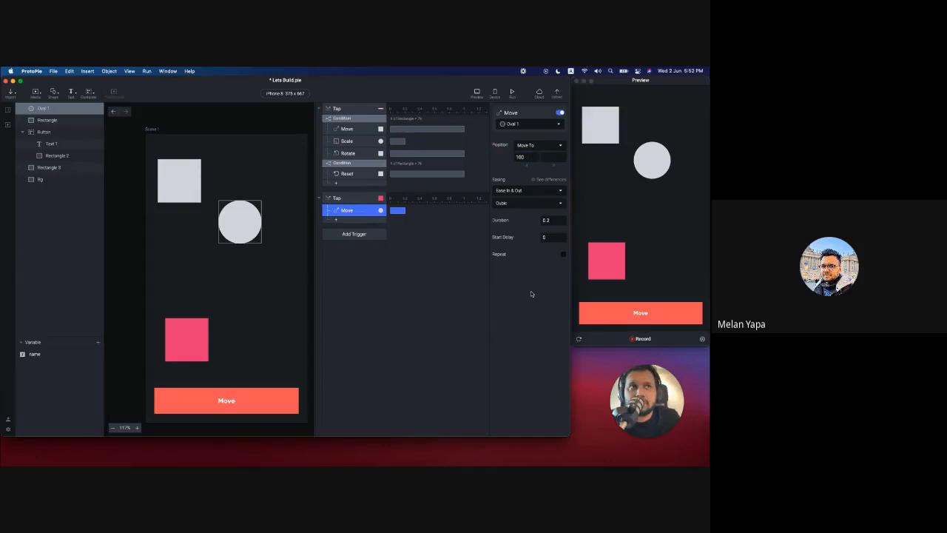
Step: Test the pink rectangle and the Move button in the preview, and restart the preview
left_click(608, 260)
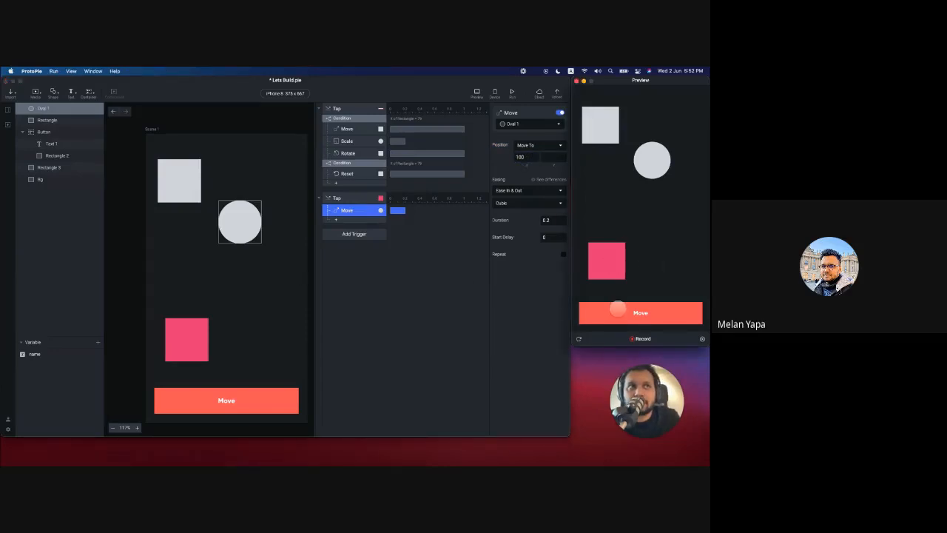
left_click(618, 309)
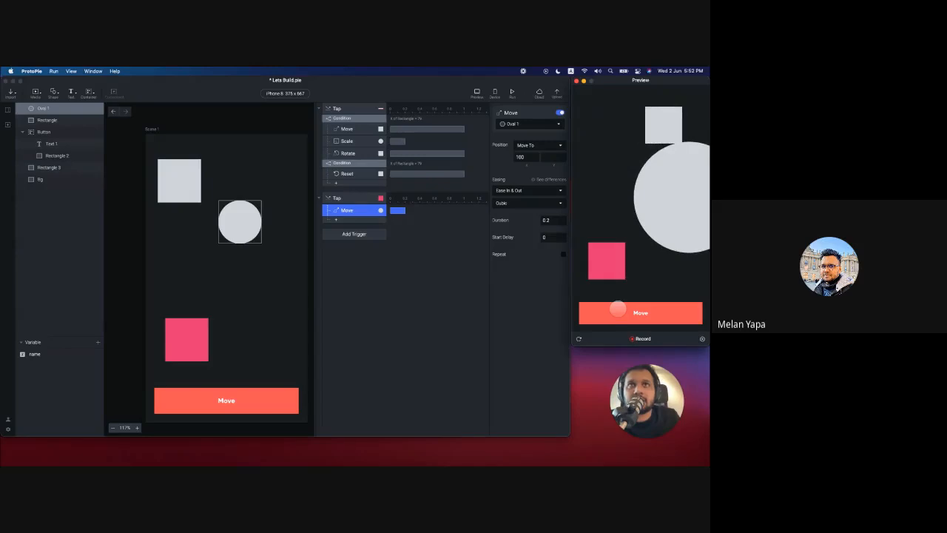
left_click(607, 266)
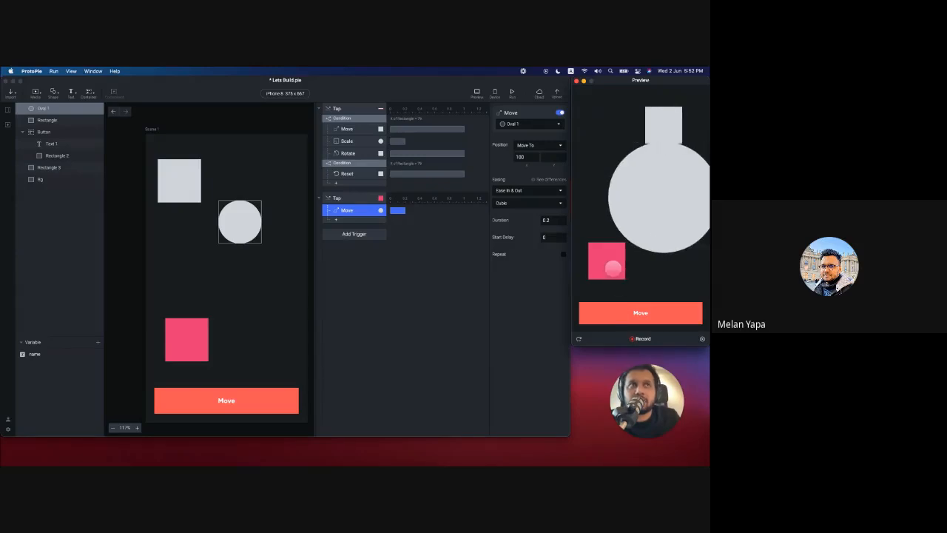
left_click(578, 338)
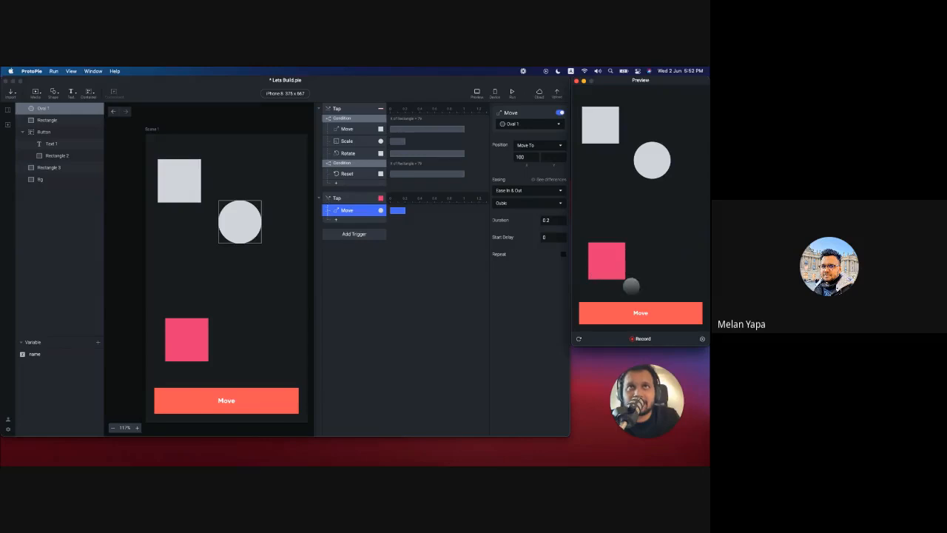
Step: Test the pink rectangle followed by the Move button in the preview, and inspect the pink rectangle's Tap trigger
left_click(607, 259)
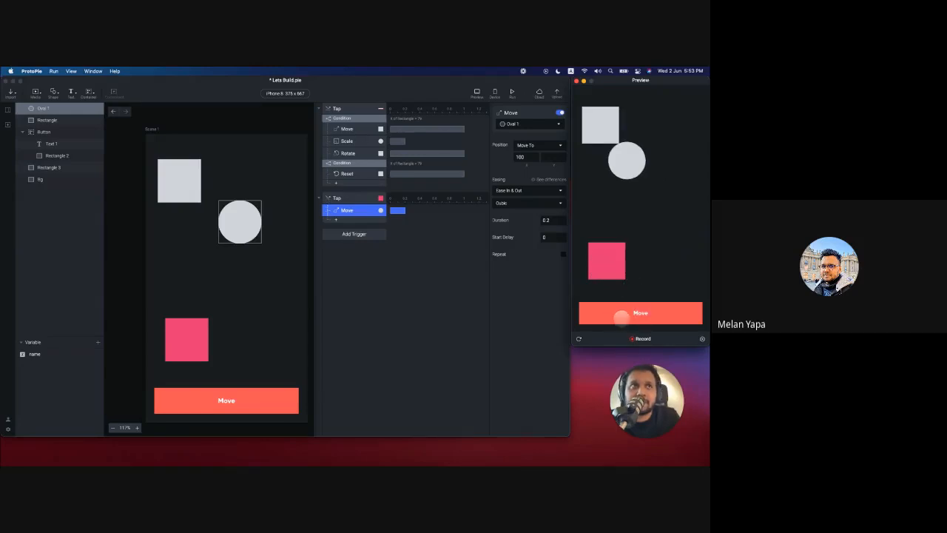
left_click(621, 316)
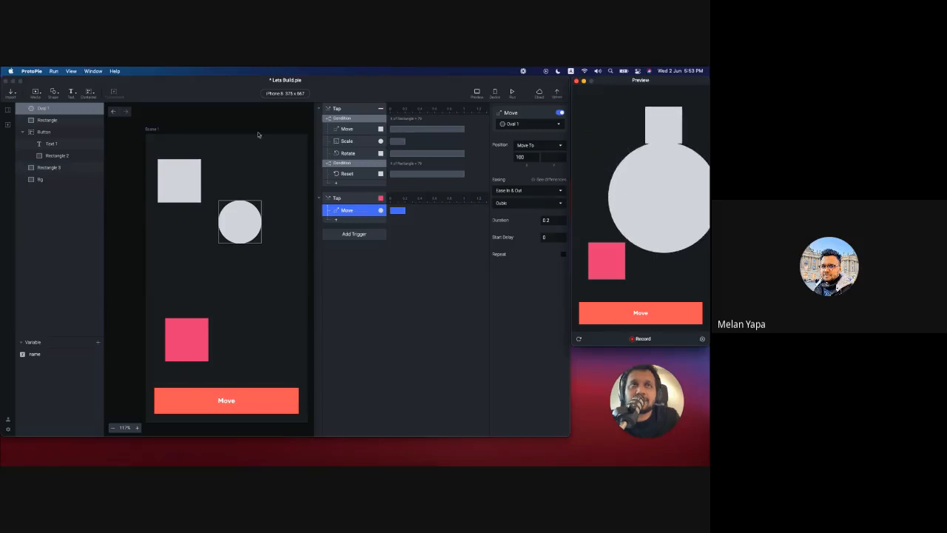
left_click(179, 342)
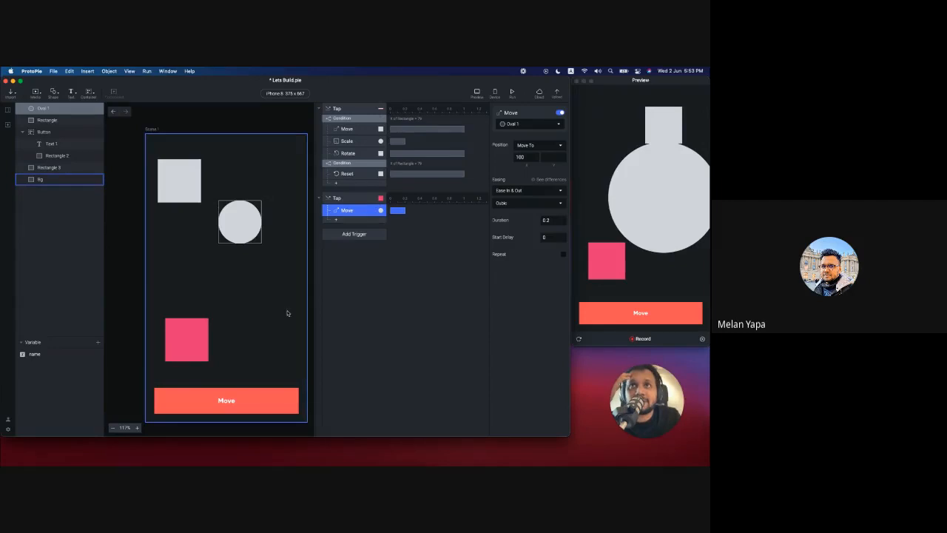
left_click(353, 200)
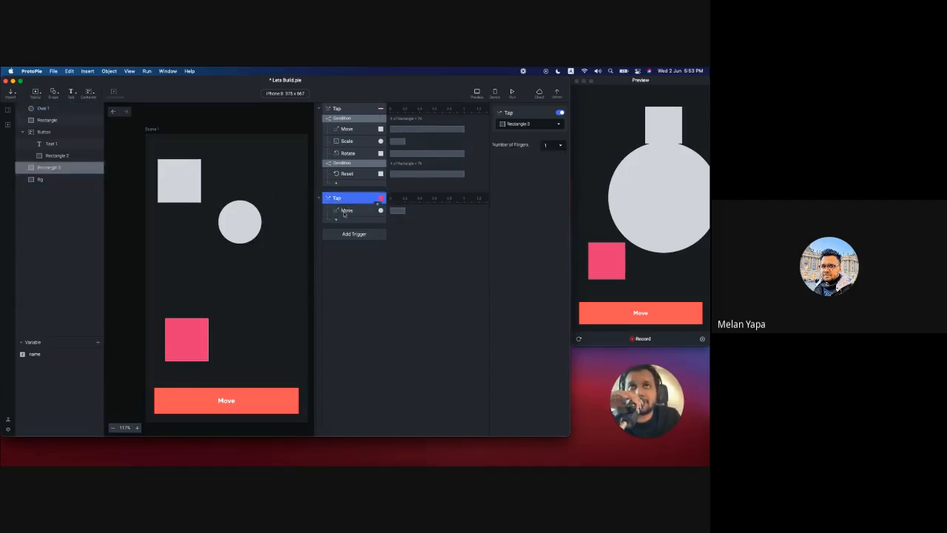
left_click(336, 219)
left_click(426, 210)
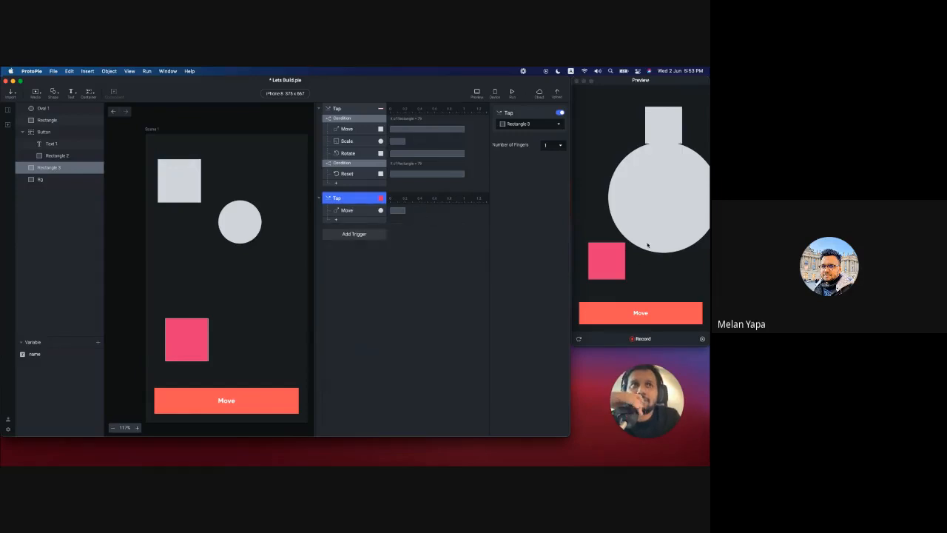
left_click(633, 263)
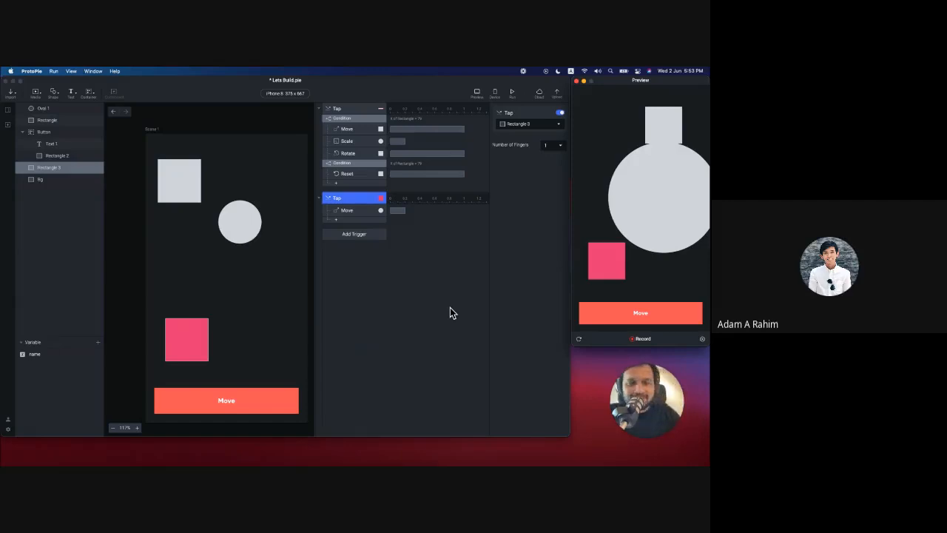
Step: Open the Hi I'm scene and try swiping through its profile pages in the preview
left_click(8, 109)
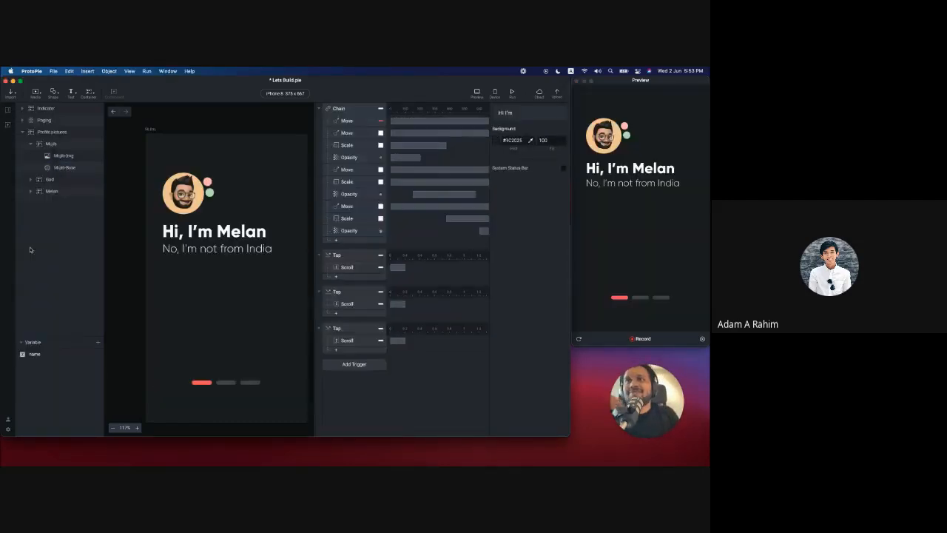
left_click_drag(625, 186, 674, 197)
left_click_drag(608, 205, 636, 212)
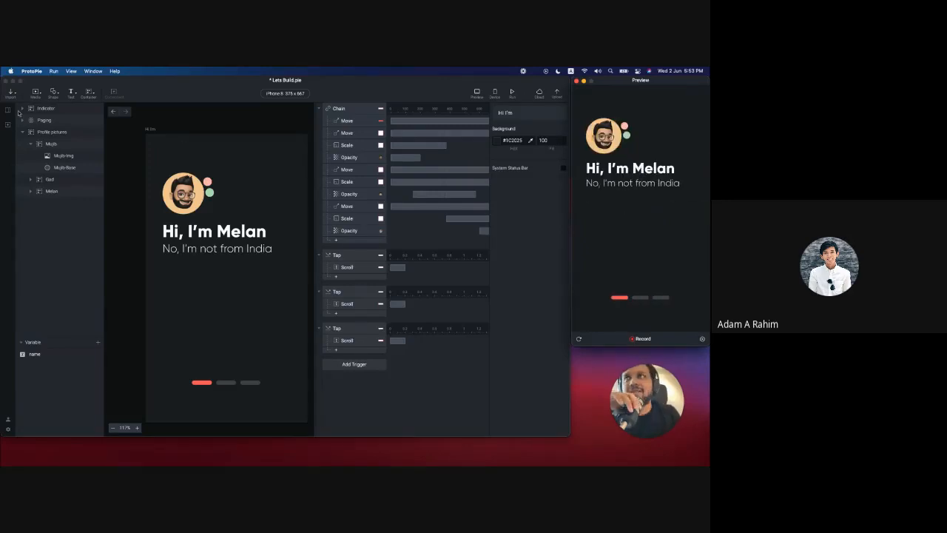
Step: Switch to Figma and view the iPhone 8 - 1 and Hi I'm frames on the Export to ProtoPie page
scroll(456, 217, "right", 3)
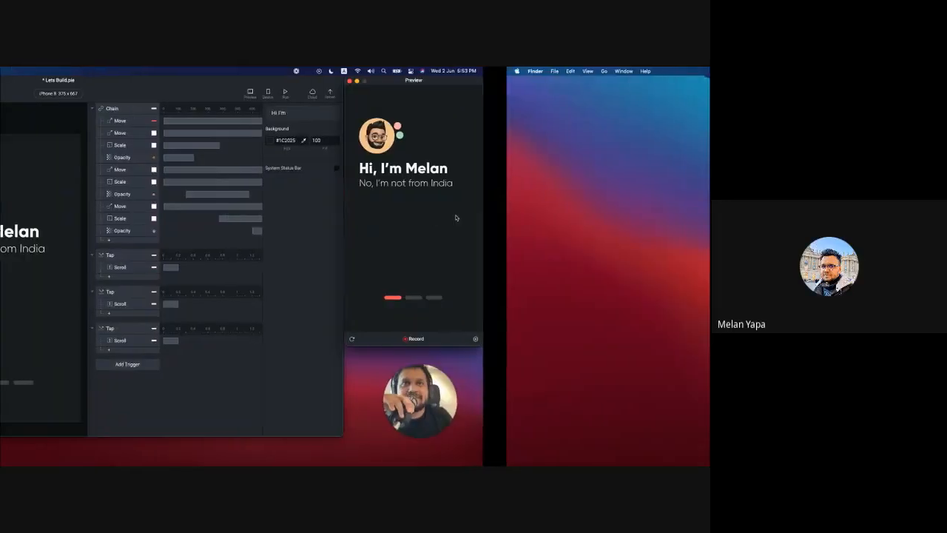
scroll(455, 218, "left", 3)
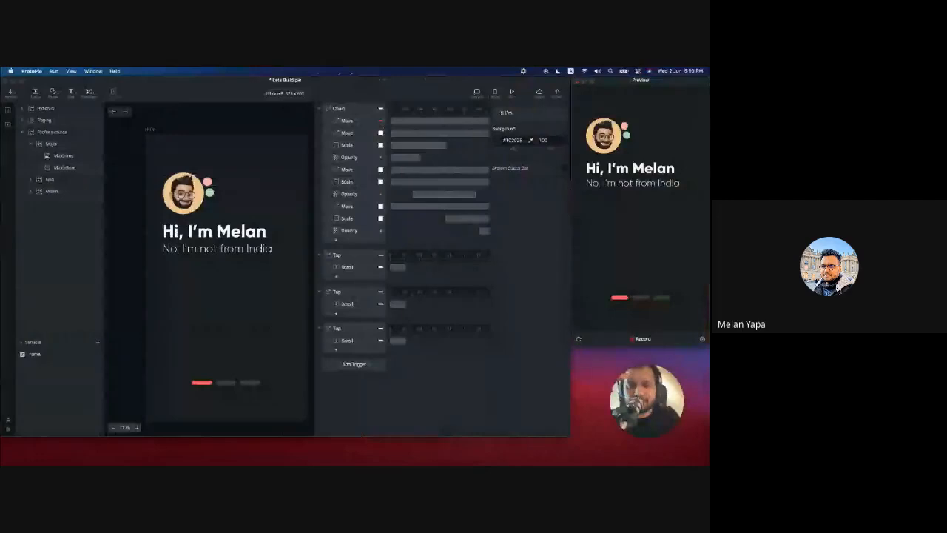
scroll(386, 247, "right", 3)
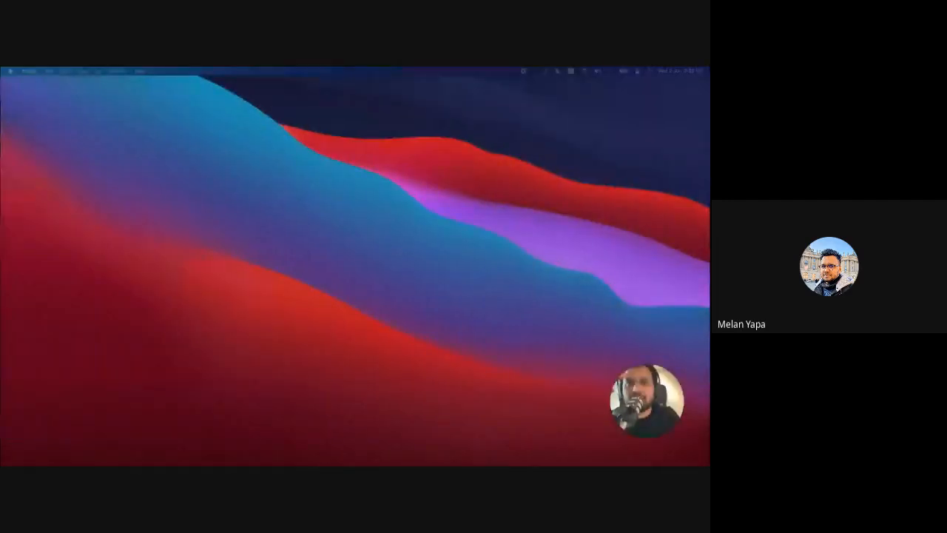
scroll(414, 278, "right", 3)
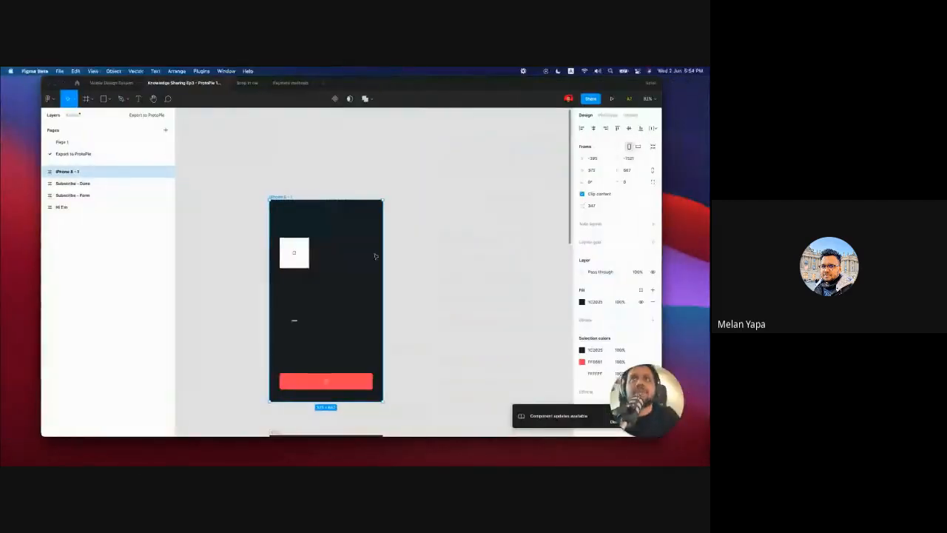
scroll(414, 278, "down", 3)
scroll(338, 210, "left", 3)
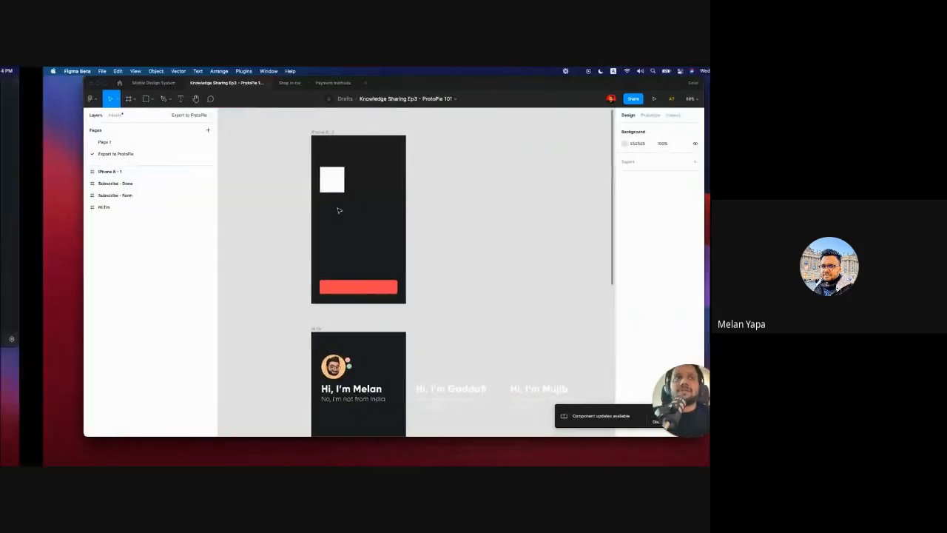
Step: Locate the Hi I'm frame on the canvas, select it and expand its layers
scroll(338, 210, "right", 3)
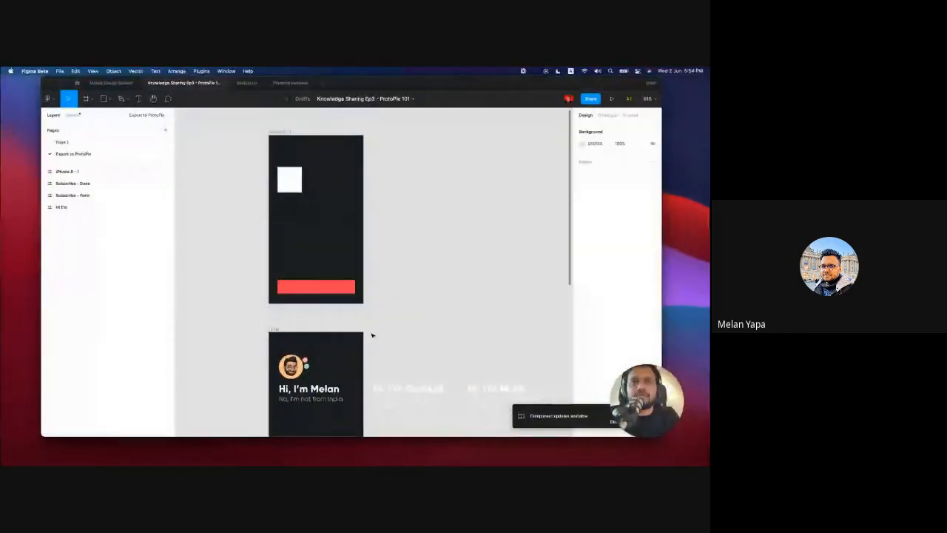
scroll(372, 334, "down", 5)
scroll(372, 333, "up", 5)
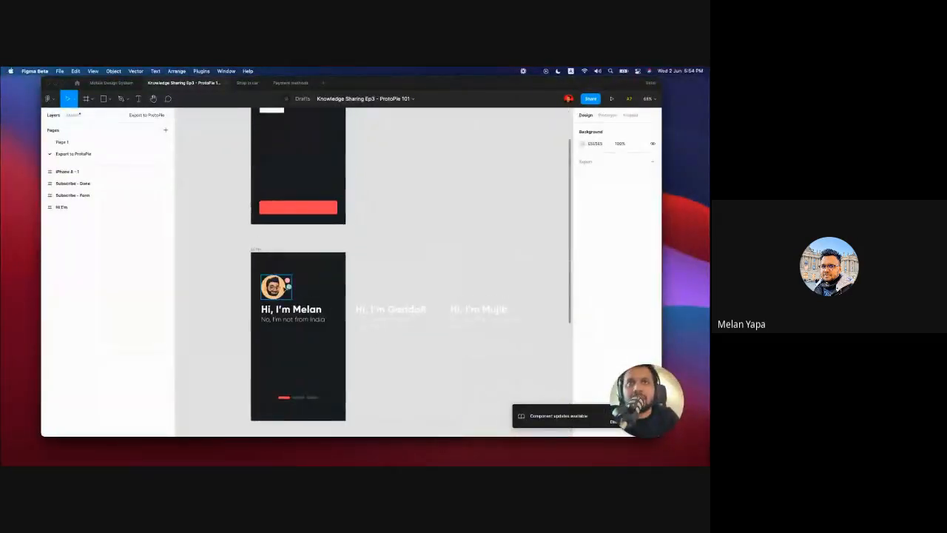
scroll(284, 289, "up", 3)
scroll(342, 222, "down", 3)
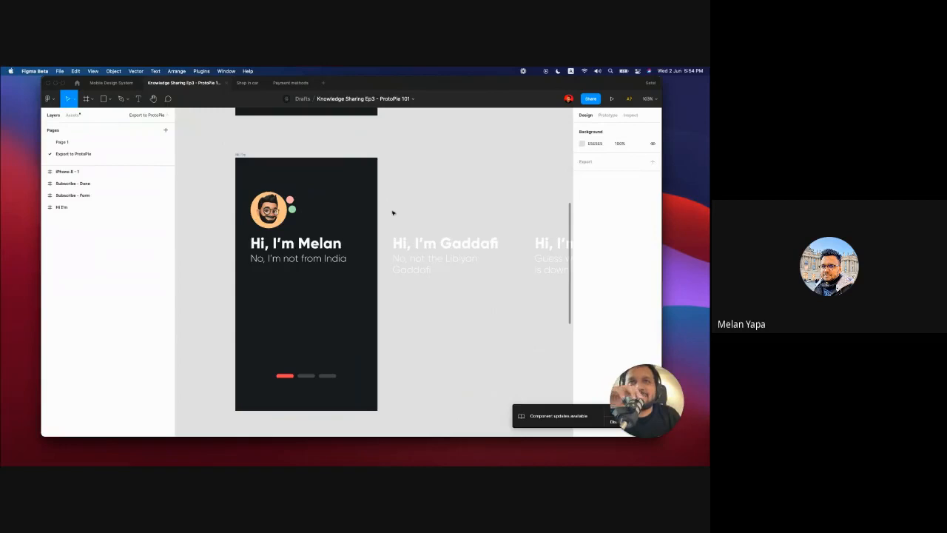
left_click(247, 166)
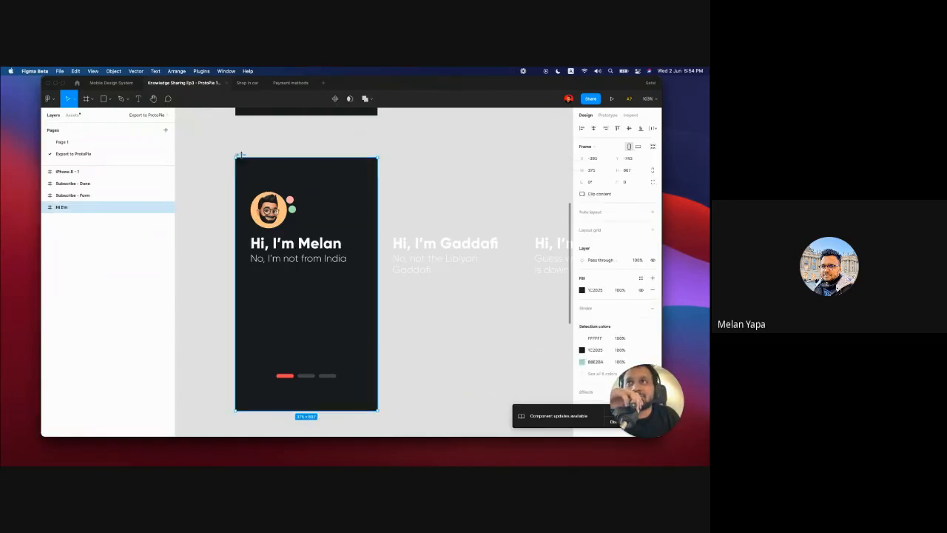
left_click(45, 208)
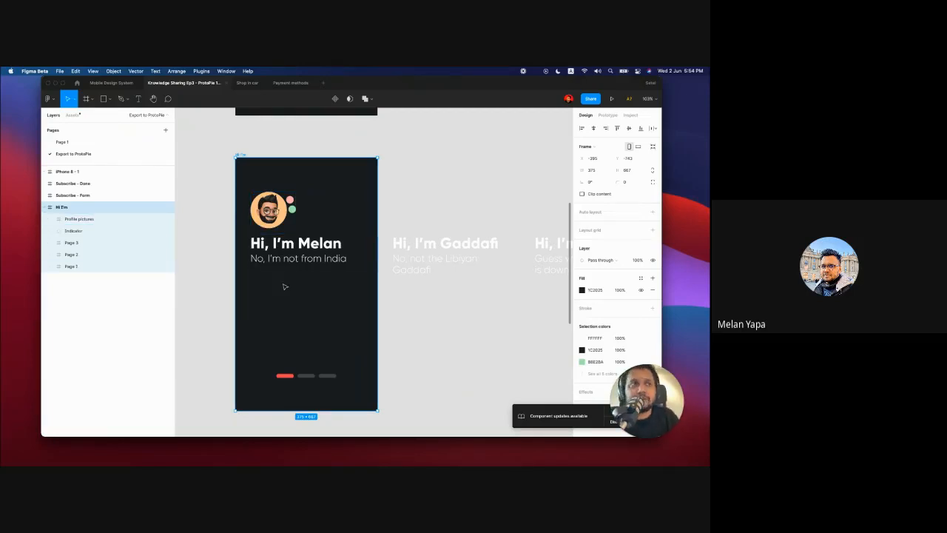
Step: Examine how the Page 1, Page 2 and Page 3 text frames sit side by side in the Hi I'm frame
left_click(306, 265)
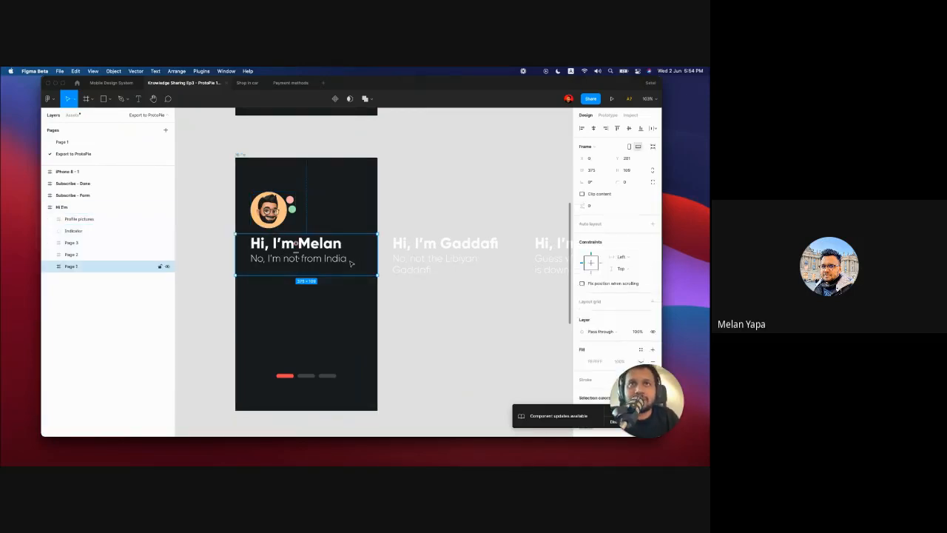
scroll(351, 262, "right", 2)
scroll(423, 249, "down", 2)
left_click(501, 252)
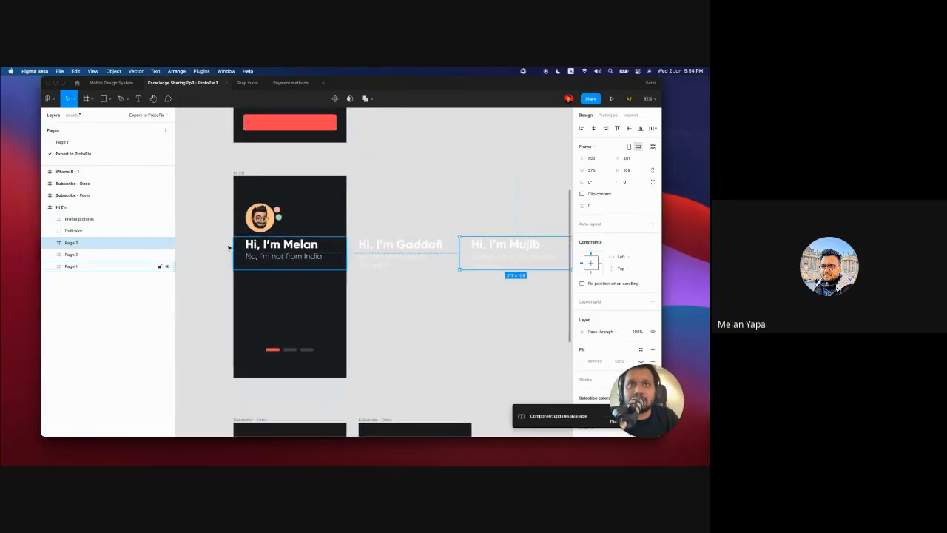
left_click(251, 248)
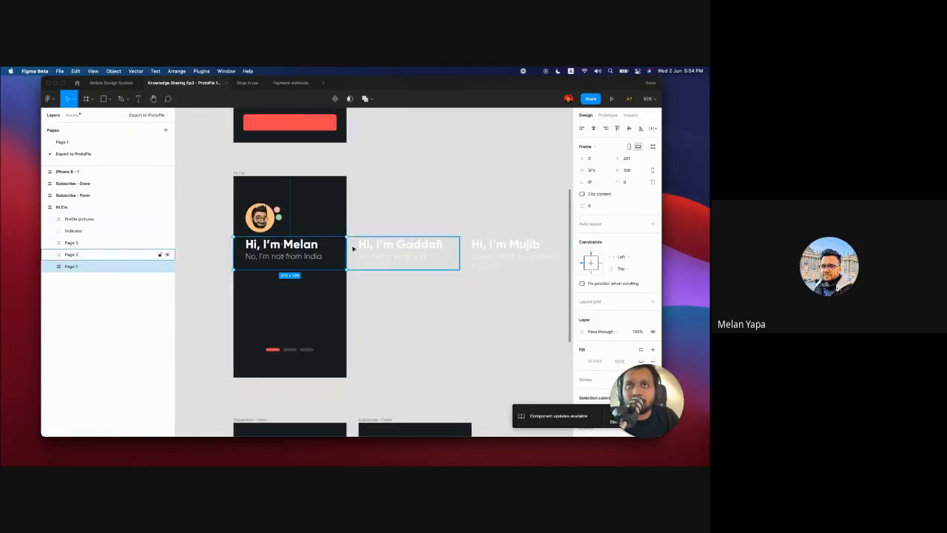
left_click(416, 247)
left_click(511, 251)
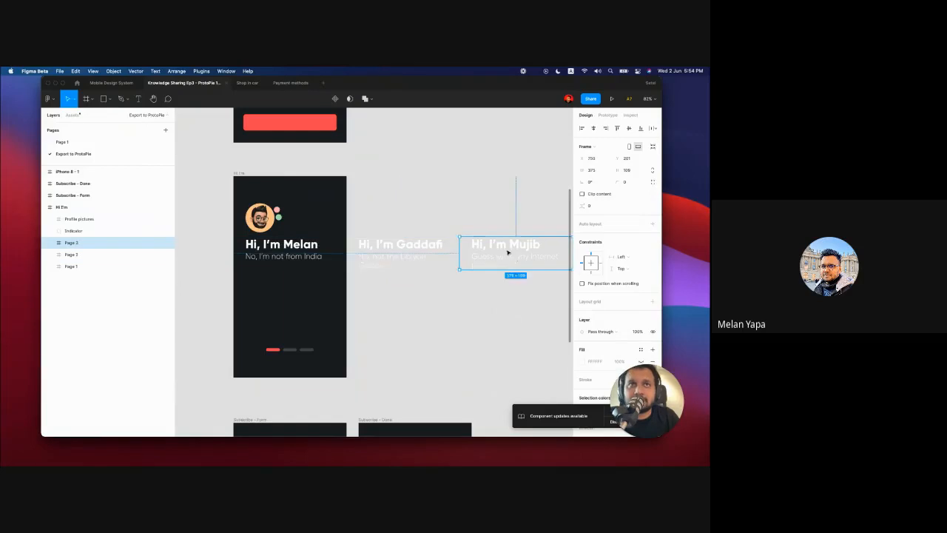
left_click(381, 259)
left_click(327, 257)
left_click(393, 257)
left_click(514, 256)
left_click(399, 258)
left_click(337, 244)
left_click(386, 250)
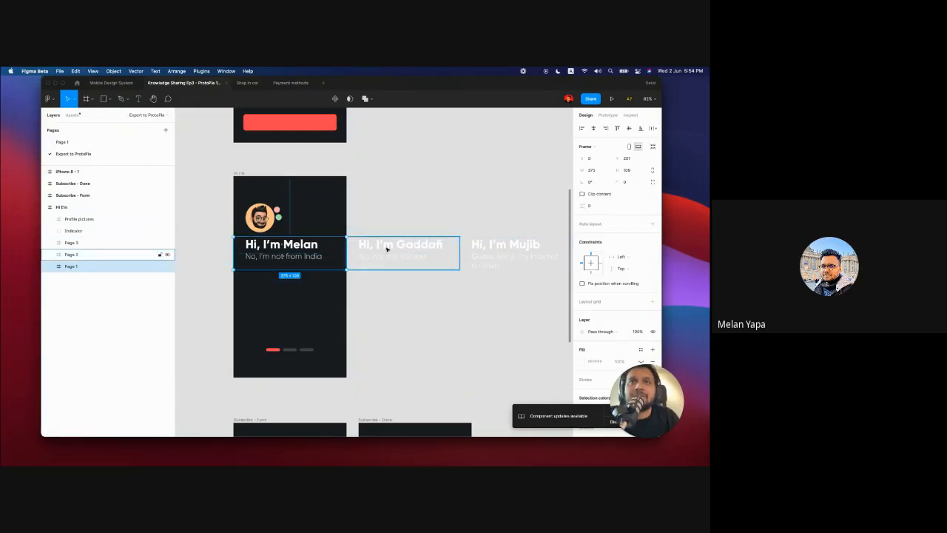
left_click(511, 255)
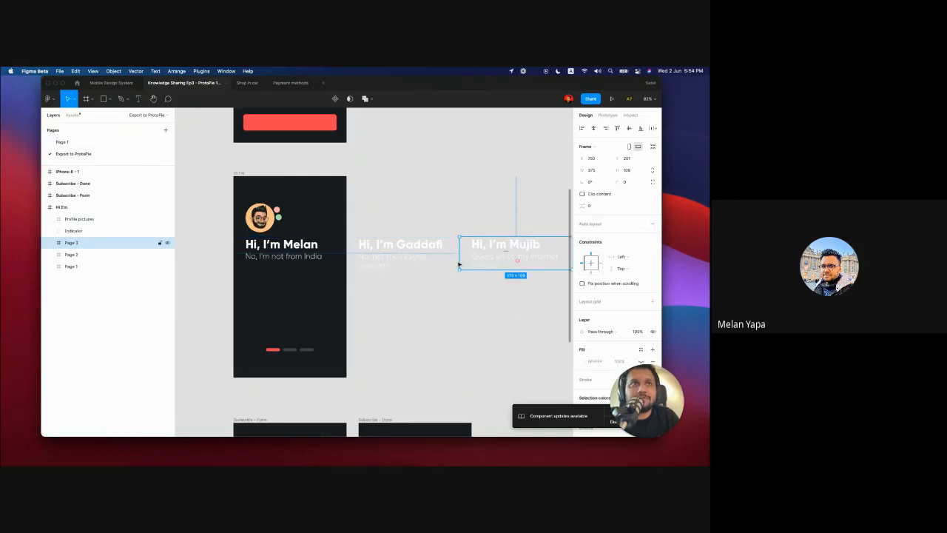
left_click(400, 255)
left_click(323, 259)
left_click(400, 255)
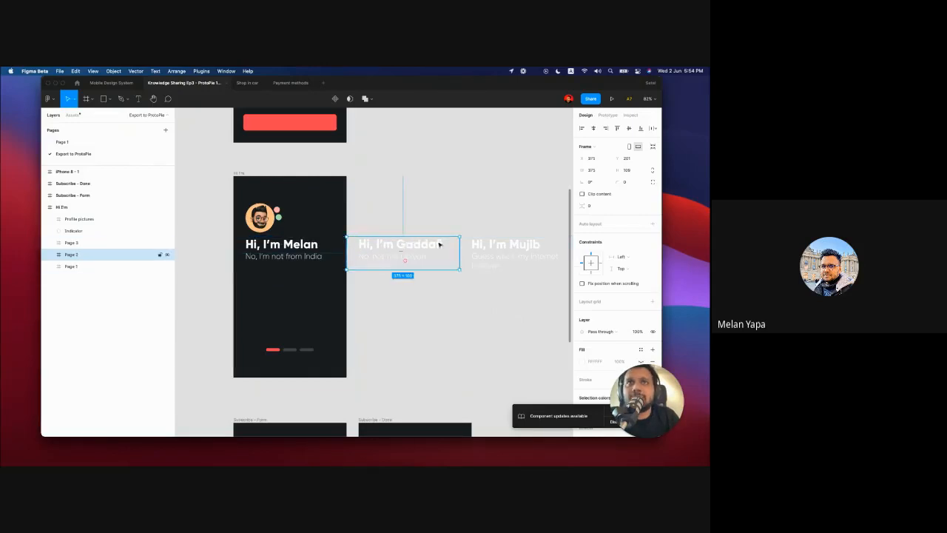
left_click(511, 255)
left_click(399, 255)
left_click(311, 255)
Step: Try moving the red Current bar away from the Indicator's base bars, and undo the move
scroll(255, 321, "up", 10)
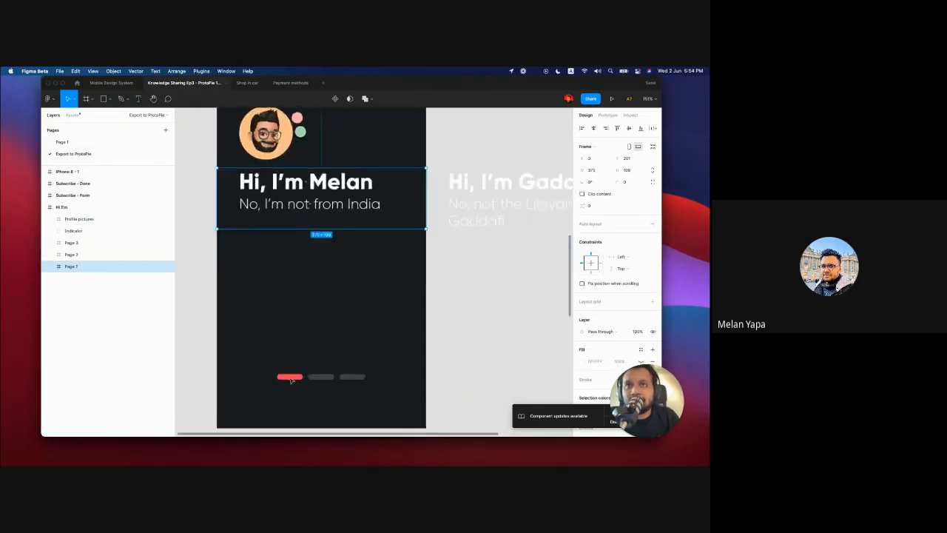
scroll(302, 239, "up", 1)
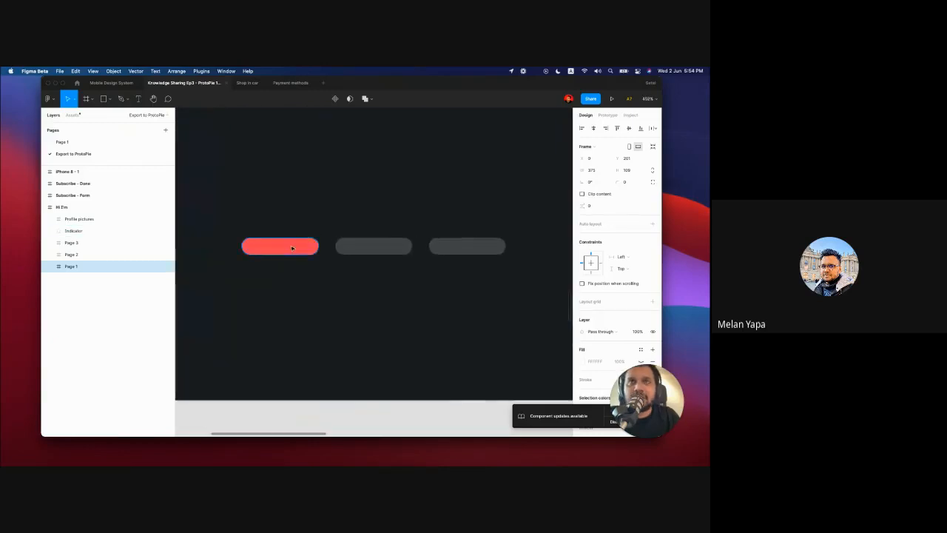
double_click(291, 247)
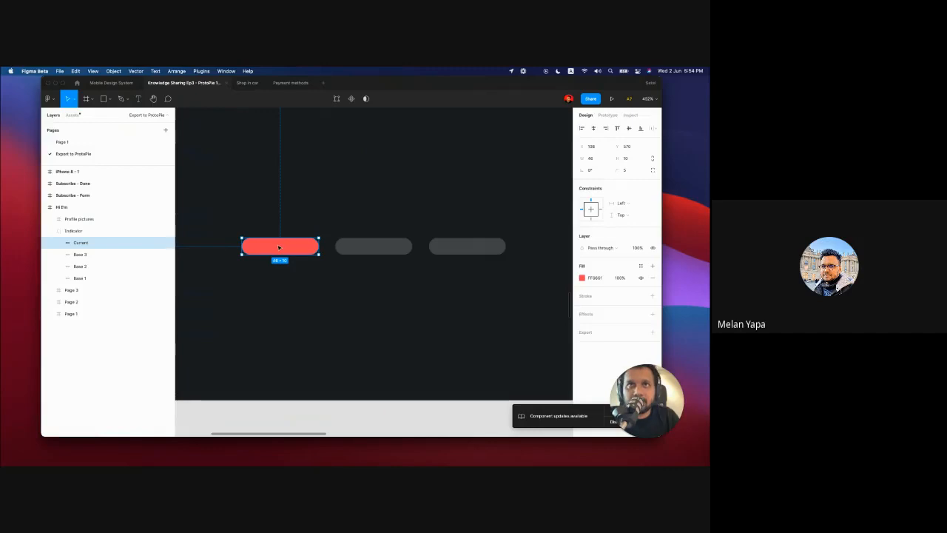
left_click_drag(278, 247, 325, 193)
key("super+z")
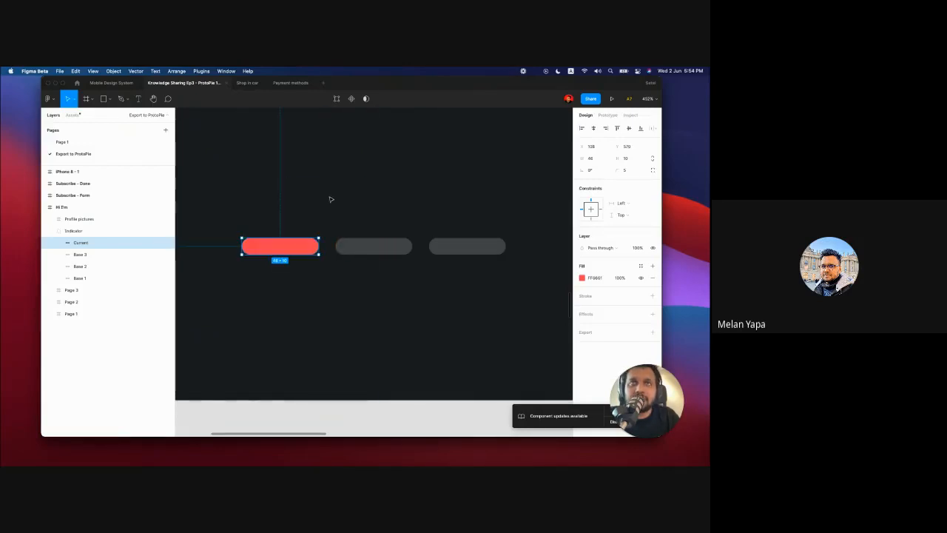
Step: Inspect the two uncovered grey base bars, Base 2 and Base 3, in the Indicator group
left_click(364, 245)
left_click(467, 246)
scroll(458, 268, "down", 8)
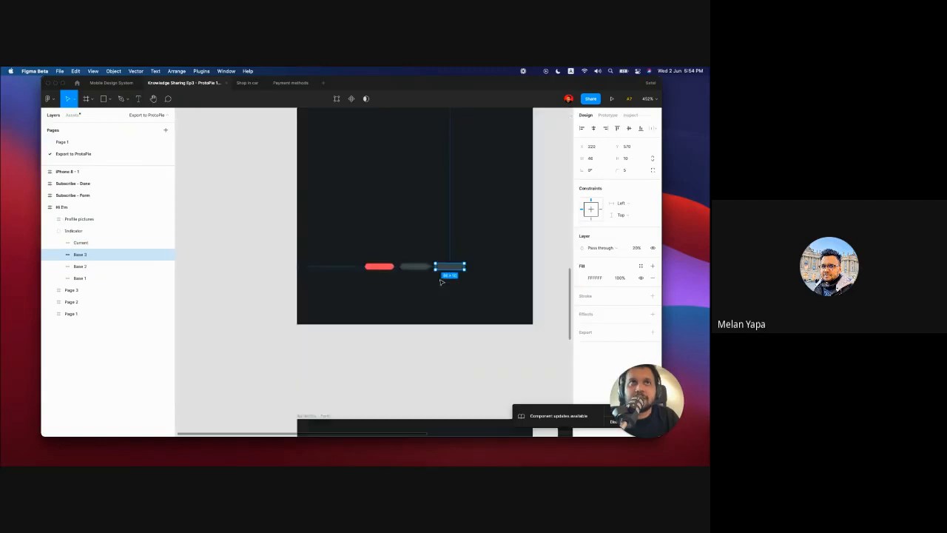
Step: Examine the Profile pictures group, and switch to ProtoPie to preview its transition by swiping toward the second page
scroll(459, 269, "up", 5)
scroll(428, 217, "up", 6)
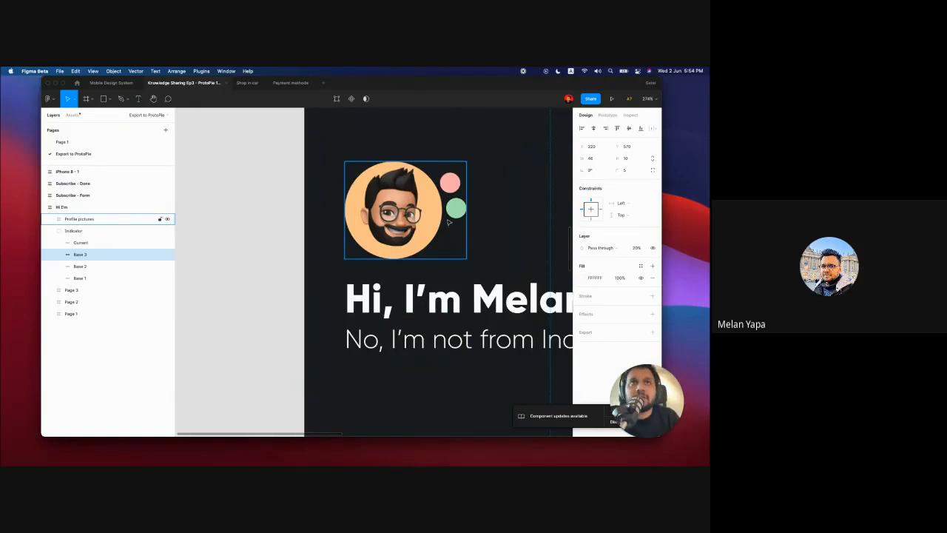
key("ctrl+Left")
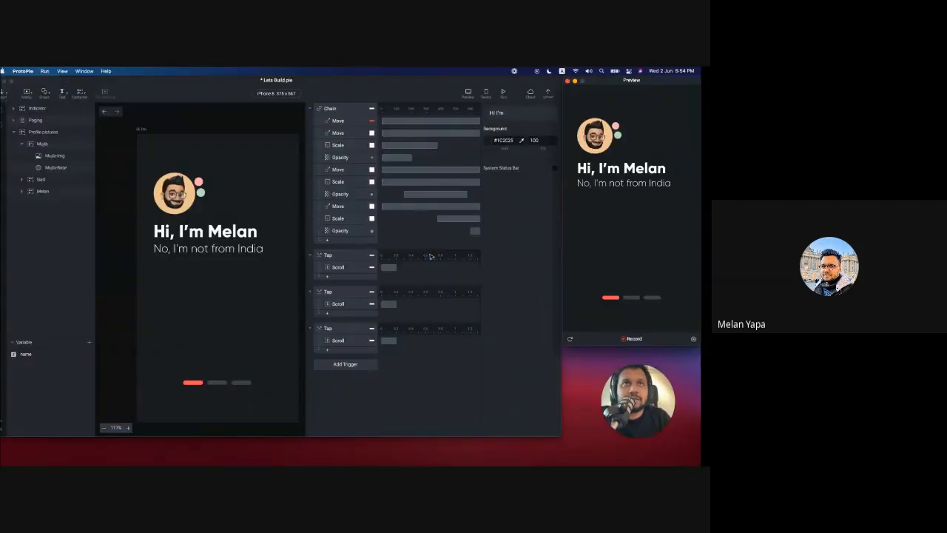
left_click_drag(647, 245, 598, 239)
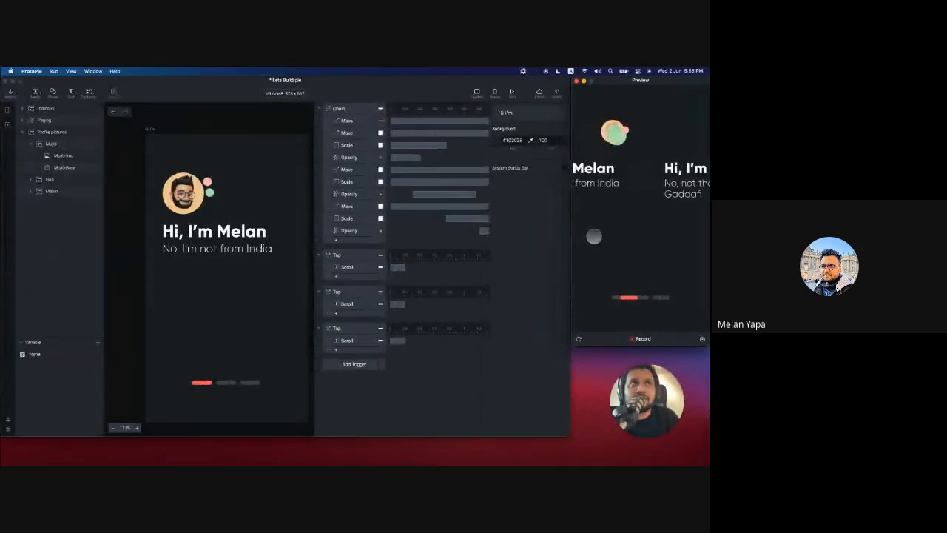
Step: Switch back to Figma, try 42% opacity on the large profile picture's image layer, and restore it to 100%
key("ctrl+Right")
left_click(384, 222)
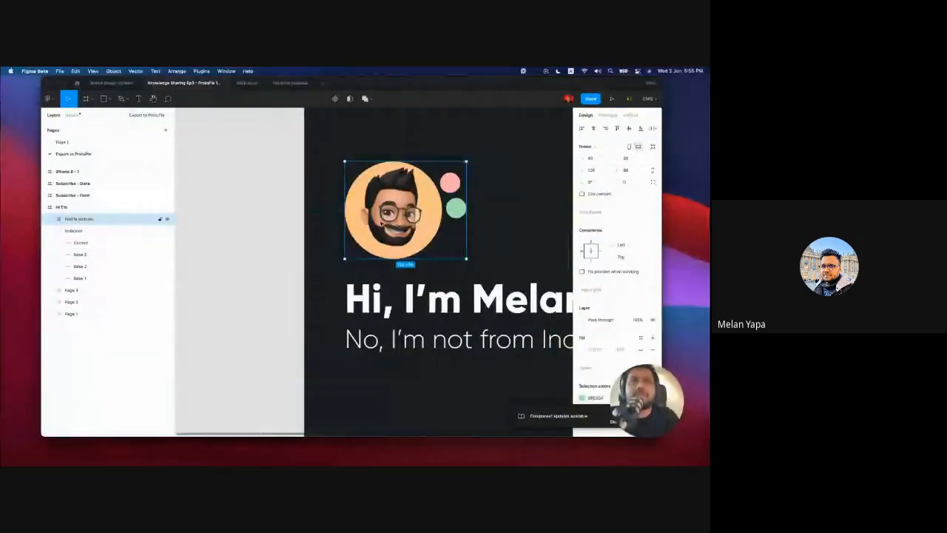
double_click(381, 224)
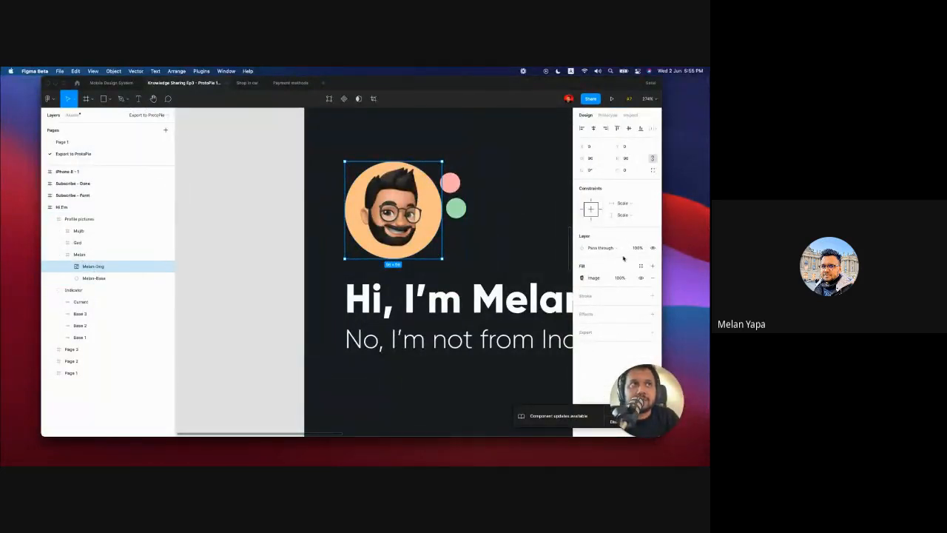
key("4")
key("2")
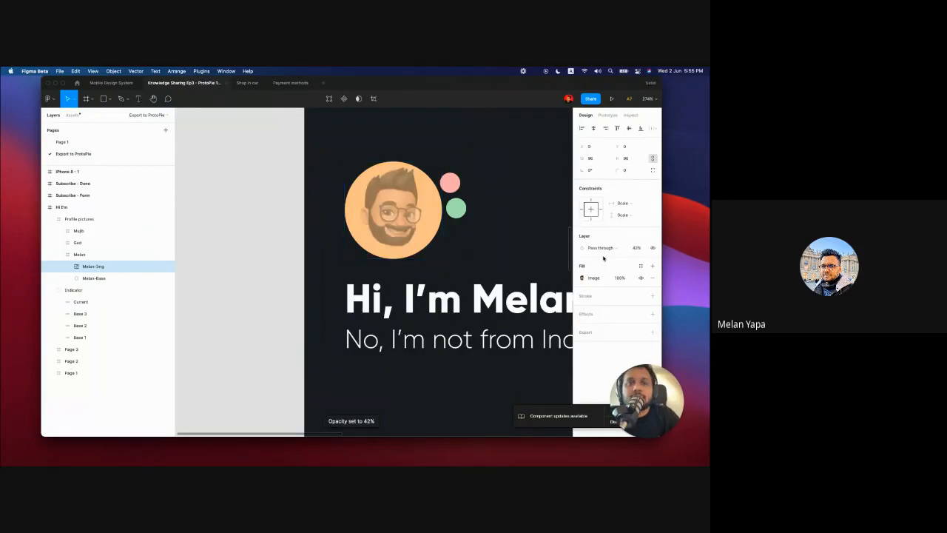
key("0")
Step: Try opacities of 0%, 50% and 15% on the profile image layer, and restore it to 100%
left_click(637, 249)
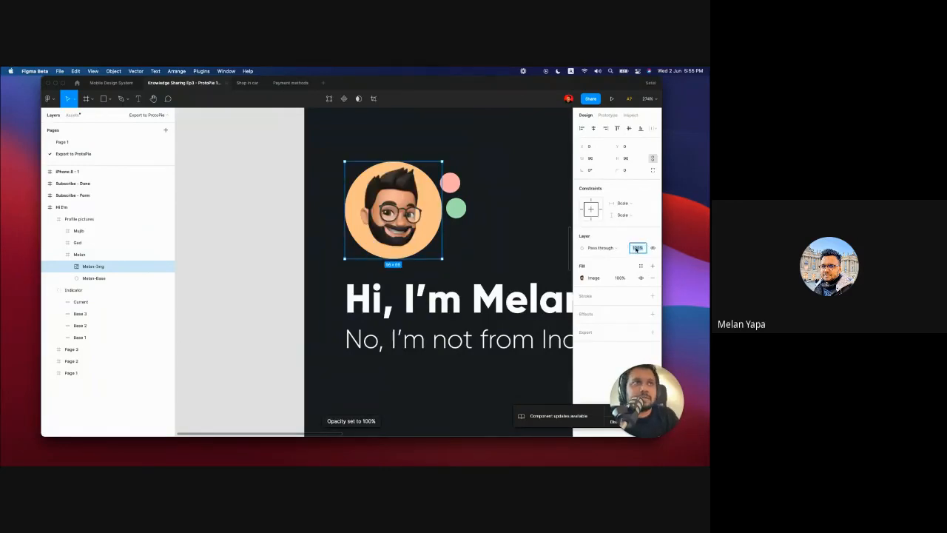
type("0")
key("Return")
left_click(636, 249)
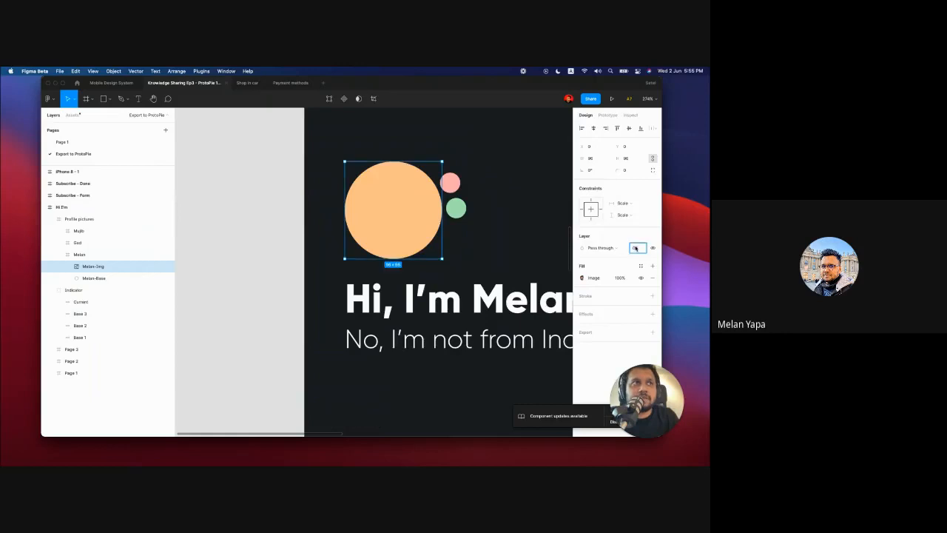
type("50")
key("Return")
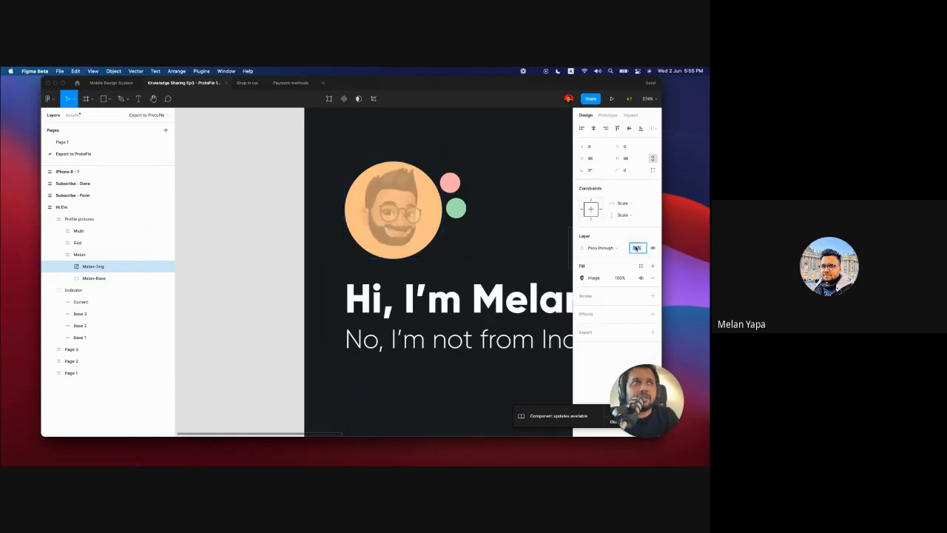
type("15")
key("Return")
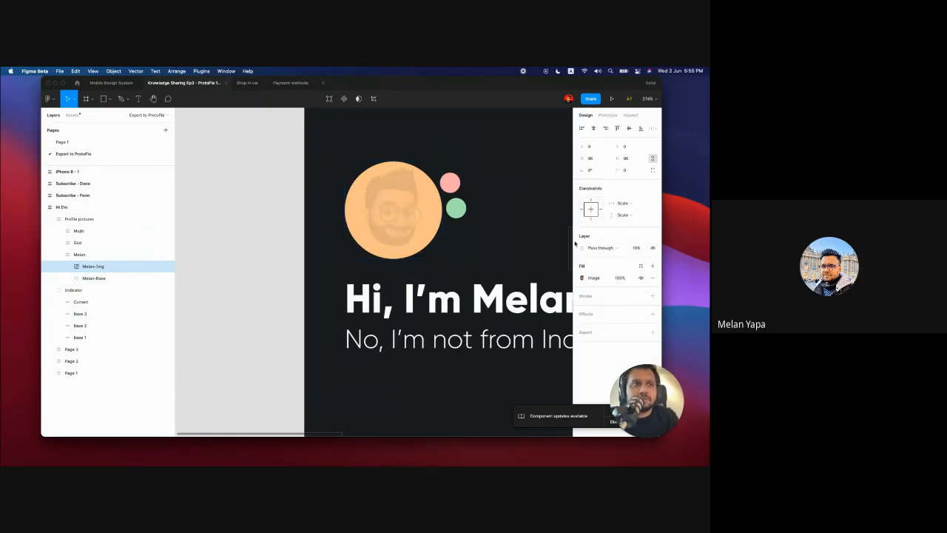
key("0")
scroll(361, 188, "down", 5)
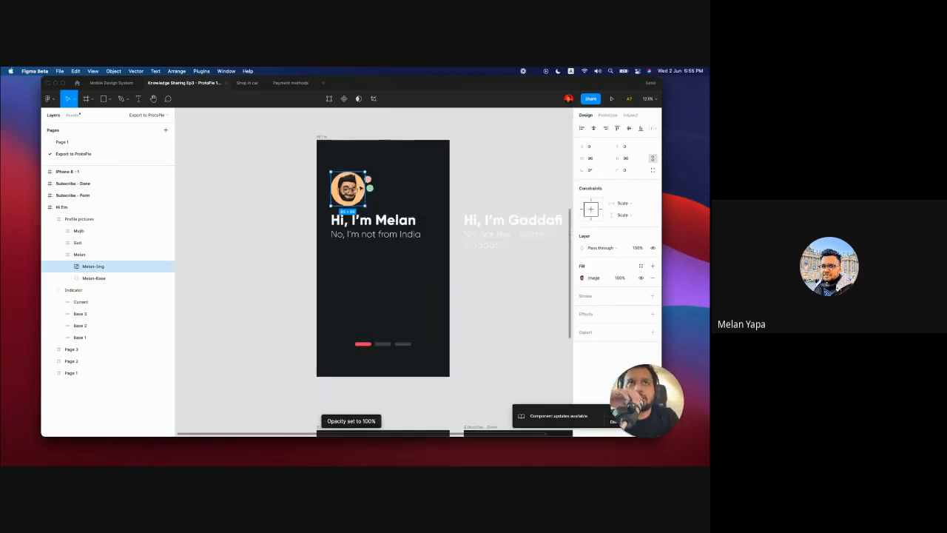
left_click(276, 239)
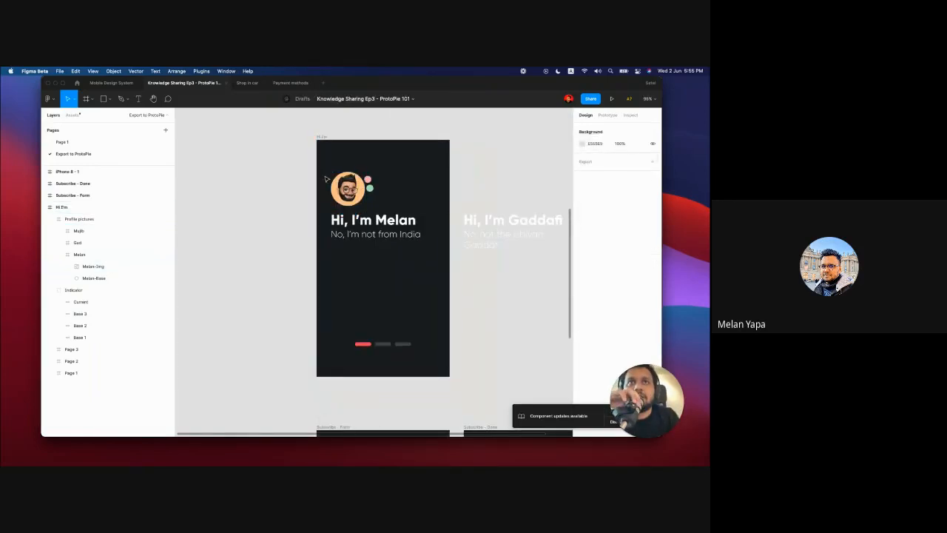
key("super+Tab")
key("super+Tab")
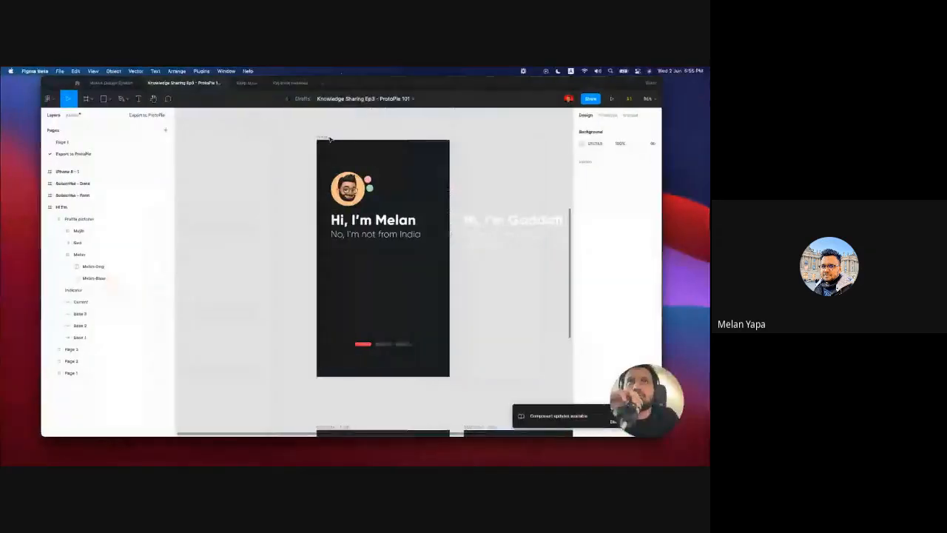
left_click(324, 138)
key("super+slash")
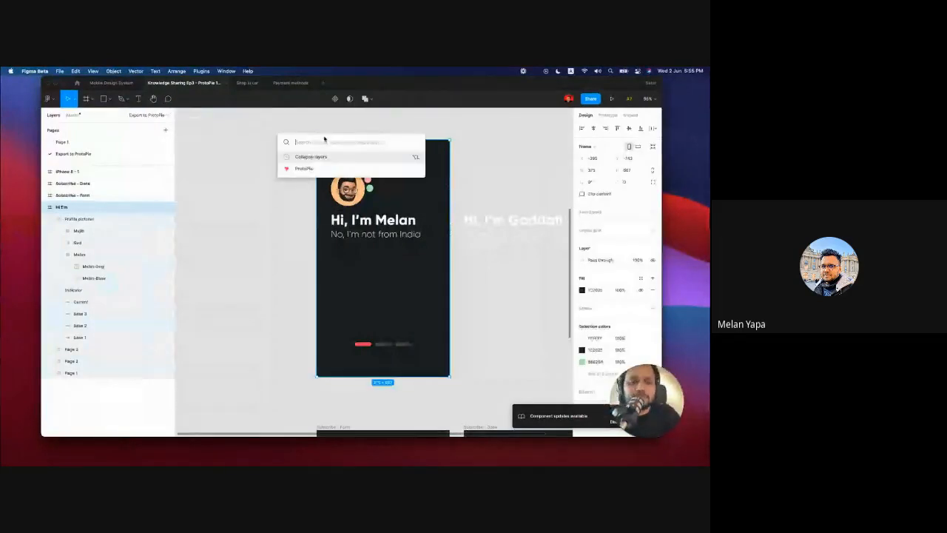
key("Escape")
key("Escape")
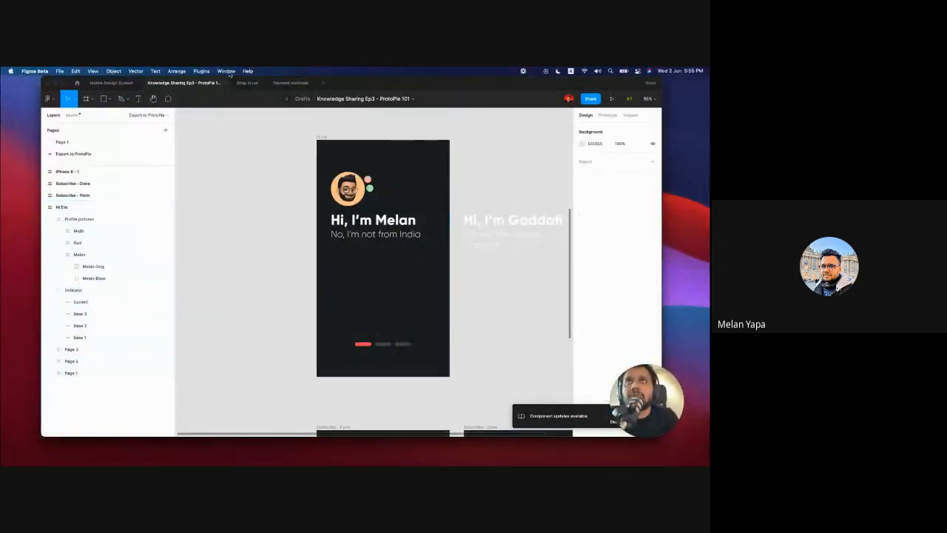
Step: Select the Hi I'm frame and export it as one scene to ProtoPie with the ProtoPie plugin
left_click(201, 71)
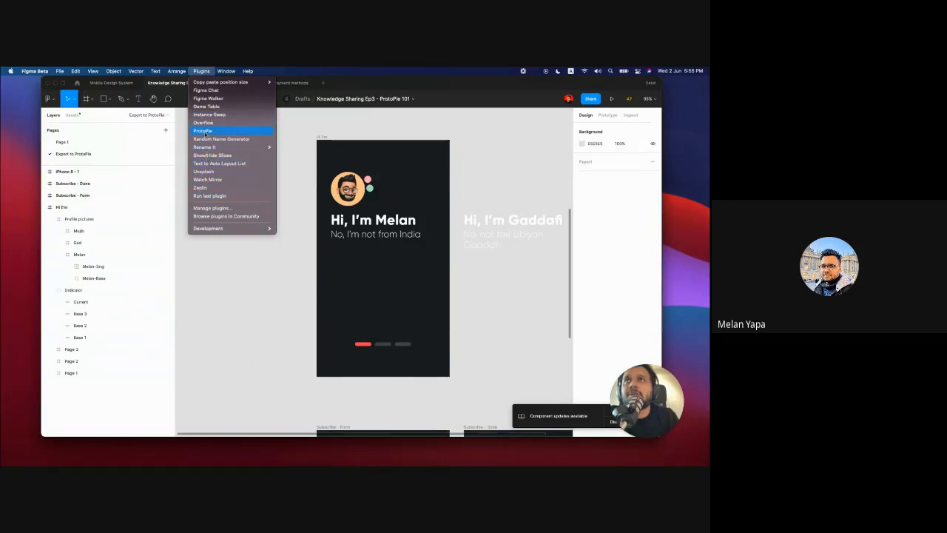
left_click(318, 137)
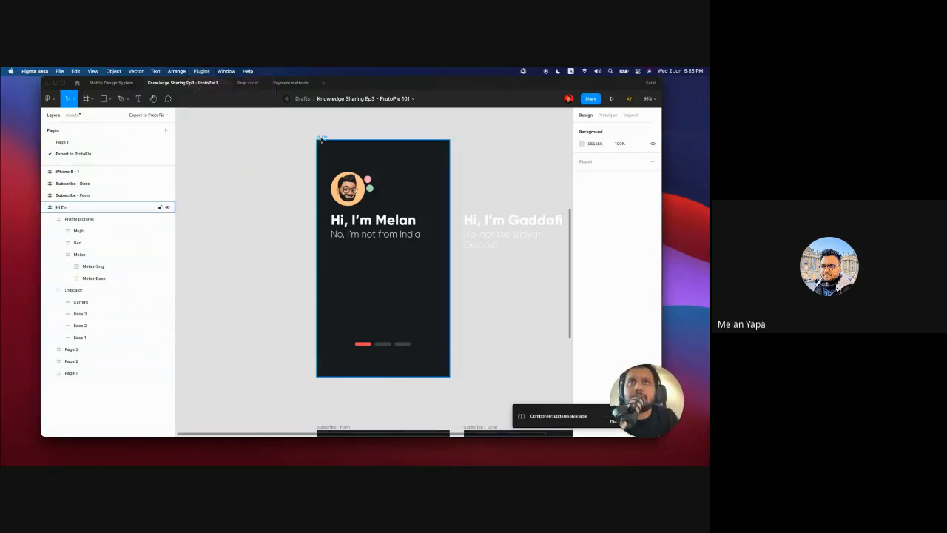
left_click(321, 139)
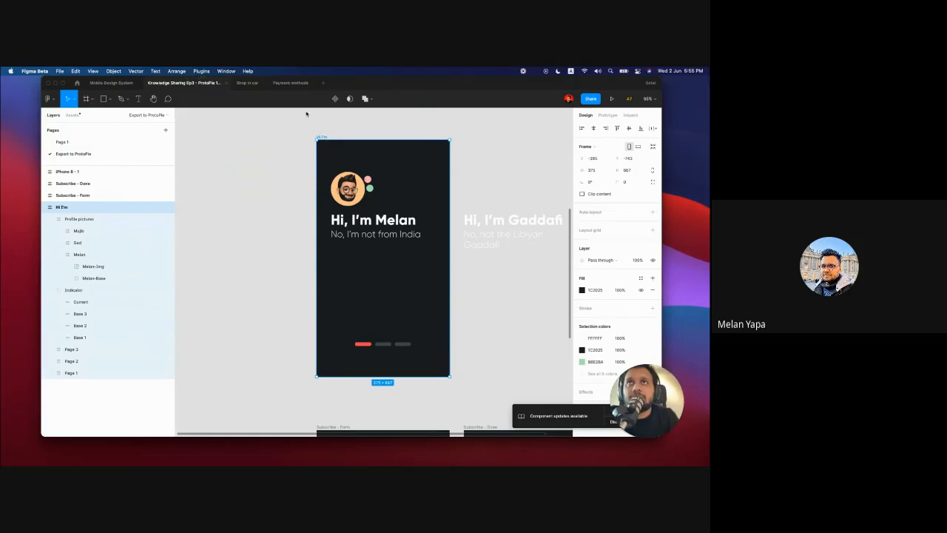
scroll(362, 212, "down", 5)
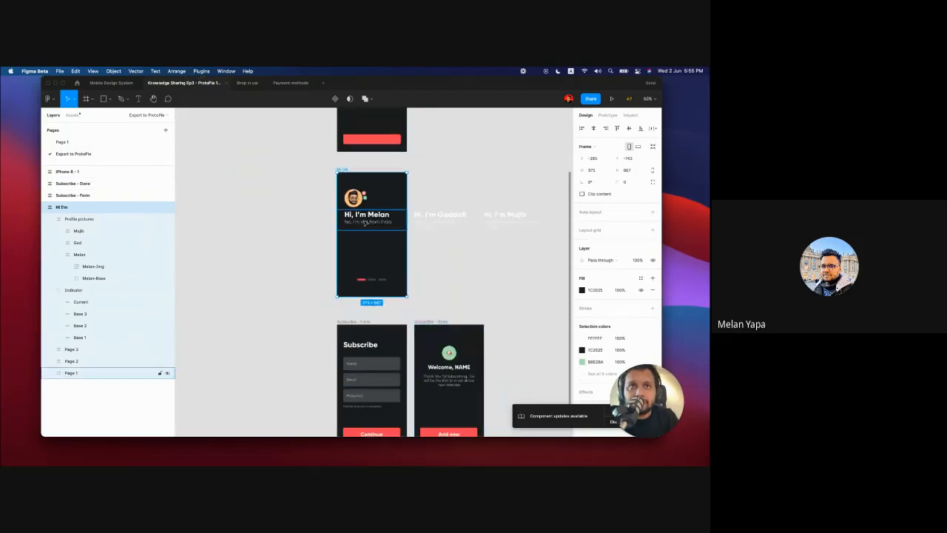
scroll(360, 185, "up", 6)
left_click(201, 71)
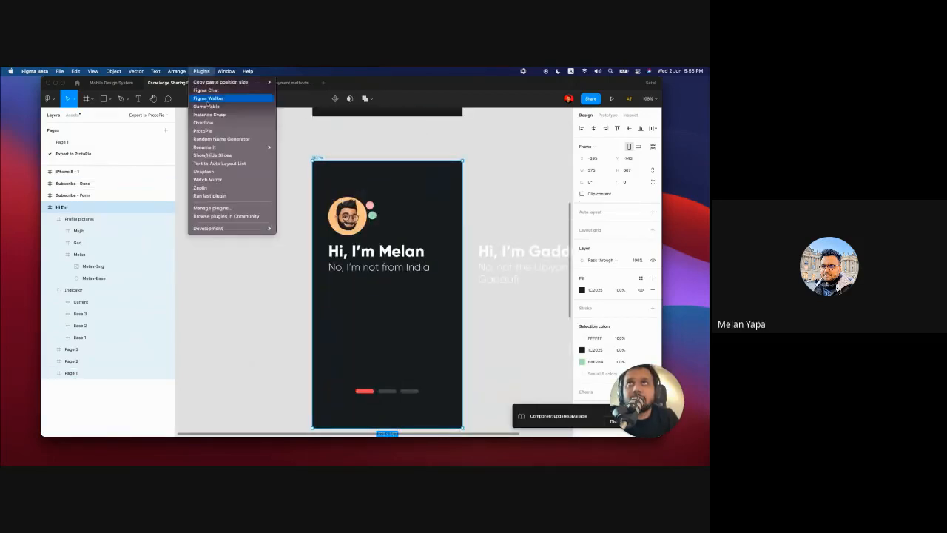
left_click(203, 131)
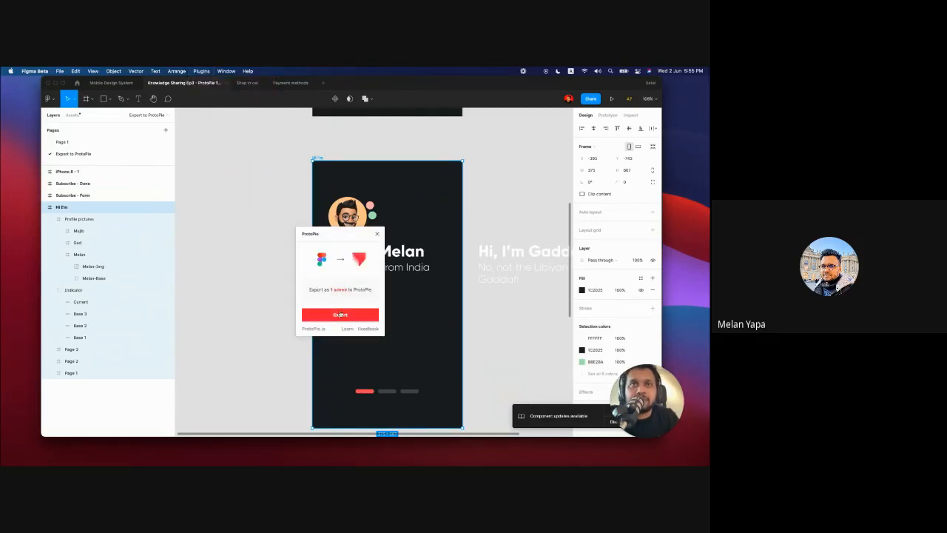
left_click(340, 315)
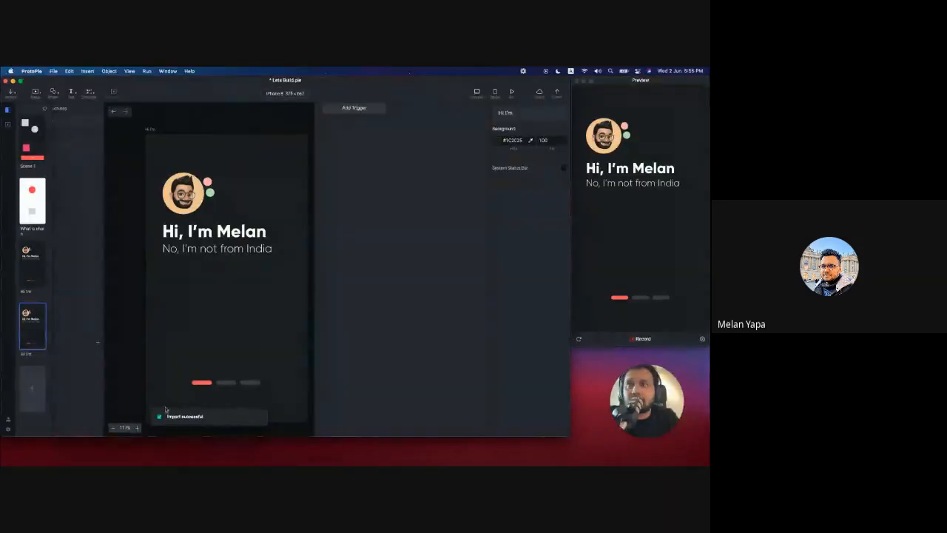
Step: Compare the two Hi I'm scenes in ProtoPie, keep the newly imported one active, and uncover its full layer list
left_click(25, 273)
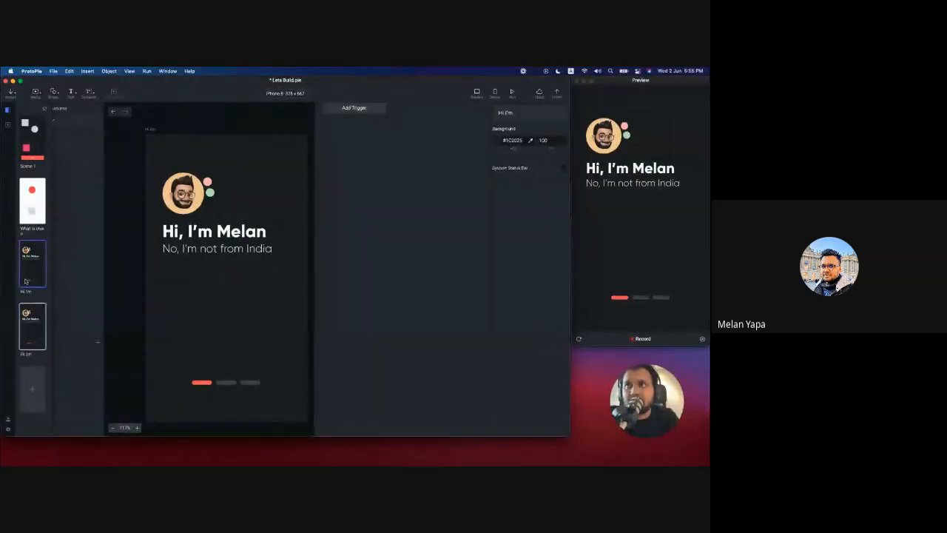
left_click(28, 314)
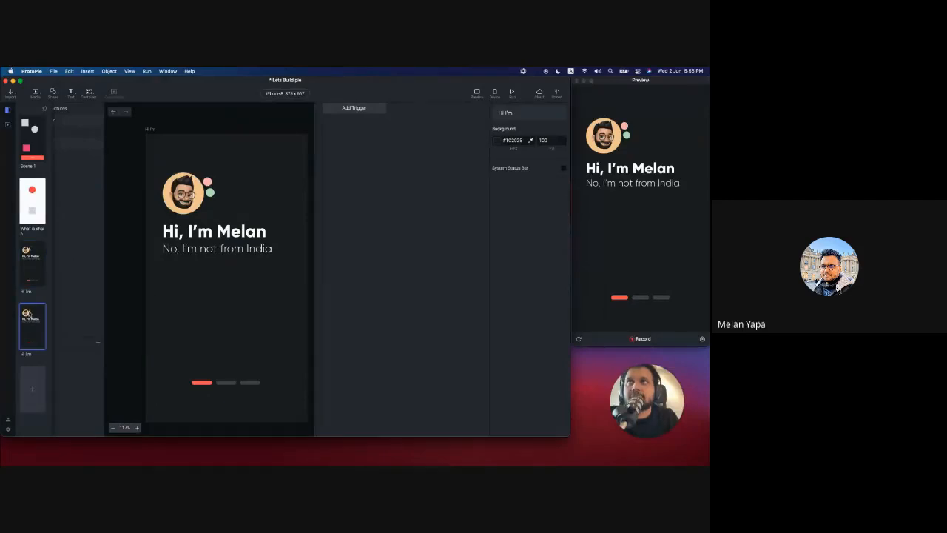
left_click(624, 224)
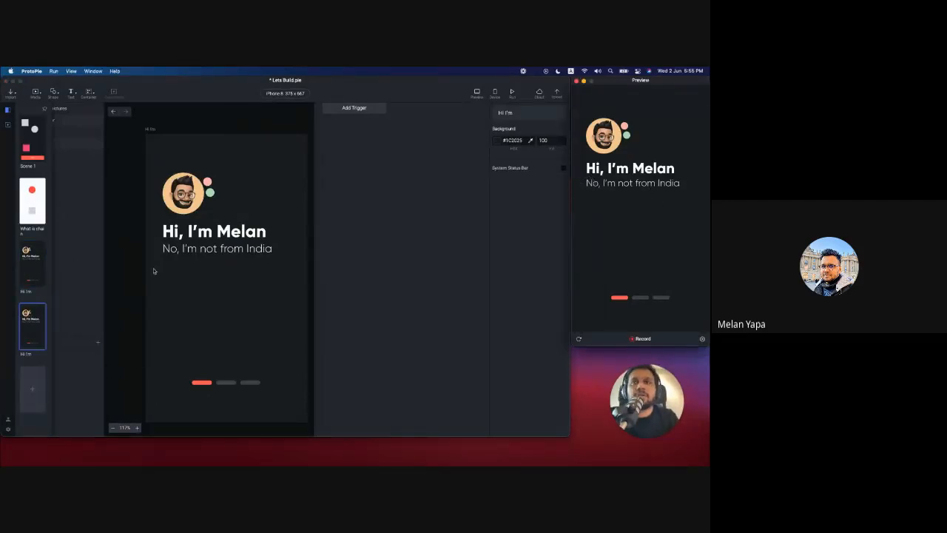
scroll(220, 257, "right", 1)
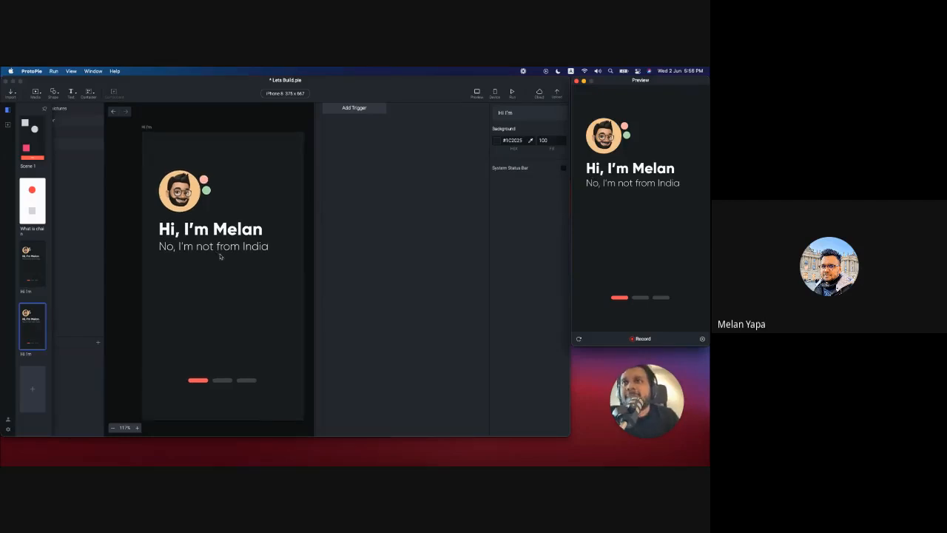
left_click(81, 151)
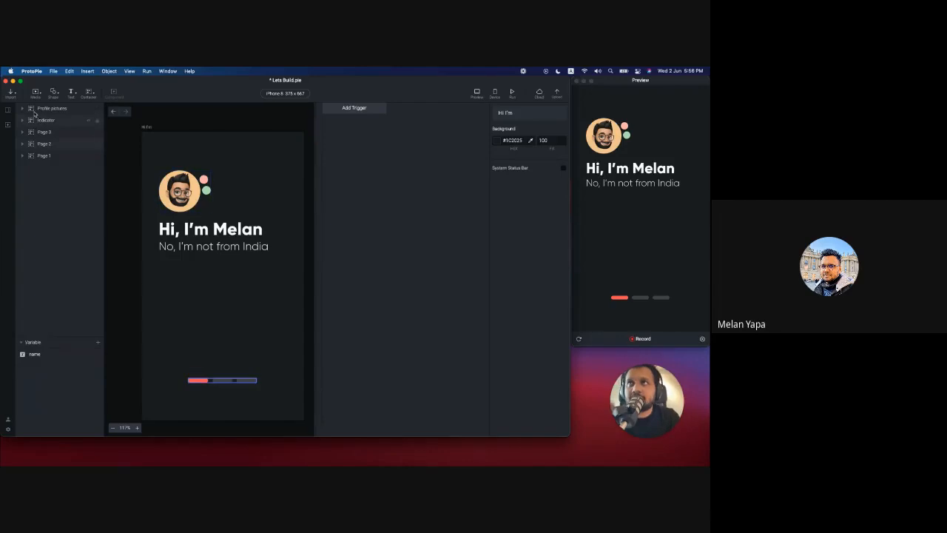
Step: Close the export dialog in Figma, and switch back to ProtoPie to check the imported Page 1 layer against the design
key("ctrl+Right")
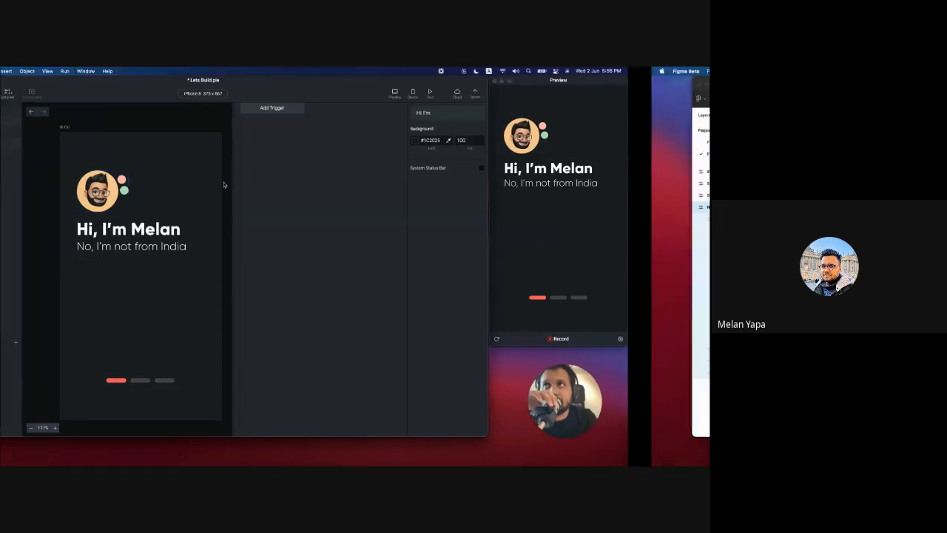
key("ctrl+Left")
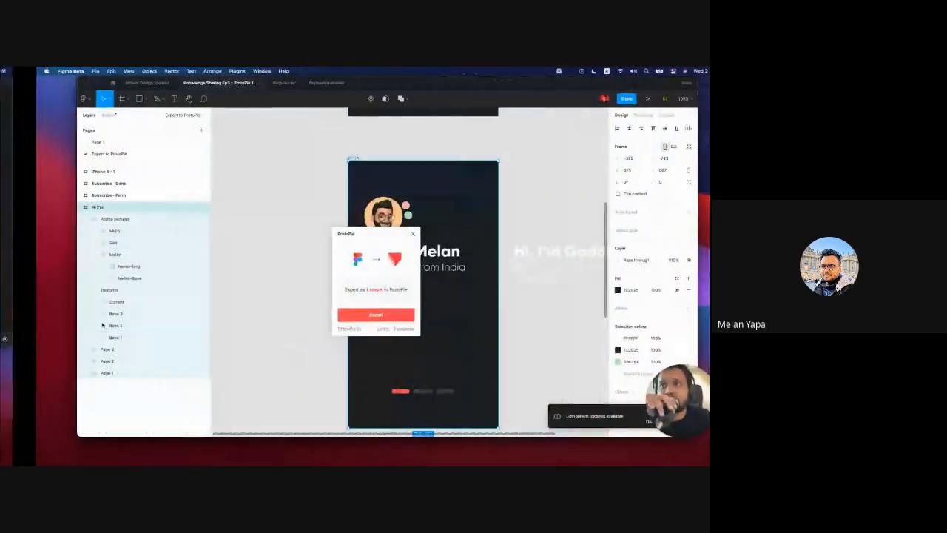
left_click(377, 233)
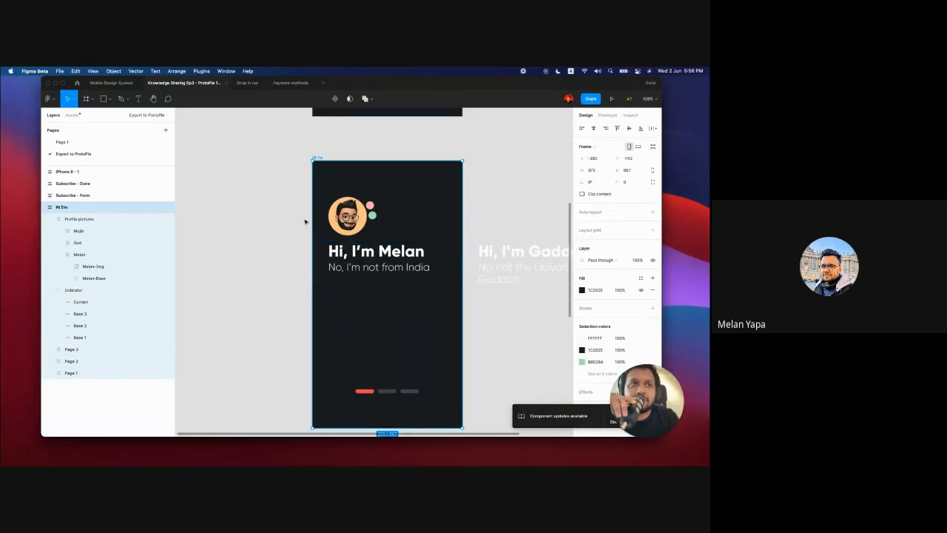
key("ctrl+Left")
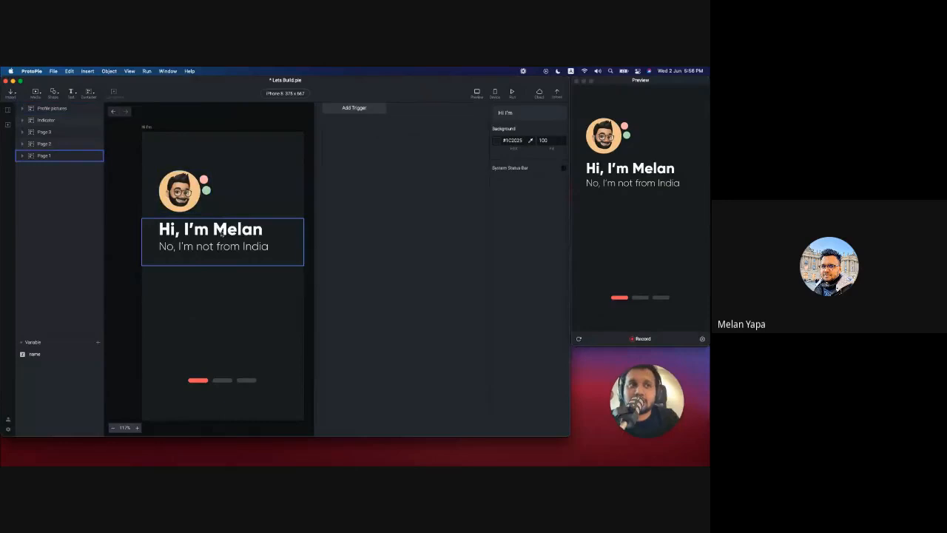
key("ctrl+Right")
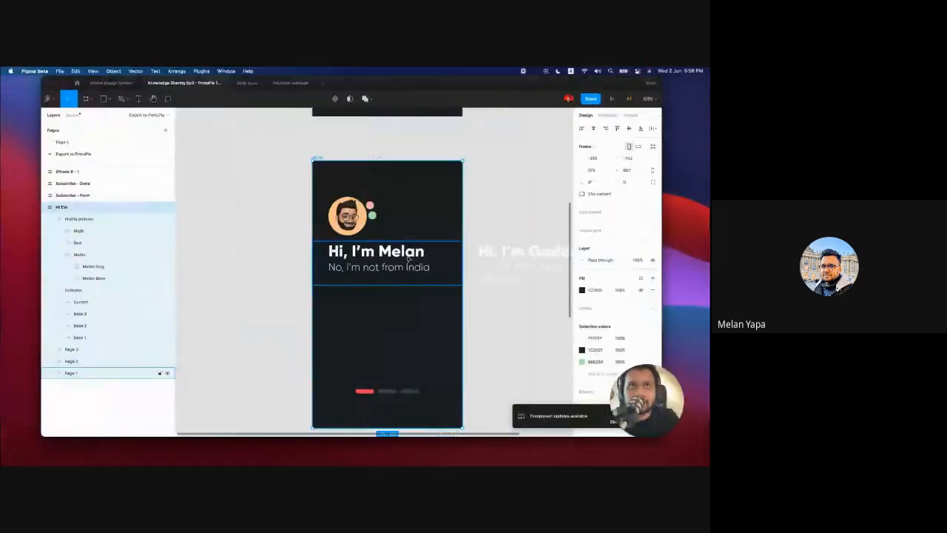
key("ctrl+Left")
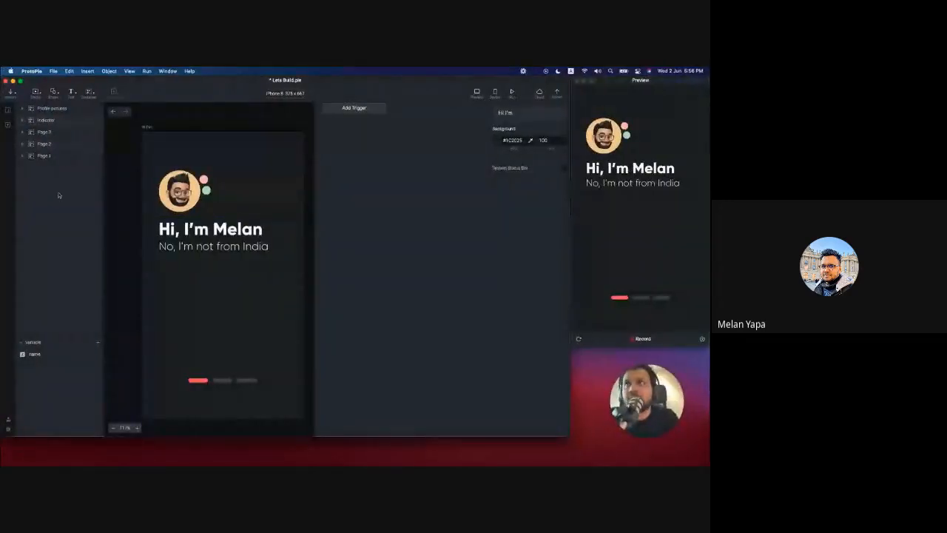
left_click(180, 233)
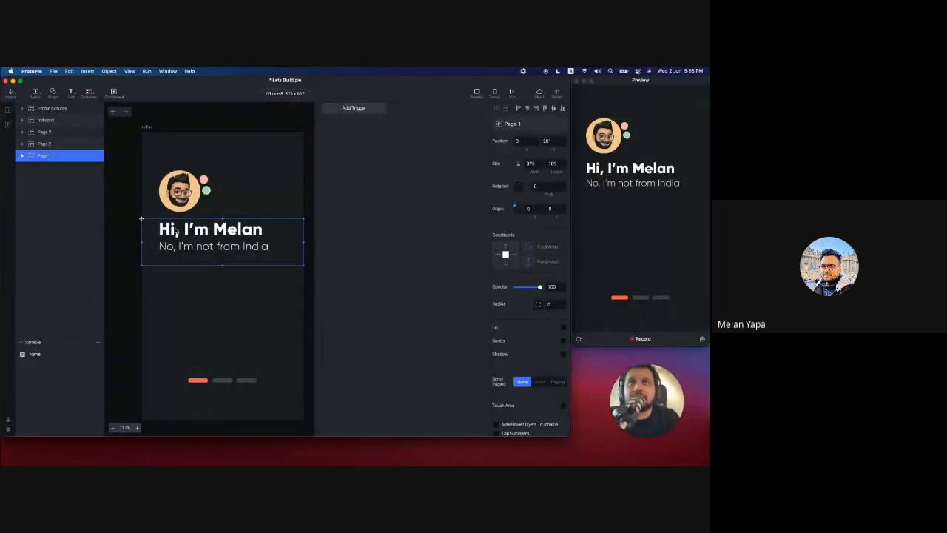
left_click(66, 217)
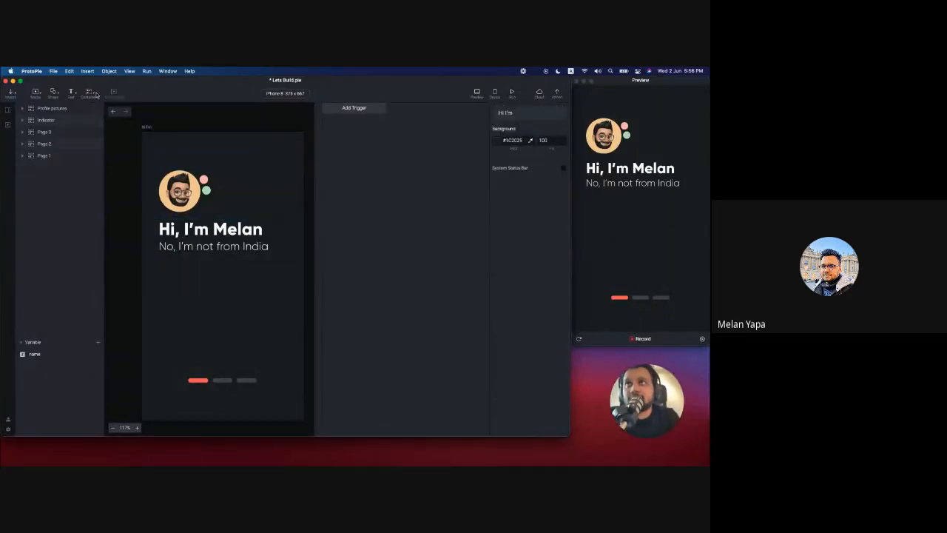
Step: Add a scroll container of 375 by 109 at position 0, 201 over the Page 1 text, and name it scroll
left_click(89, 92)
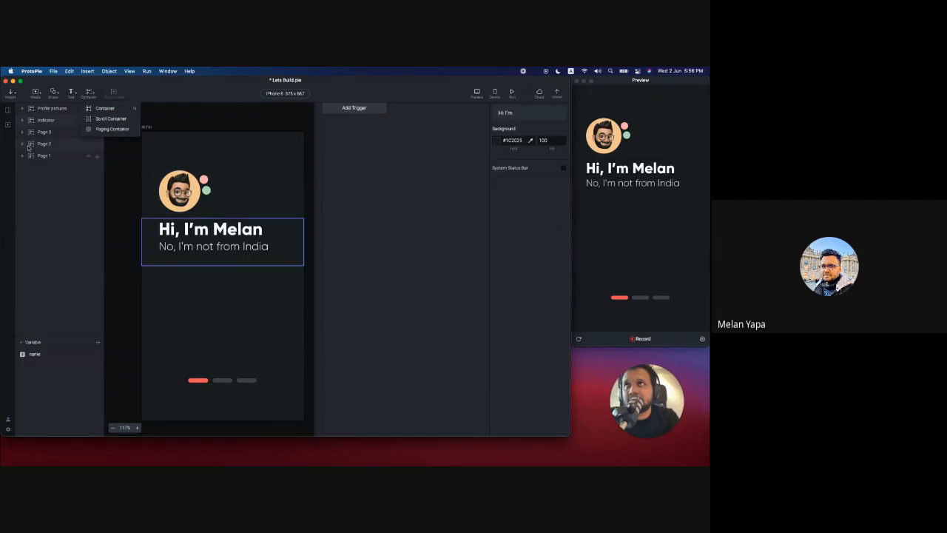
left_click(99, 120)
left_click_drag(160, 148, 223, 242)
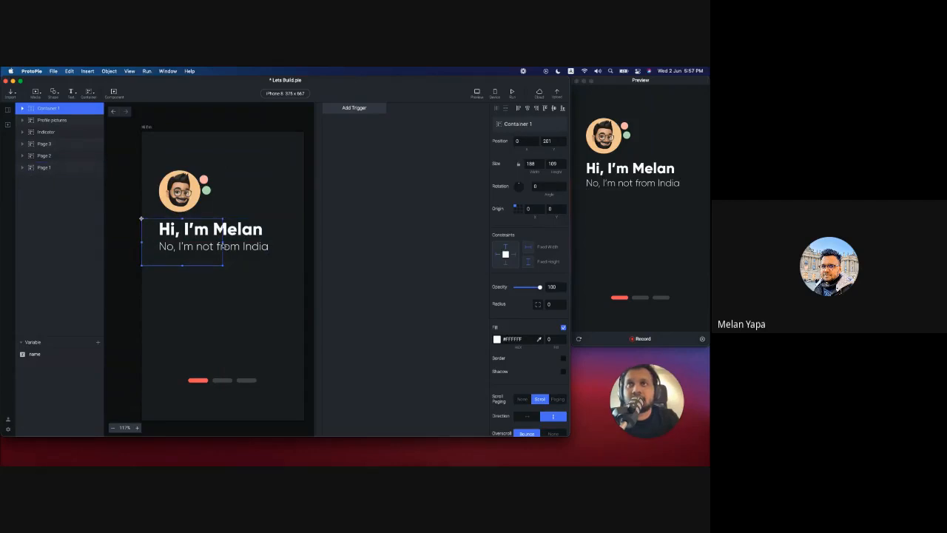
left_click_drag(223, 242, 305, 235)
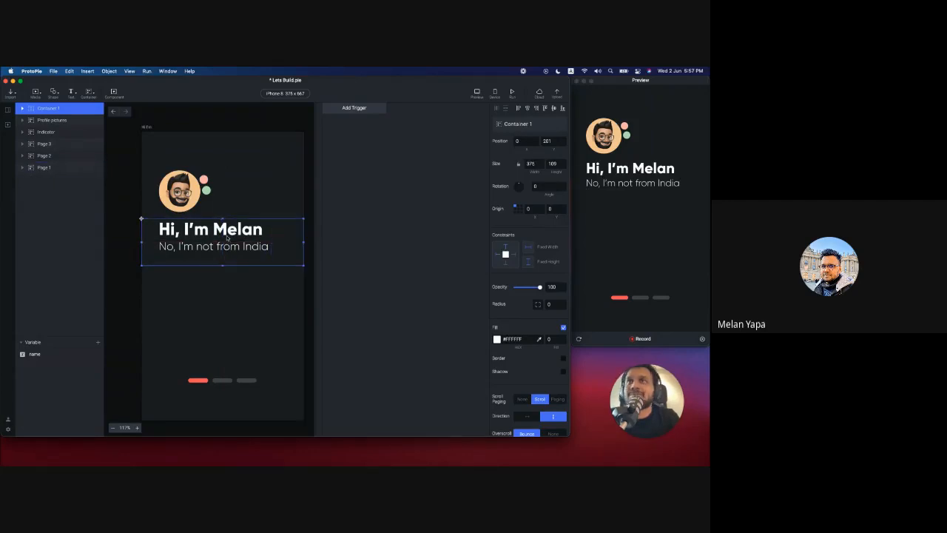
double_click(43, 108)
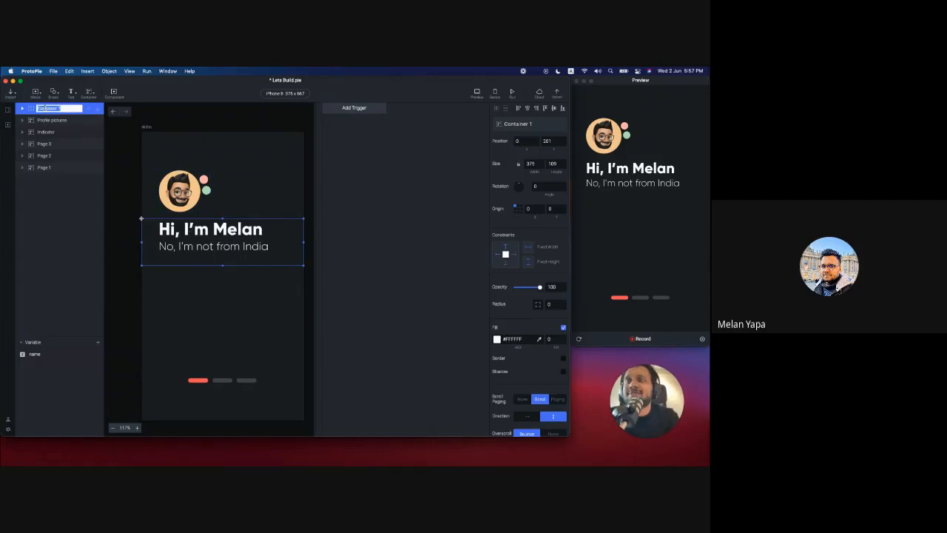
type("scroll")
key("Return")
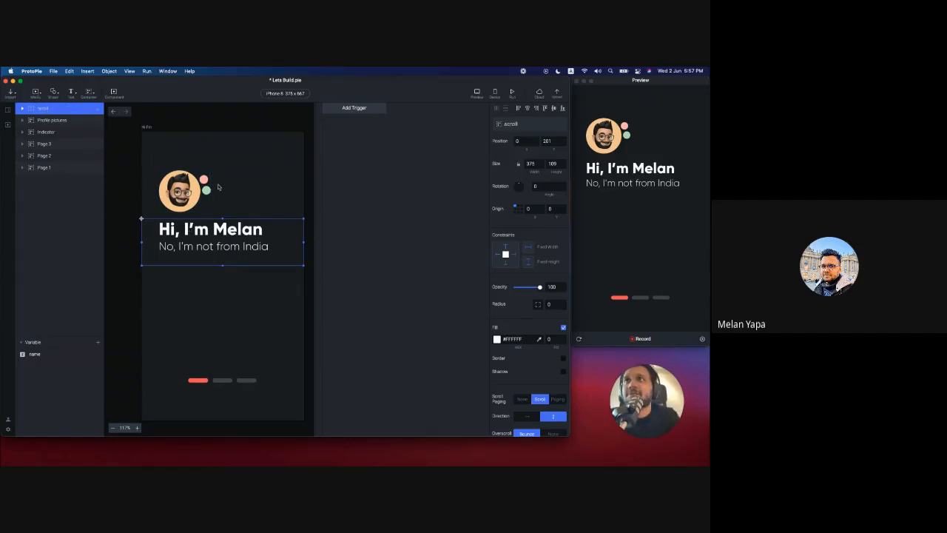
Step: Nest Page 1, Page 2 and Page 3 inside the scroll container, and try scrolling the text in the preview
left_click(45, 147, "shift")
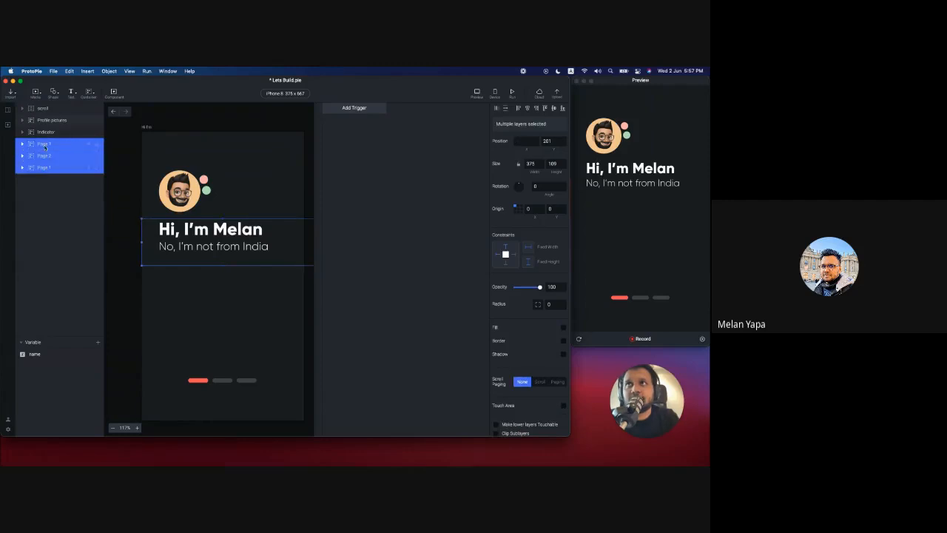
left_click_drag(45, 147, 39, 111)
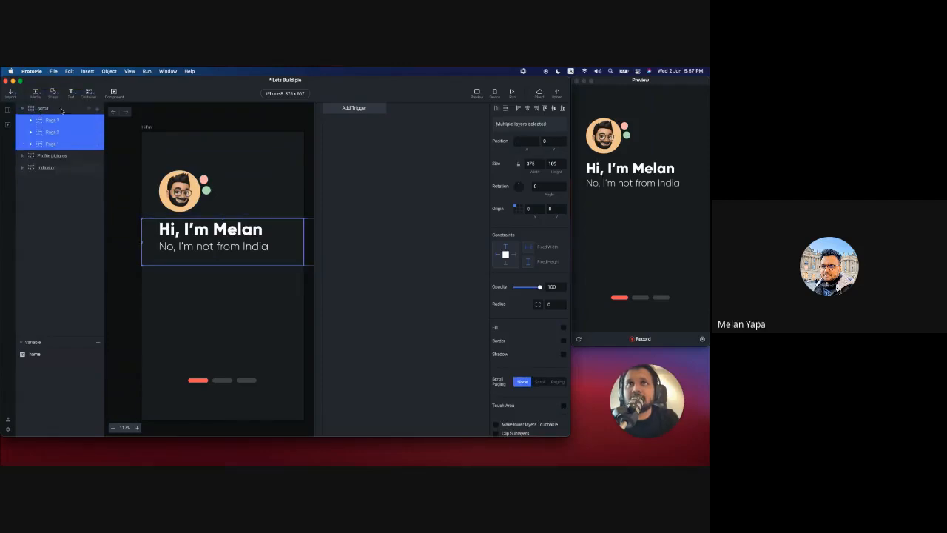
left_click(618, 245)
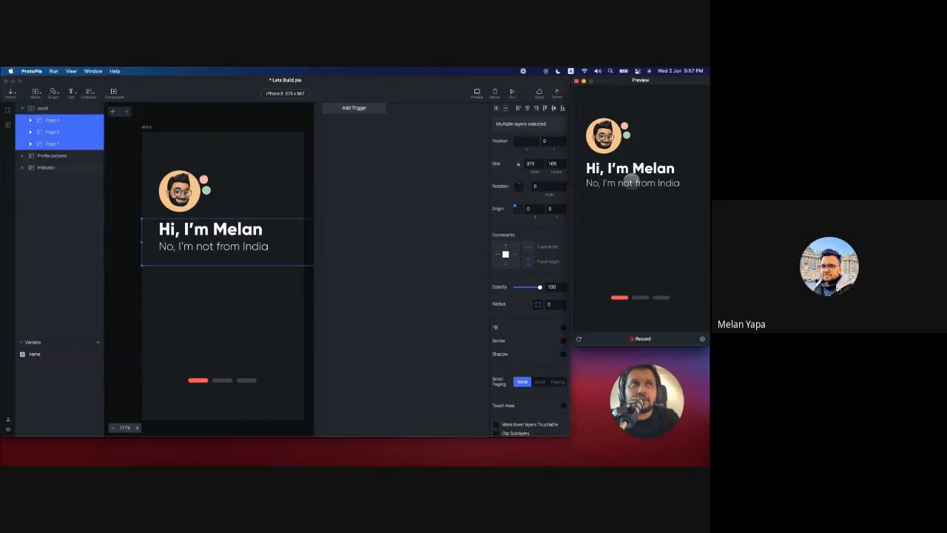
Step: Set the scroll container's direction to horizontal, and swipe the text sideways in the preview to test it
left_click(35, 112)
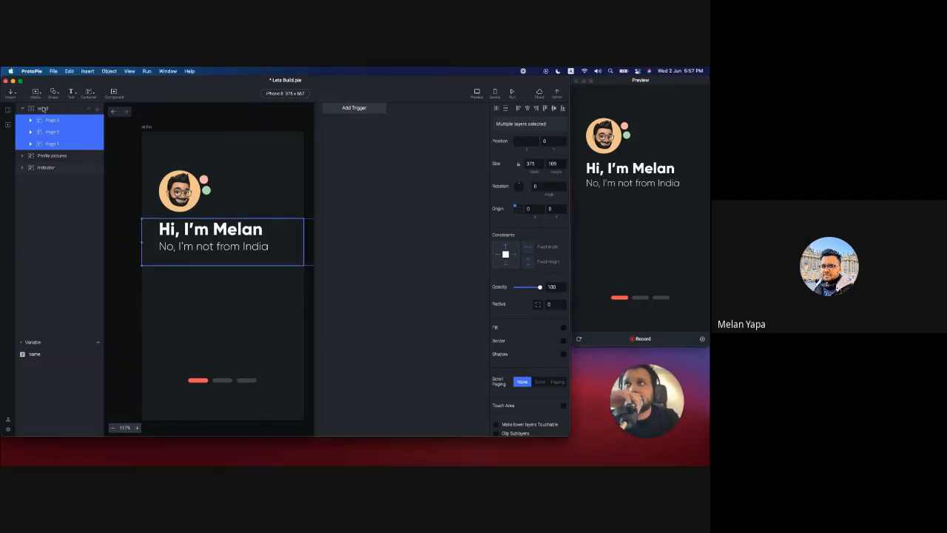
left_click(42, 109)
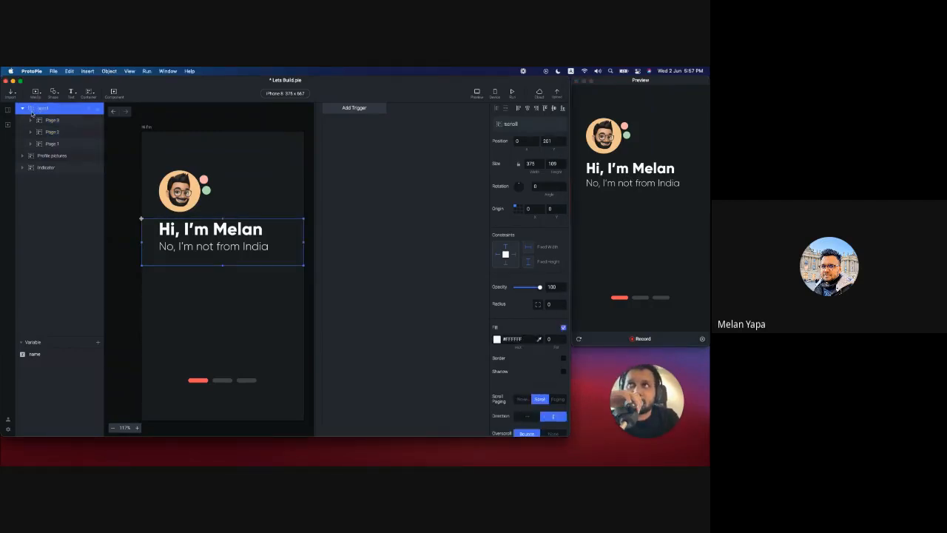
scroll(532, 369, "down", 1)
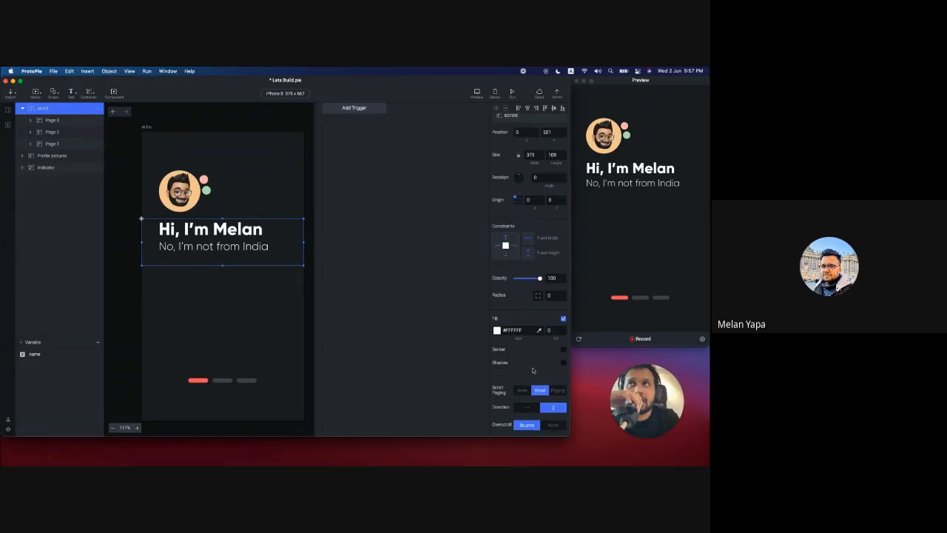
scroll(532, 370, "down", 2)
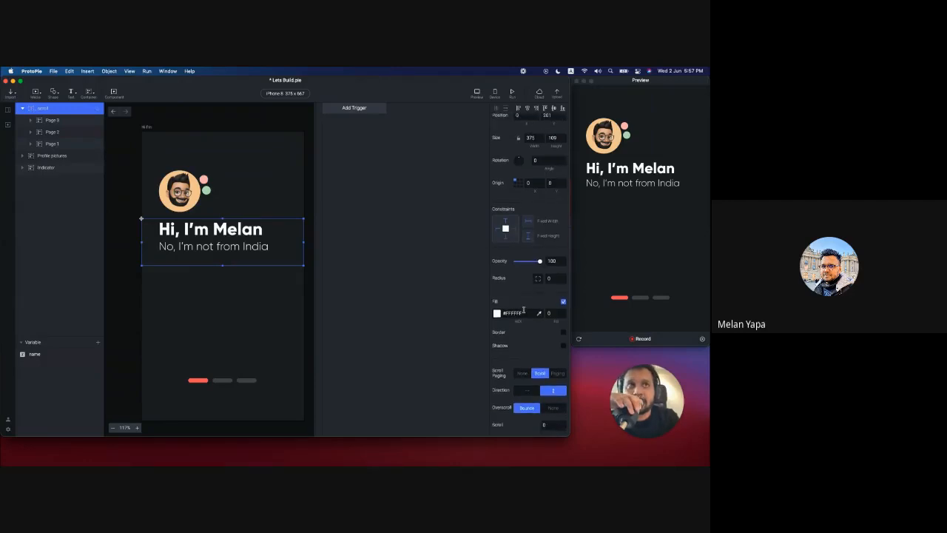
scroll(524, 311, "down", 6)
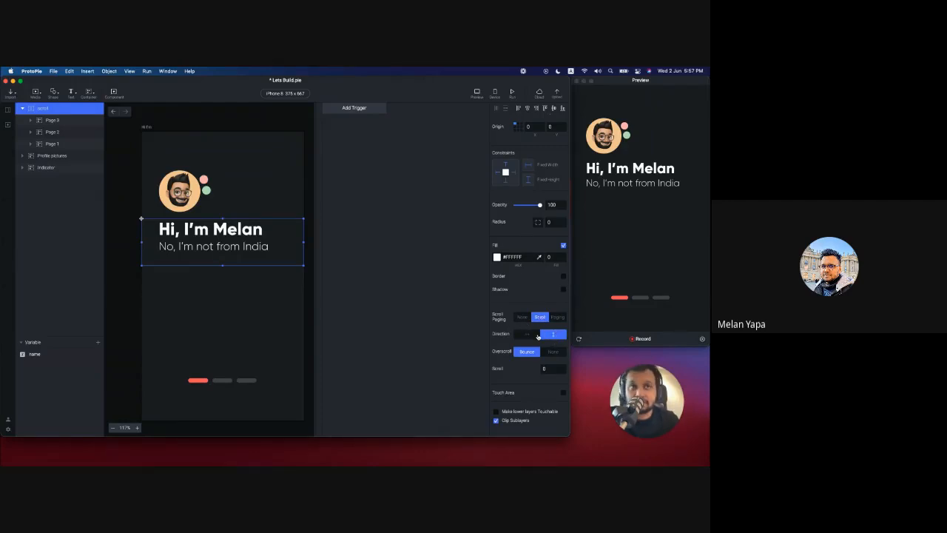
left_click(524, 337)
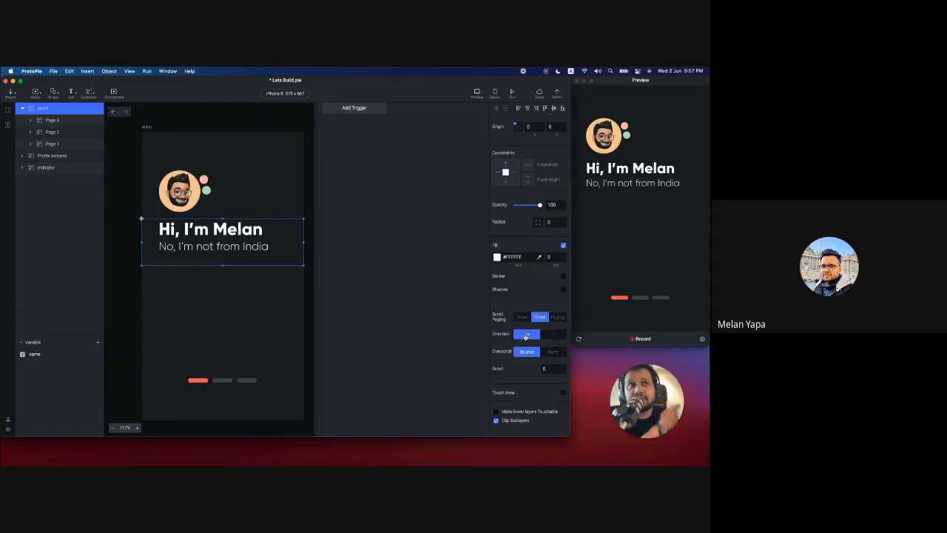
left_click(665, 199)
left_click_drag(666, 188, 612, 181)
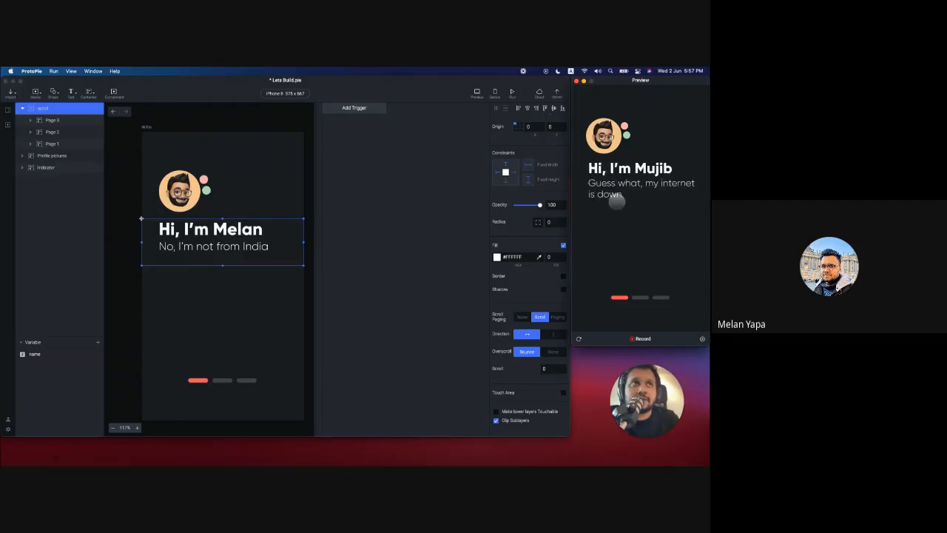
Step: Change the scroll container from scrolling to Paging, and swipe through the text pages in the preview to test it
left_click(520, 370)
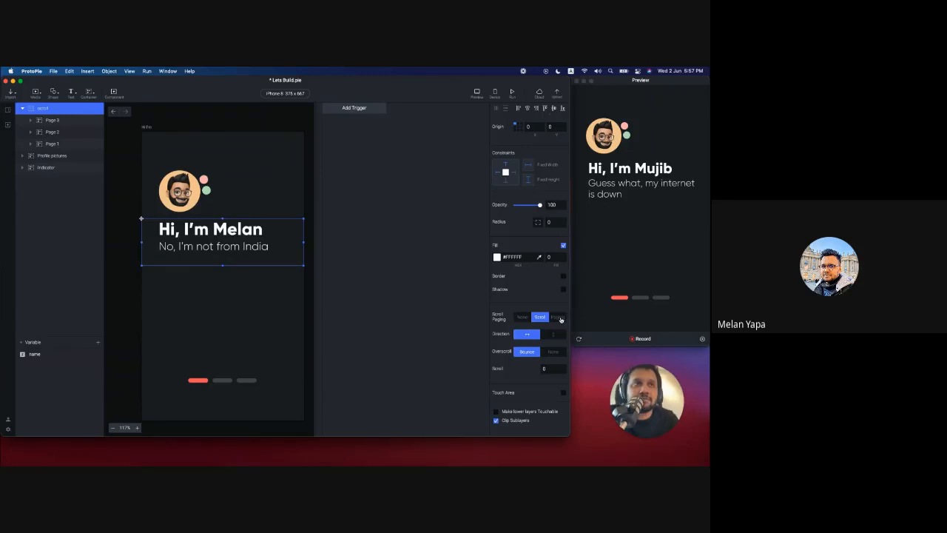
left_click(557, 317)
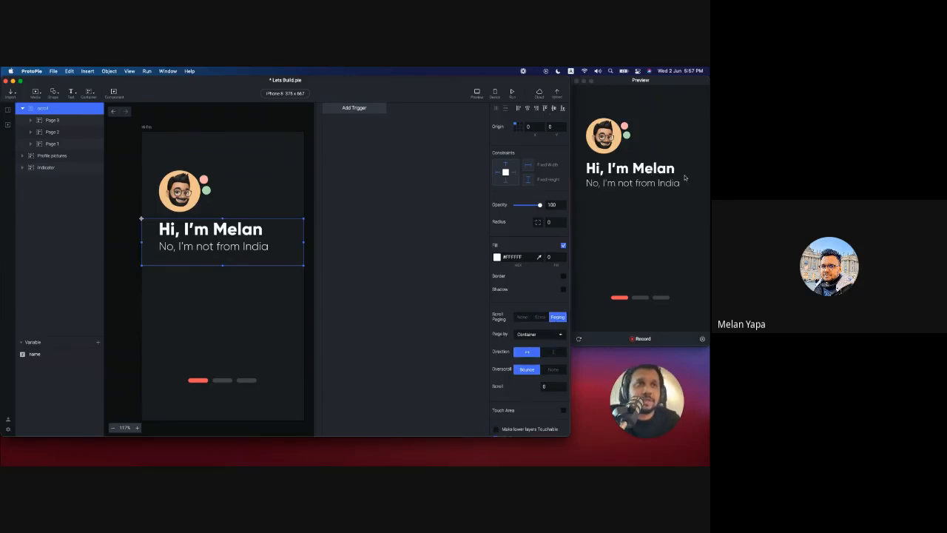
left_click_drag(669, 173, 690, 180)
left_click_drag(631, 180, 600, 182)
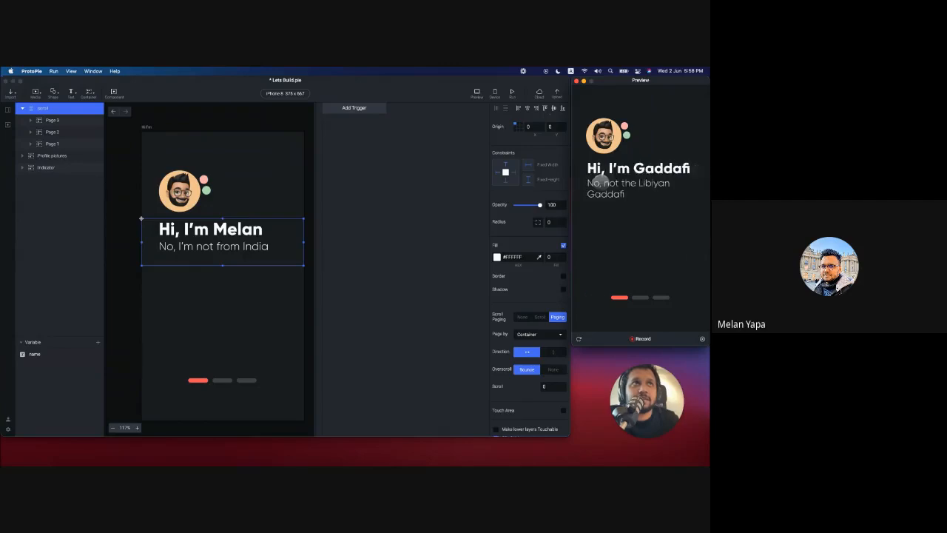
mouse_move(661, 183)
left_mouse_down()
mouse_move(592, 184)
mouse_move(651, 184)
left_mouse_up()
left_click_drag(610, 184, 699, 189)
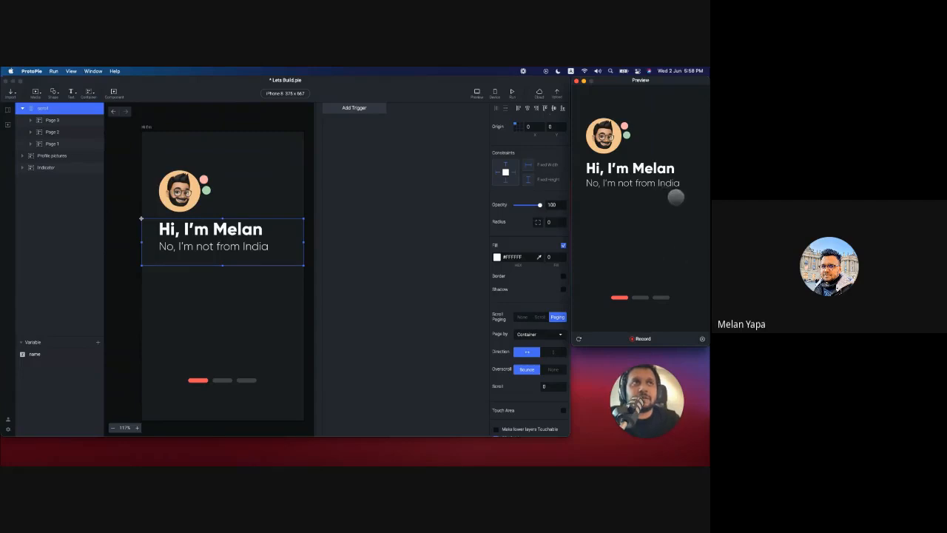
left_click_drag(661, 156, 667, 178)
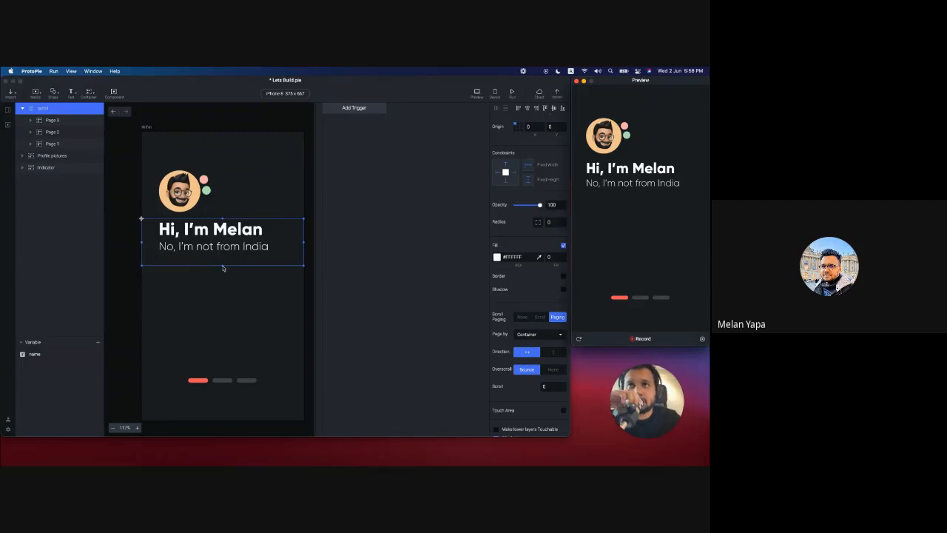
Step: Try stretching the scroll container down to near the scene's lower edge, swipe in the preview, and undo the resize
left_click(222, 266)
left_click_drag(223, 265, 220, 417)
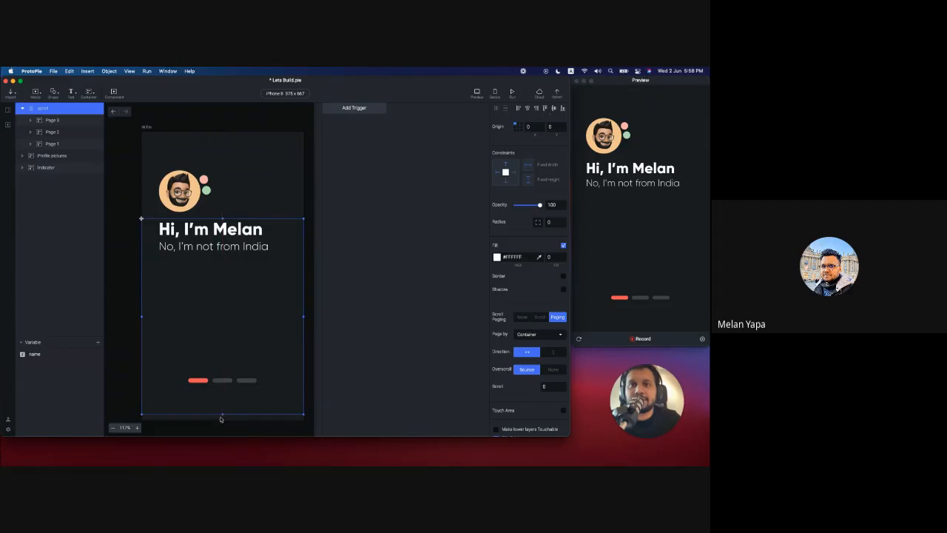
left_click_drag(662, 270, 596, 265)
left_click_drag(669, 252, 582, 250)
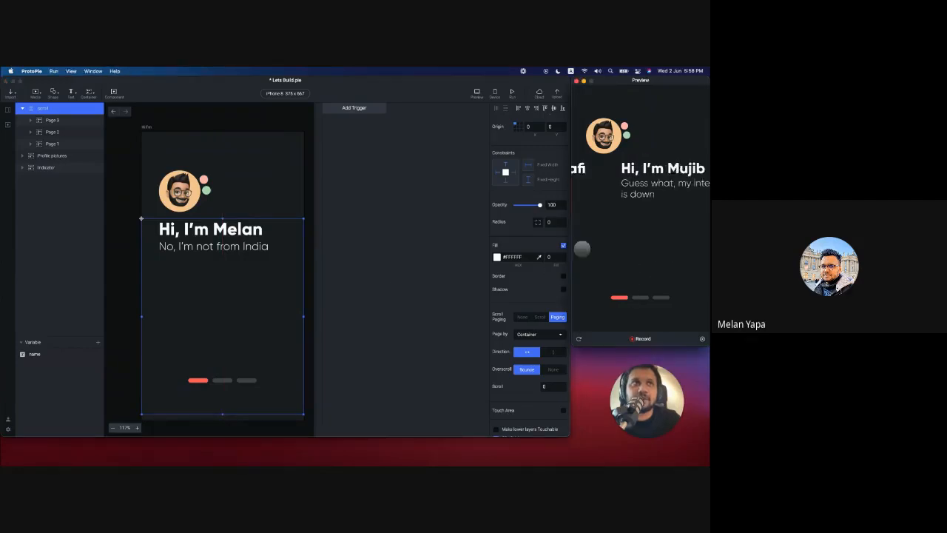
left_click(187, 279)
key("super+z")
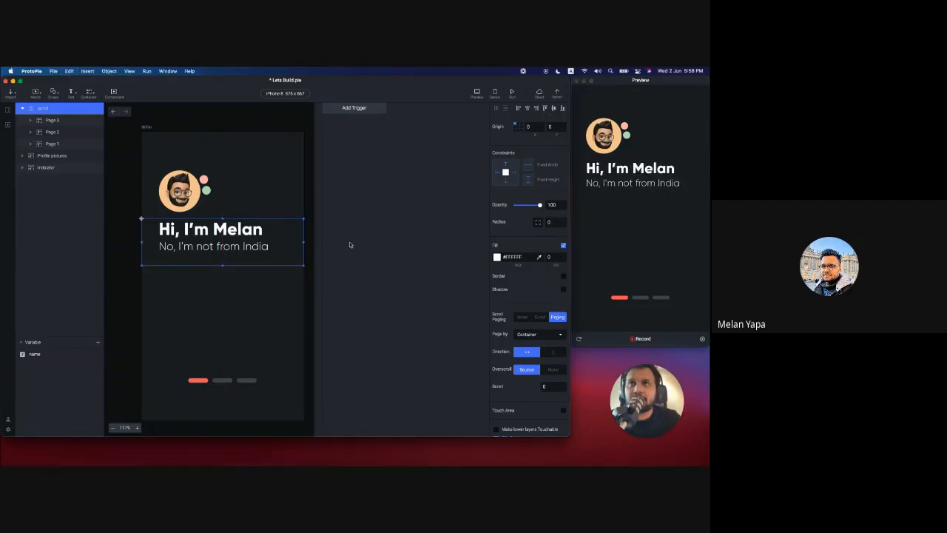
Step: Enable the scroll container's touch area and extend it by 10 on all sides
scroll(528, 311, "down", 2)
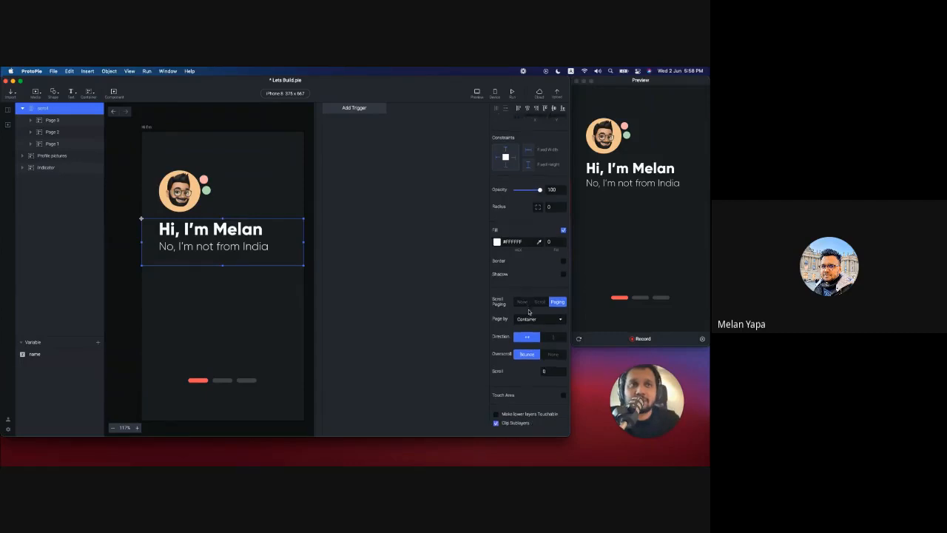
scroll(528, 312, "down", 1)
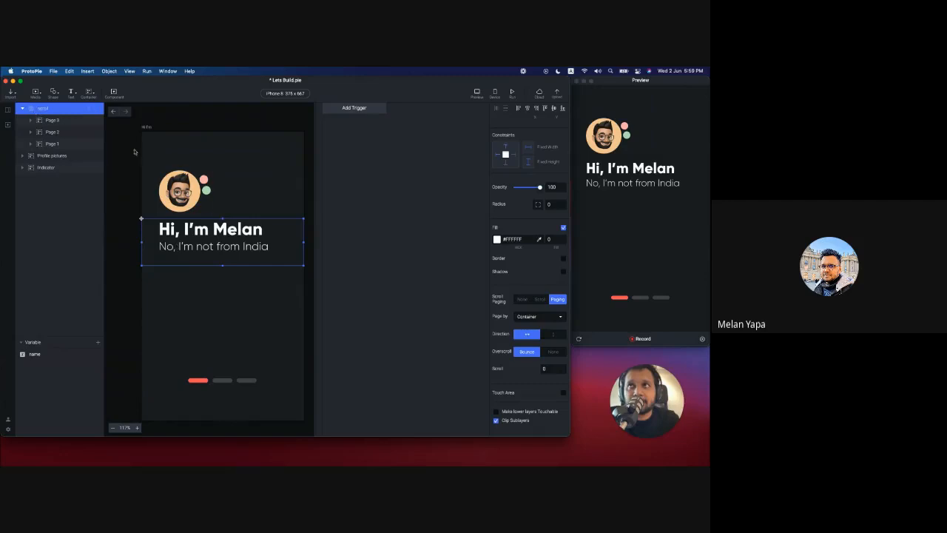
left_click(563, 393)
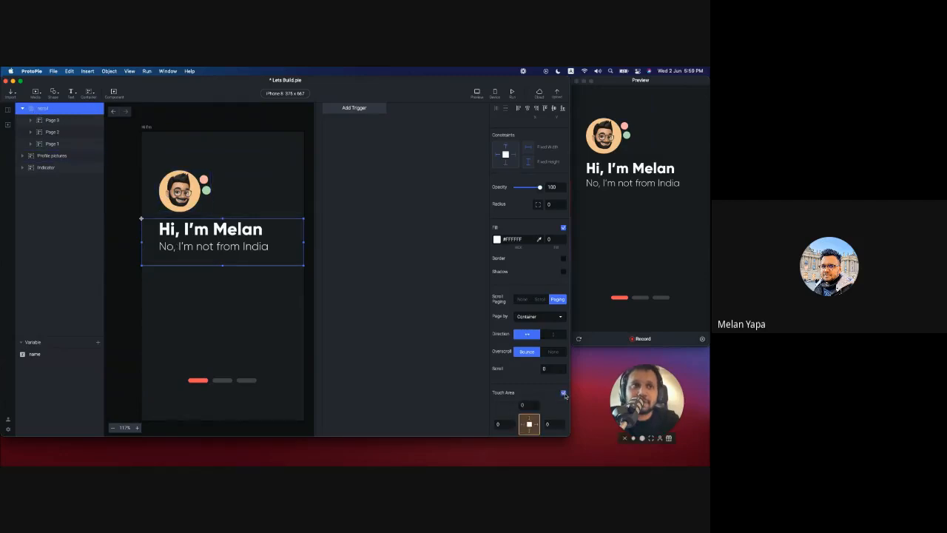
scroll(529, 355, "down", 2)
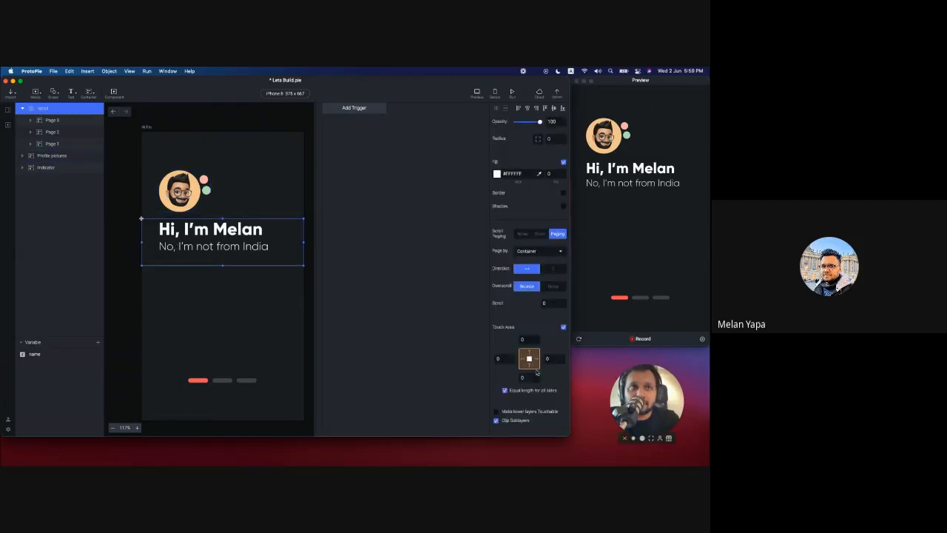
left_click(524, 377)
type("10")
key("Return")
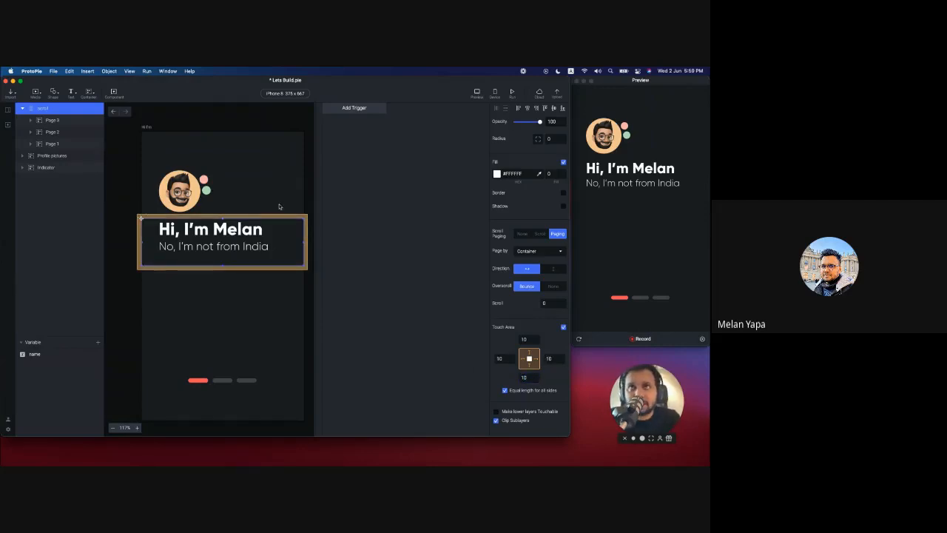
Step: Reset the touch area to 0 on all sides, unlink the equal side lengths, and extend only the bottom by 357
left_click(524, 378)
type("0")
key("Return")
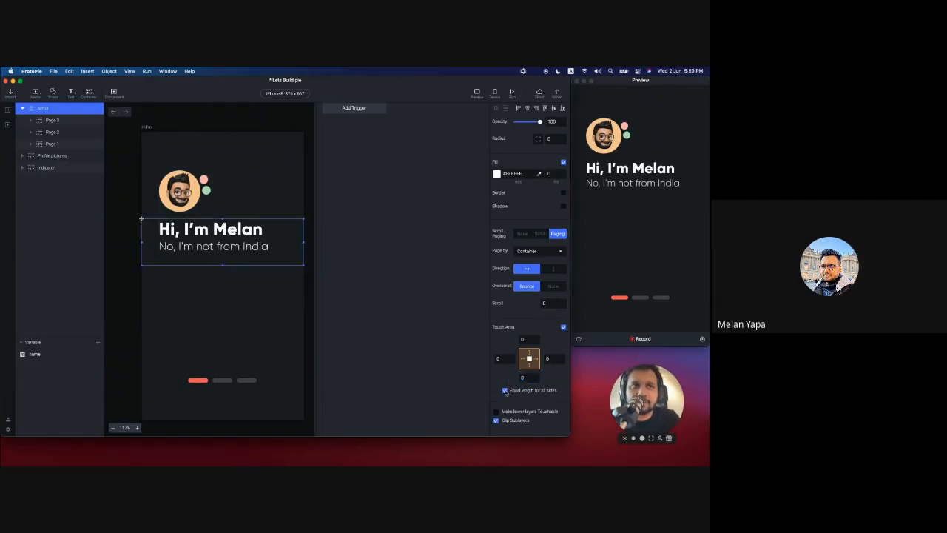
left_click(507, 391)
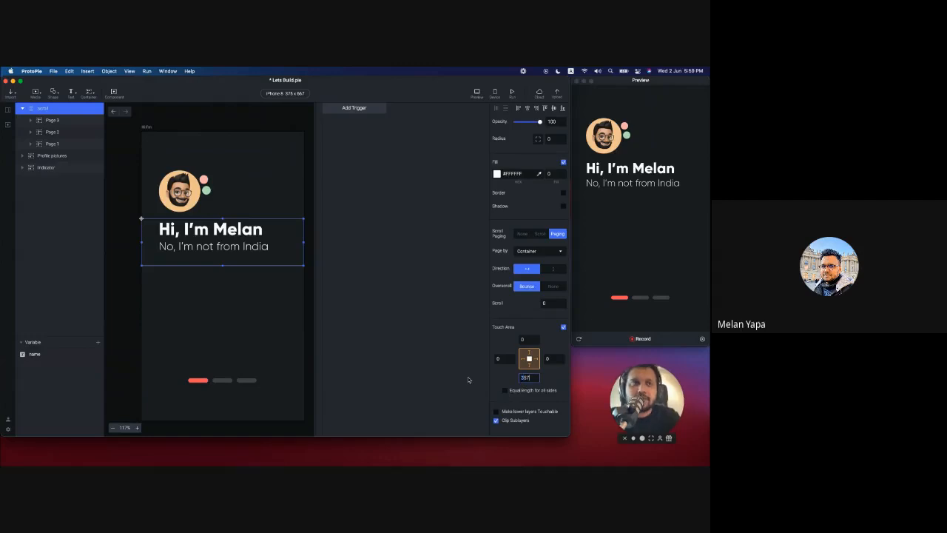
key("Return")
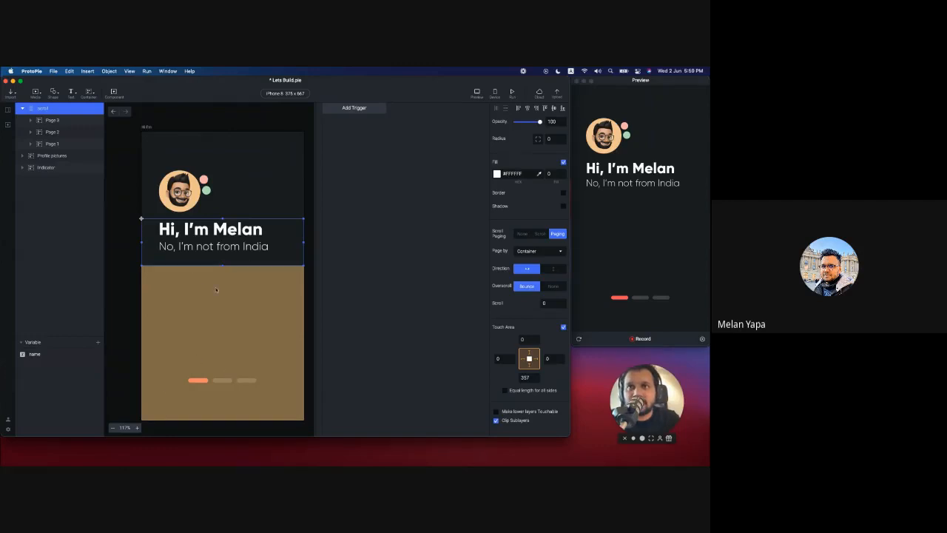
Step: Swipe sideways in the empty area below the text in the preview to test the extended touch area
left_click(651, 261)
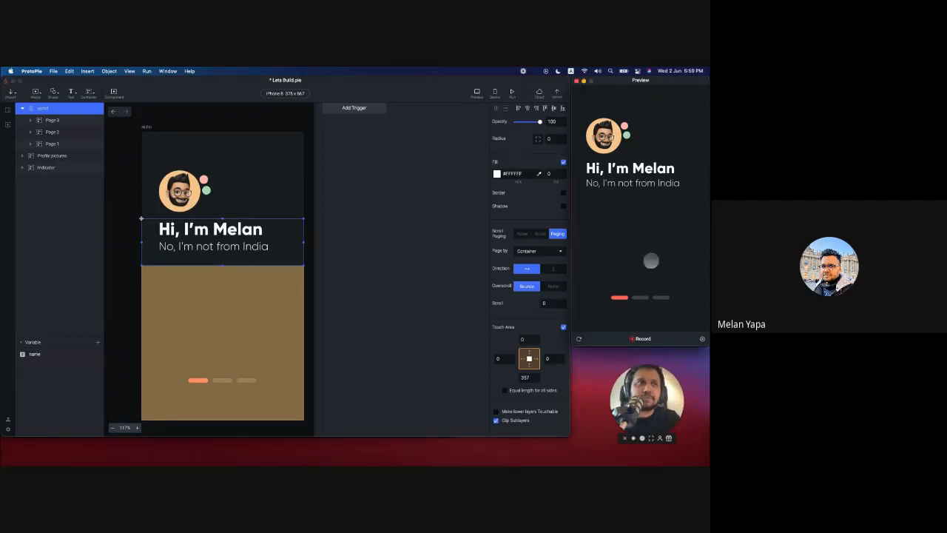
left_click_drag(660, 239, 633, 244)
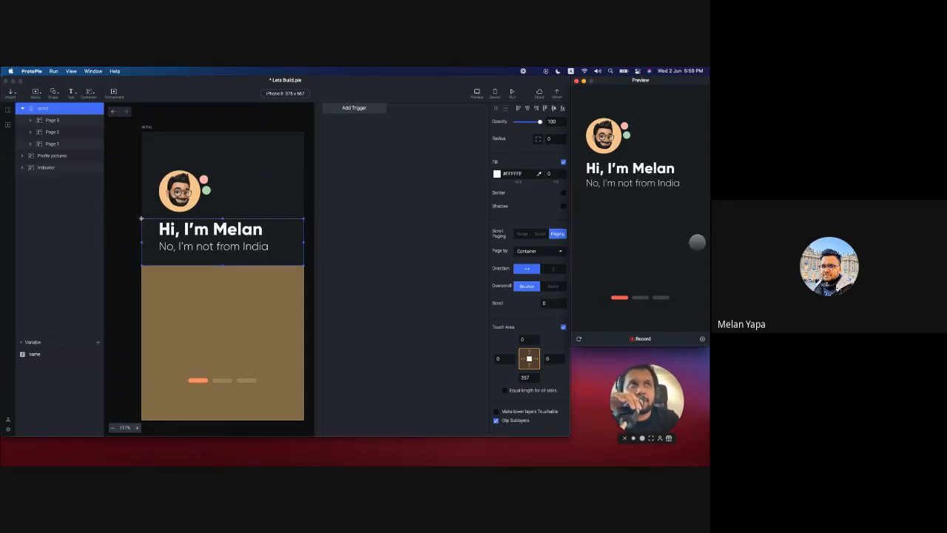
left_click_drag(698, 239, 581, 247)
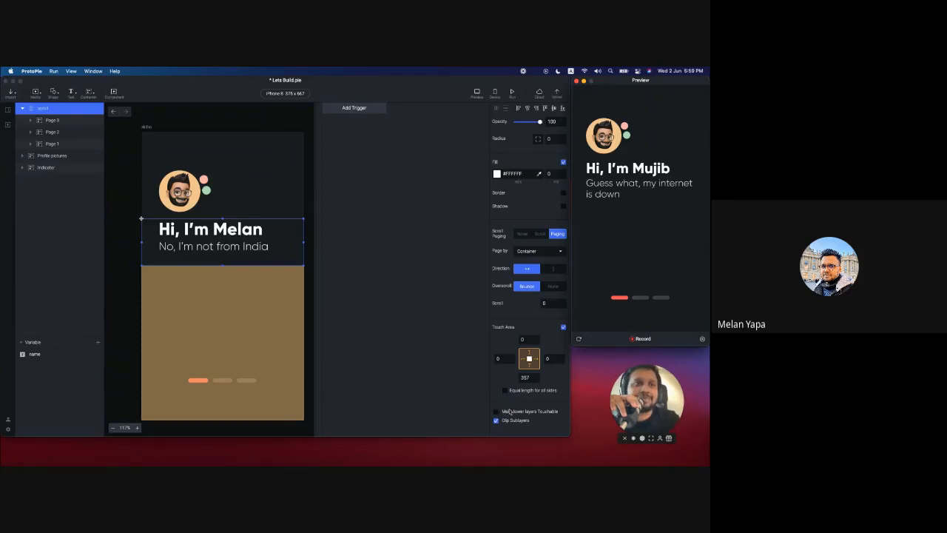
Step: Make the layers below the scroll container touchable, and swipe in the preview
left_click(496, 413)
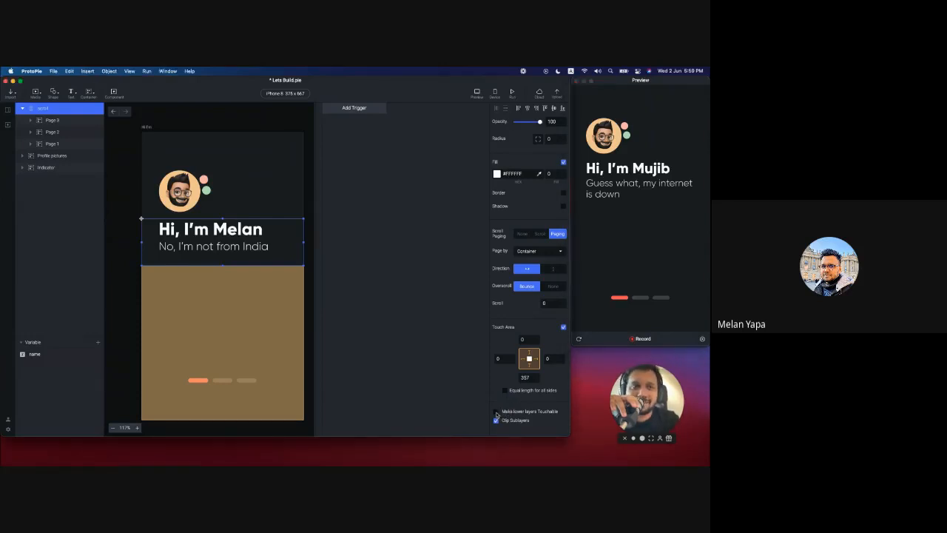
left_click(497, 413)
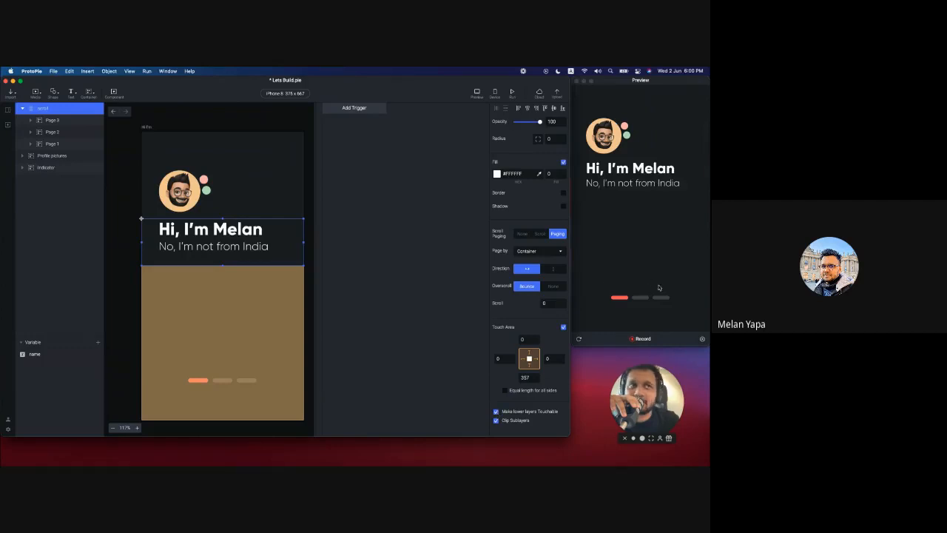
left_click_drag(636, 214, 617, 207)
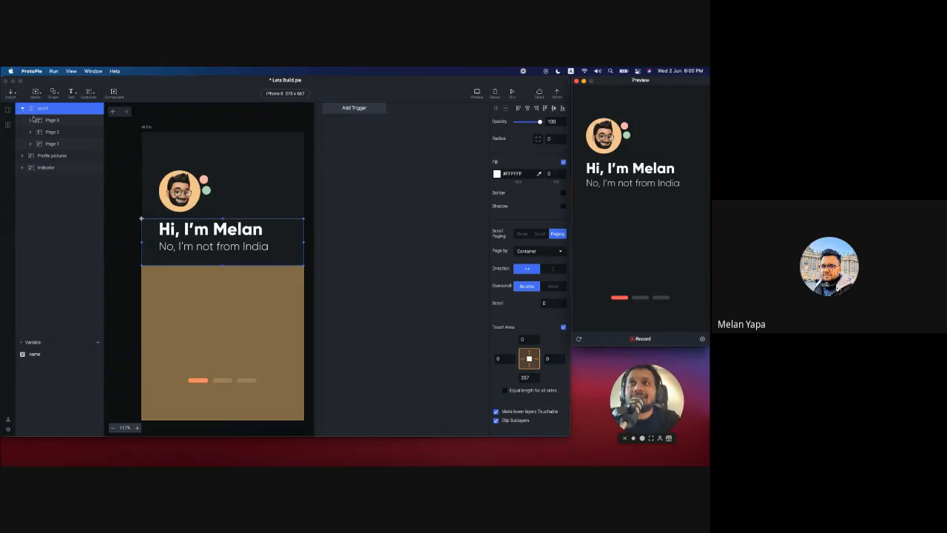
Step: Collapse the scroll container in the layer list, and swipe between the text pages in the preview
left_click(26, 113)
left_click(23, 109)
left_click_drag(661, 183, 693, 182)
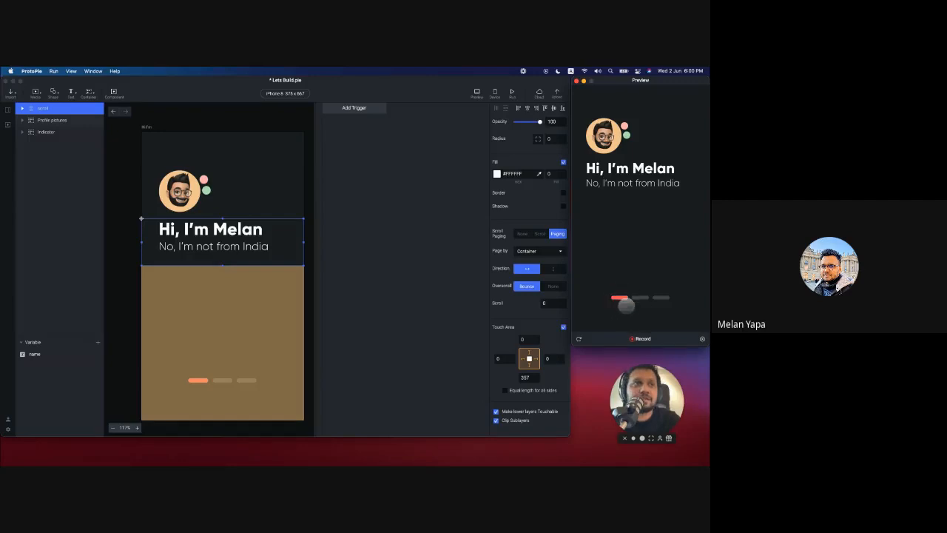
left_click_drag(655, 213, 572, 199)
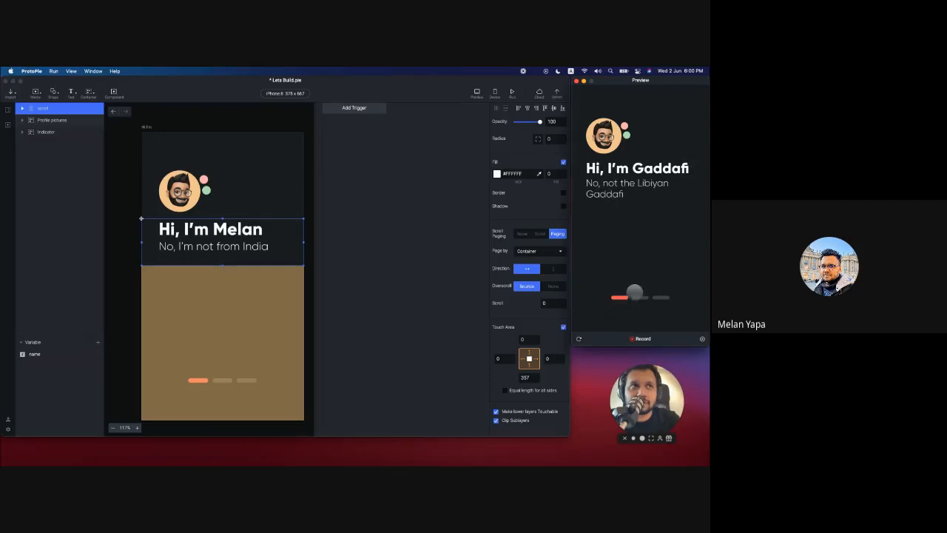
Step: Look over the available triggers, open the What is chain scene, and move its red circle sideways in the preview
left_click(352, 110)
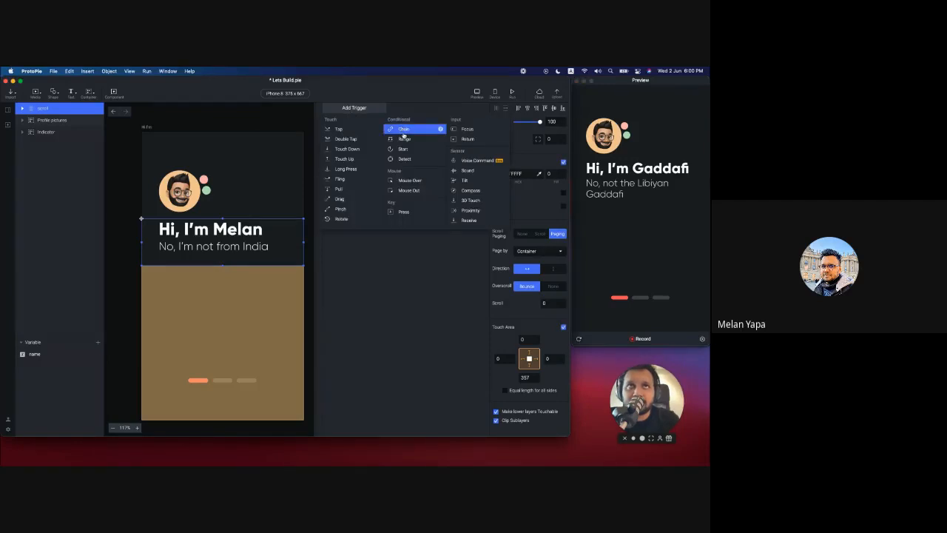
left_click(394, 244)
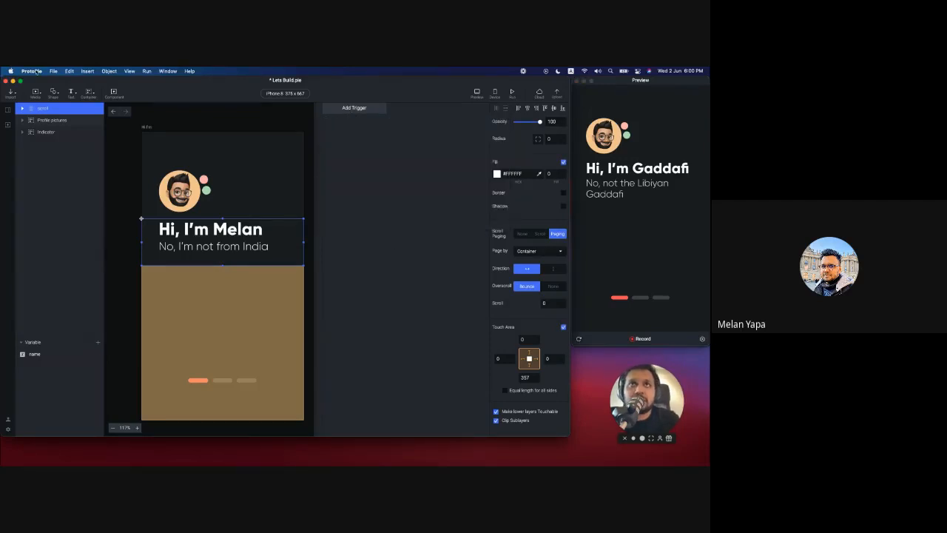
left_click(8, 111)
left_click(35, 198)
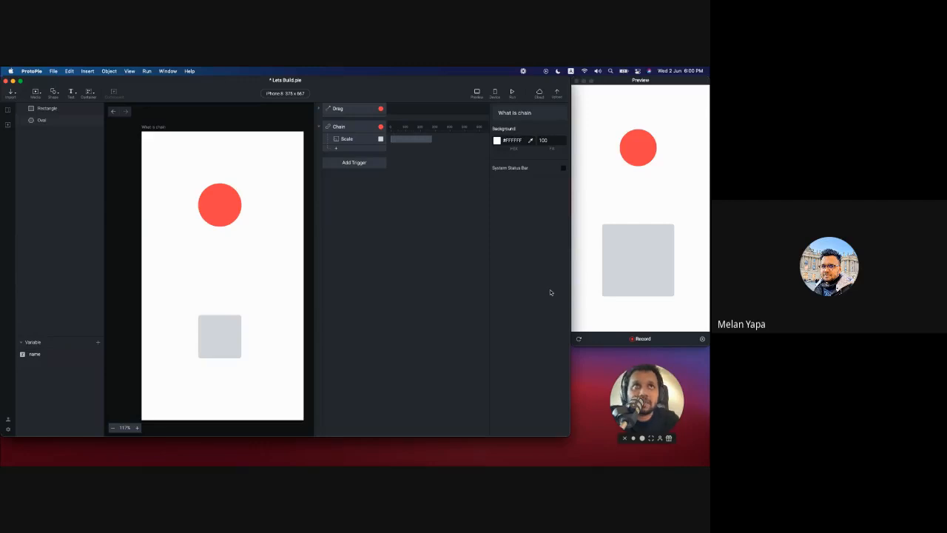
left_click(696, 173)
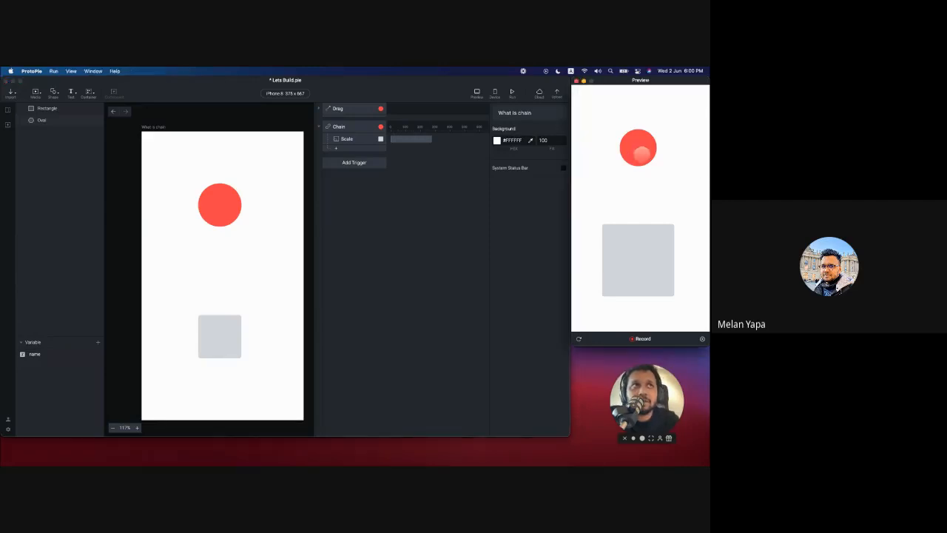
left_click_drag(647, 142, 668, 162)
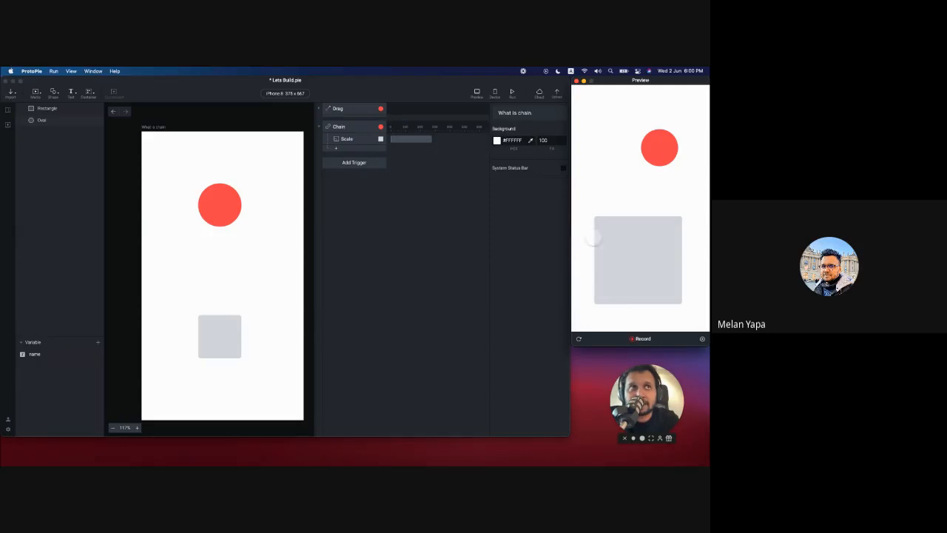
mouse_move(654, 148)
left_mouse_down()
mouse_move(599, 147)
mouse_move(670, 147)
mouse_move(603, 159)
mouse_move(658, 160)
mouse_move(647, 165)
left_mouse_up()
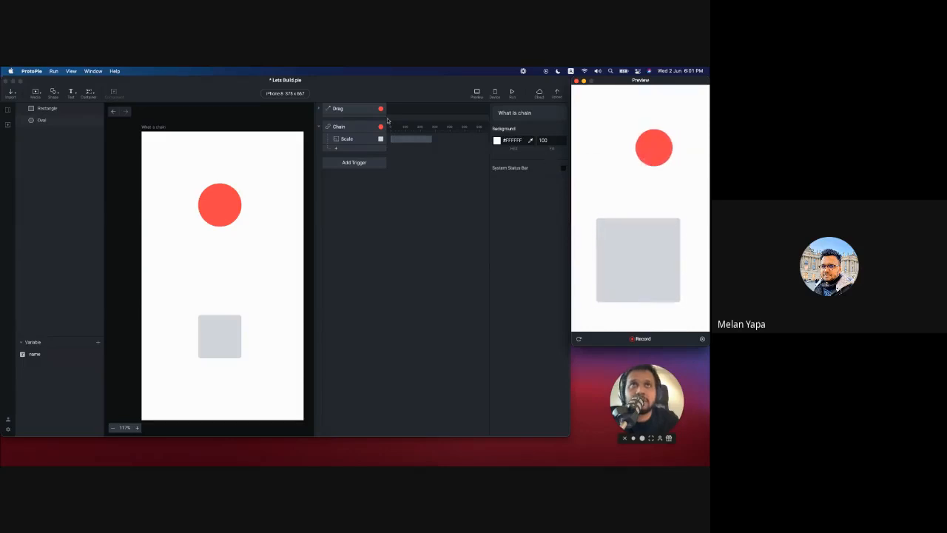
Step: Examine the Chain trigger's property options for the Oval, and move the circle in the preview to watch the rectangle's scaling
left_click(352, 127)
left_click(345, 129)
left_click(532, 137)
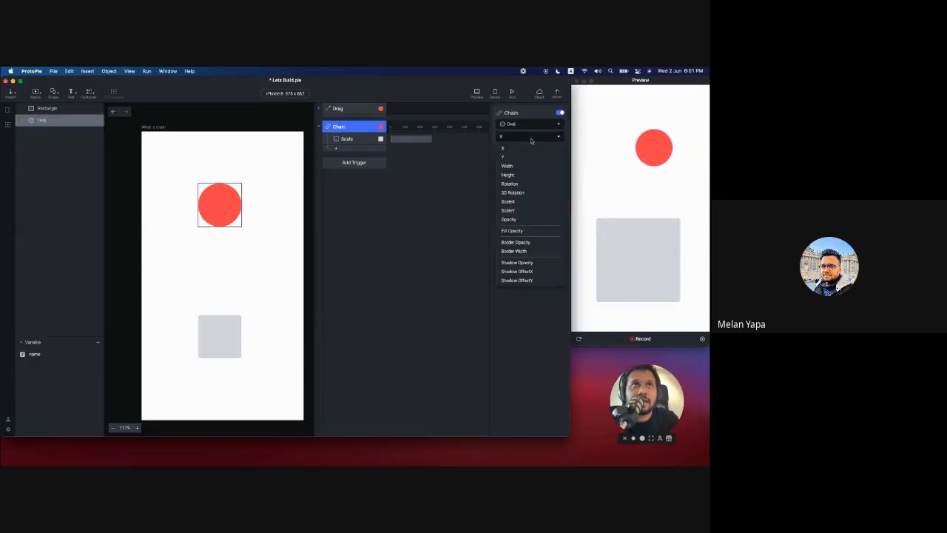
scroll(518, 273, "down", 1)
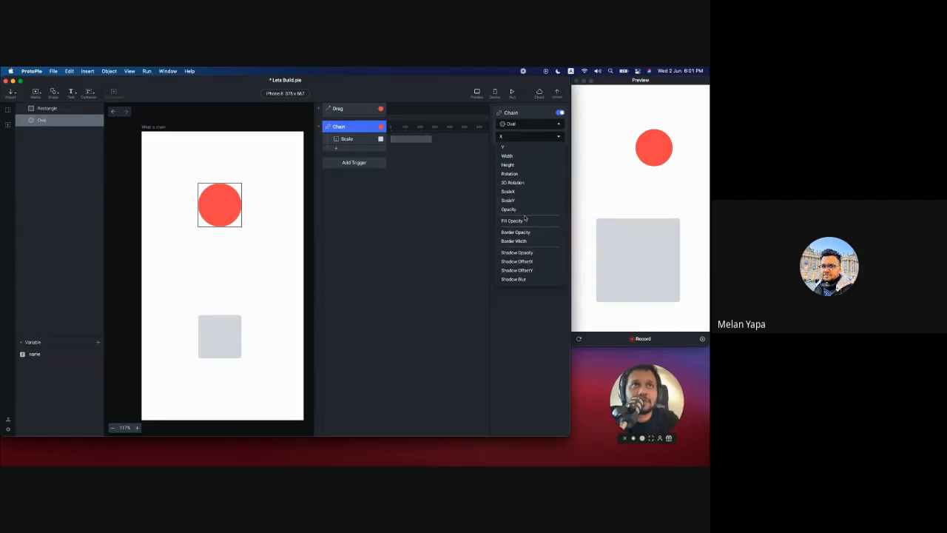
left_click(360, 132)
left_click(667, 159)
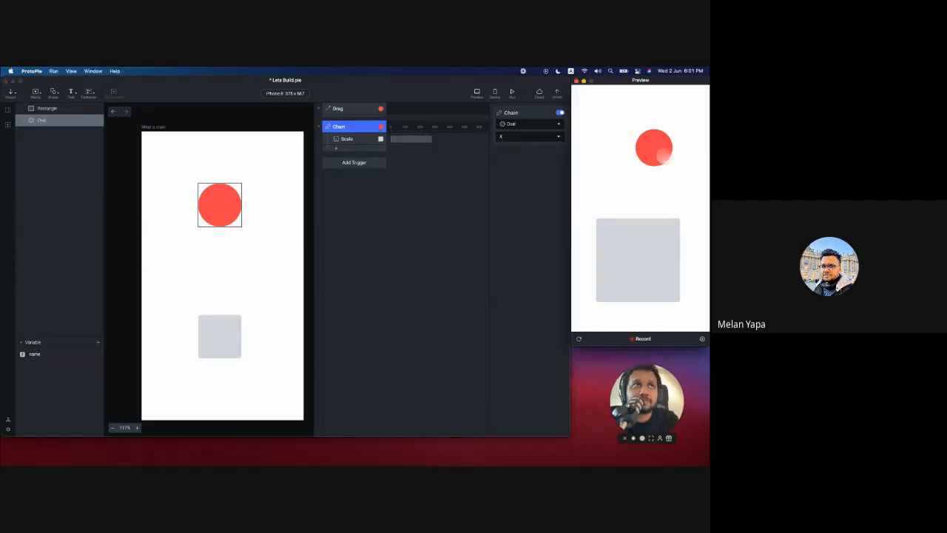
left_click_drag(652, 149, 640, 164)
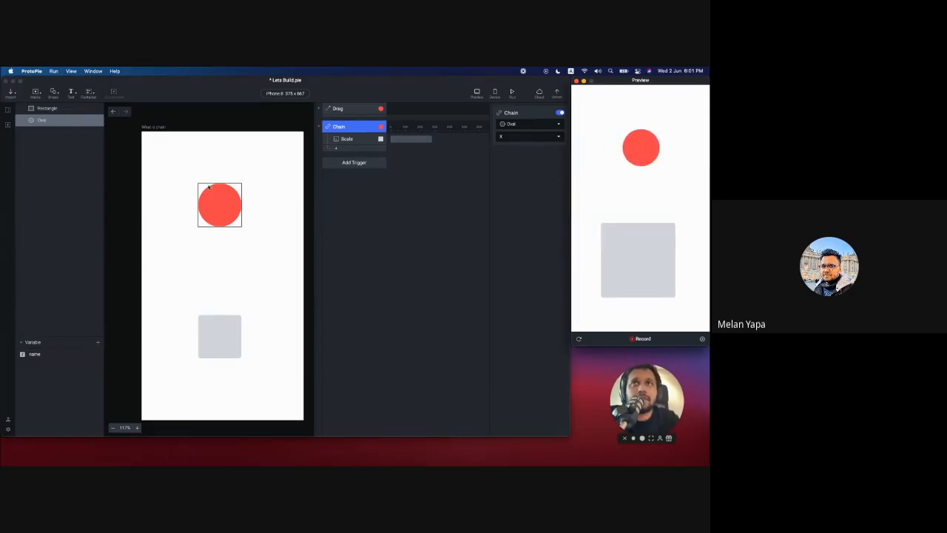
left_click(51, 145)
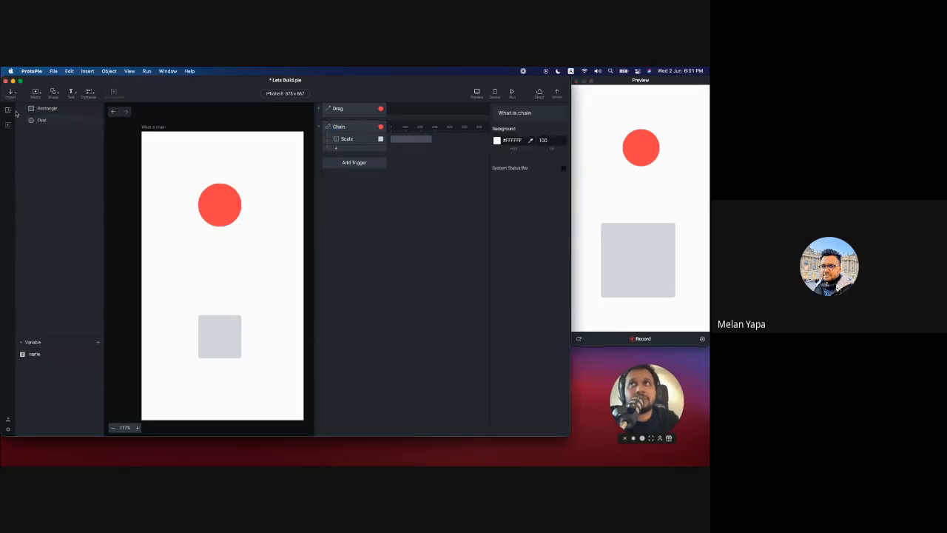
Step: Open the second "Hi I'm" scene from the scene list and swipe back and forth between the text pages in the preview
left_click(7, 111)
double_click(32, 325)
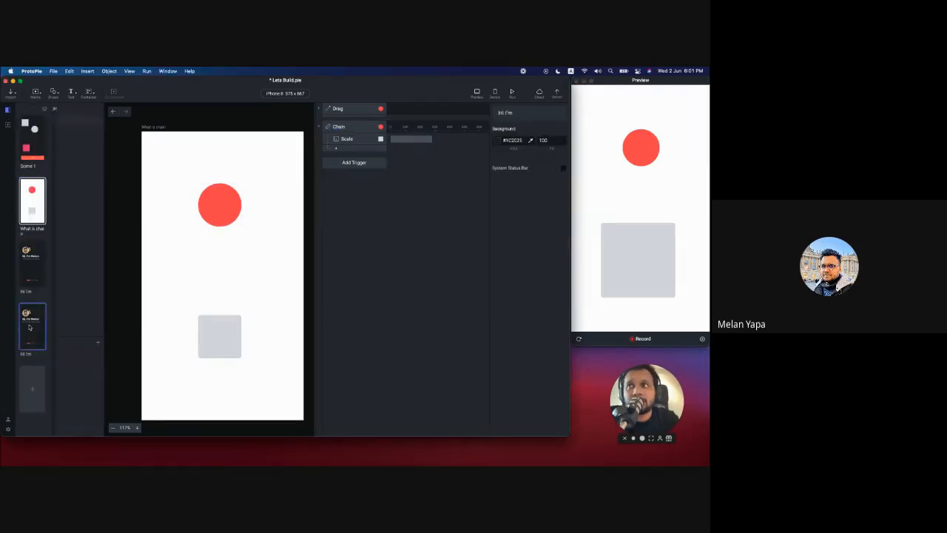
left_click_drag(680, 190, 651, 192)
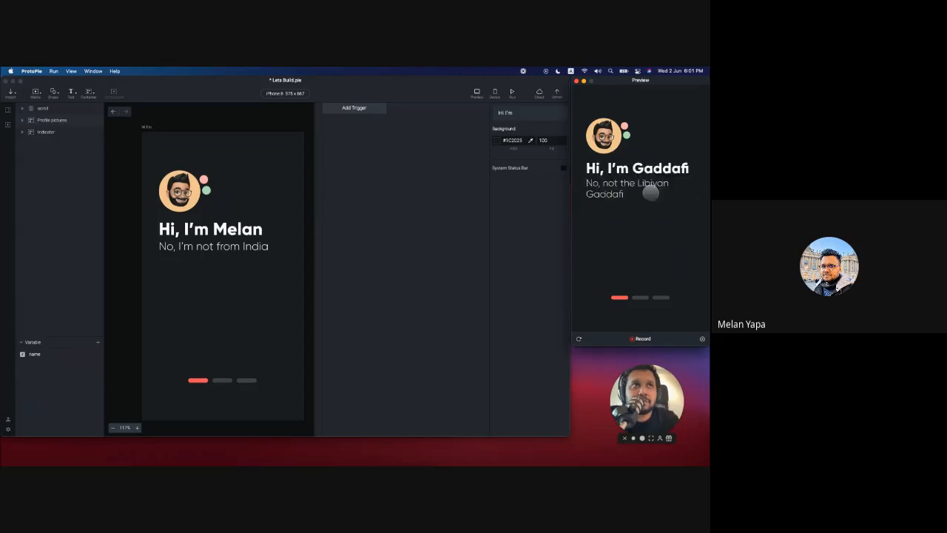
left_click_drag(607, 234, 676, 214)
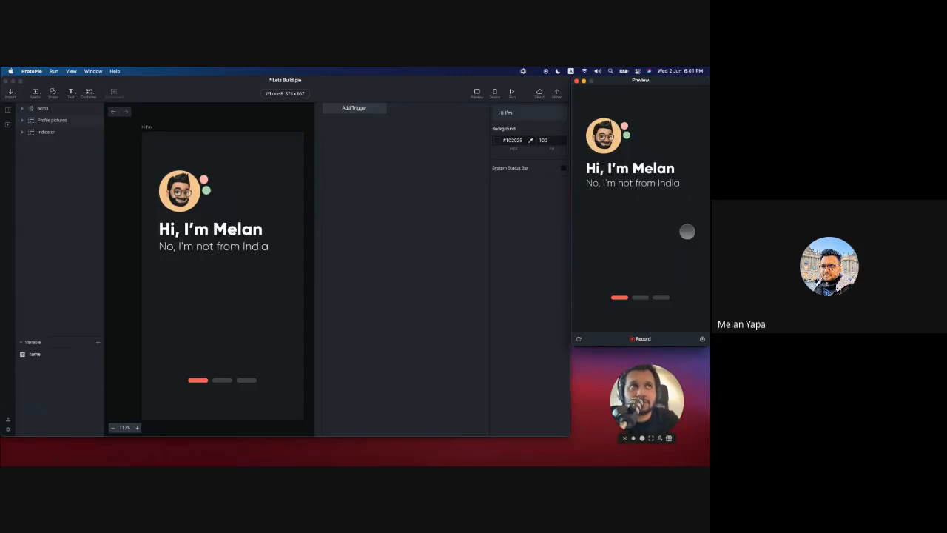
left_click_drag(687, 229, 597, 227)
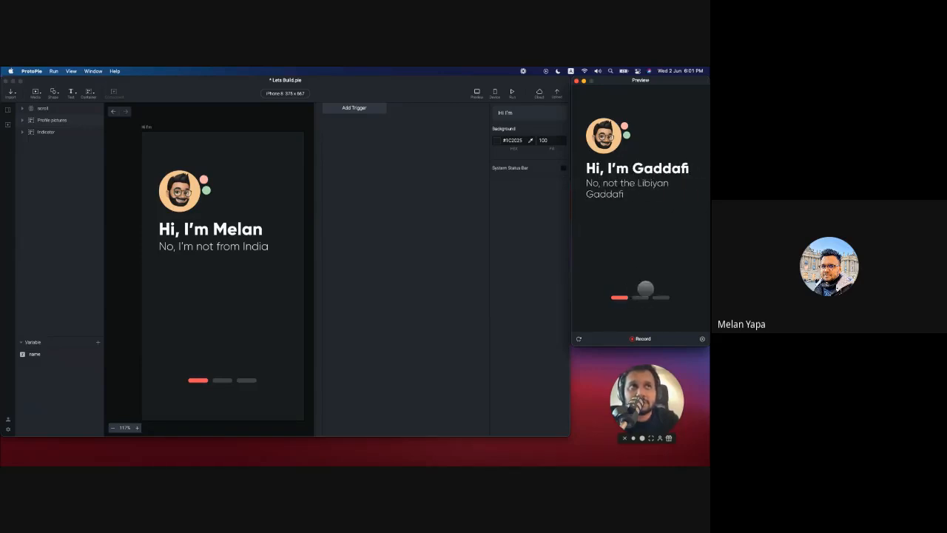
left_click_drag(640, 243, 686, 219)
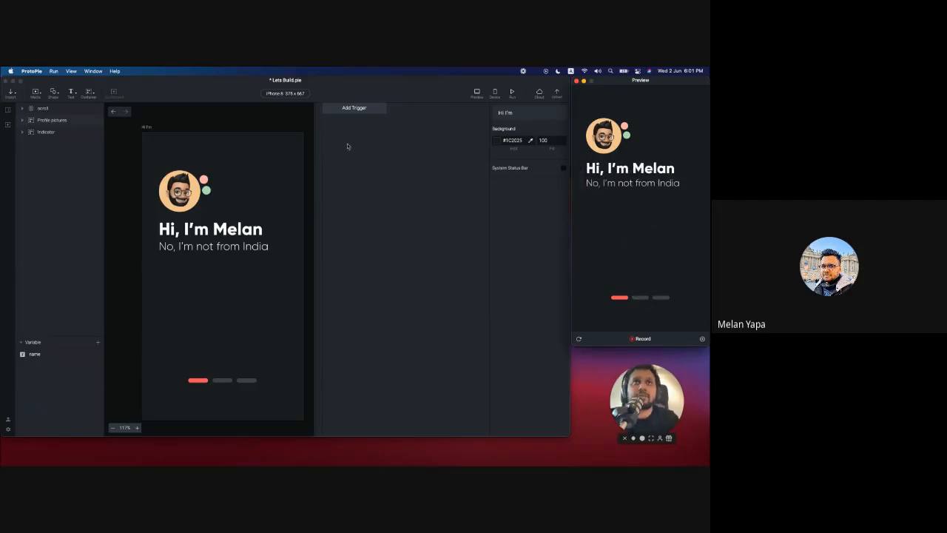
Step: Add a Chain trigger to the scroll container that holds the text pages
left_click(370, 152)
left_click(354, 108)
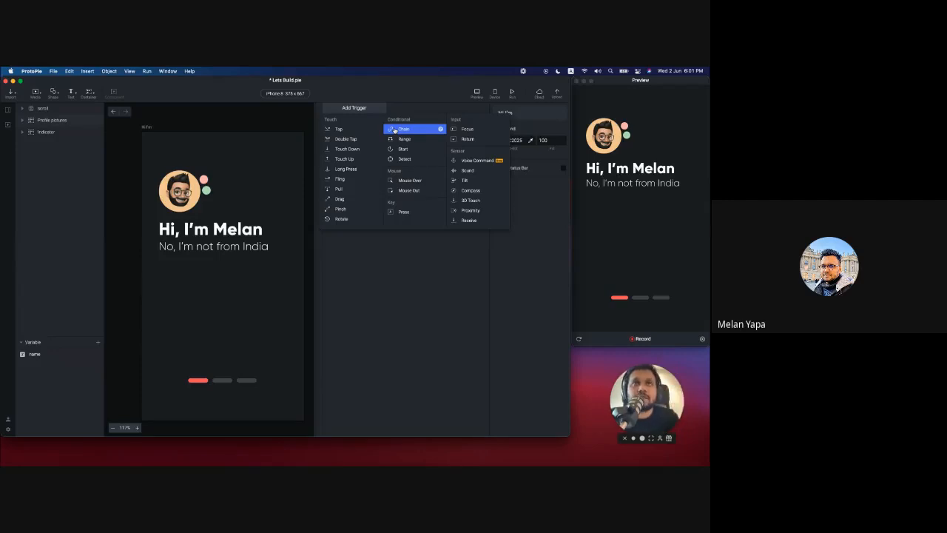
left_click(226, 261)
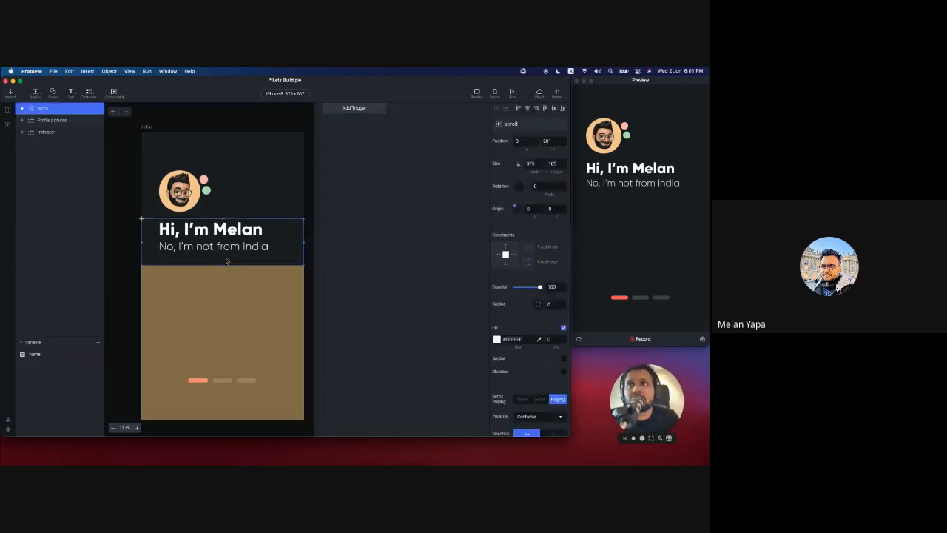
left_click(354, 109)
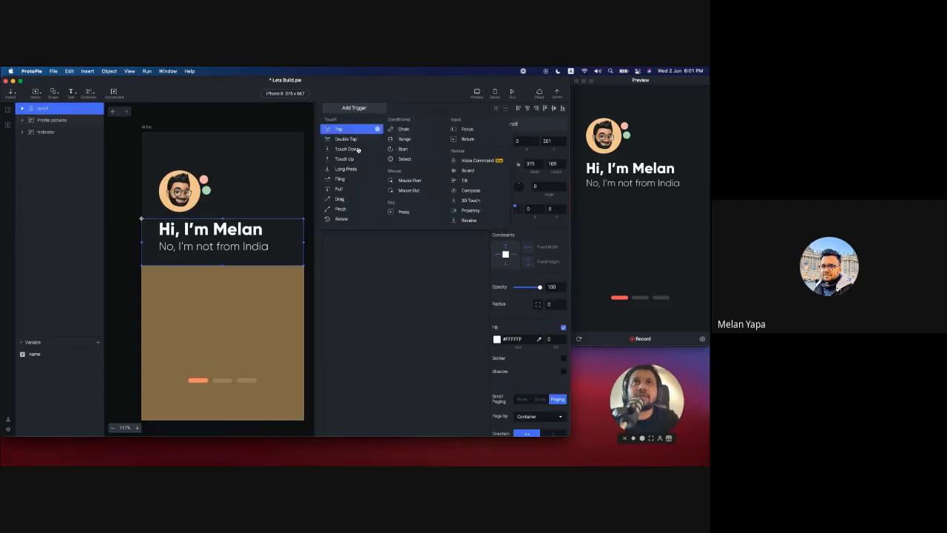
left_click(401, 133)
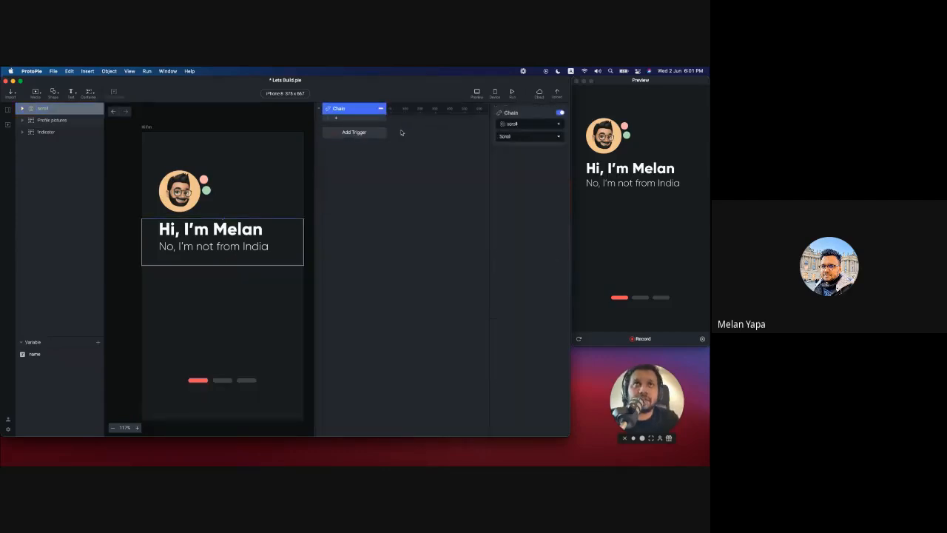
Step: Look over the Chain trigger's property and layer options, and choose the Scroll property of the scroll layer
left_click(510, 136)
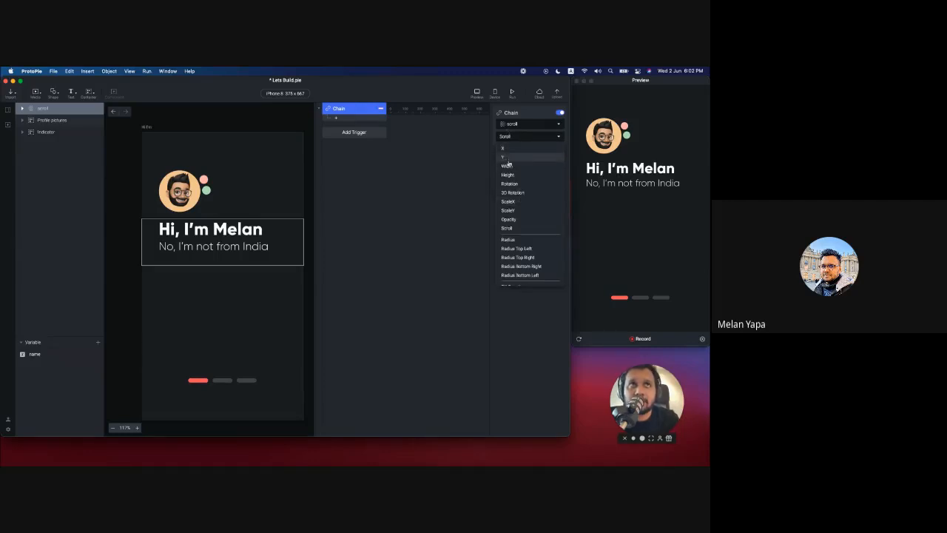
scroll(520, 250, "down", 5)
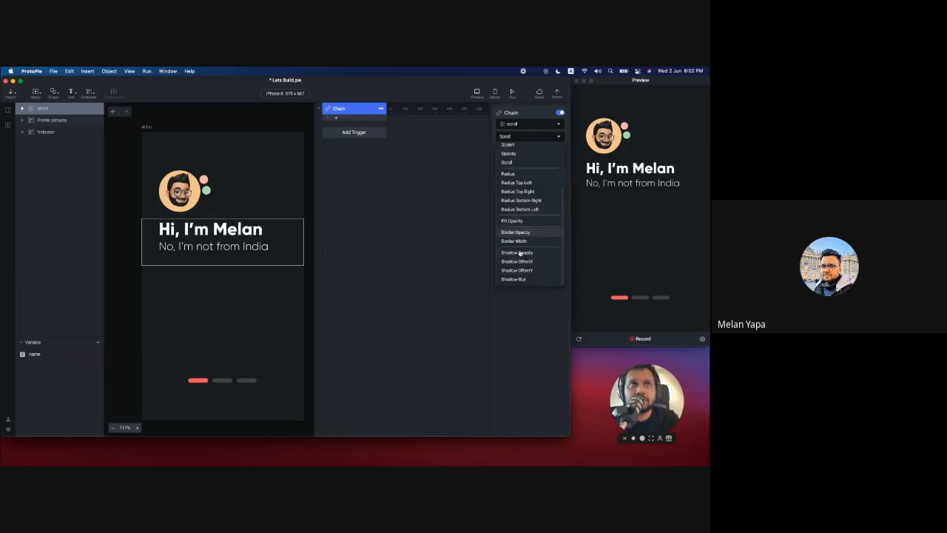
scroll(511, 222, "up", 5)
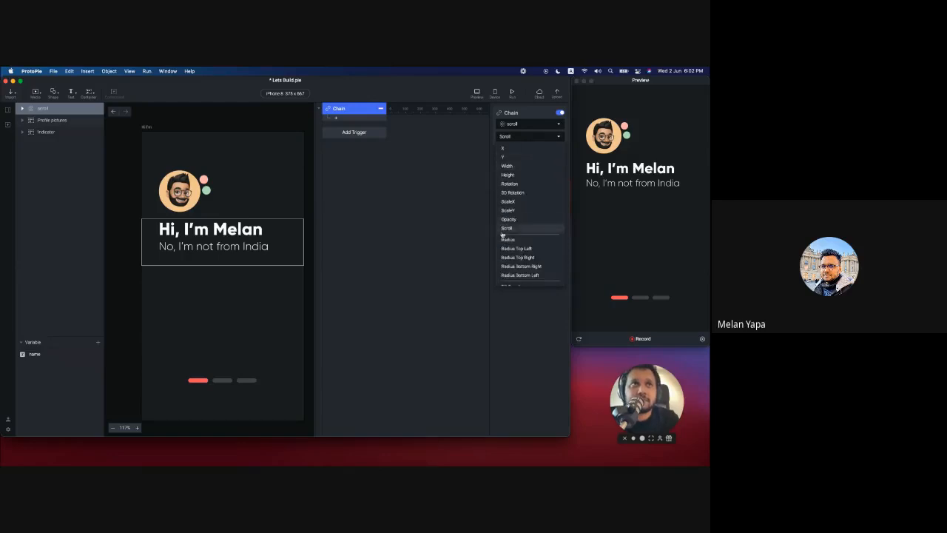
left_click(507, 230)
left_click(514, 126)
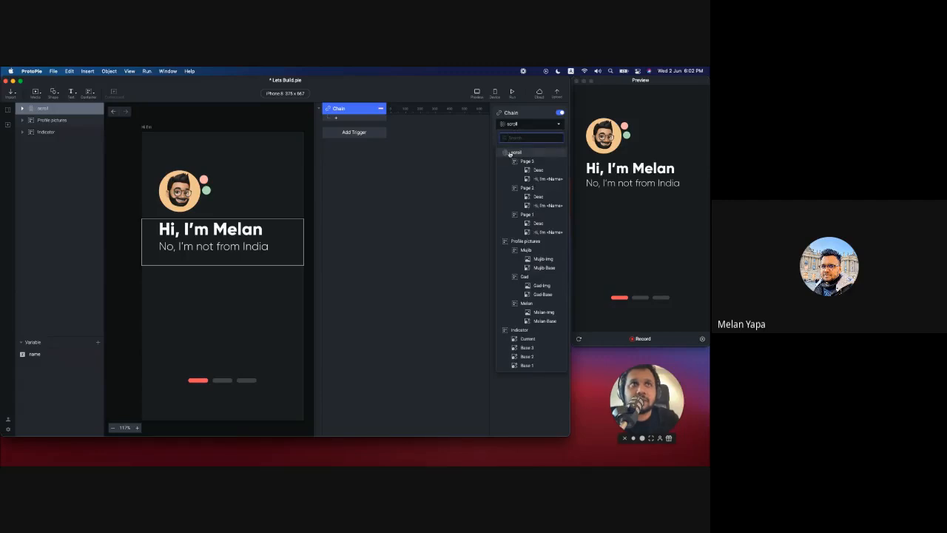
left_click(512, 151)
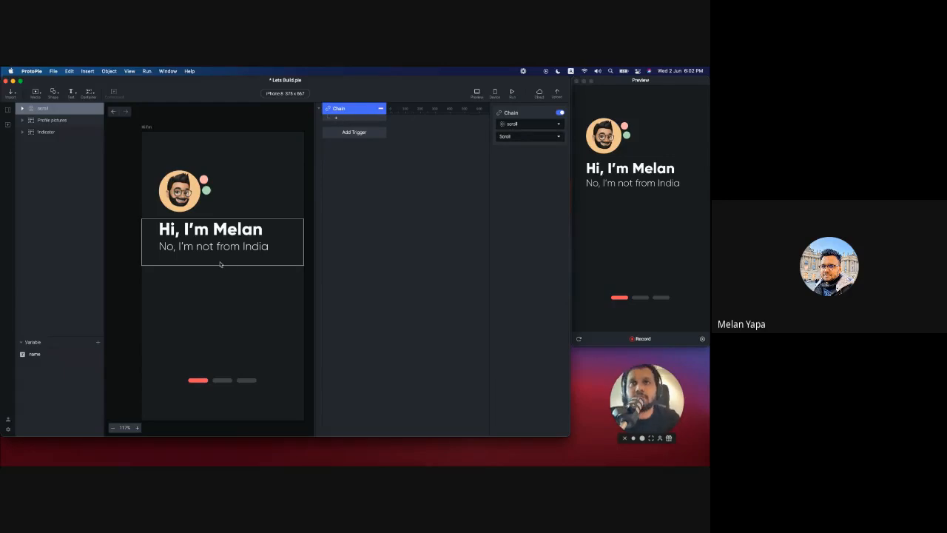
Step: Expand the Indicator container and add a Move response for its Current bar under the Chain trigger
left_click(67, 132)
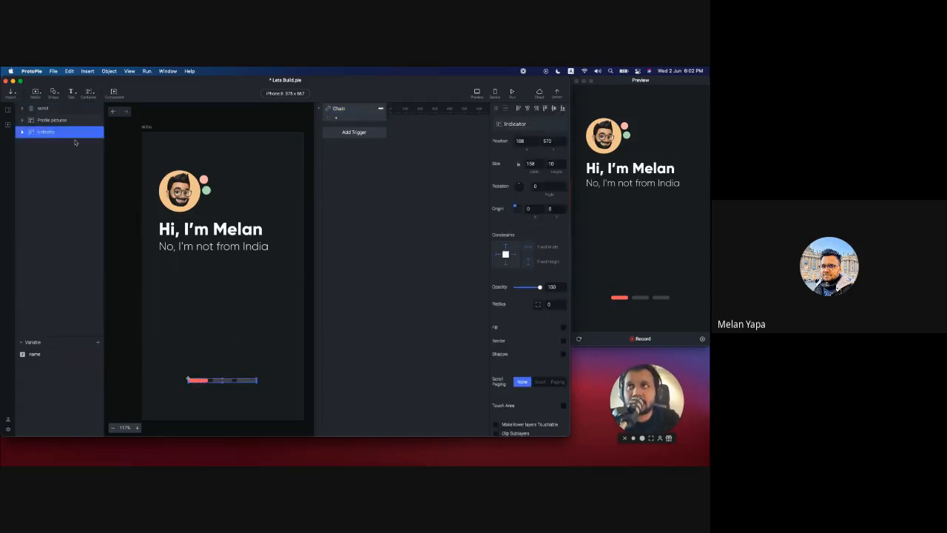
left_click(22, 132)
left_click(48, 144)
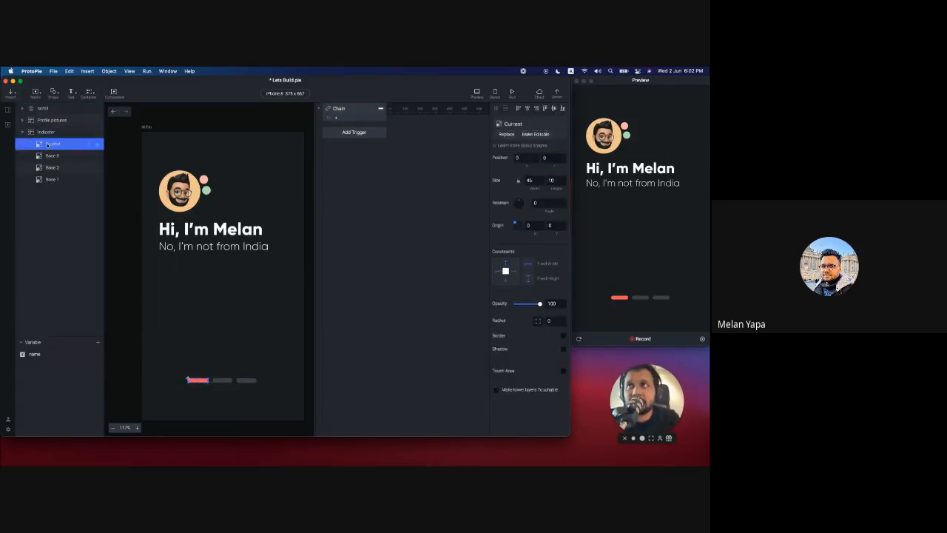
right_click(220, 389)
left_click(170, 310)
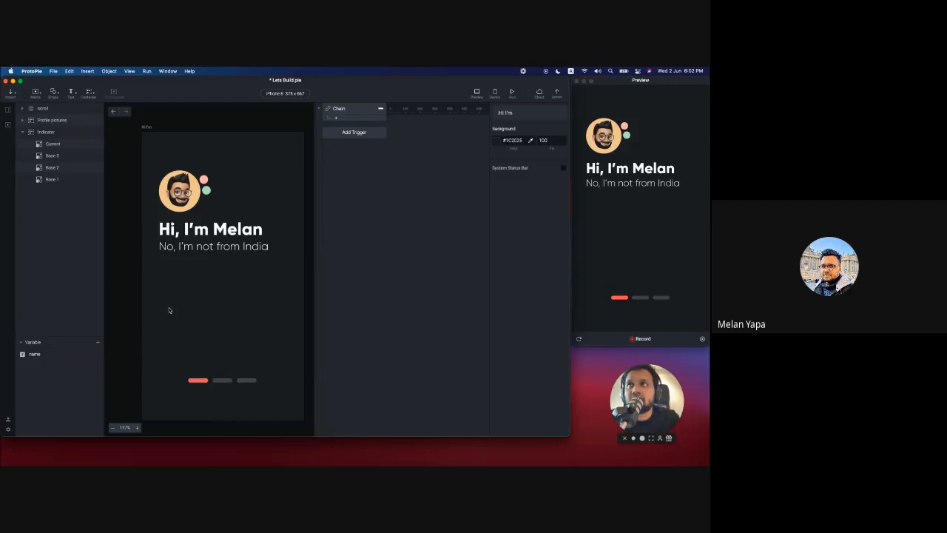
left_click(50, 147)
left_click(344, 118)
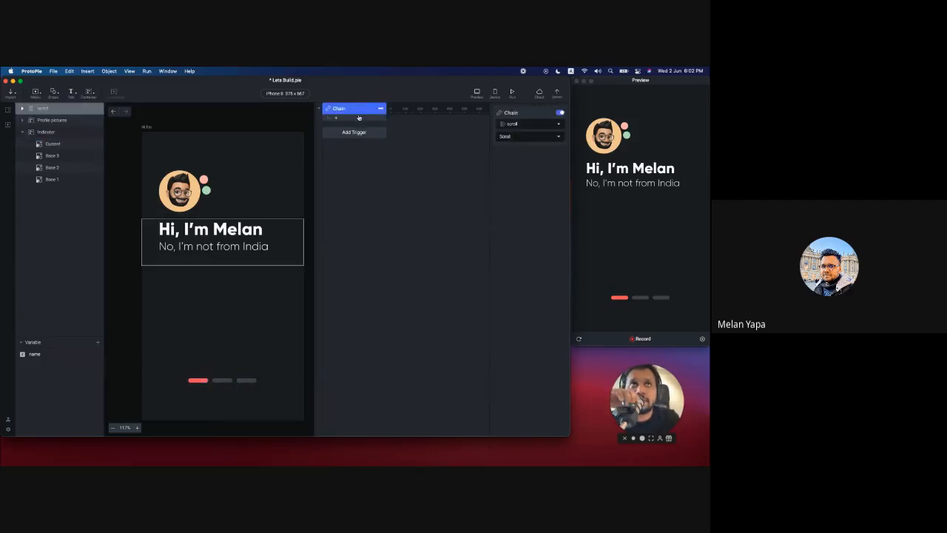
left_click(53, 145)
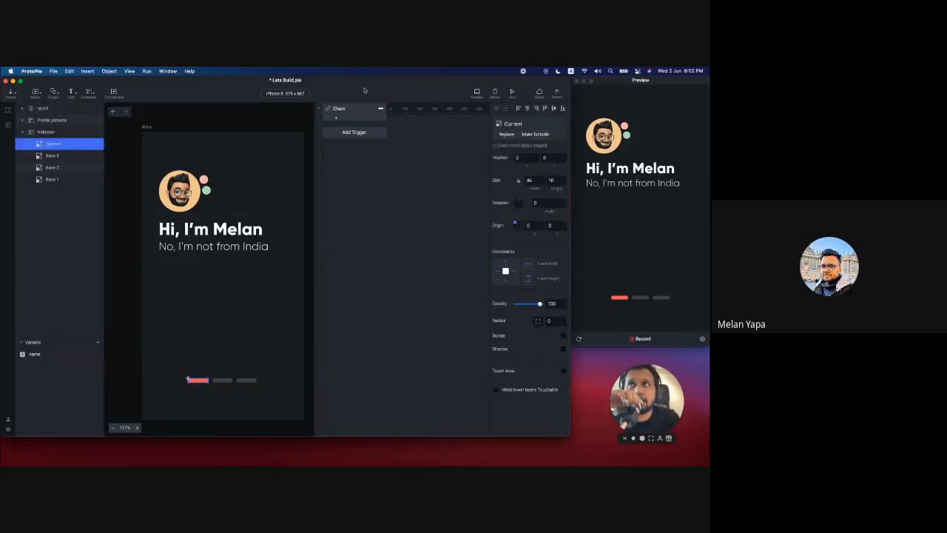
left_click(337, 118)
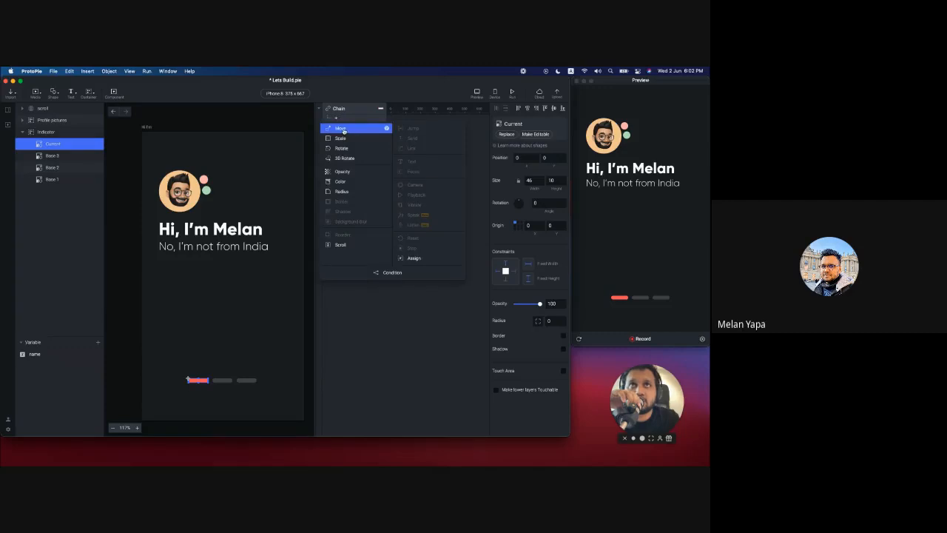
left_click(342, 129)
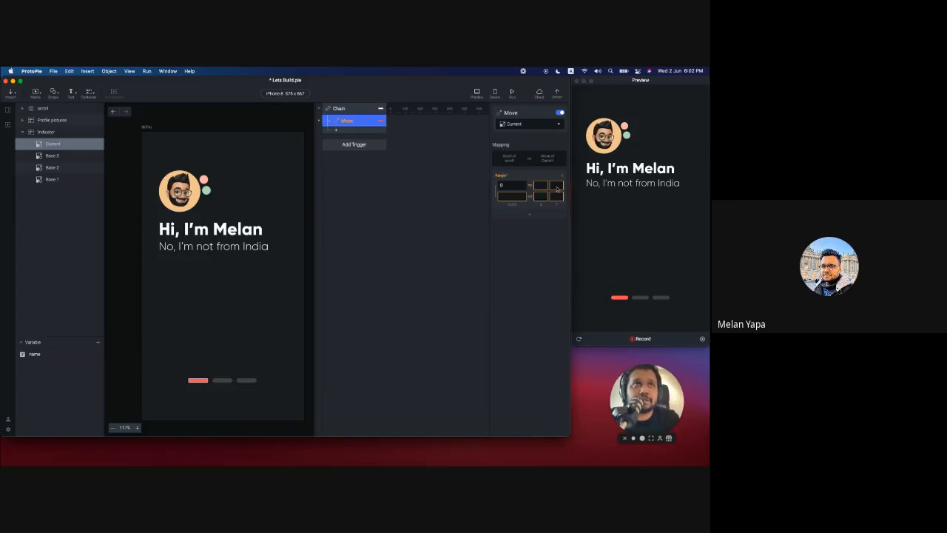
Step: Check the Move response's target layer and swipe from the first text page to the second in the preview
left_click(529, 124)
left_click(521, 123)
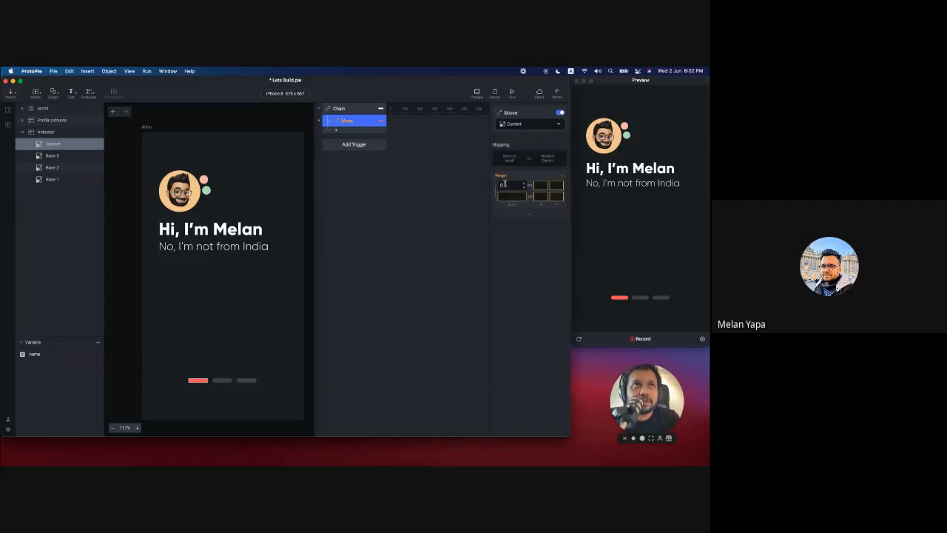
left_click(647, 209)
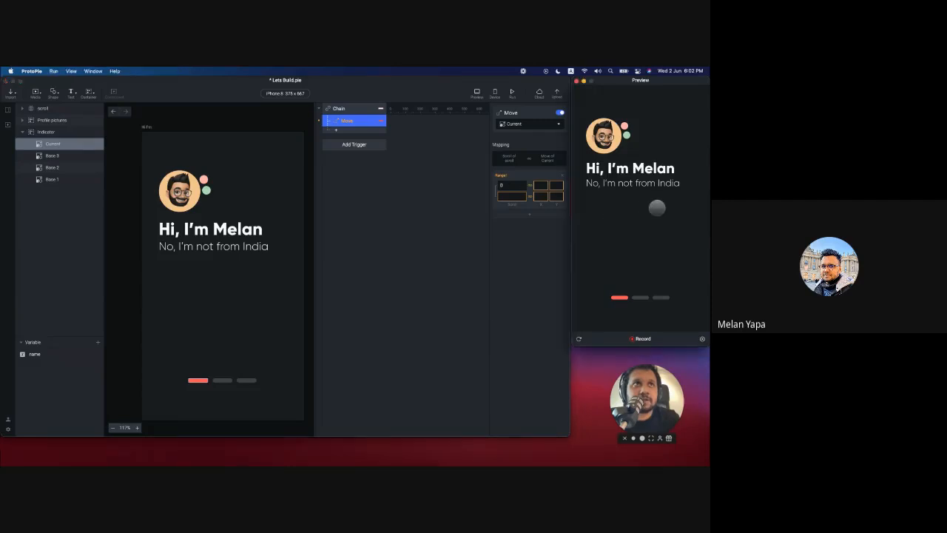
left_click_drag(656, 207, 537, 208)
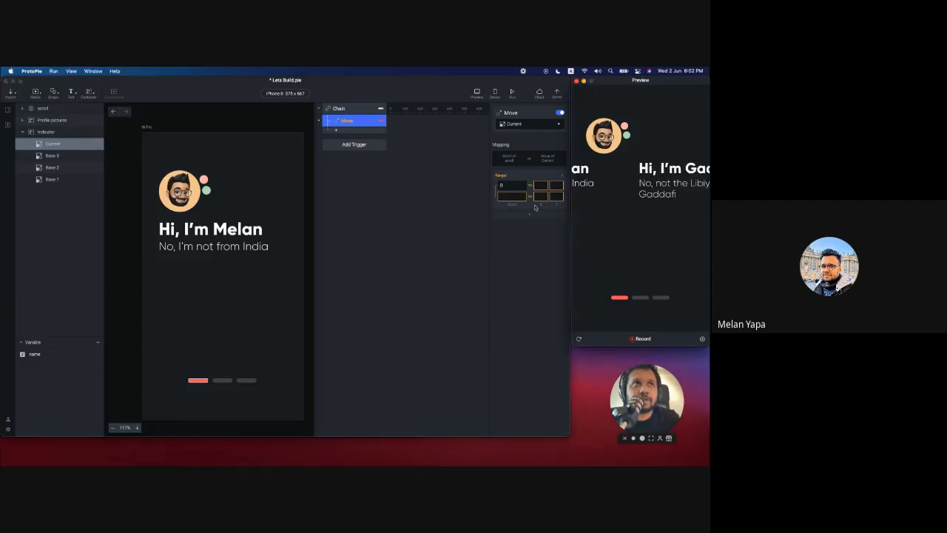
Step: Shift the scroll container one screen width to the left on the canvas, and undo the move
left_click(216, 263)
scroll(226, 246, "down", 3)
scroll(233, 254, "down", 1)
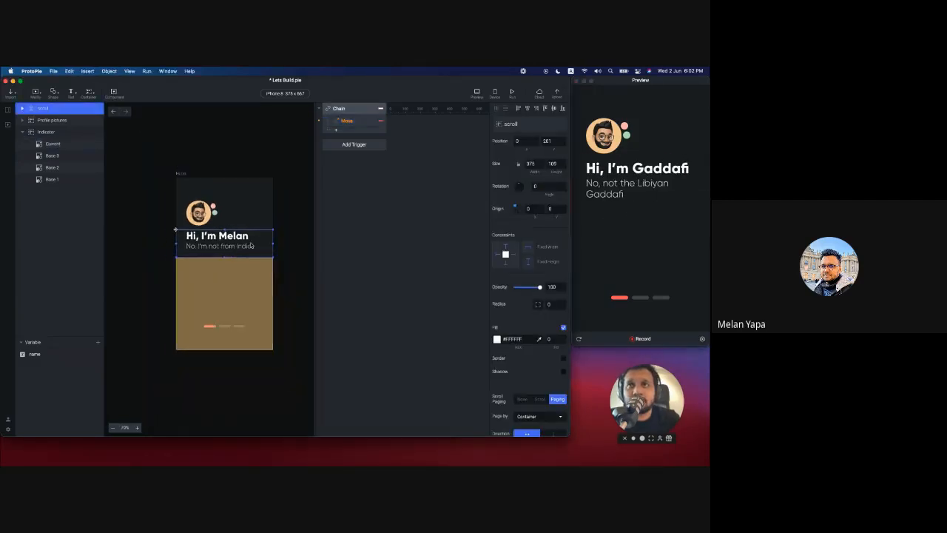
left_click_drag(248, 243, 151, 244)
key("super+z")
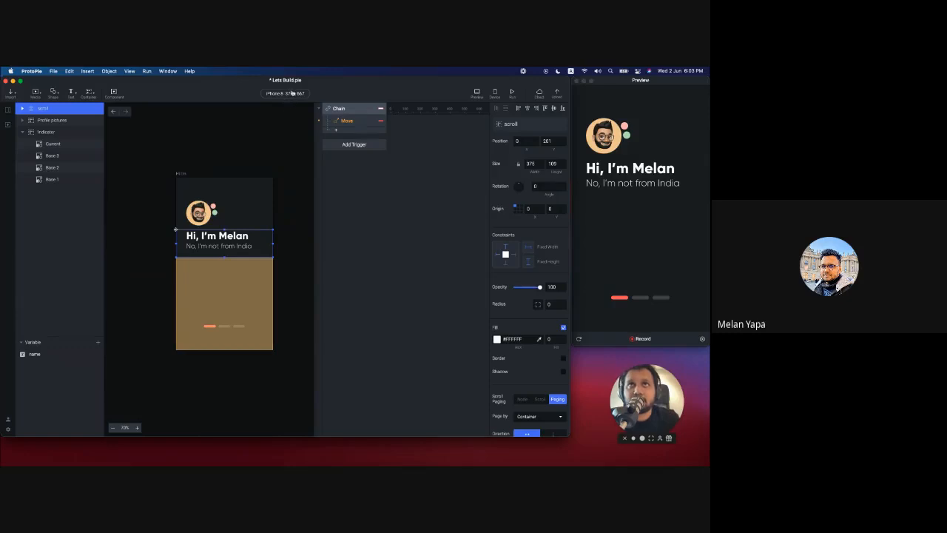
Step: Set the end of the Move response's scroll range to 375
left_click(354, 122)
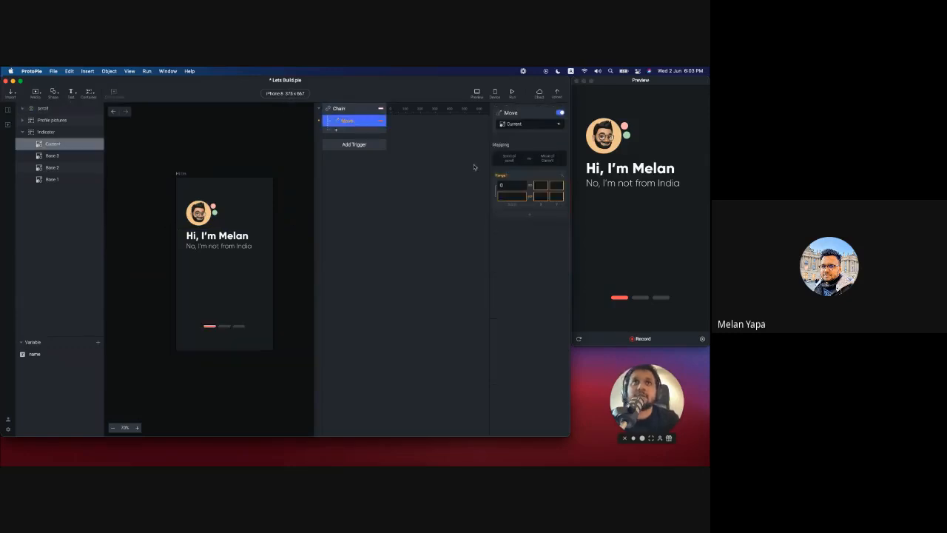
left_click(500, 195)
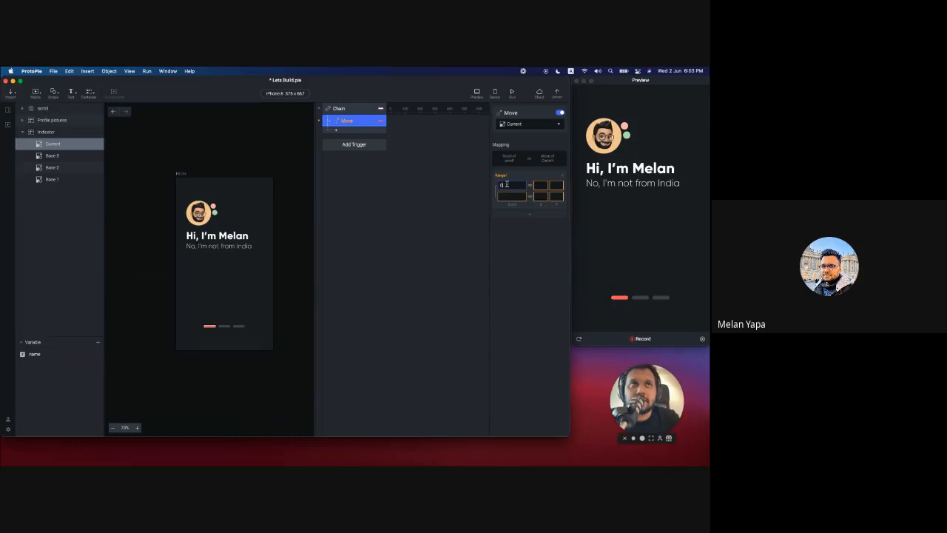
type("1")
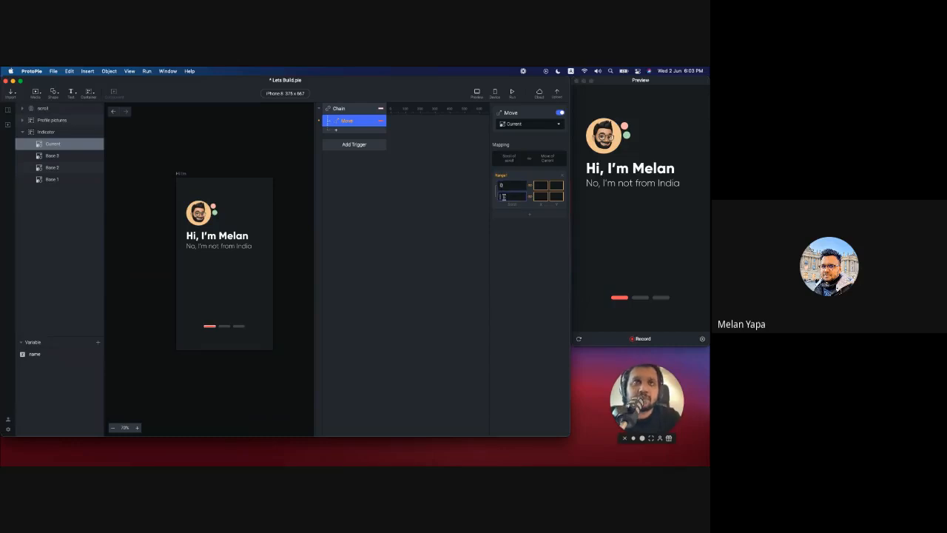
type("75")
key("Return")
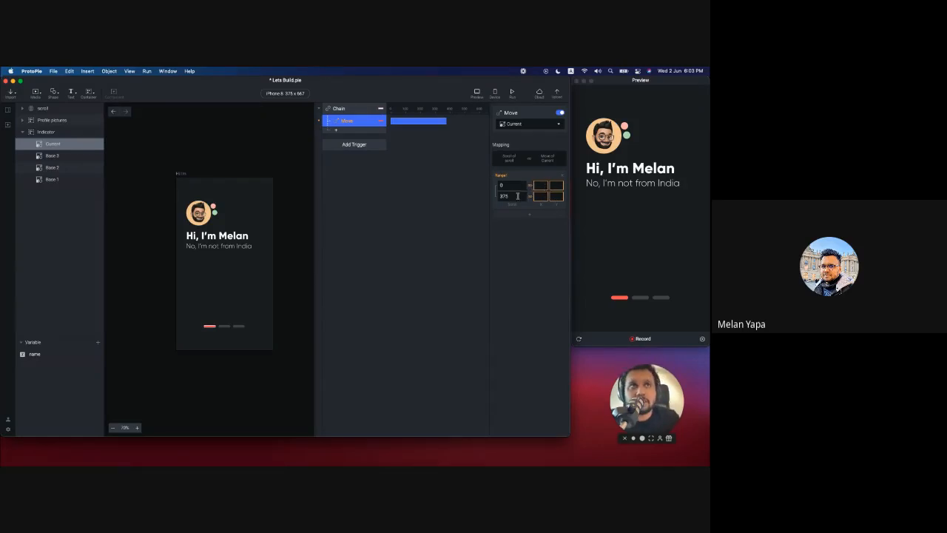
Step: Select the Current bar inside the Indicator container and examine its position and size
scroll(253, 329, "up", 5)
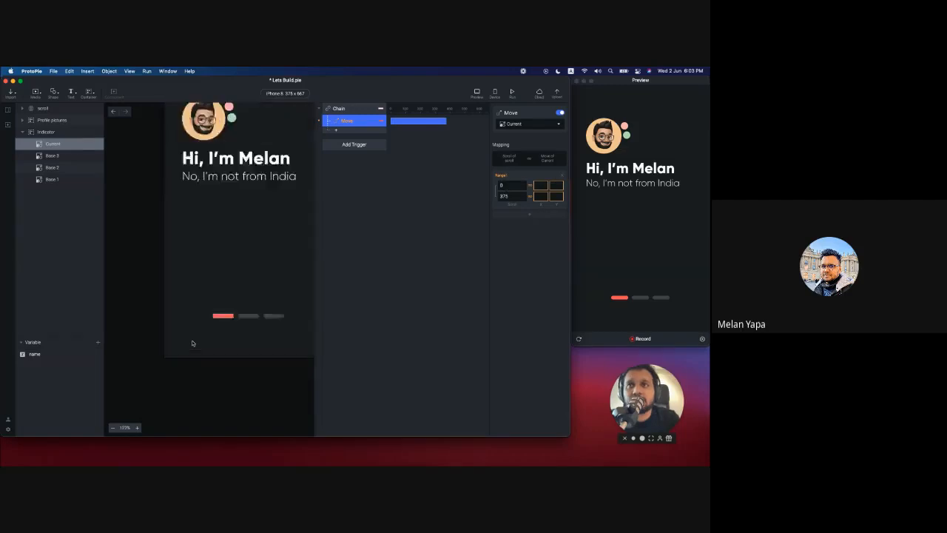
left_click(256, 324)
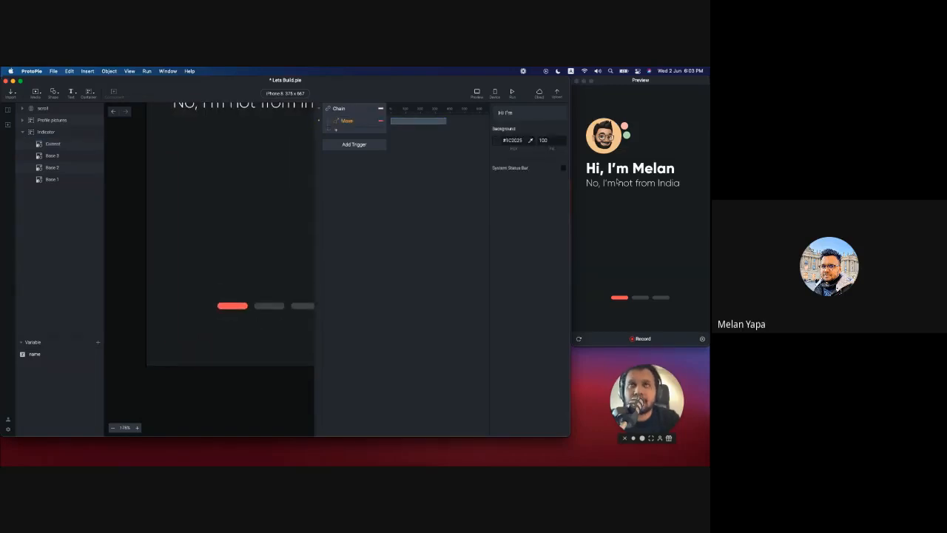
left_click(234, 311)
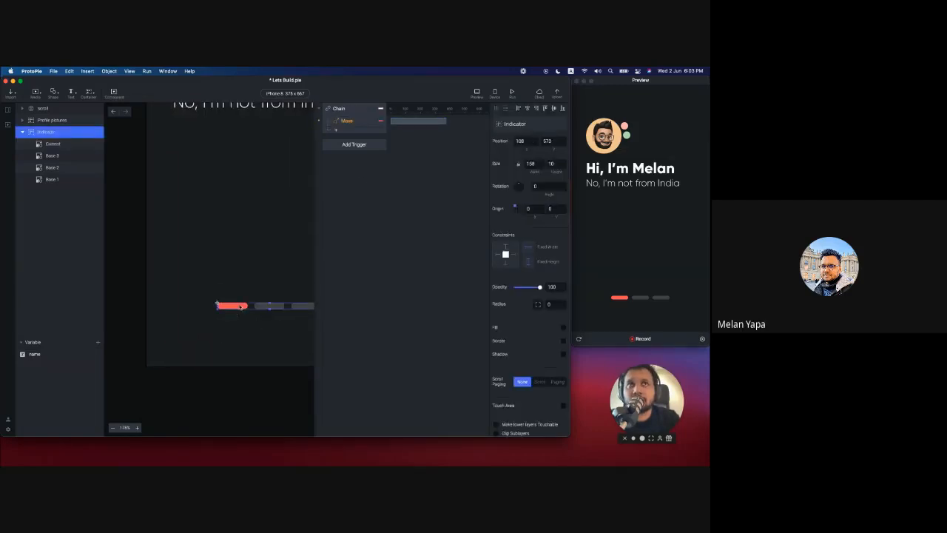
left_click(58, 143)
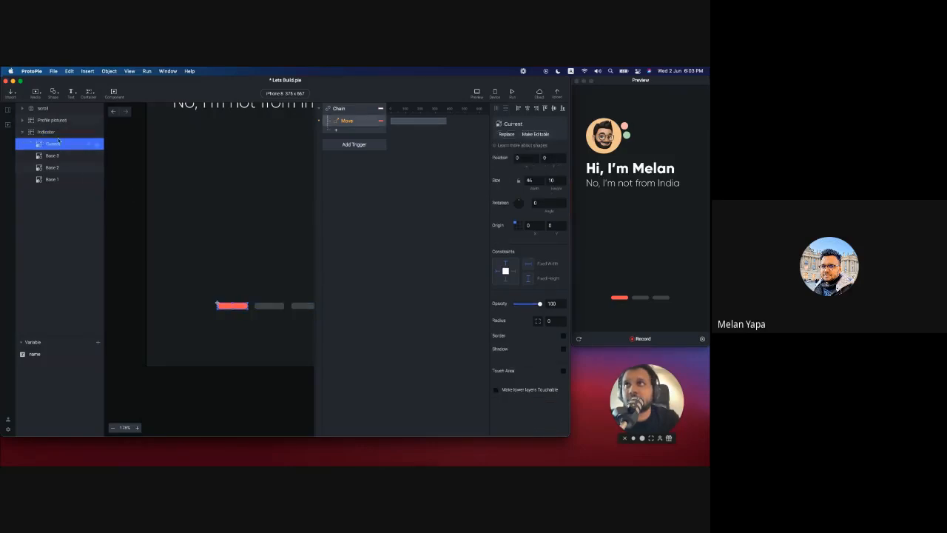
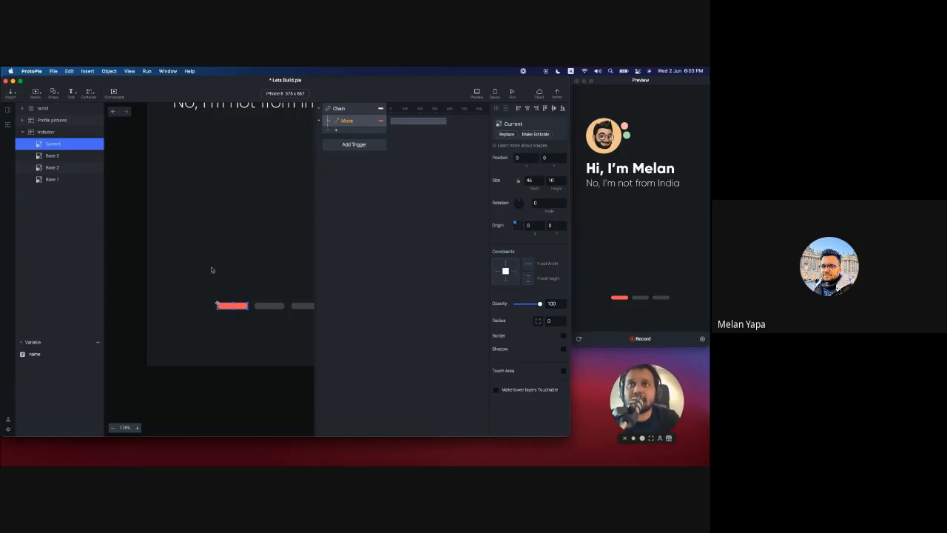
Step: Compare the position and size of the Indicator container and its Current bar, and check the Move response's mapping
left_click(49, 134)
left_click(51, 146)
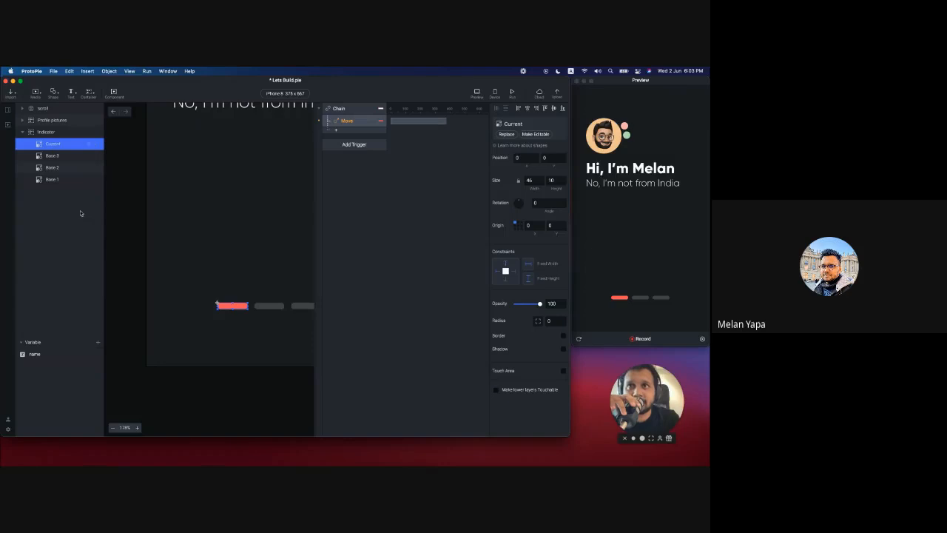
left_click(50, 133)
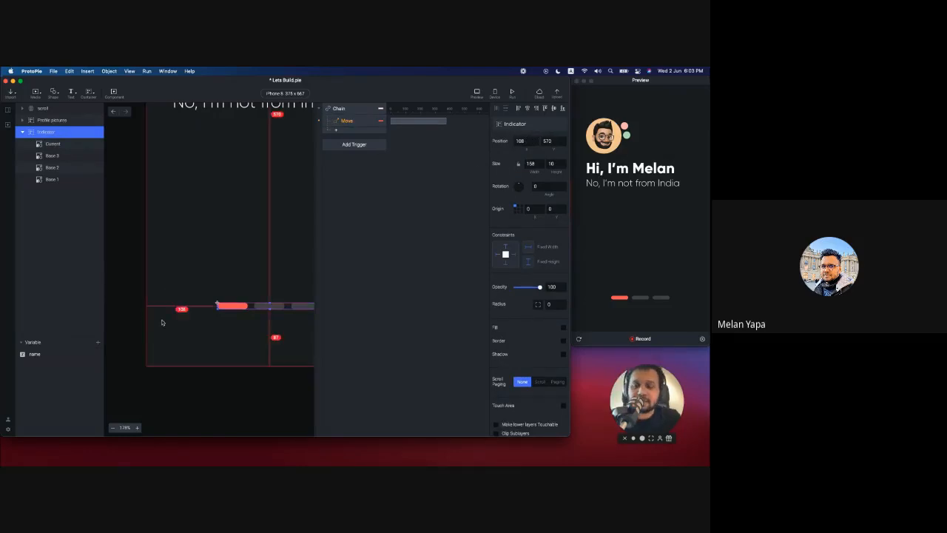
left_click(53, 144)
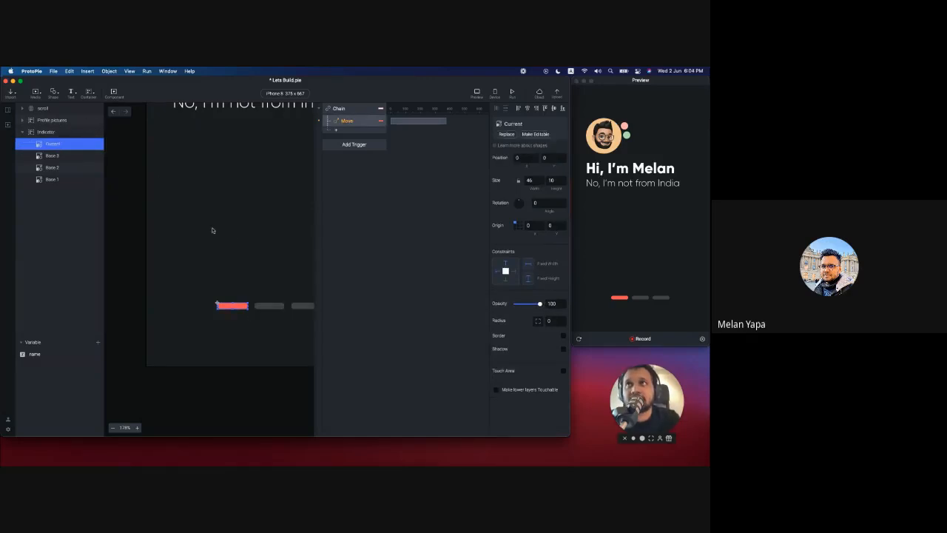
scroll(212, 230, "down", 3)
scroll(213, 230, "up", 1)
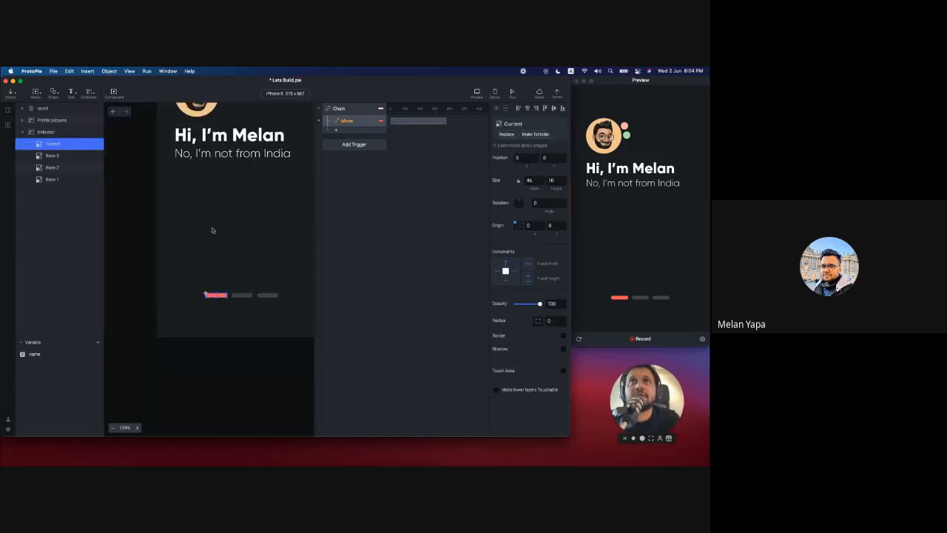
left_click(348, 121)
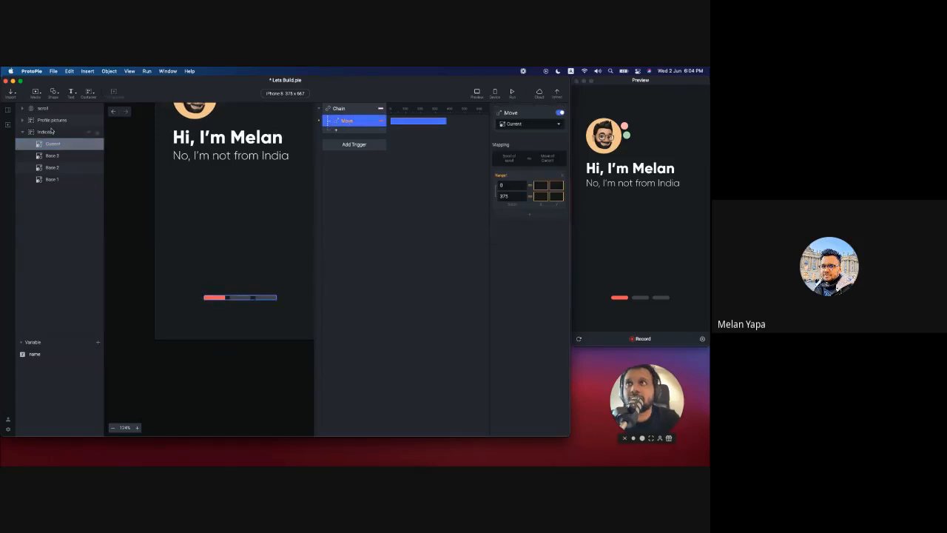
left_click(214, 297)
left_click(350, 121)
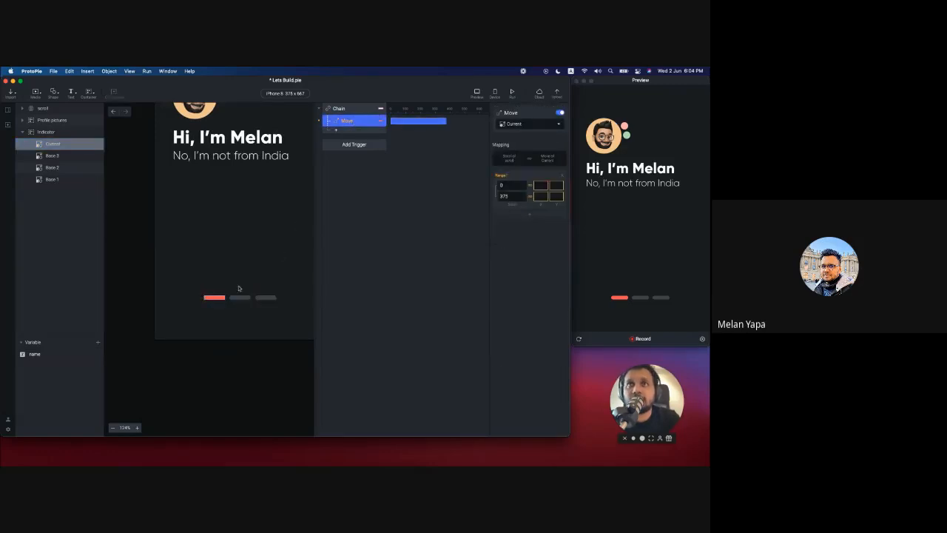
left_click(217, 300)
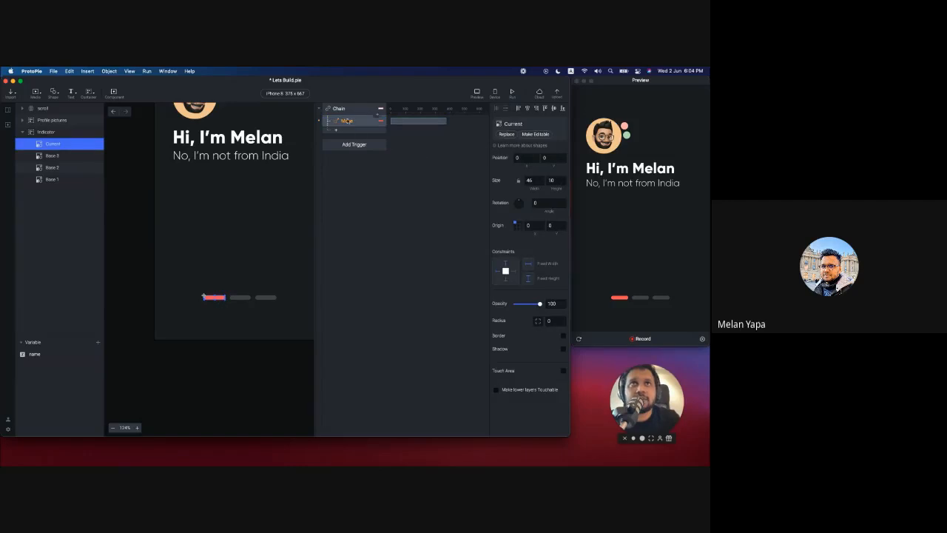
Step: Set the starting X value of the Current bar's Move response to 0 for scroll position 0
left_click(348, 120)
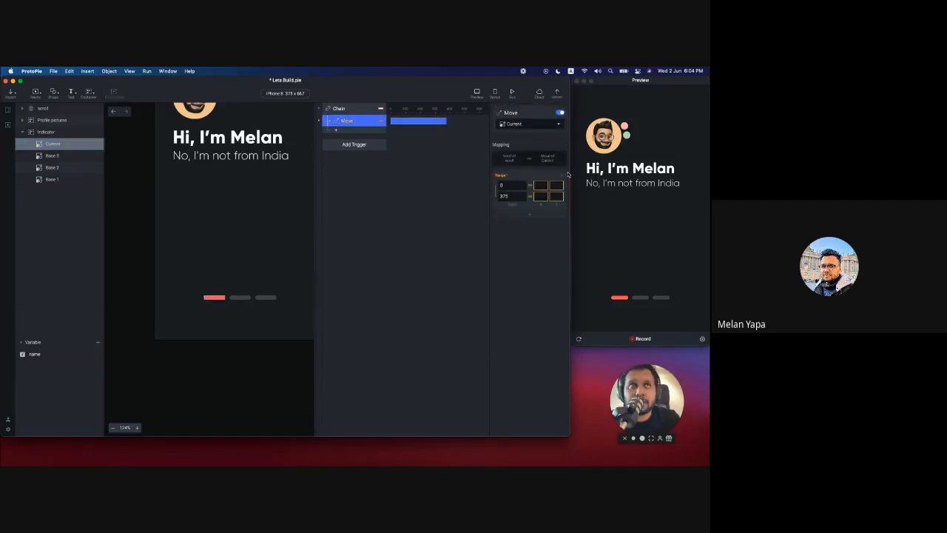
left_click(539, 185)
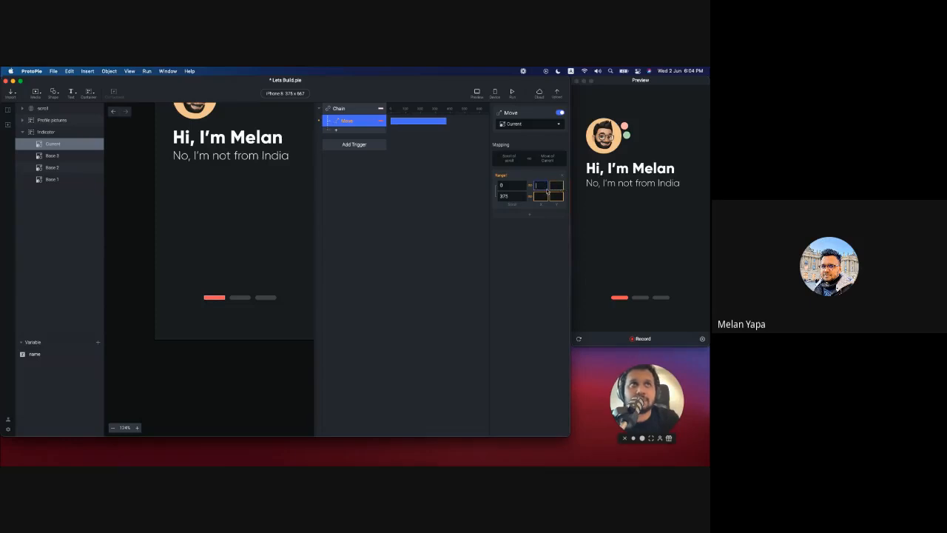
type("0")
left_click(543, 195)
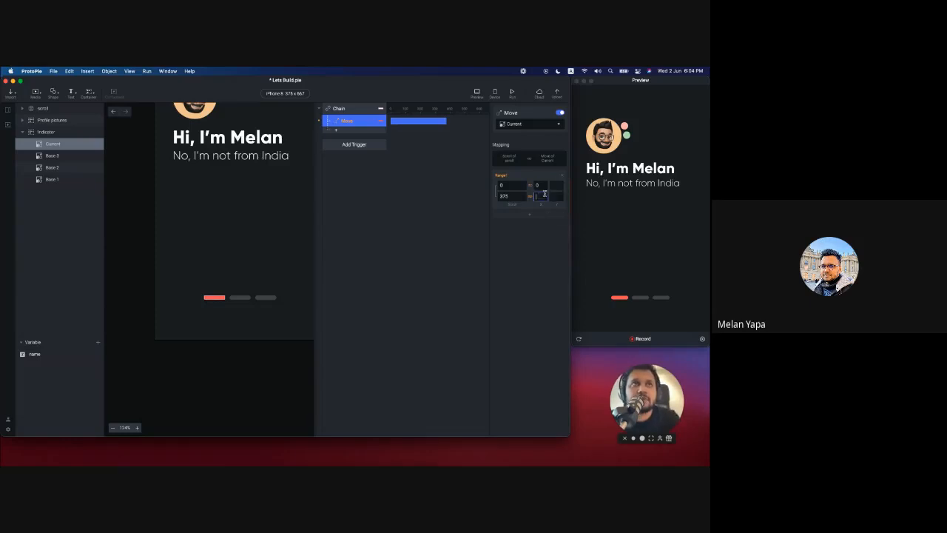
left_click(520, 256)
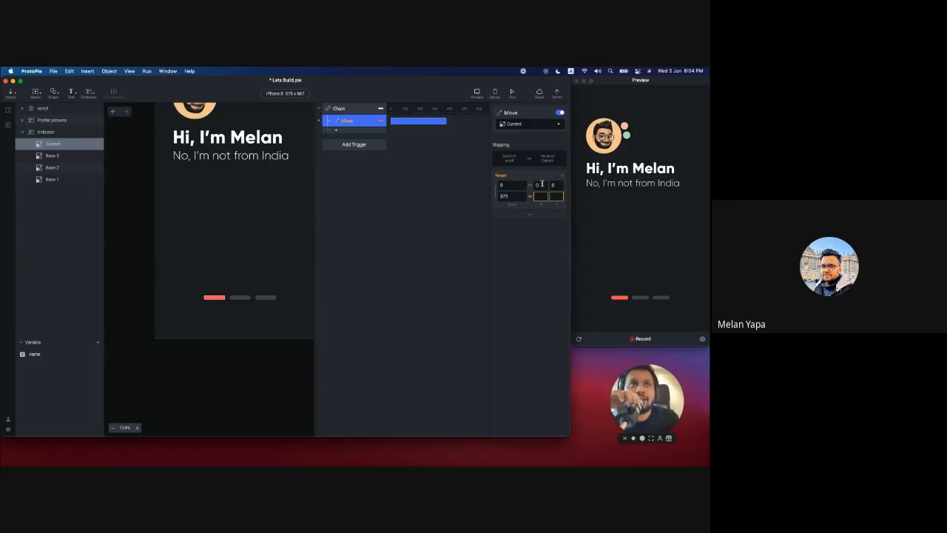
Step: Shift the Current bar over the second base bar to X 56 on the canvas, and undo the move
left_click(215, 297)
scroll(214, 298, "up", 5)
left_click_drag(215, 299, 297, 300)
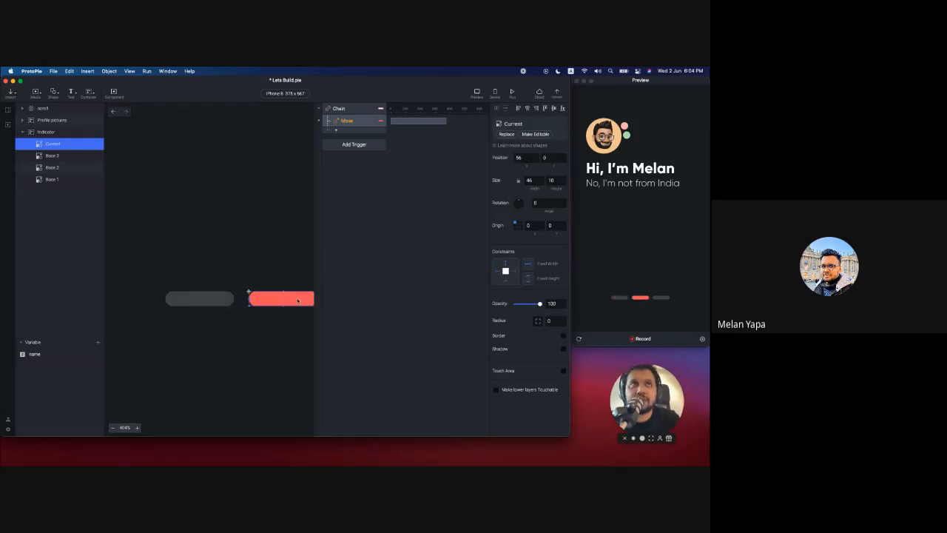
key("super+z")
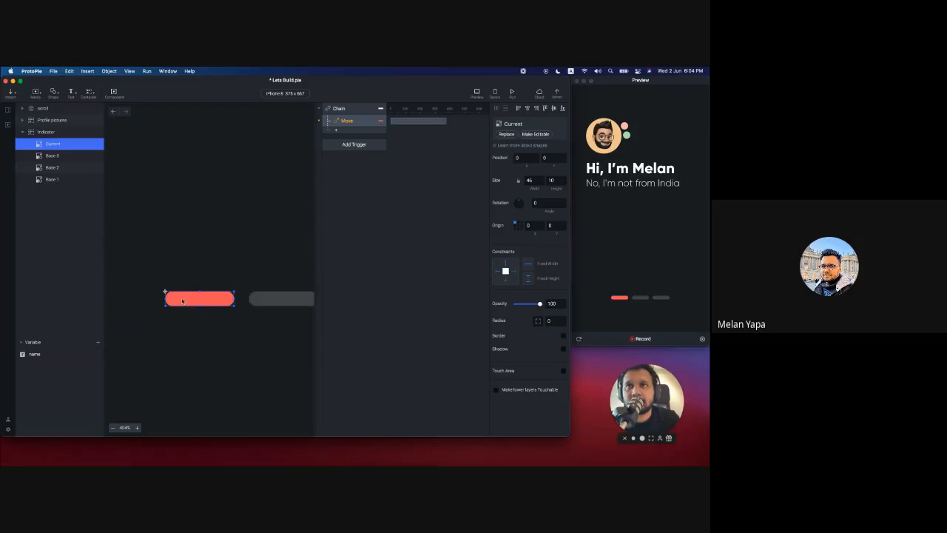
Step: Check the X position of Base 2 and set the Move response's end X to 56 for scroll position 375
left_click(260, 298)
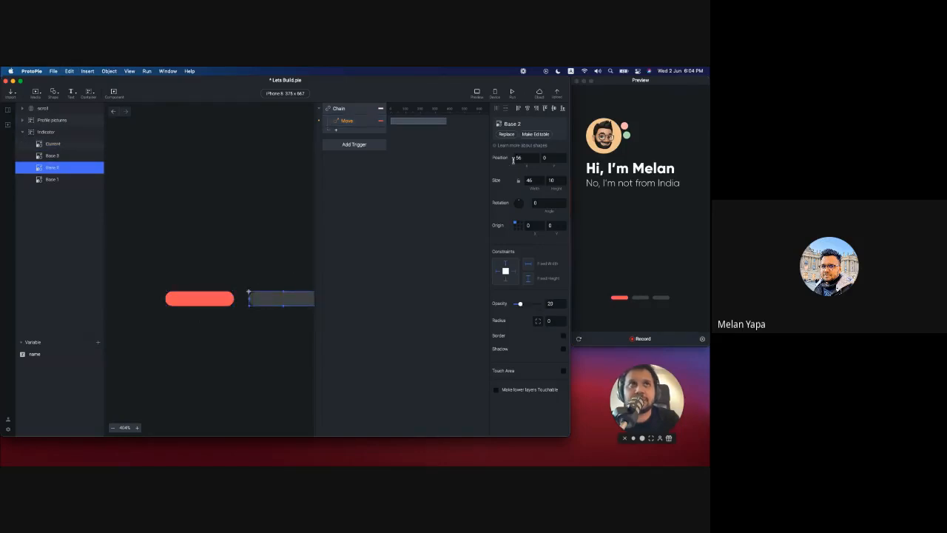
left_click(349, 121)
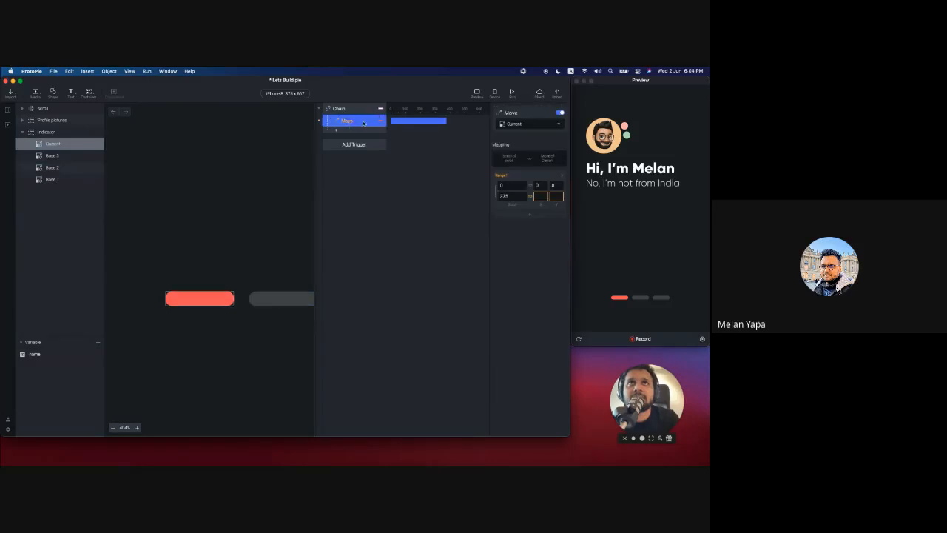
left_click(540, 196)
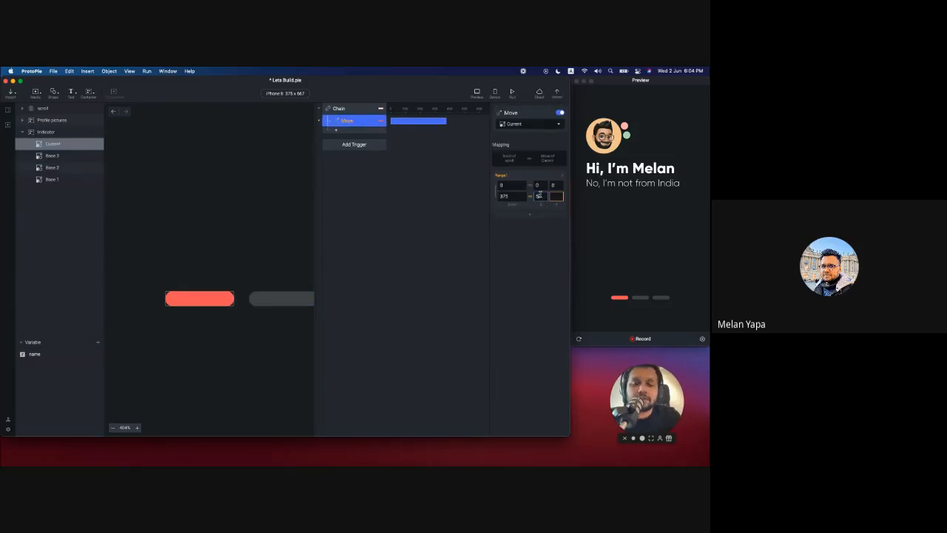
type("56")
Step: Clear the start and end Y values in the Move response's first range
left_click(558, 197)
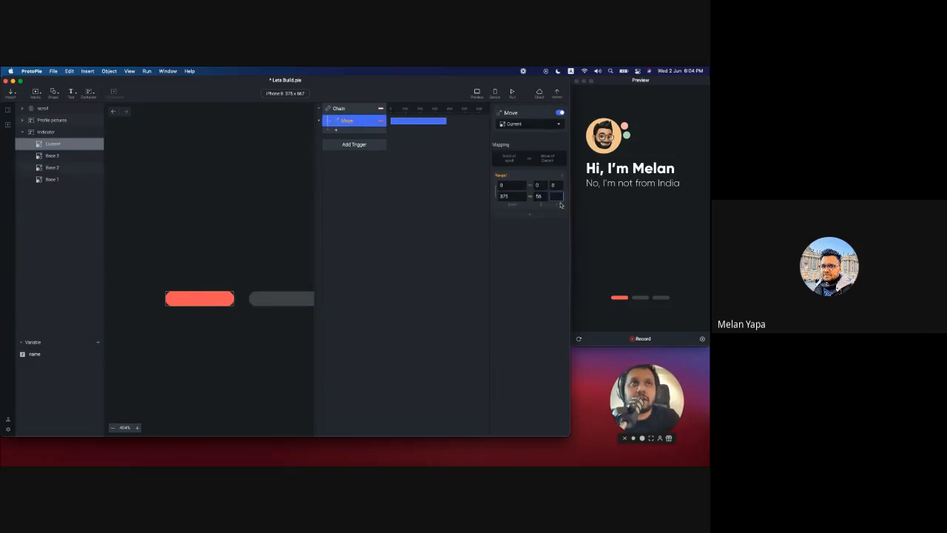
left_click(550, 238)
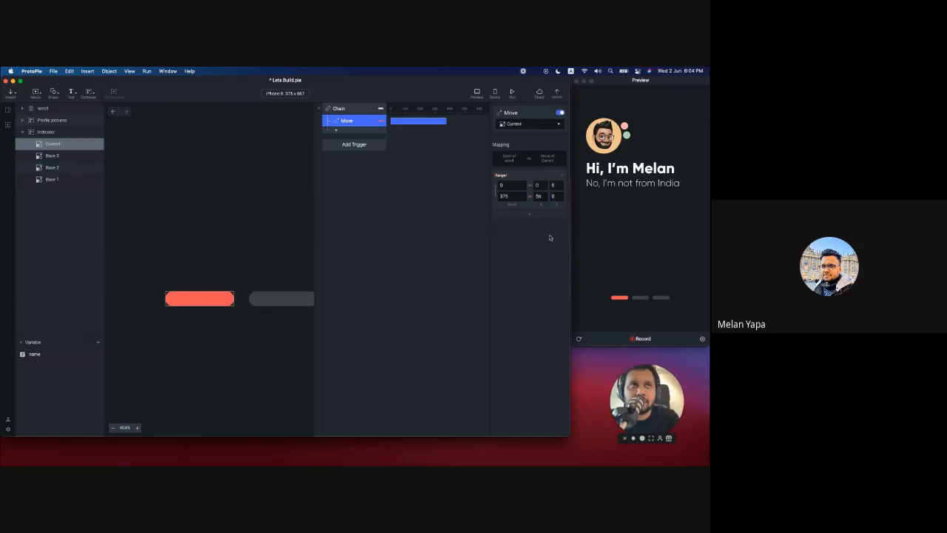
left_click(554, 196)
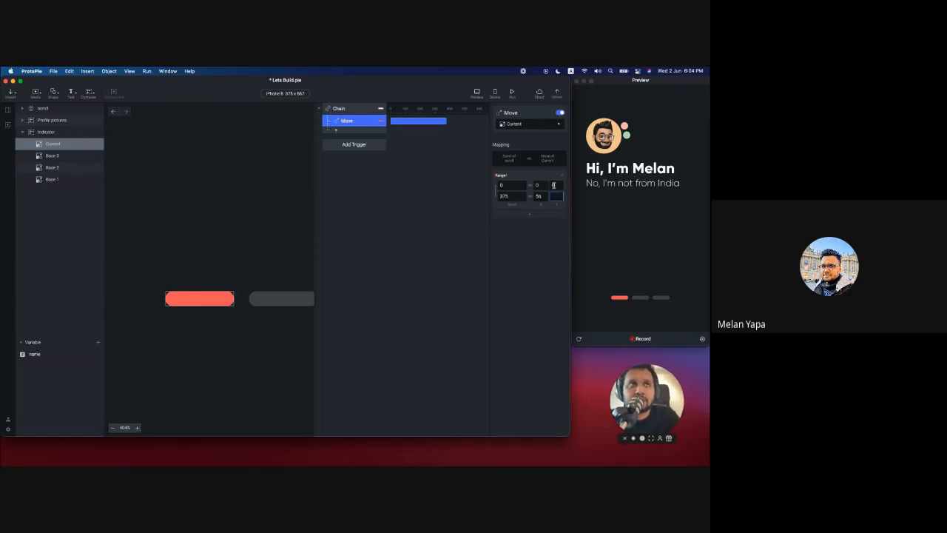
left_click(553, 185)
left_click(526, 262)
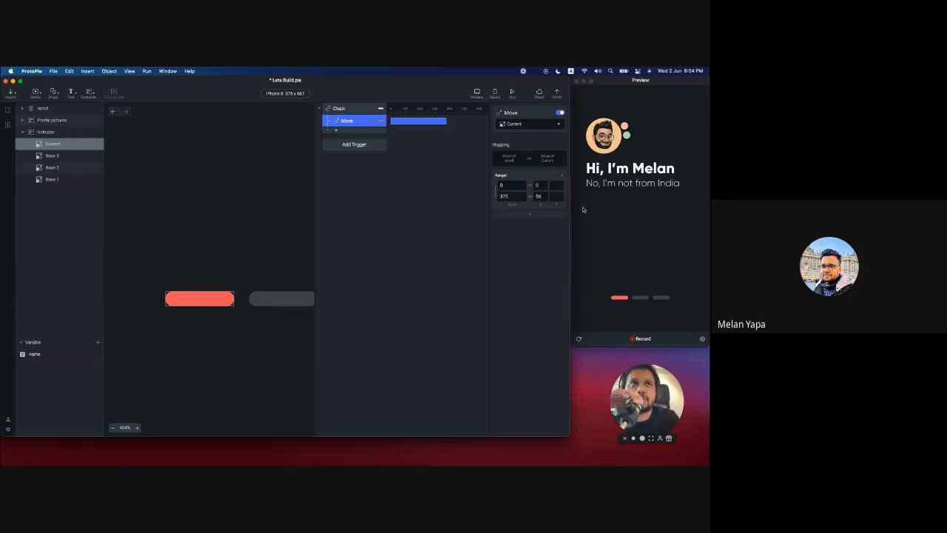
Step: Swipe forward and back through the three text pages in the preview to check how the indicator follows
left_click(641, 270)
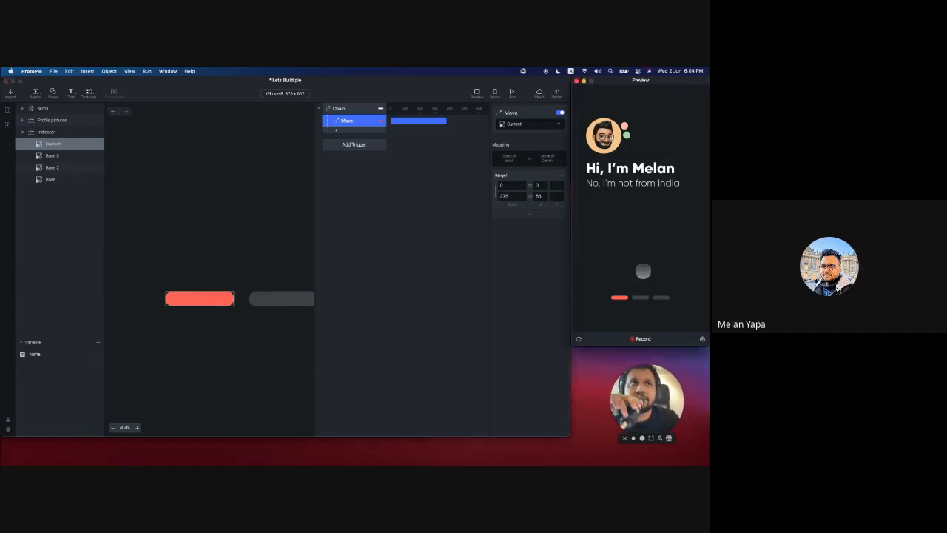
left_click_drag(660, 254, 585, 266)
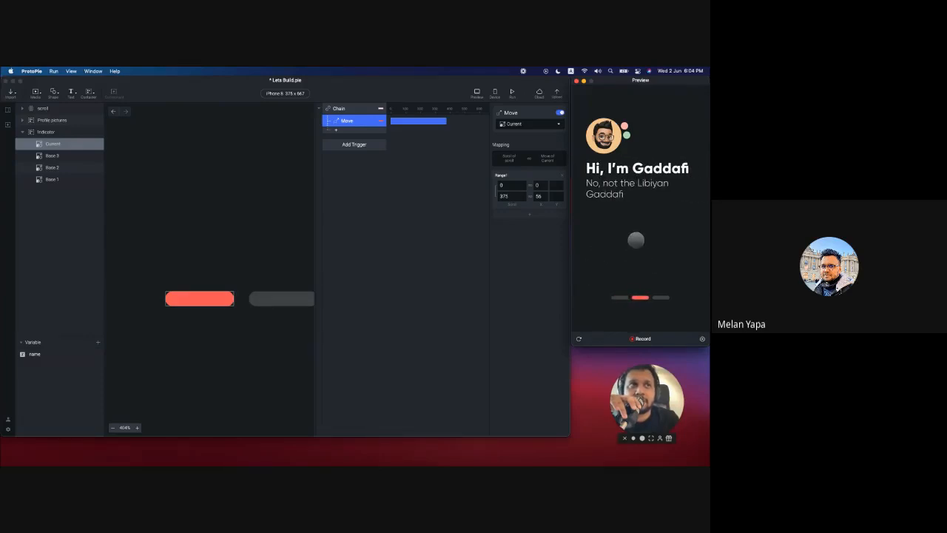
mouse_move(600, 224)
left_mouse_down()
mouse_move(698, 219)
mouse_move(597, 229)
left_mouse_up()
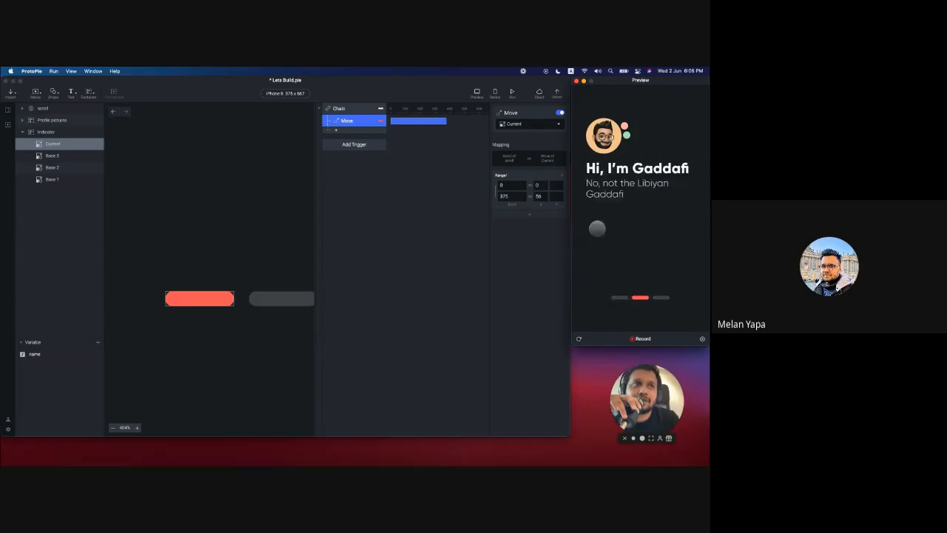
left_click_drag(601, 189, 617, 190)
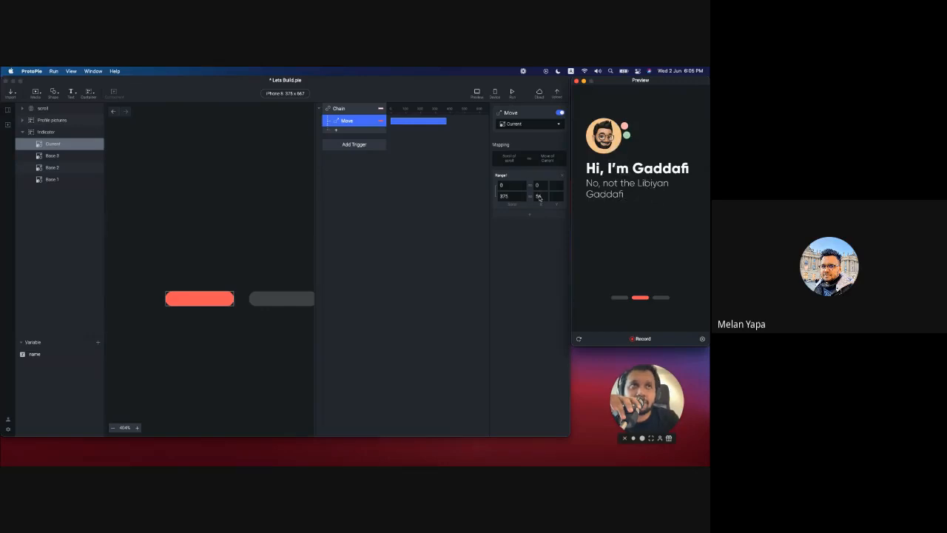
left_click_drag(607, 187, 682, 179)
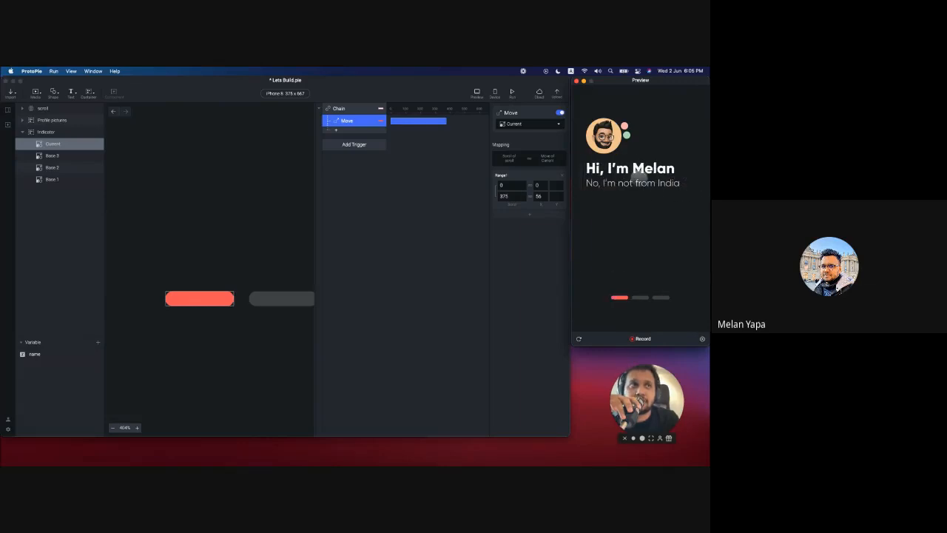
left_click_drag(646, 185, 559, 201)
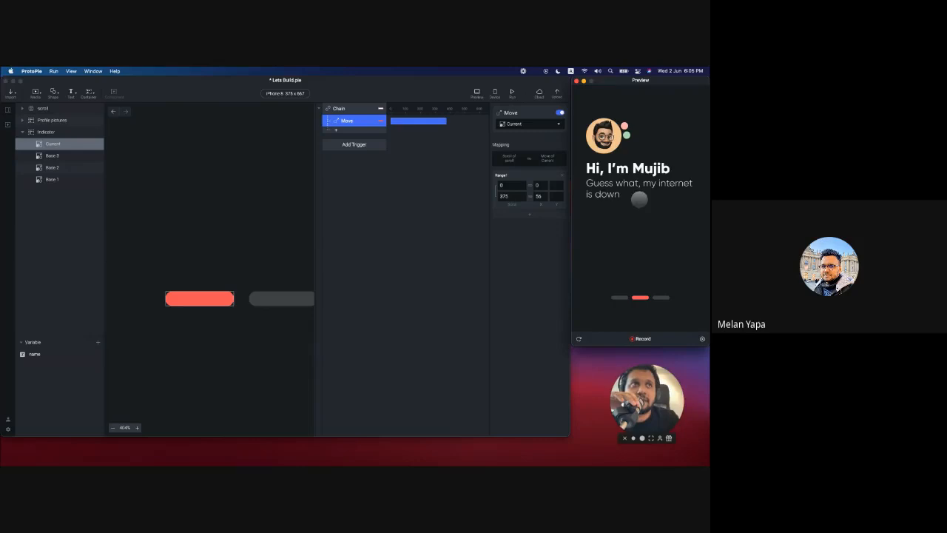
left_click_drag(649, 199, 701, 202)
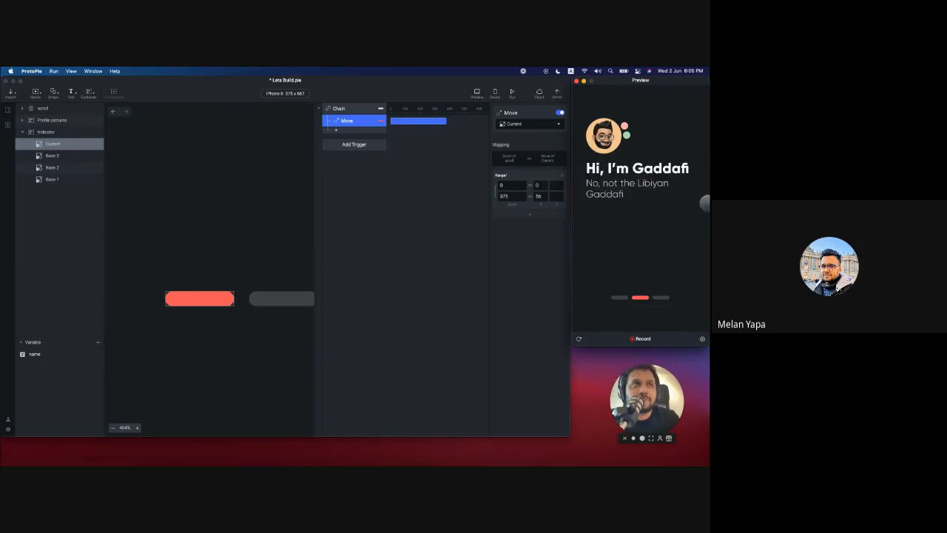
left_click_drag(614, 203, 581, 202)
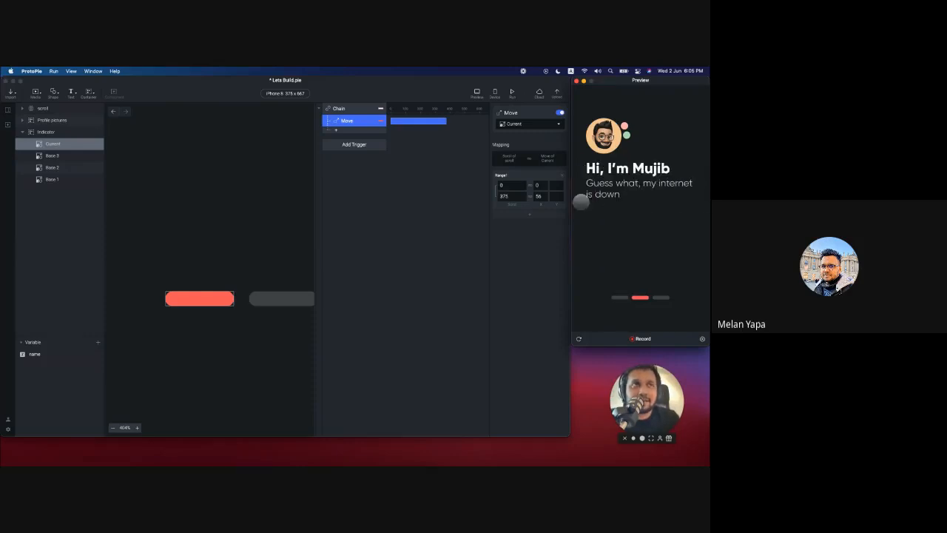
Step: Add a second range to the Current bar's Move response, with scroll positions from 375 to 375*2
left_click(347, 121)
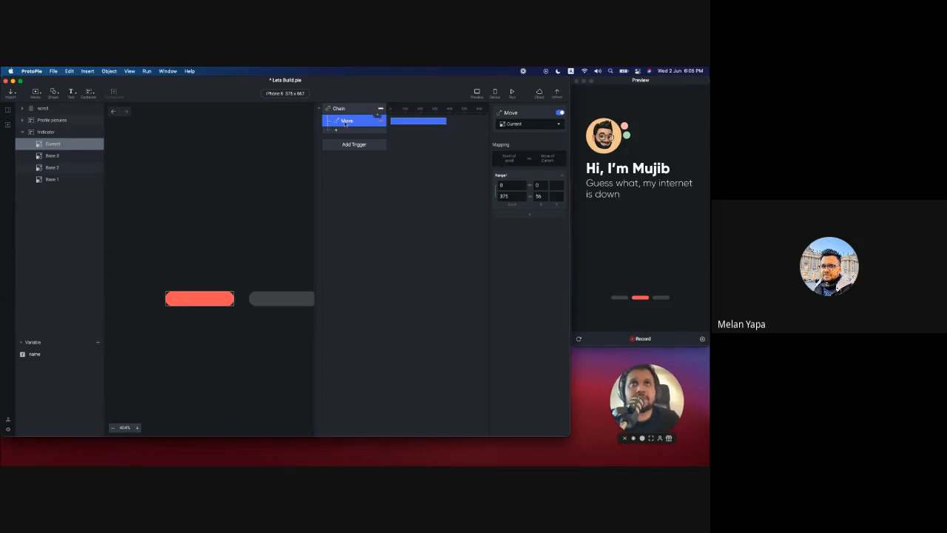
left_click(347, 111)
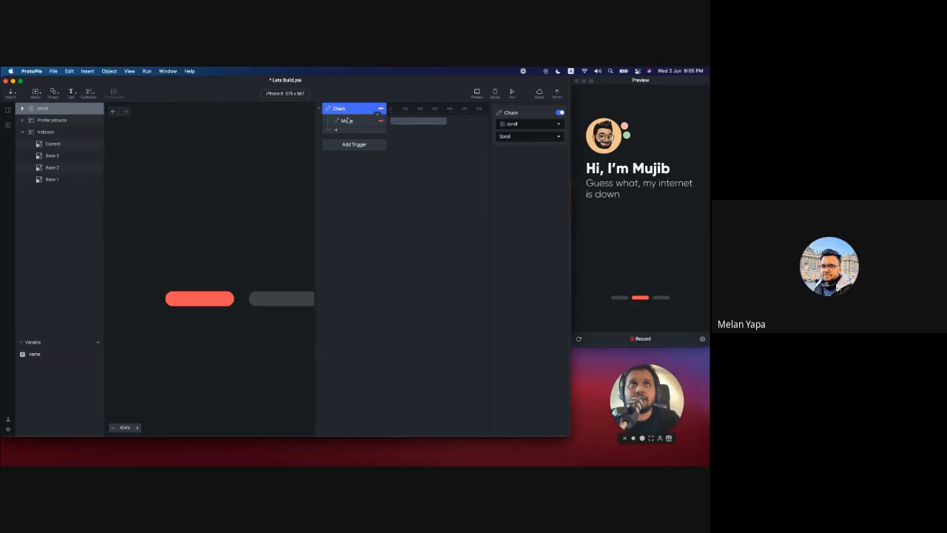
left_click(348, 122)
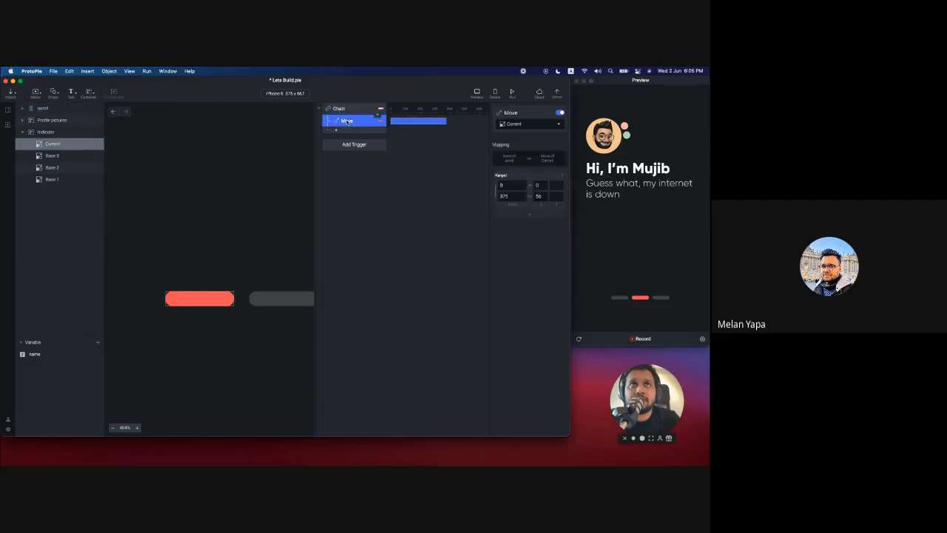
left_click(530, 215)
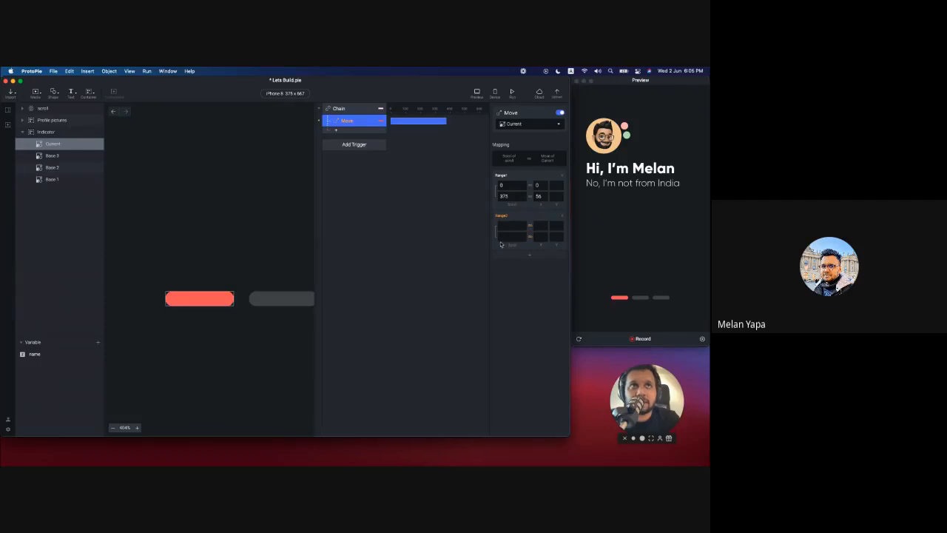
left_click(507, 224)
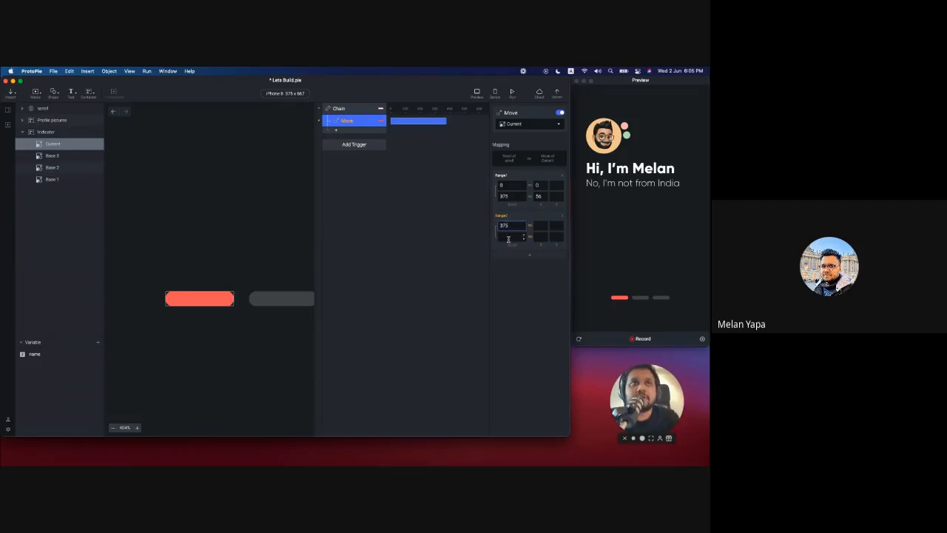
left_click(507, 236)
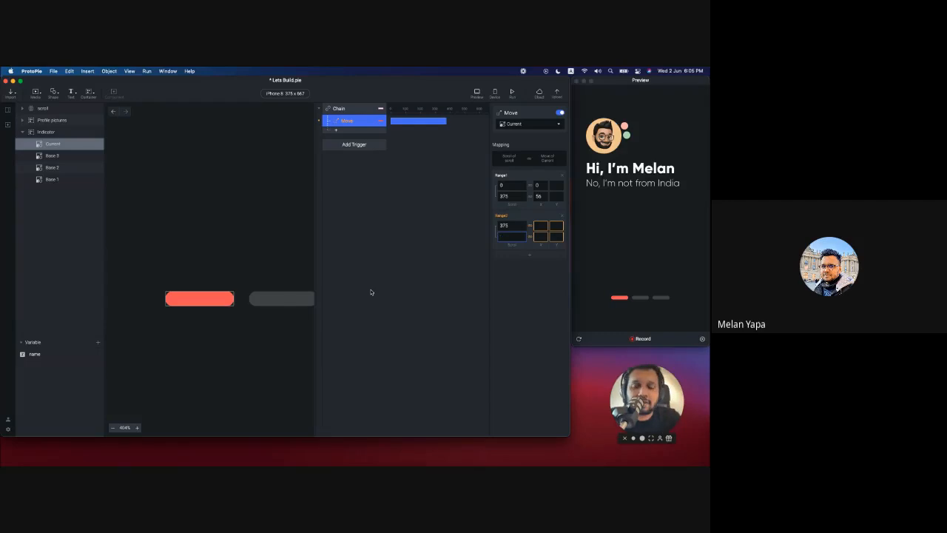
type("375*2")
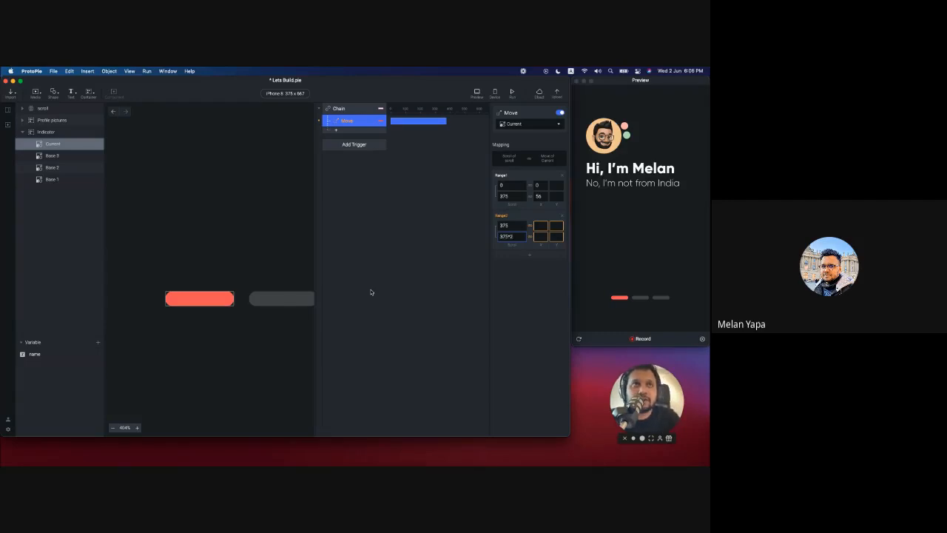
key("Return")
scroll(241, 310, "down", 5)
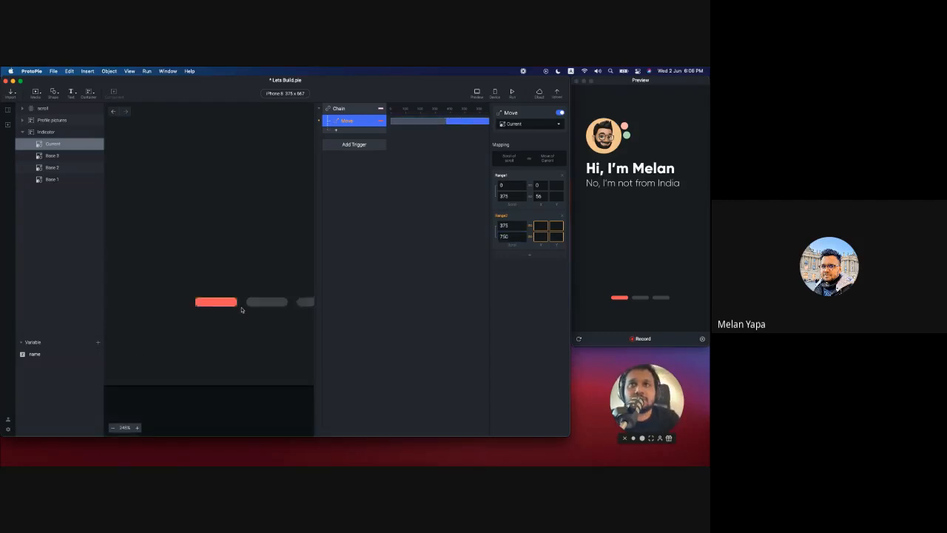
Step: Switch to the Figma design, shift the second text page over the first one, and undo the move
key("ctrl+Right")
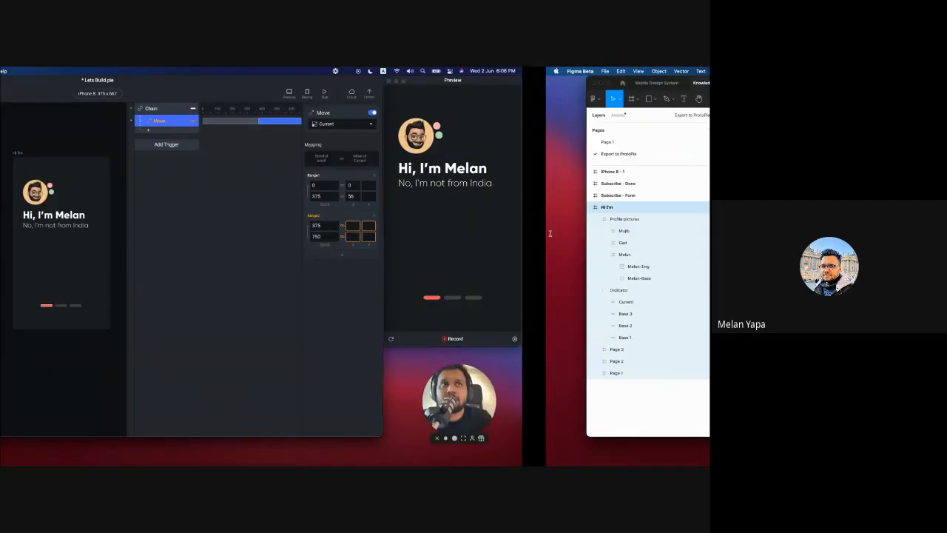
left_click(275, 257)
scroll(275, 258, "down", 5)
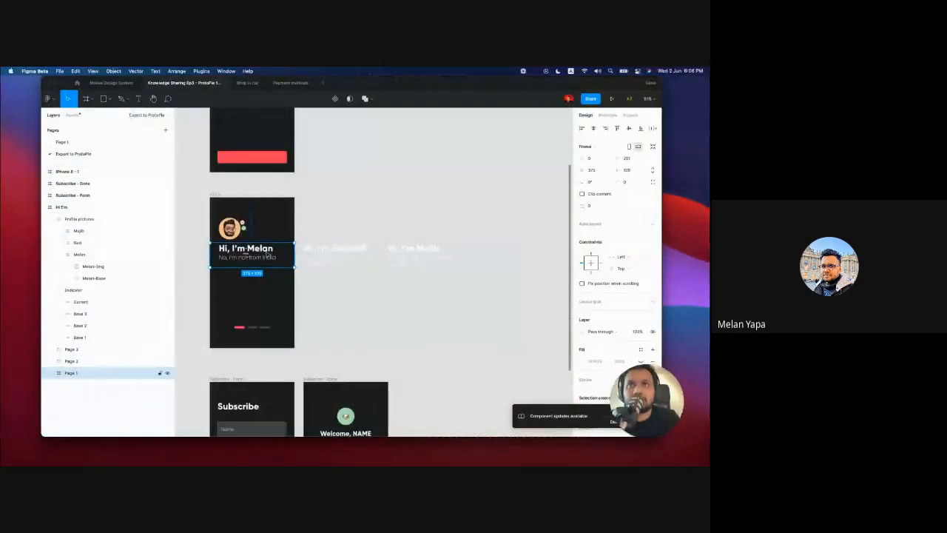
left_click_drag(329, 252, 242, 251)
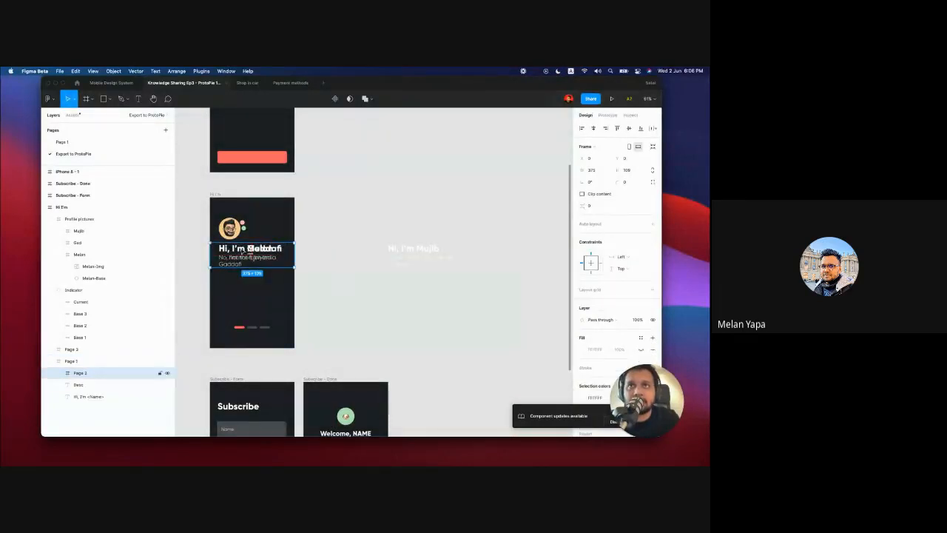
key("super+z")
Step: Shift the Page 3 text frame by -375 to X 375, and again to X 0 over the first page
left_click(418, 256)
left_click(600, 161)
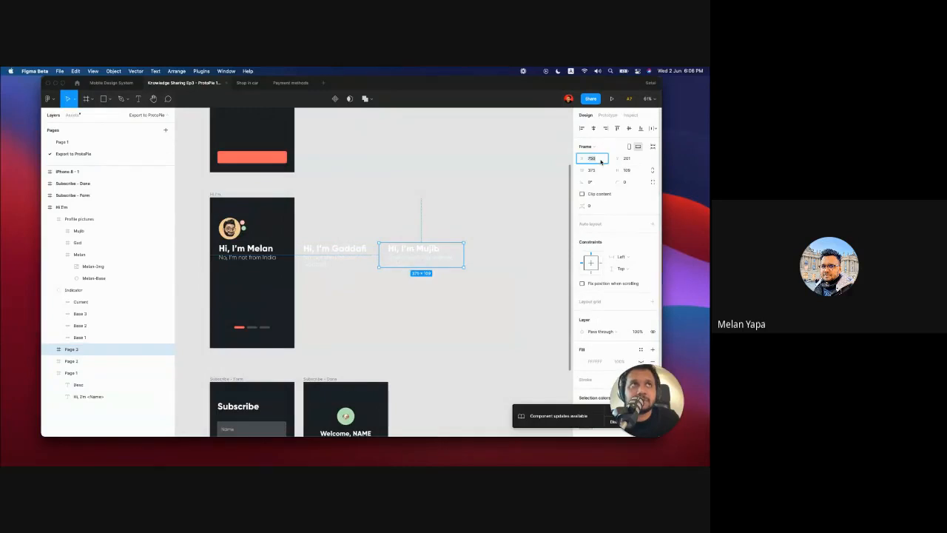
type("-375")
key("Return")
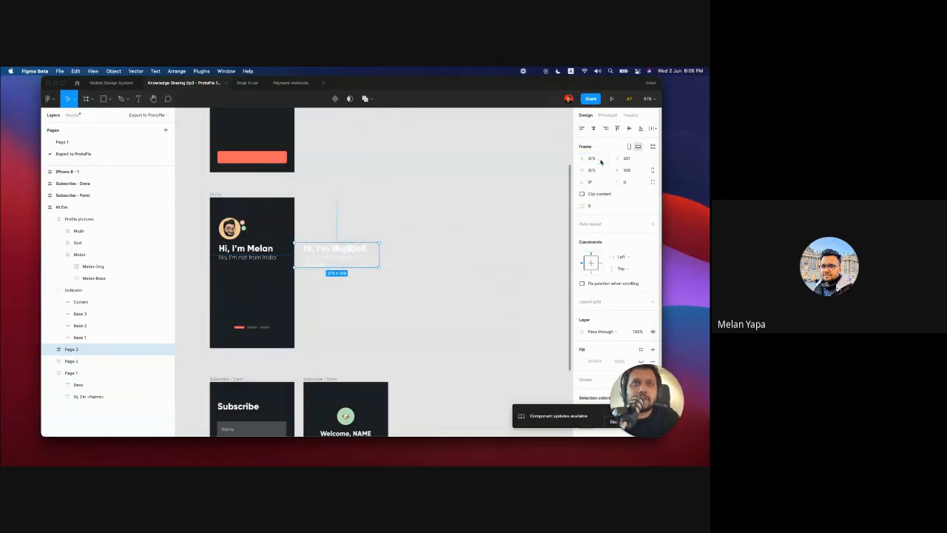
left_click(606, 161)
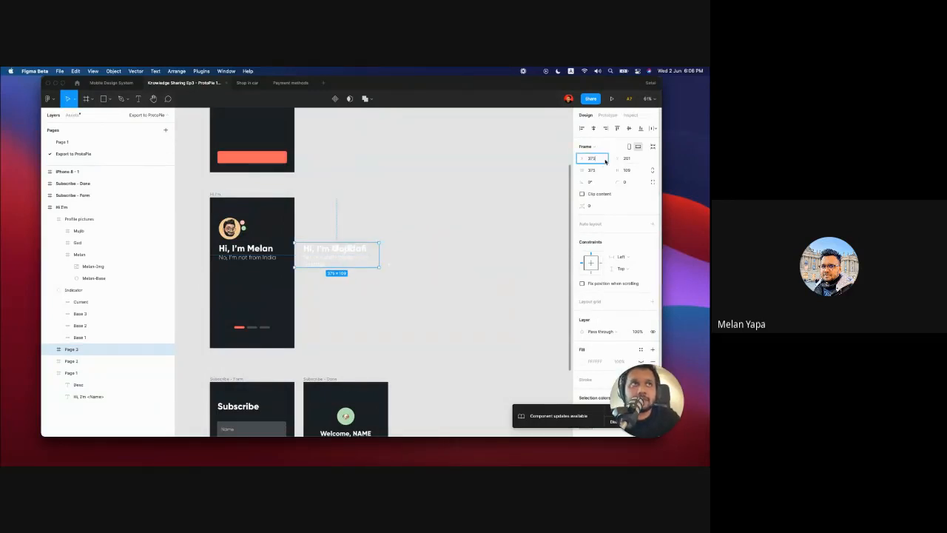
key("Escape")
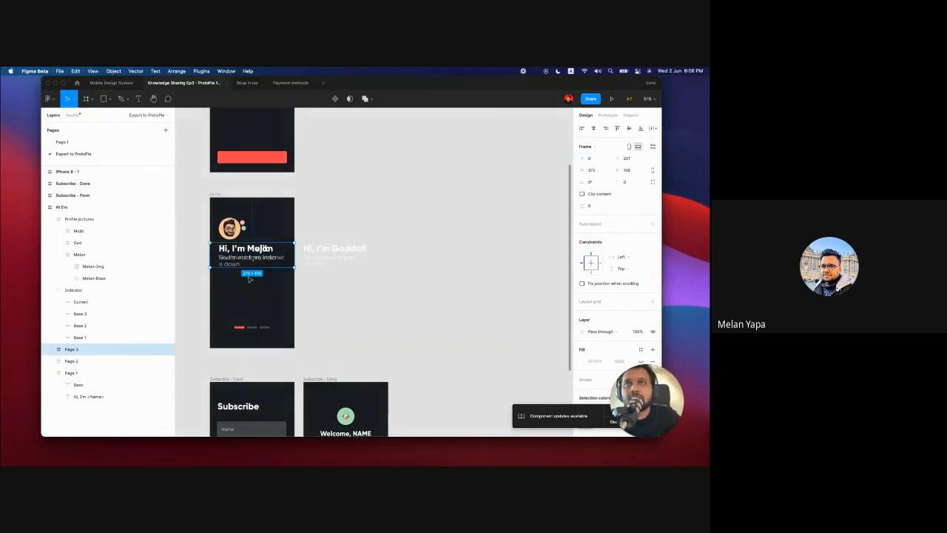
left_click_drag(321, 250, 404, 249)
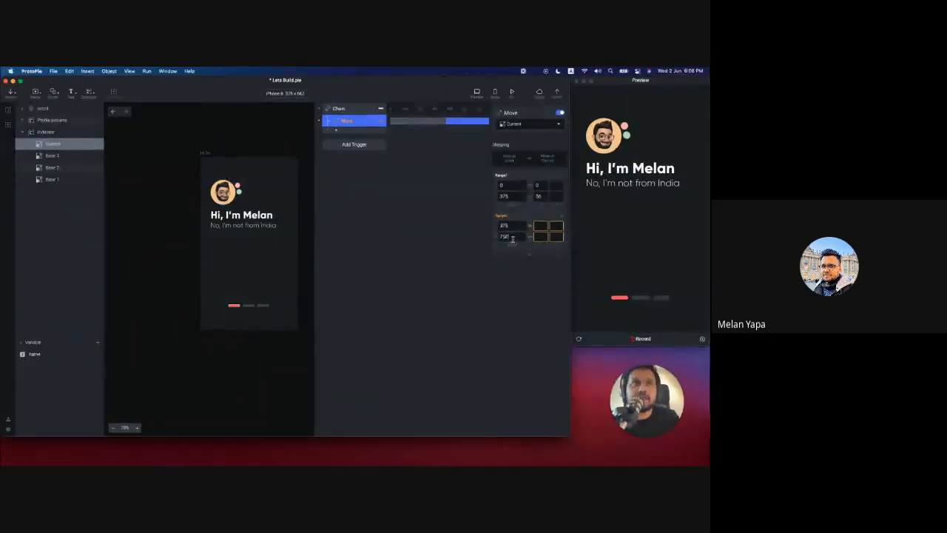
Step: Back in ProtoPie, check Base 3's X position and set the second Move range's X values from 56 to 112
left_click_drag(524, 228, 484, 228)
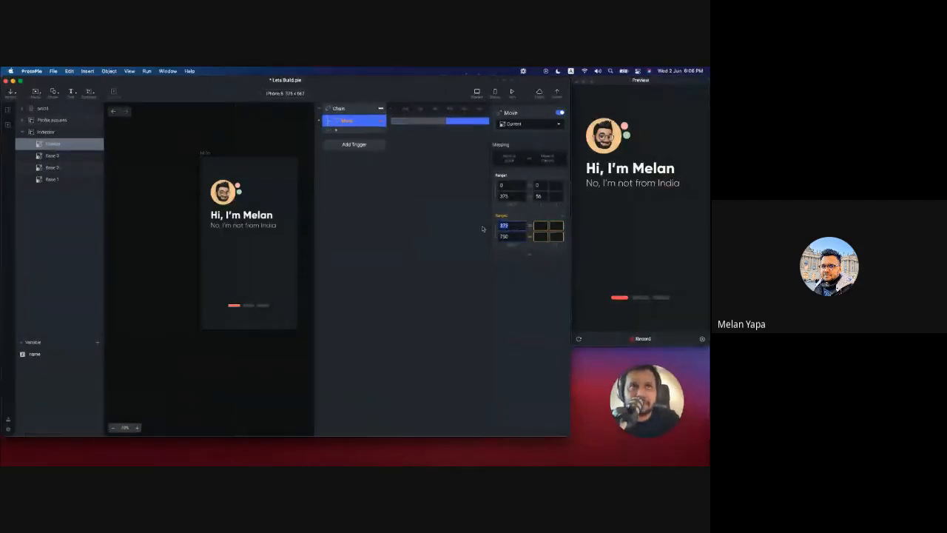
scroll(254, 323, "up", 5)
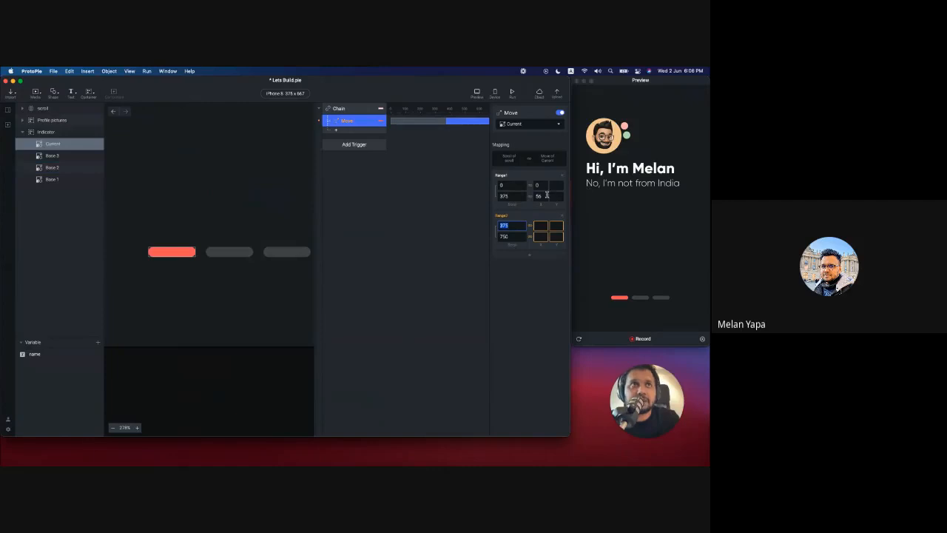
left_click(538, 224)
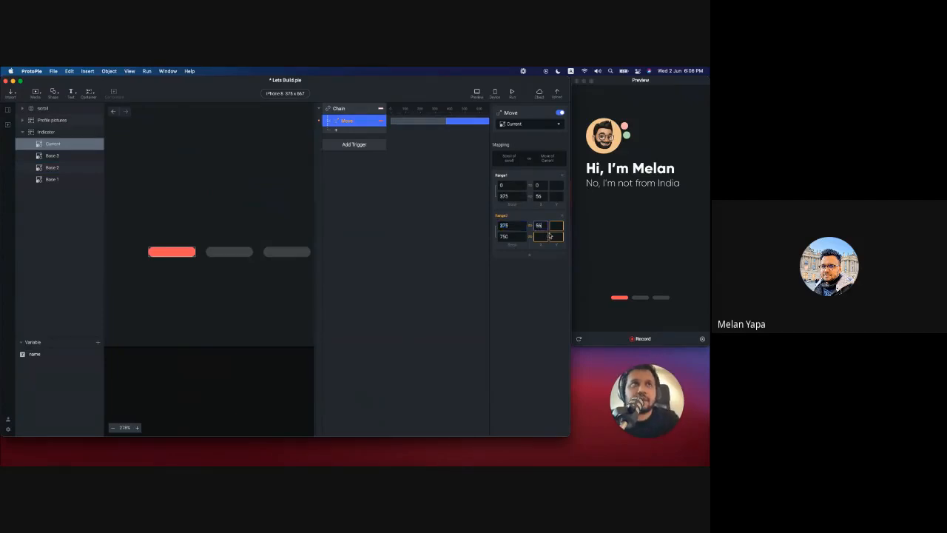
left_click(542, 236)
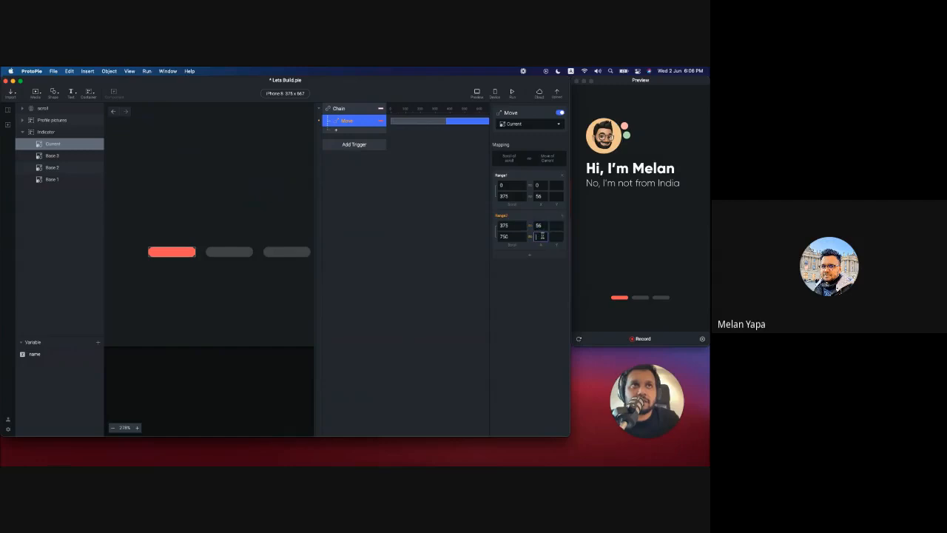
left_click(277, 255)
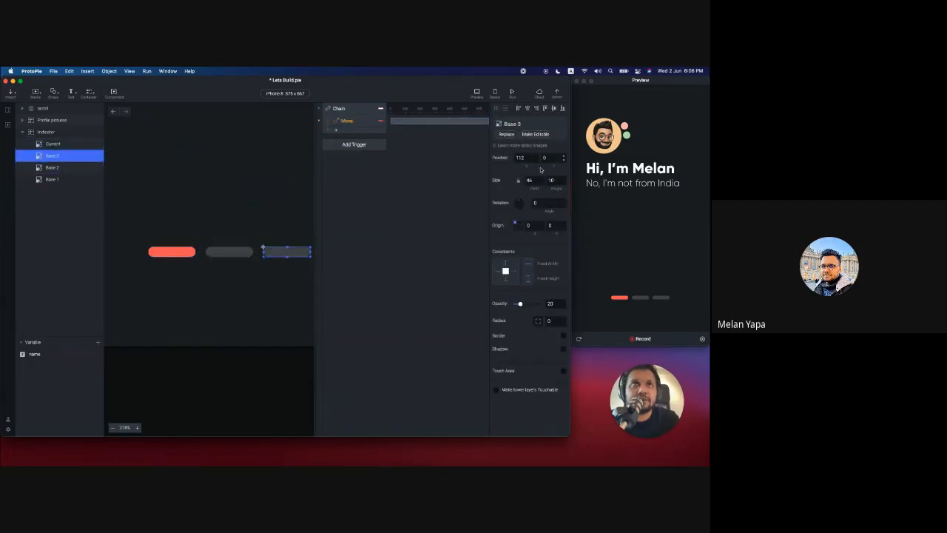
left_click(346, 122)
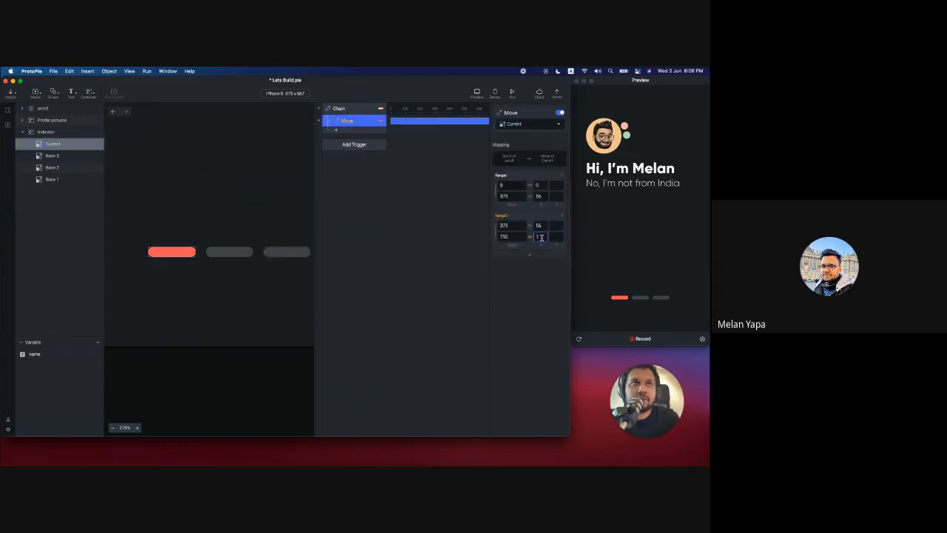
left_click(541, 284)
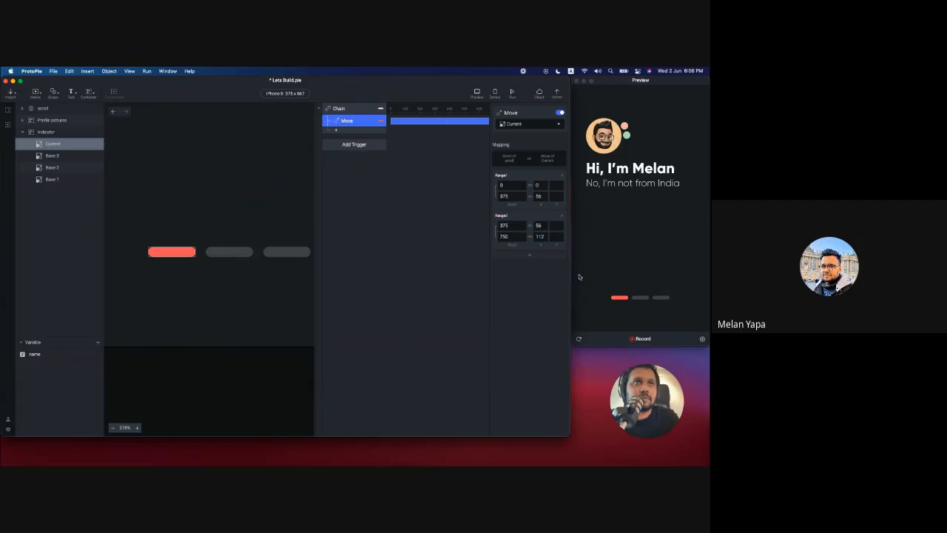
Step: Swipe through all three text pages in the preview to check that the Current bar reaches each base bar
left_click(640, 274)
left_click_drag(671, 257, 602, 239)
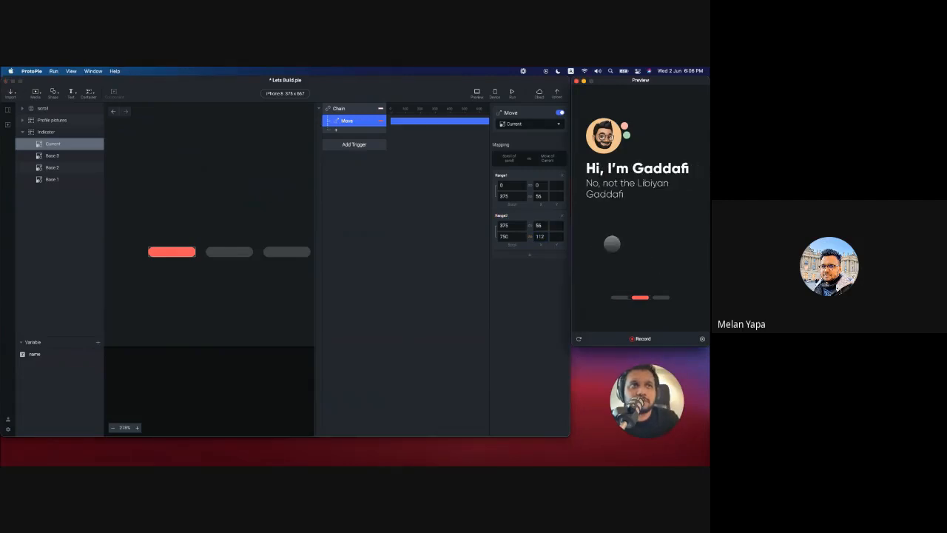
left_click_drag(676, 235, 651, 231)
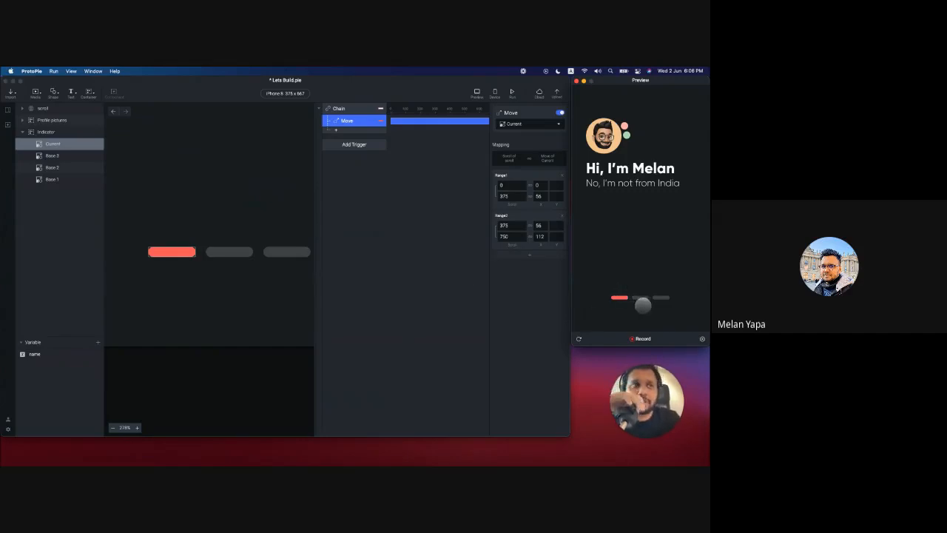
left_click_drag(629, 262, 592, 249)
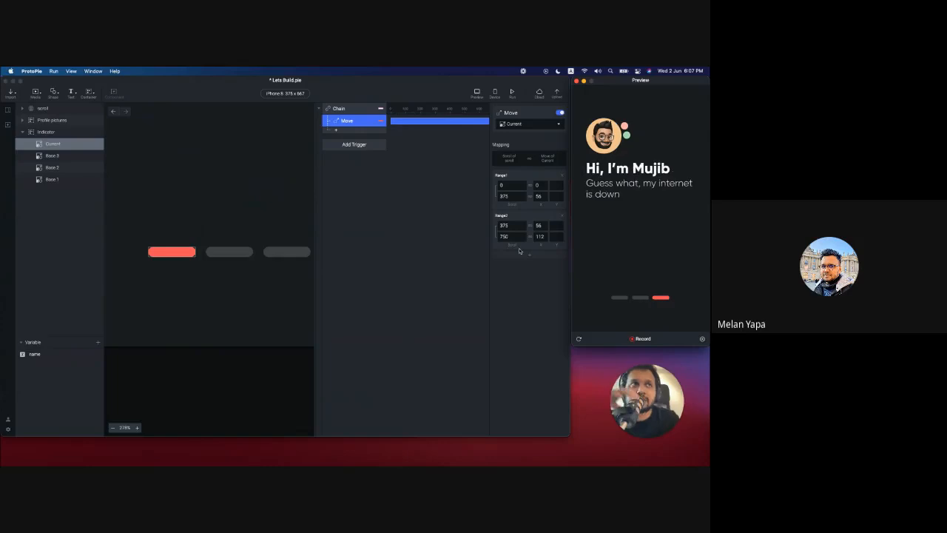
Step: Add a Tap trigger to the Base 1 bar of the indicator
left_click(331, 194)
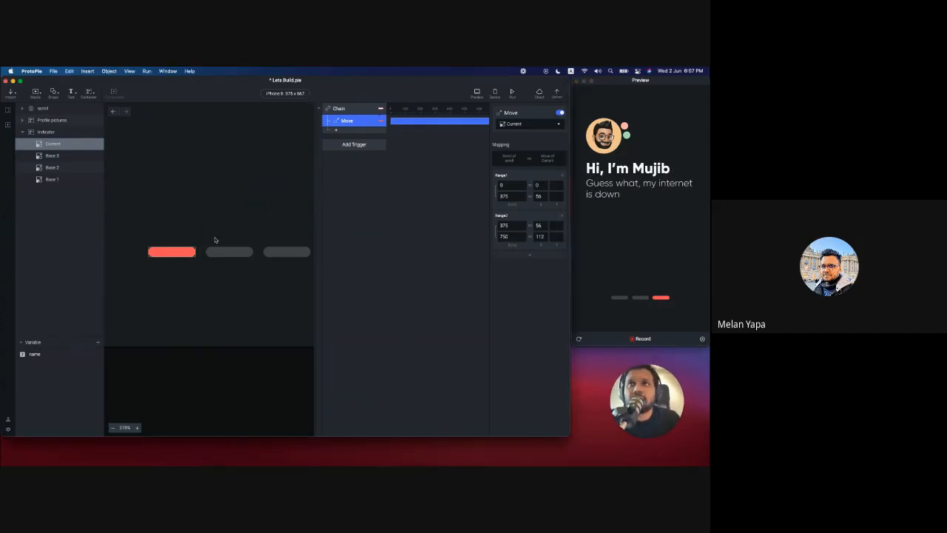
scroll(215, 239, "down", 3)
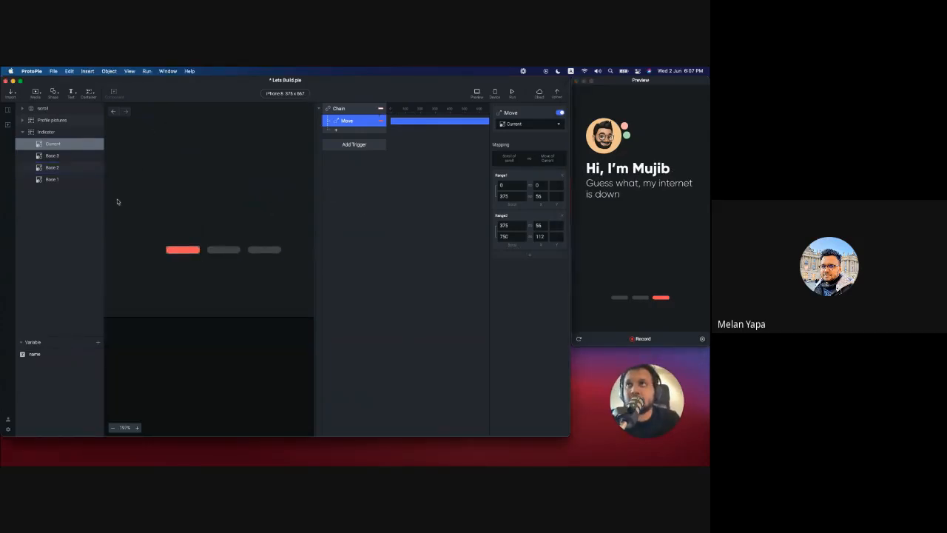
scroll(239, 261, "down", 3)
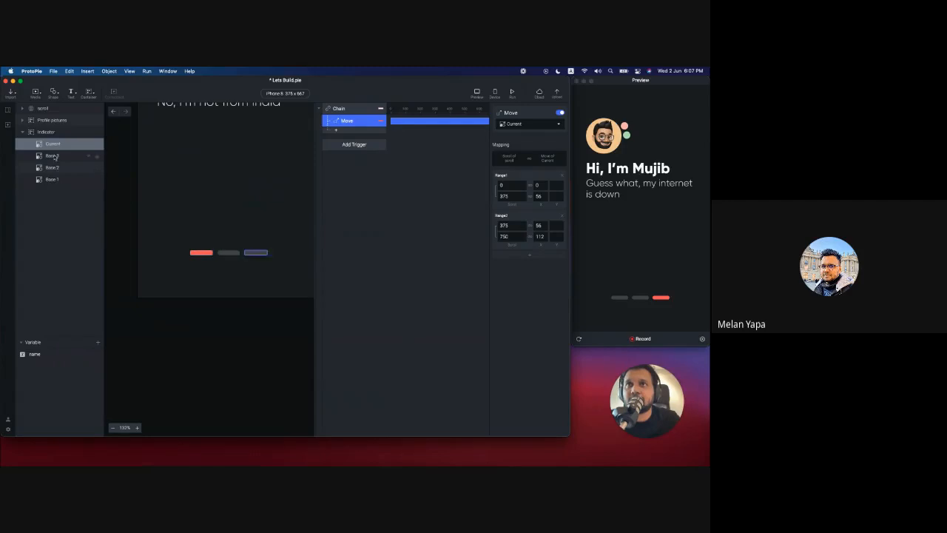
left_click(52, 179)
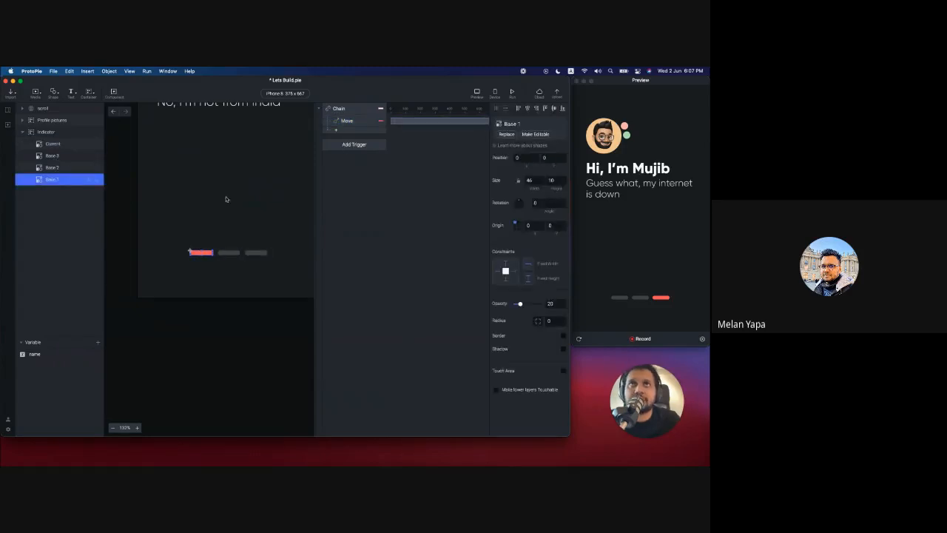
left_click(340, 147)
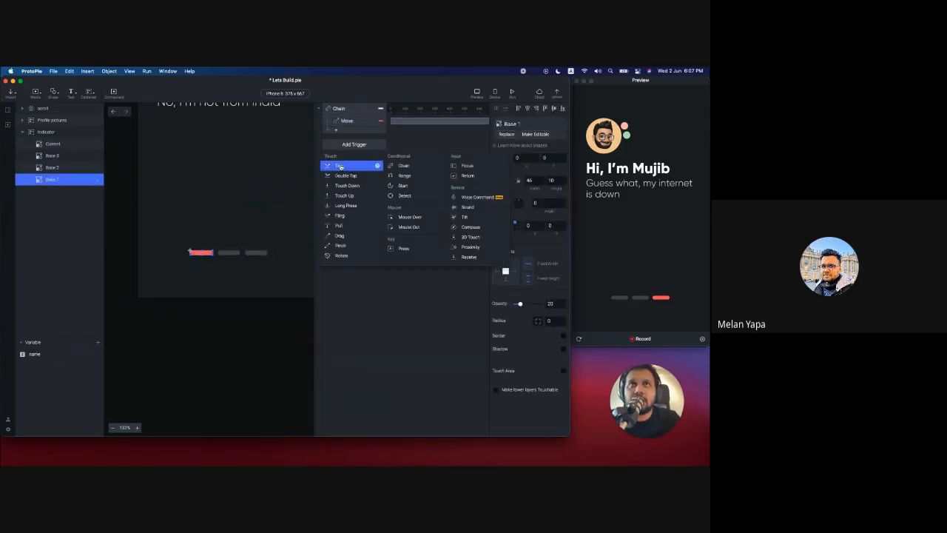
left_click(339, 166)
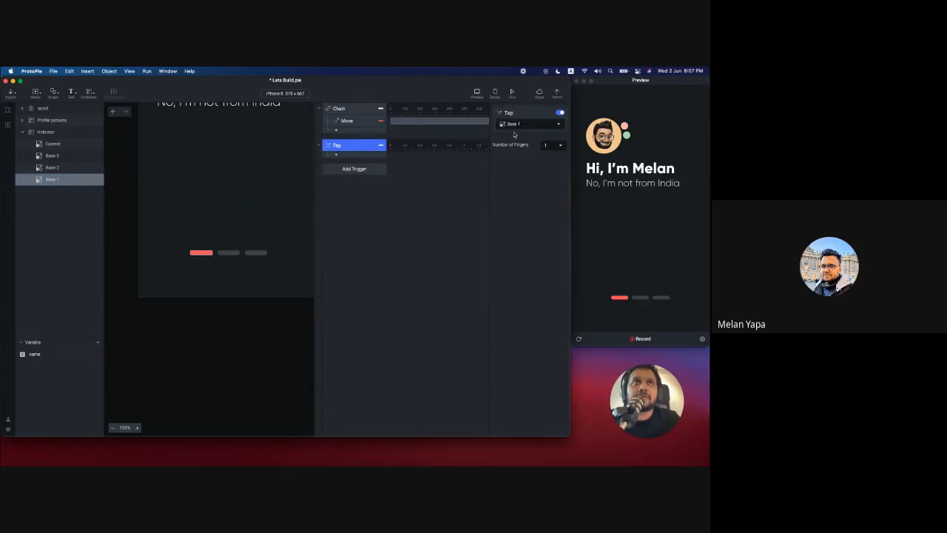
Step: Swipe the text in the preview again to review how the pages scroll with the Tap trigger in place
scroll(234, 234, "down", 5)
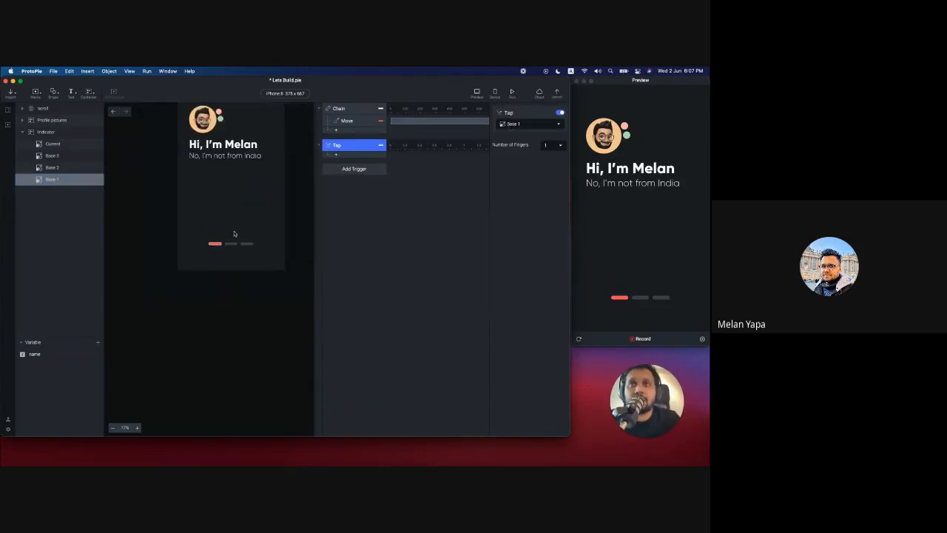
scroll(234, 233, "up", 1)
left_click(658, 239)
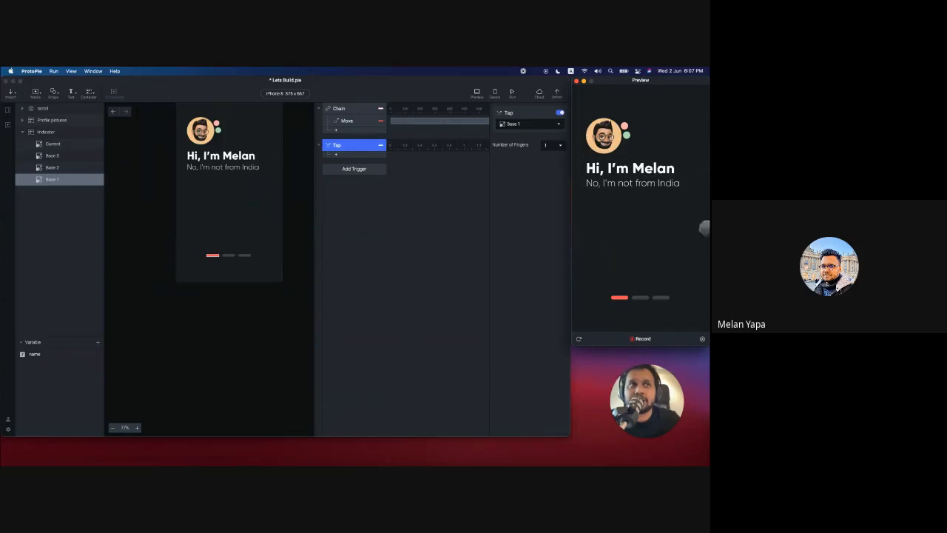
left_click_drag(678, 202, 651, 188)
scroll(627, 185, "left", 5)
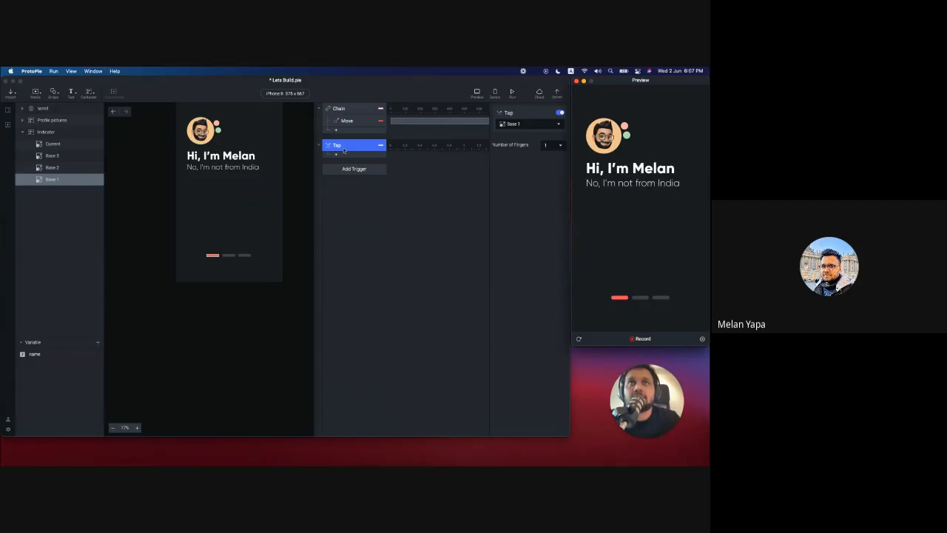
Step: Add a Scroll response on the scroll container to Base 1's Tap trigger and set it to scroll to 0
left_click(237, 168)
left_click(237, 168)
left_click(345, 157)
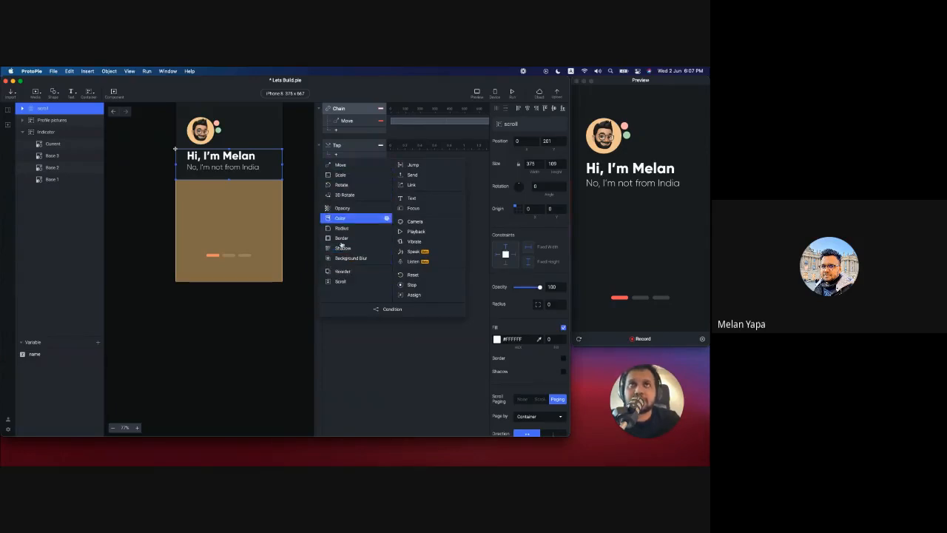
left_click(339, 282)
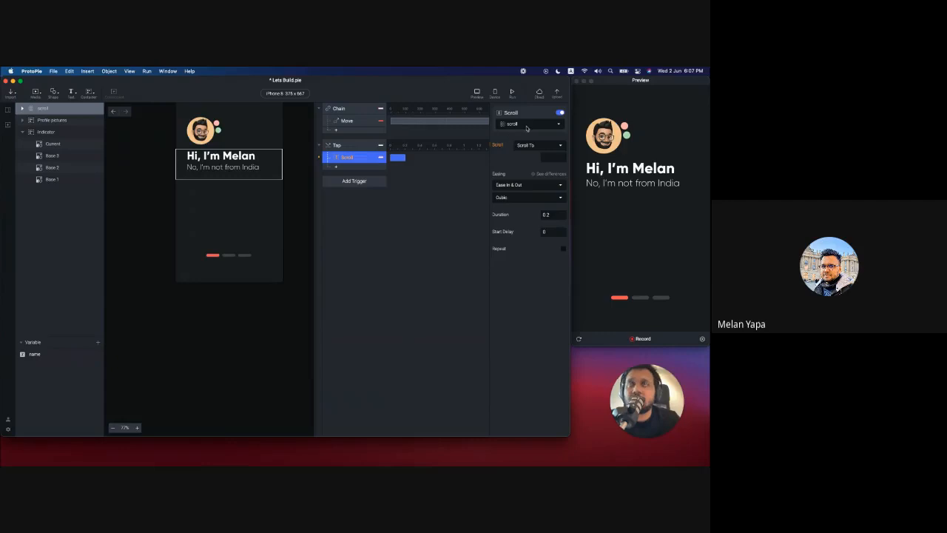
left_click(526, 127)
left_click(526, 127)
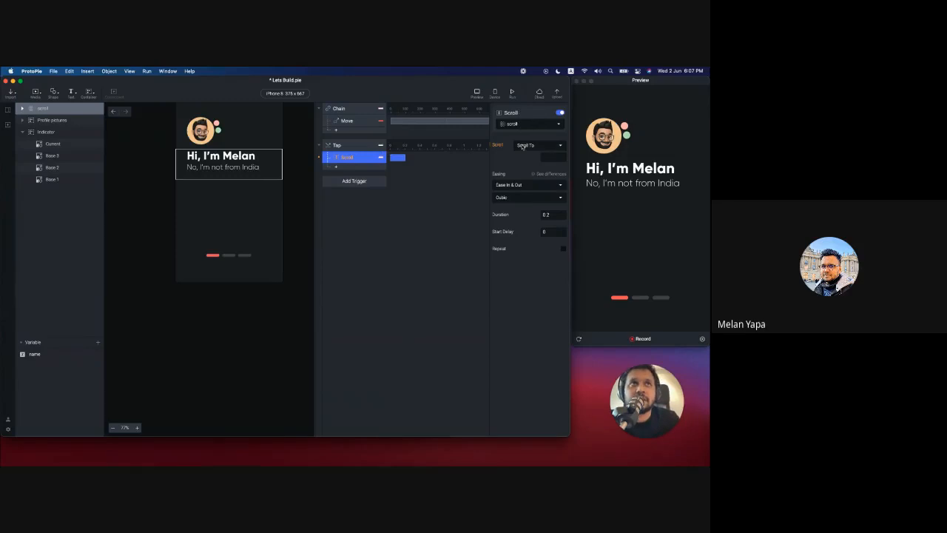
left_click(550, 157)
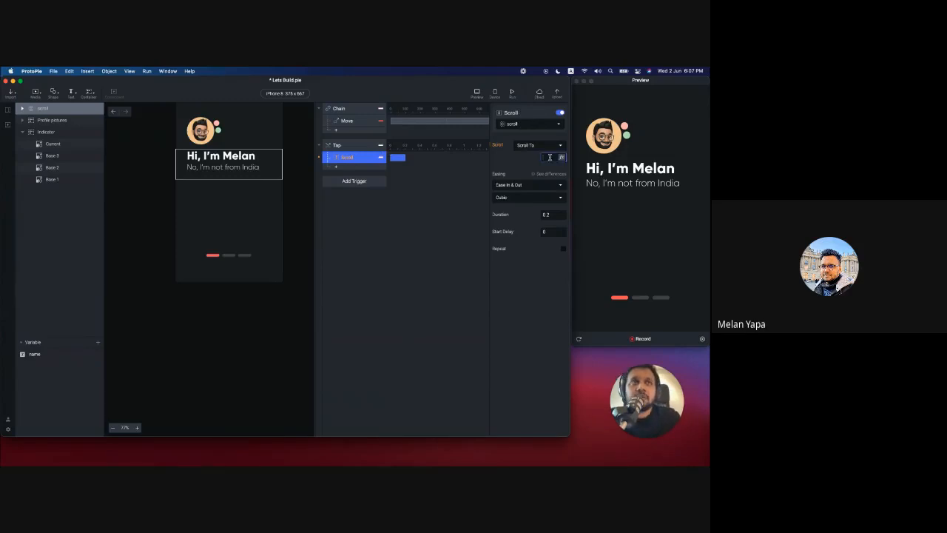
type("0")
key("Return")
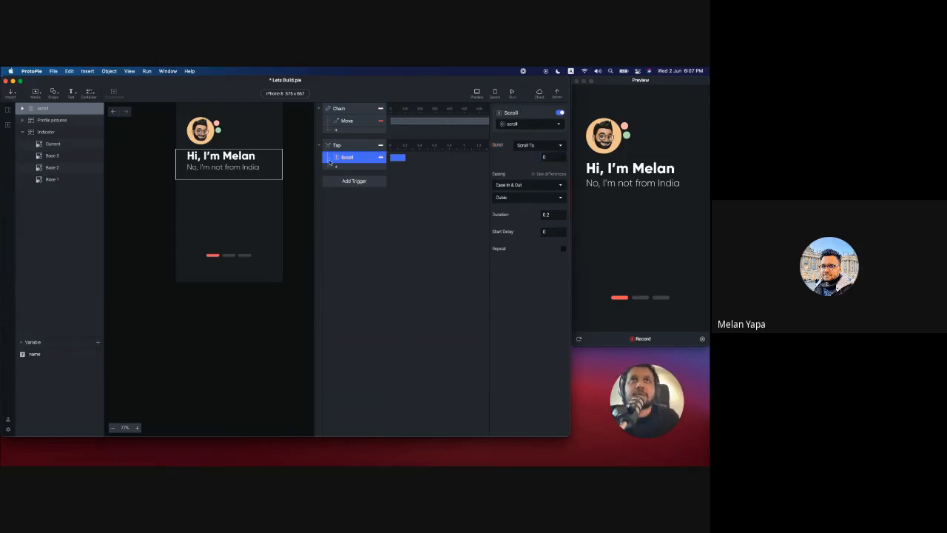
Step: Review Base 1's Tap and Scroll settings, then swipe to the second page in the preview and tap the first bar to test the return
left_click(340, 145)
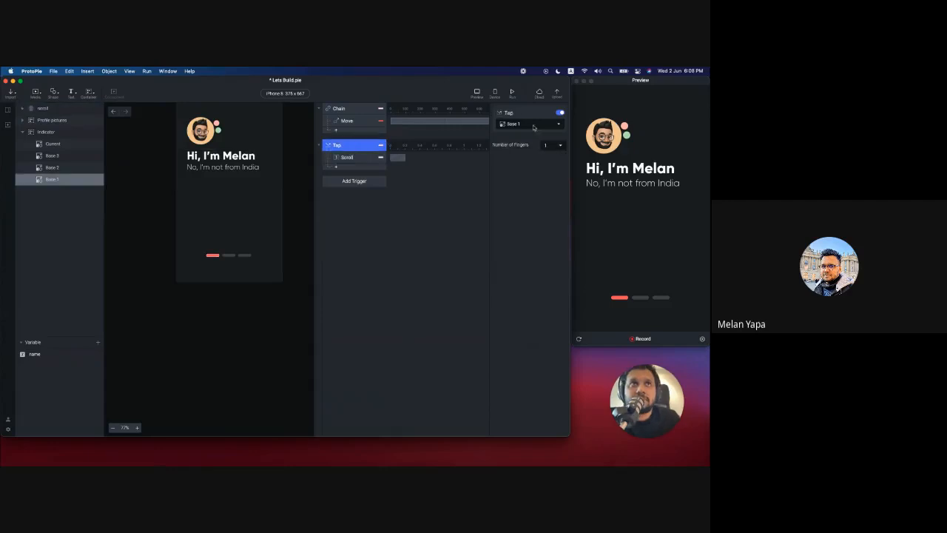
left_click(342, 157)
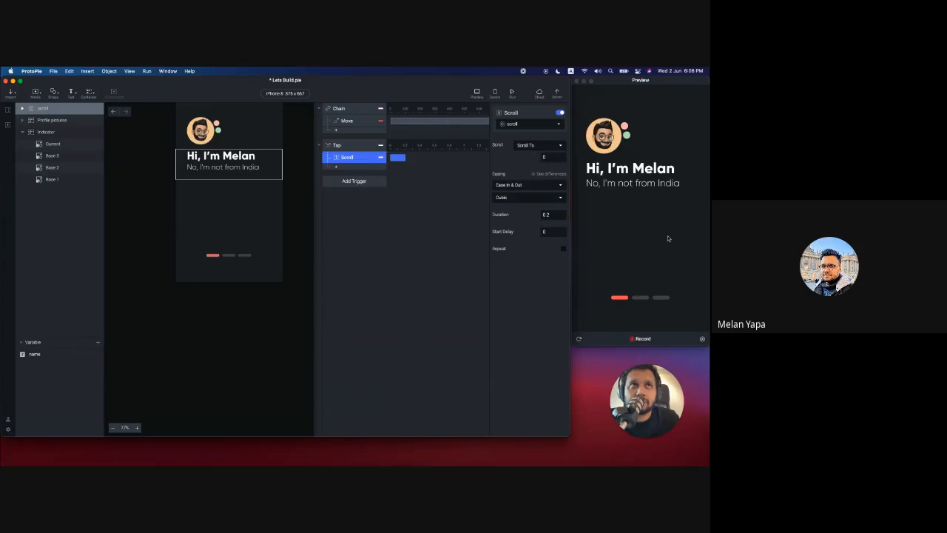
left_click_drag(668, 238, 605, 240)
left_click(619, 298)
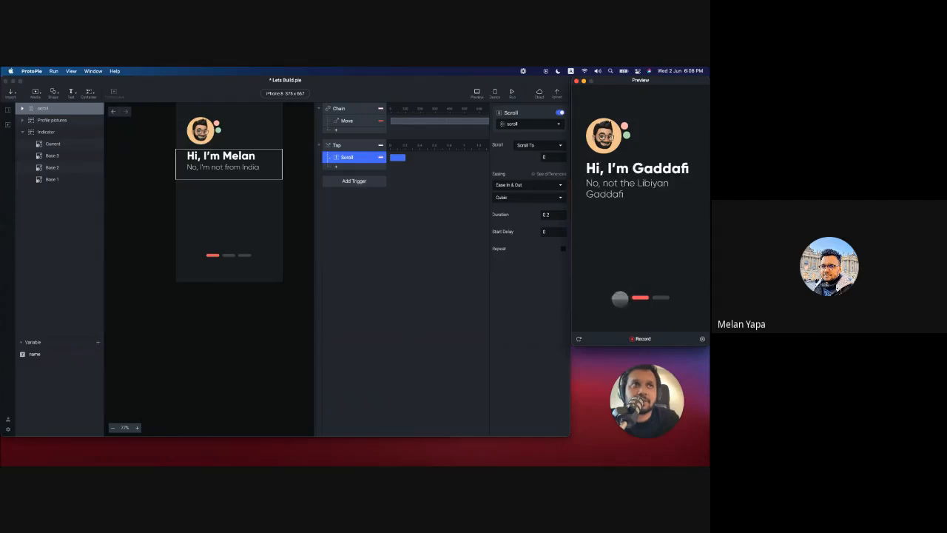
left_click(619, 298)
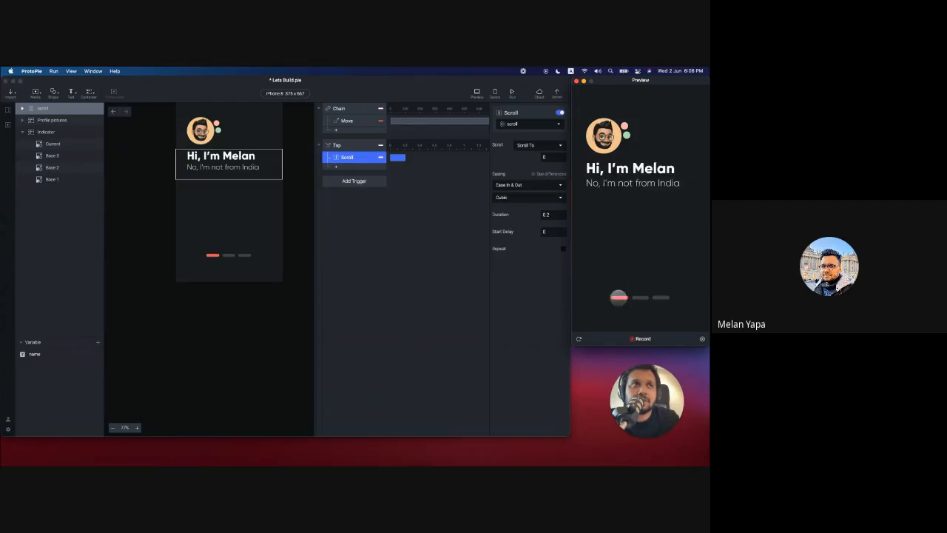
left_click(343, 160)
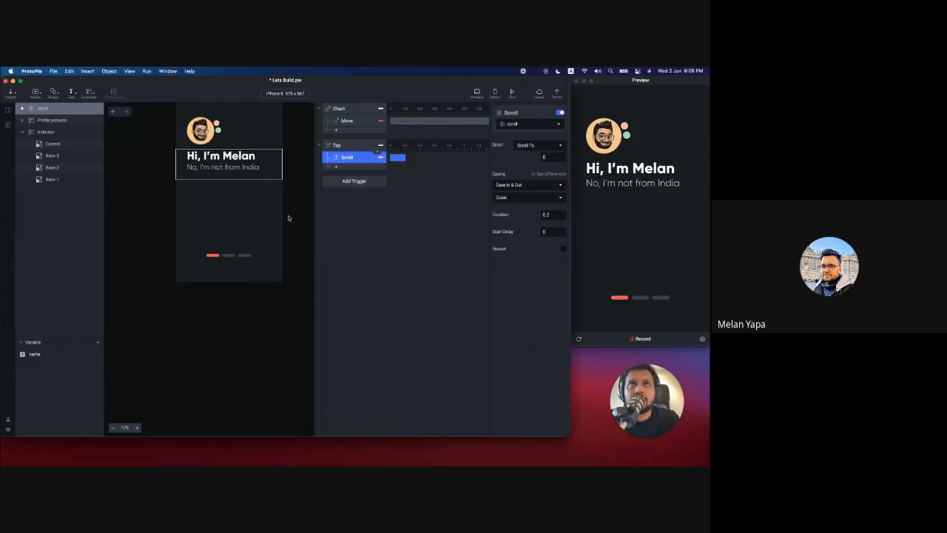
Step: Add a Tap trigger to the Base 2 bar of the indicator
left_click(234, 258)
left_click(57, 168)
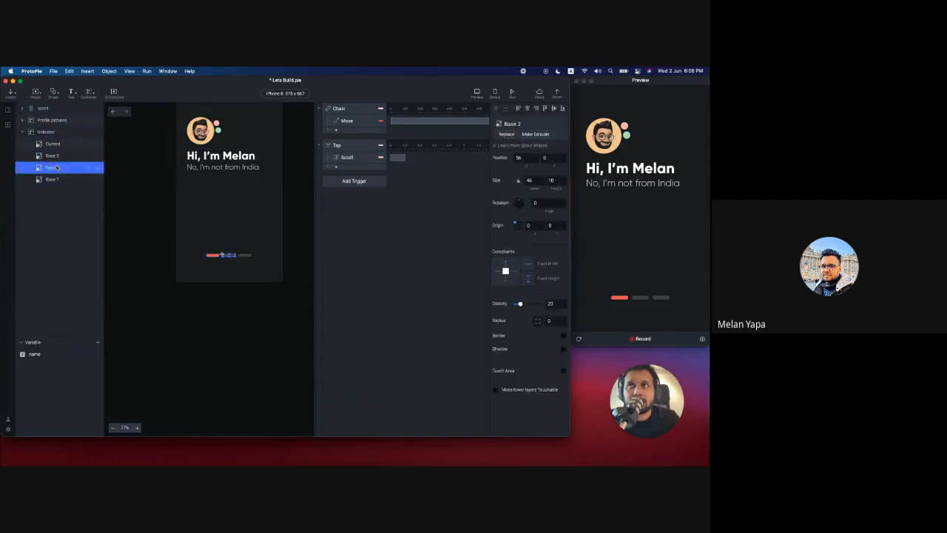
left_click(352, 181)
left_click(339, 202)
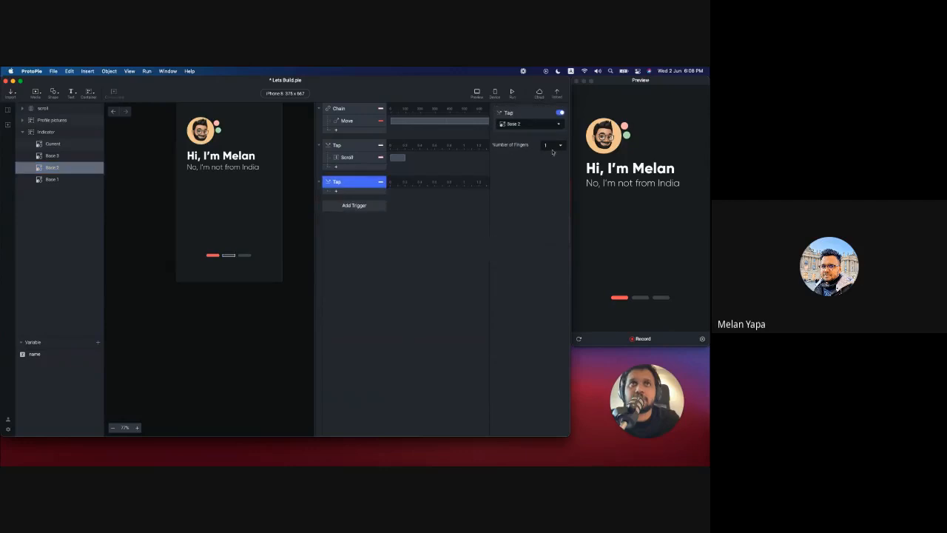
Step: Add a Scroll response on the scroll container to Base 2's Tap trigger and set it to scroll to 375
left_click(275, 178)
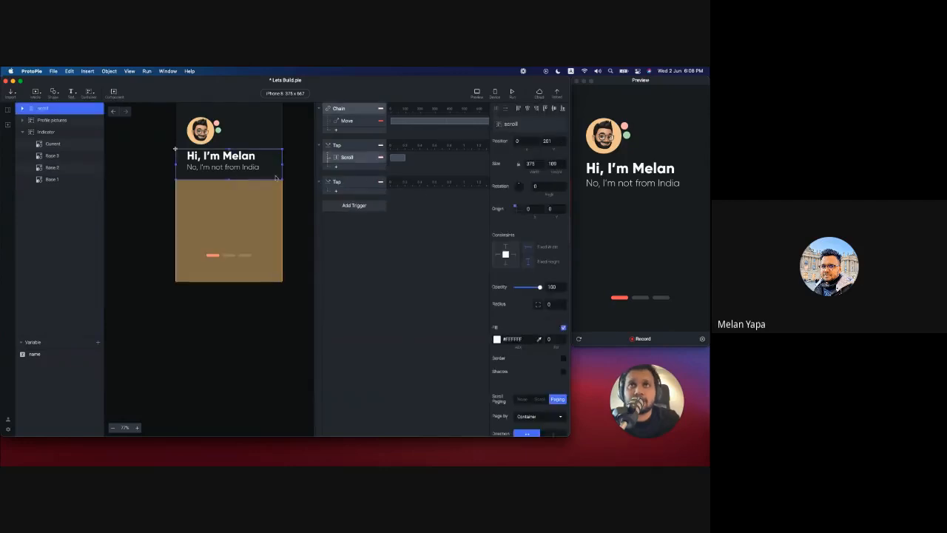
left_click(369, 193)
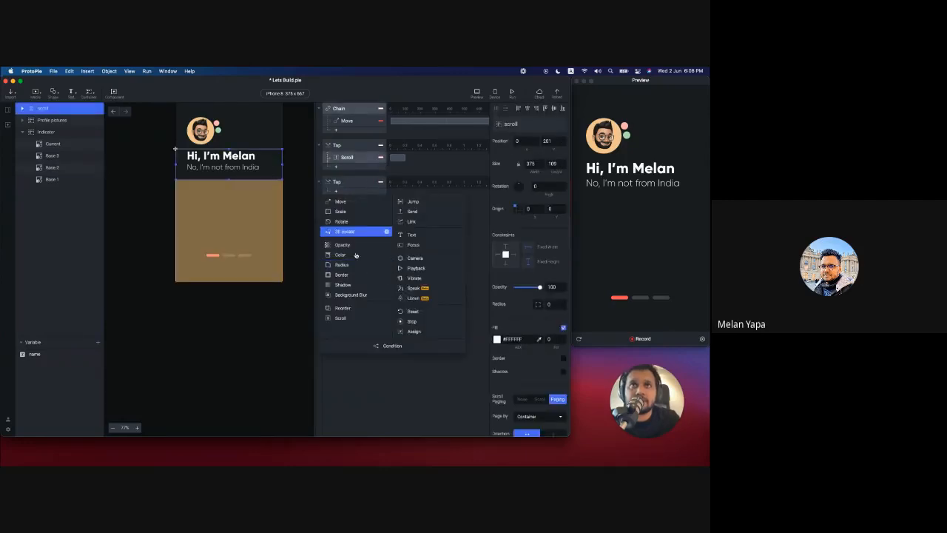
left_click(353, 318)
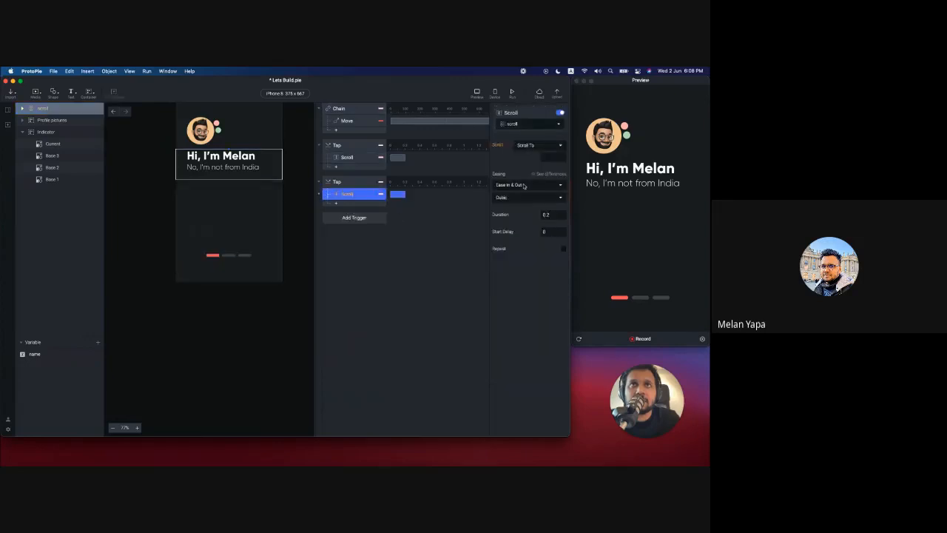
left_click(546, 159)
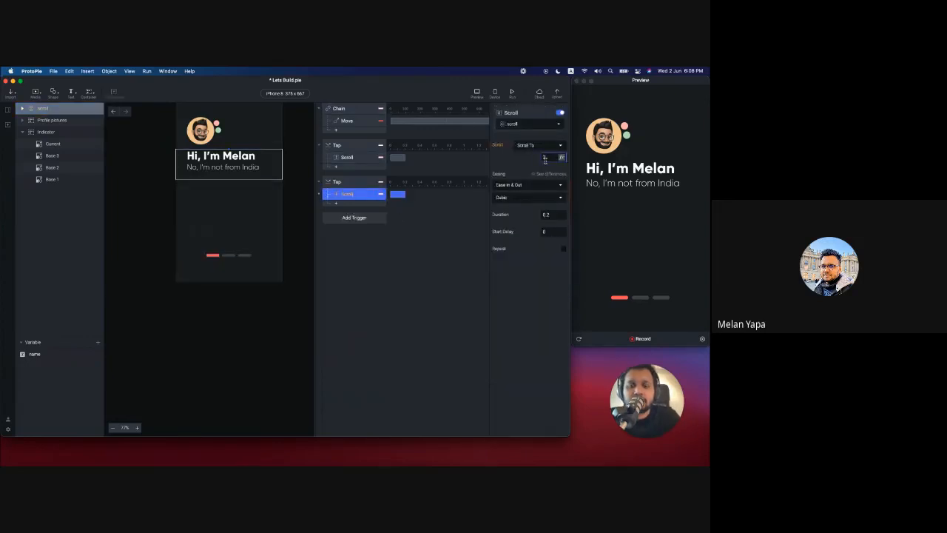
type("375")
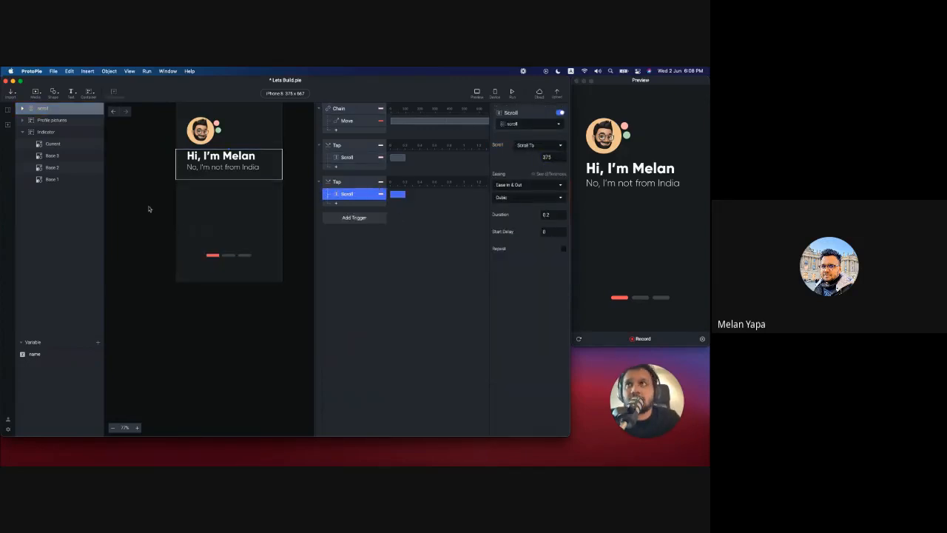
Step: Add a Tap trigger to the Base 3 bar of the indicator
left_click(51, 156)
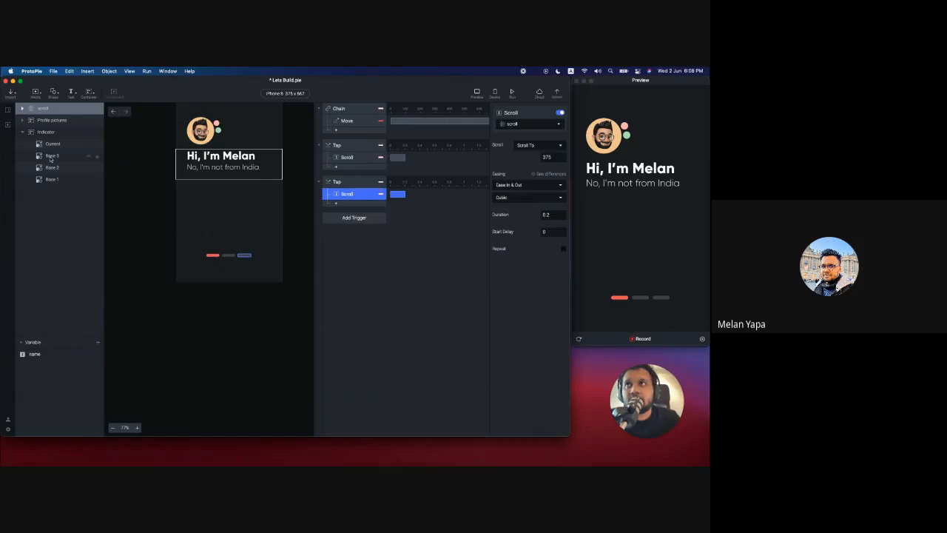
left_click(346, 218)
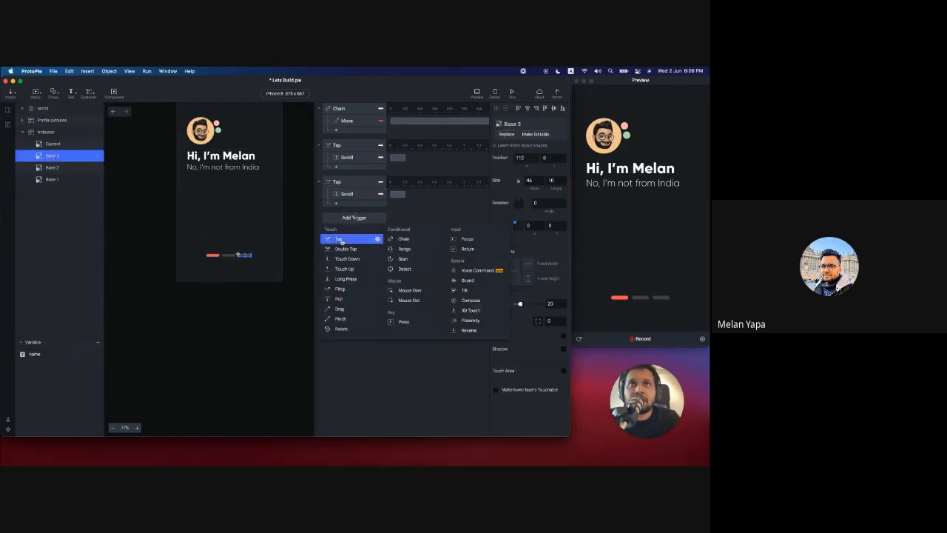
left_click(348, 234)
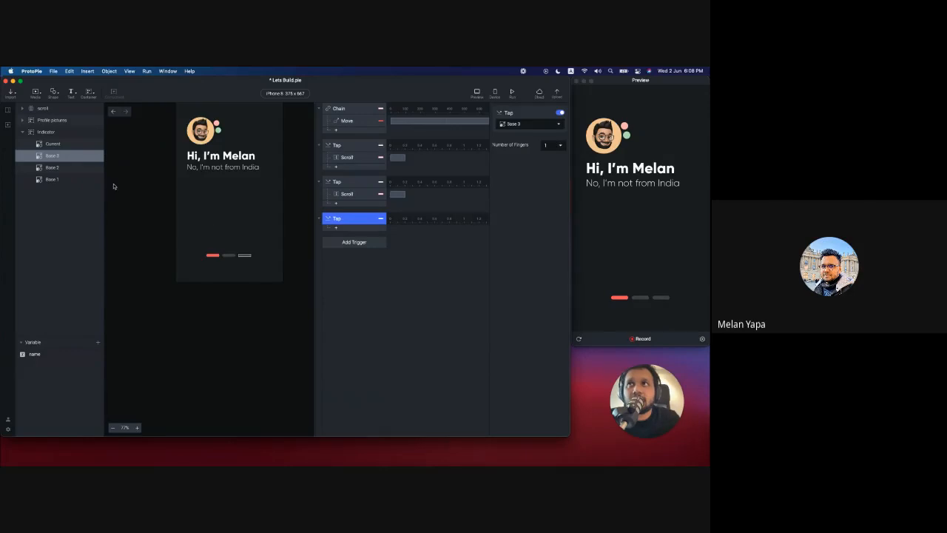
Step: Add a Scroll response on the scroll container to Base 3's Tap trigger and set it to scroll to 750
left_click(234, 167)
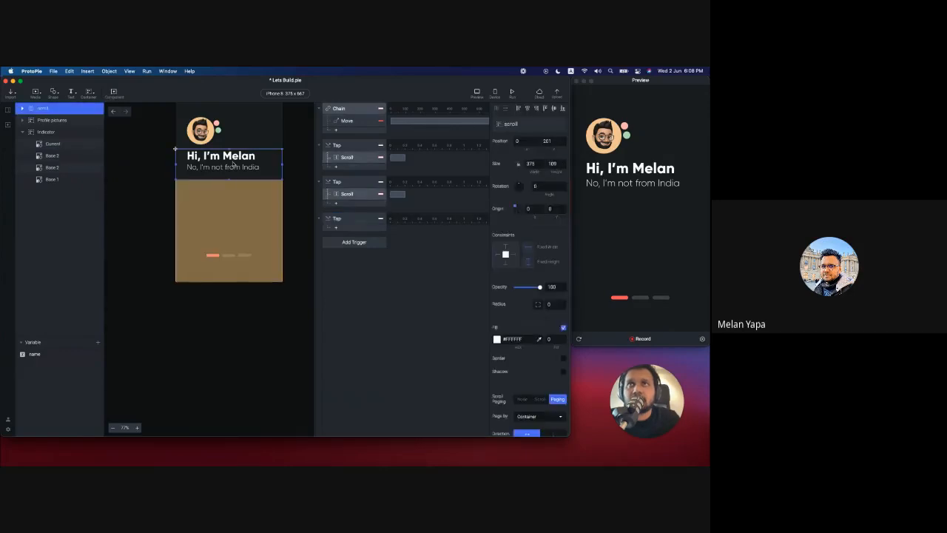
left_click(340, 231)
left_click(344, 355)
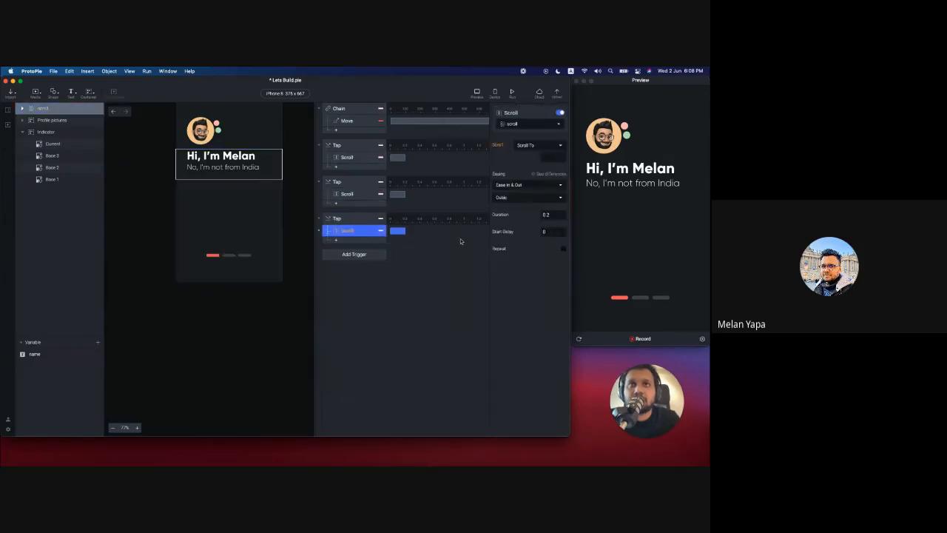
type("7")
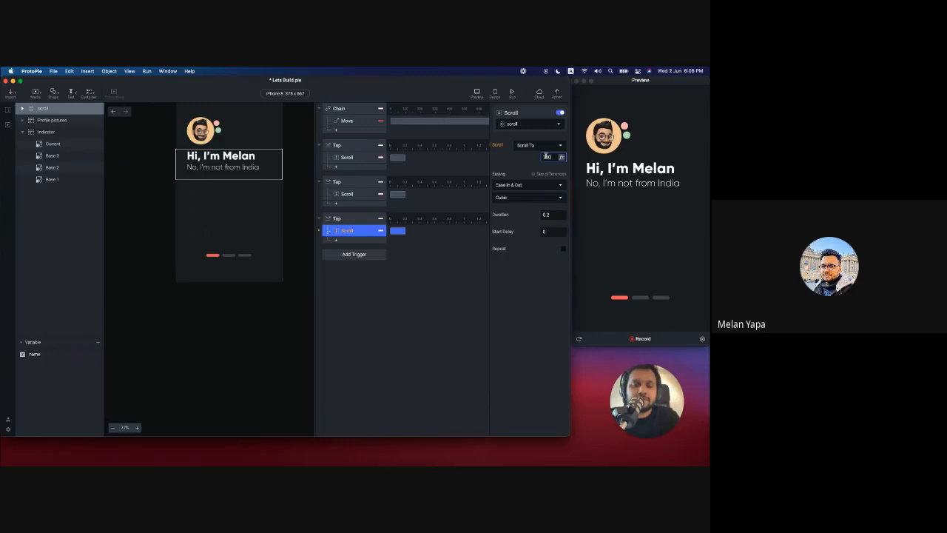
type("50")
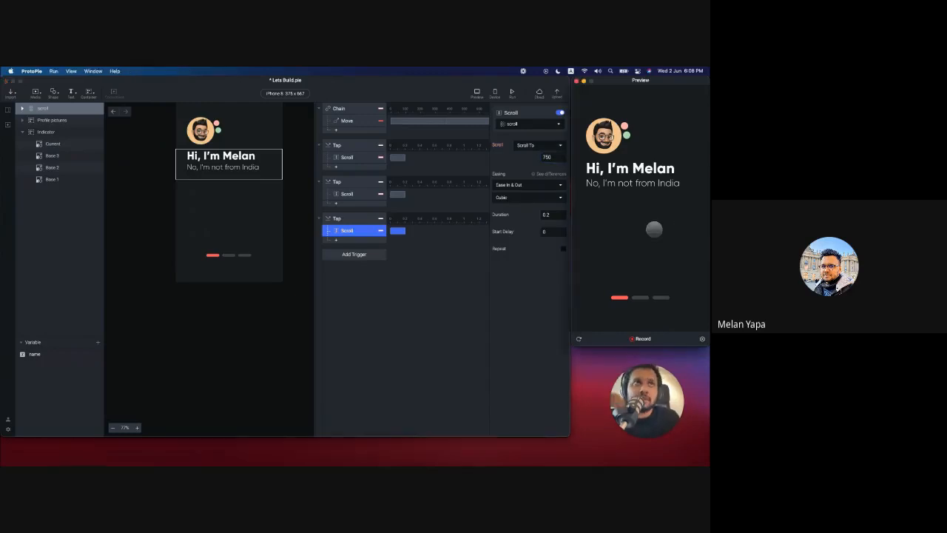
Step: Test the indicator in the preview by tapping the three bars in varying order to switch between the text pages
left_click(654, 241)
left_click(641, 298)
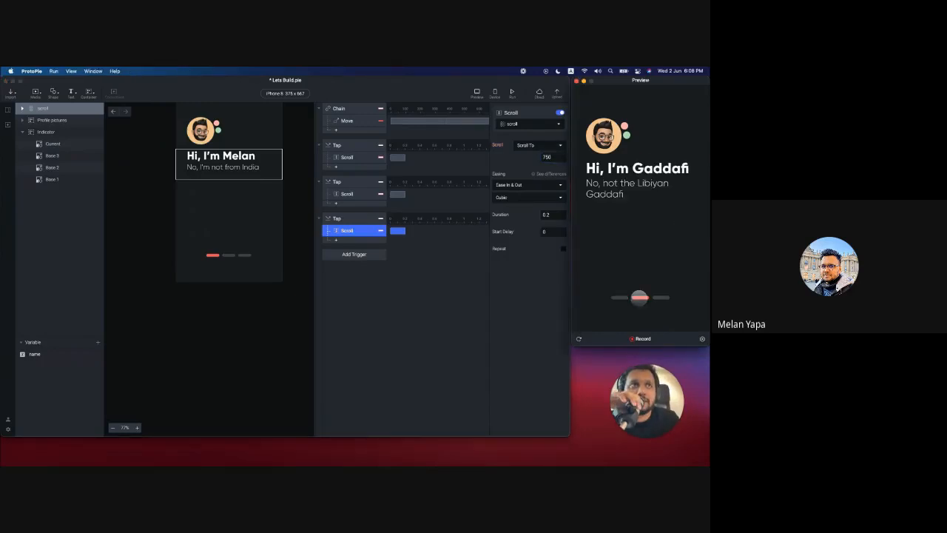
left_click(660, 297)
left_click(641, 298)
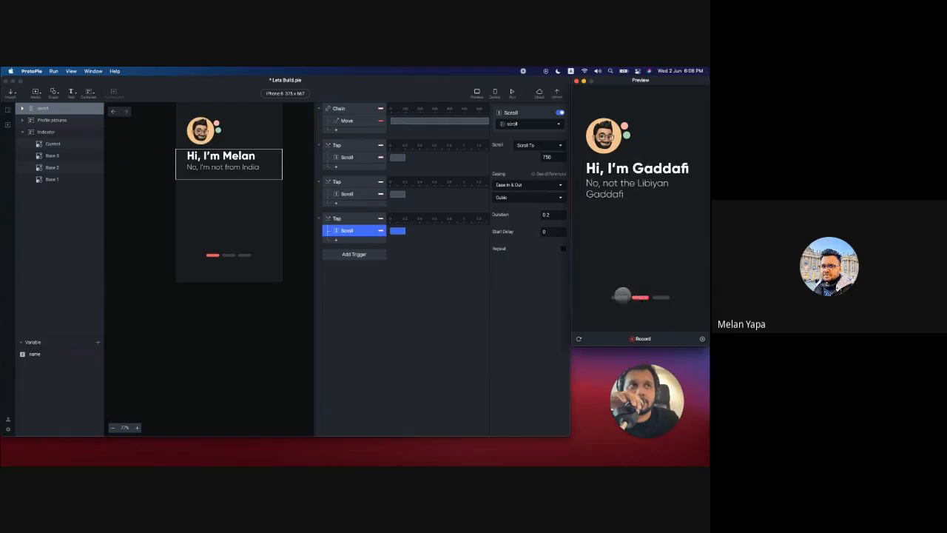
left_click(620, 296)
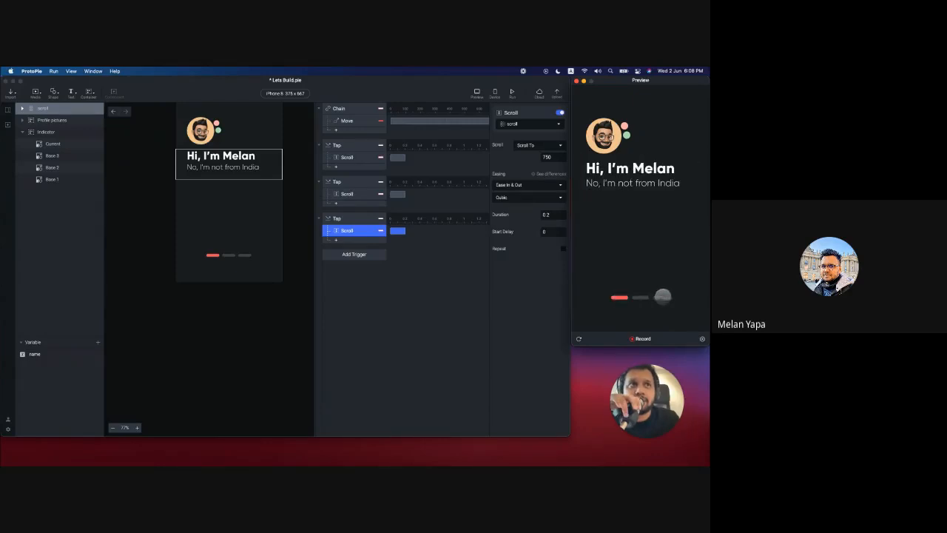
left_click(661, 297)
left_click(621, 297)
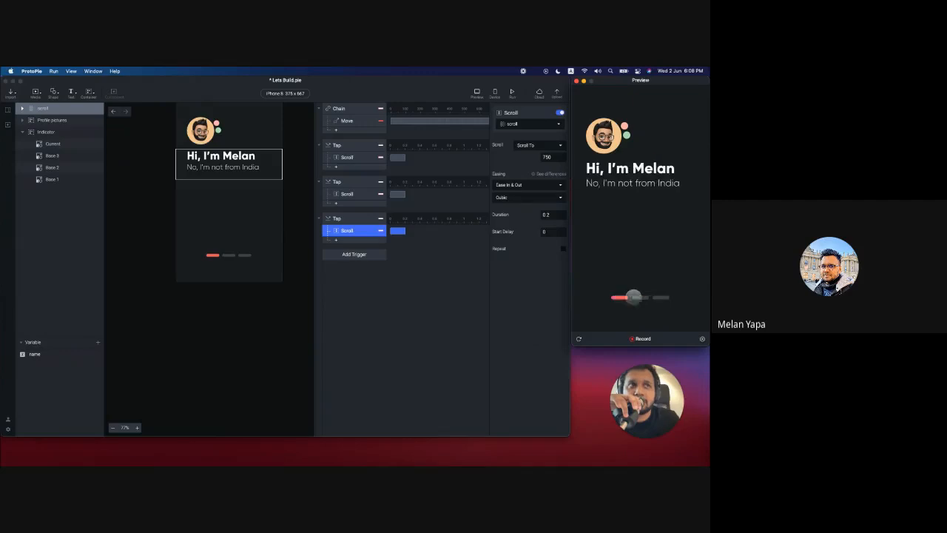
left_click(656, 297)
left_click(639, 298)
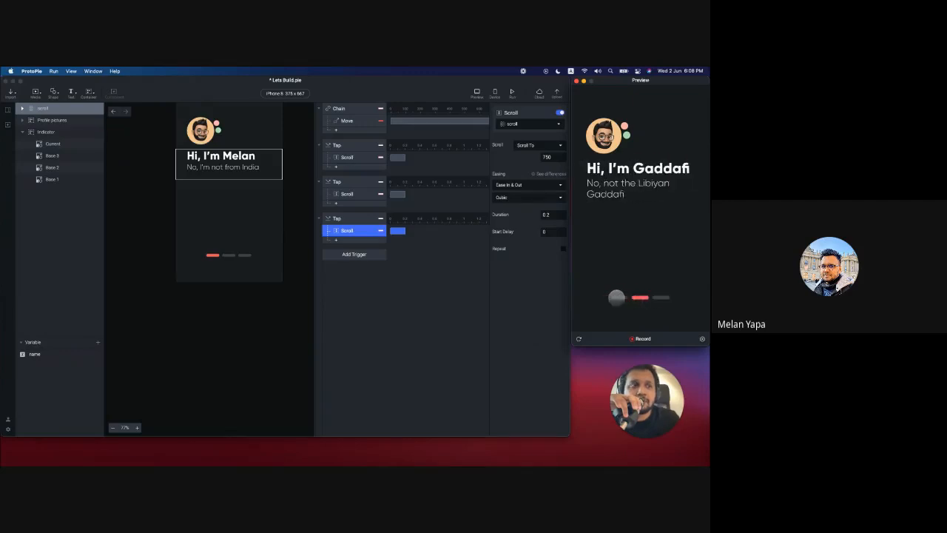
left_click(622, 298)
left_click(645, 297)
left_click(659, 297)
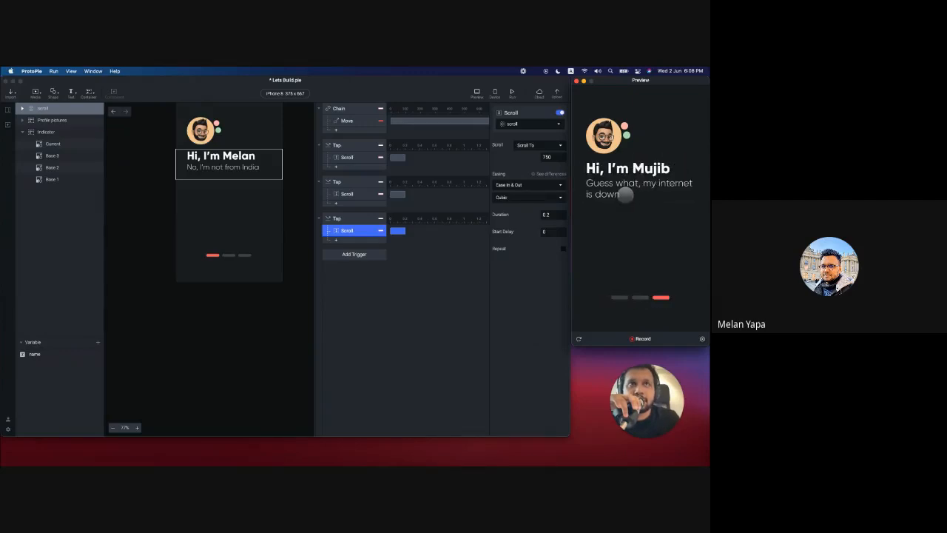
Step: Review the Chain trigger's settings, try swiping the text in the preview, and inspect Base 1's Tap trigger and its Scroll response
left_click(338, 111)
left_click(338, 109)
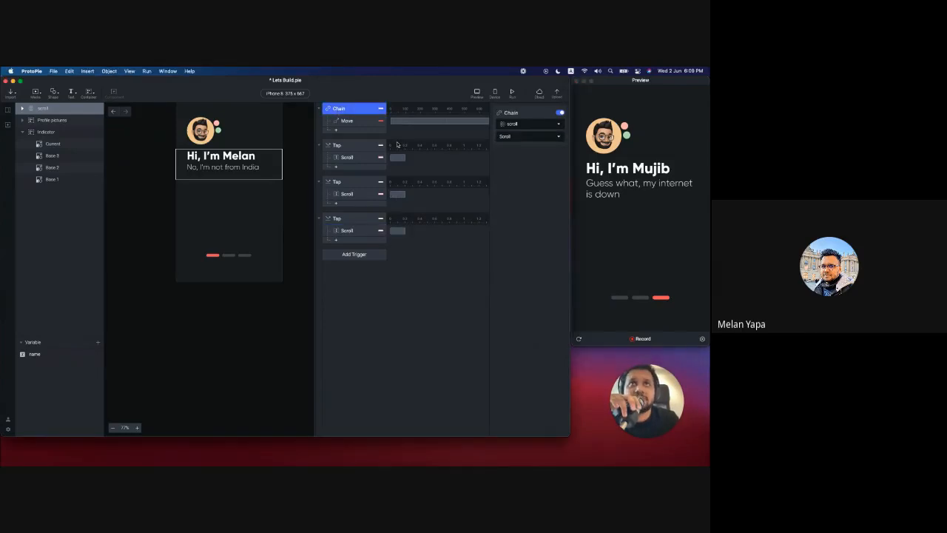
left_click(651, 227)
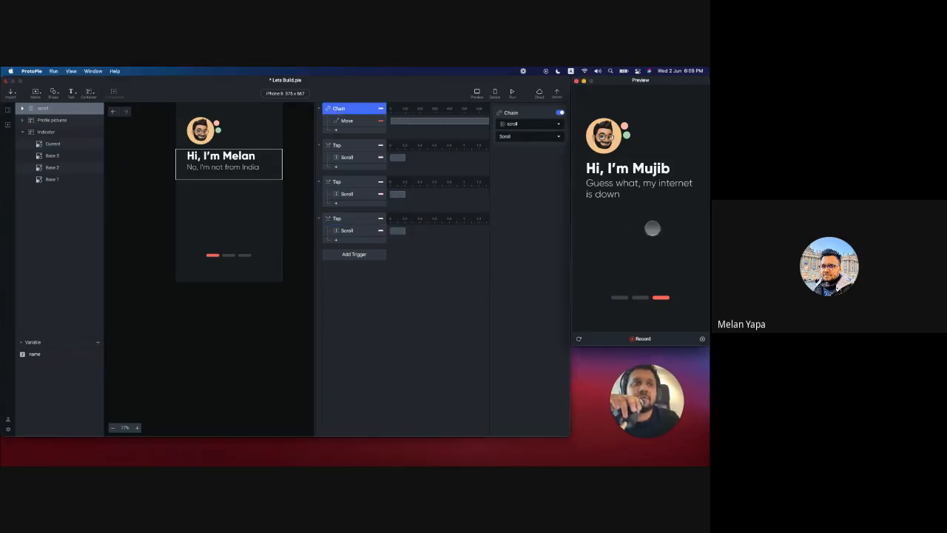
left_click_drag(621, 226, 703, 227)
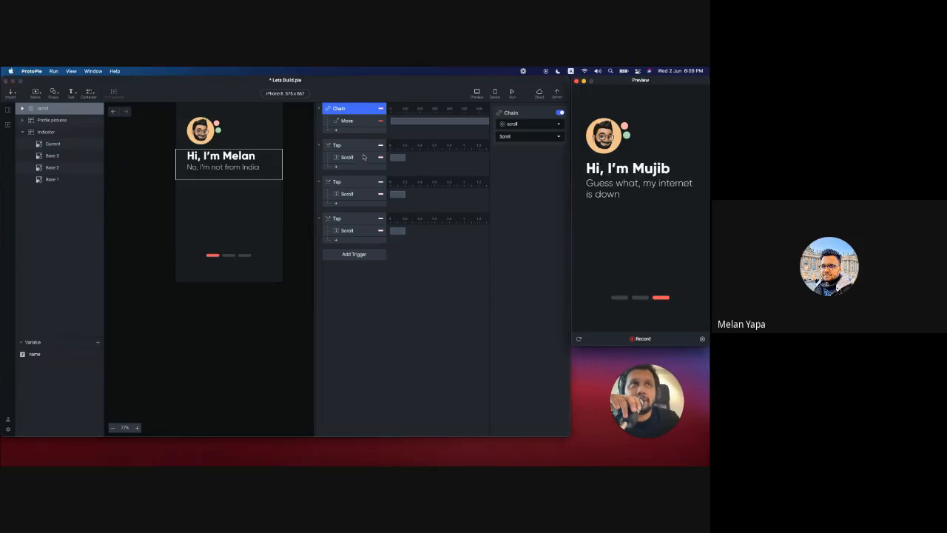
left_click(334, 148)
left_click(335, 148)
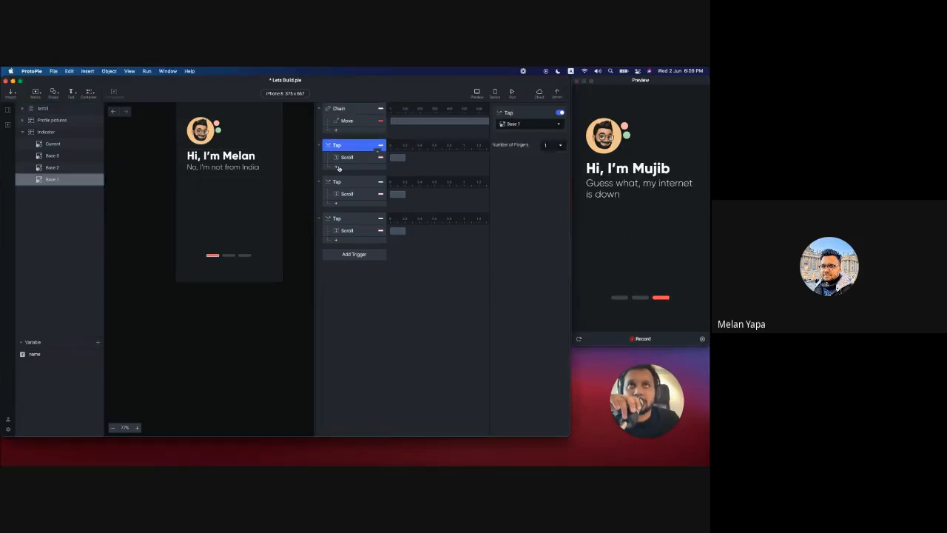
left_click(347, 158)
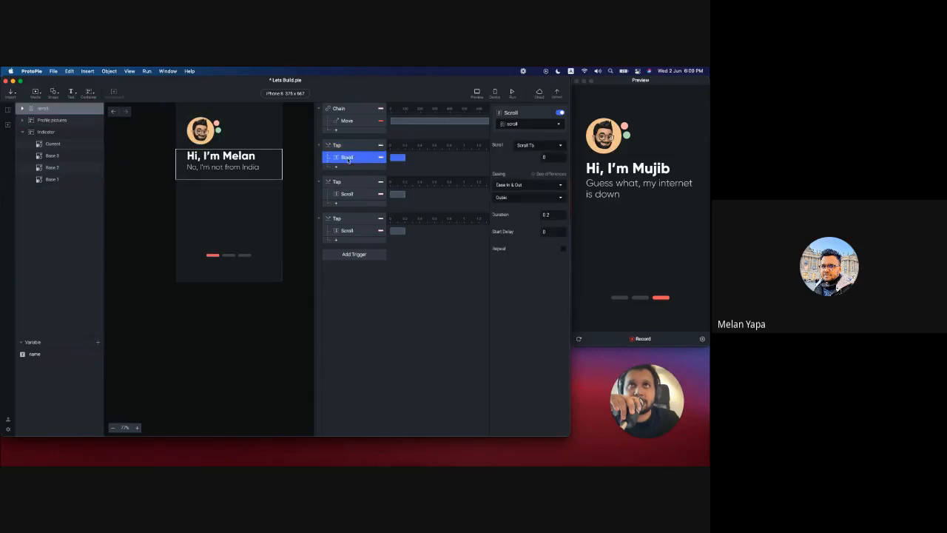
Step: Inspect the Scroll responses of Base 2 and Base 3 and the settings of Base 3's Tap trigger
left_click(346, 194)
left_click(349, 231)
left_click(349, 220)
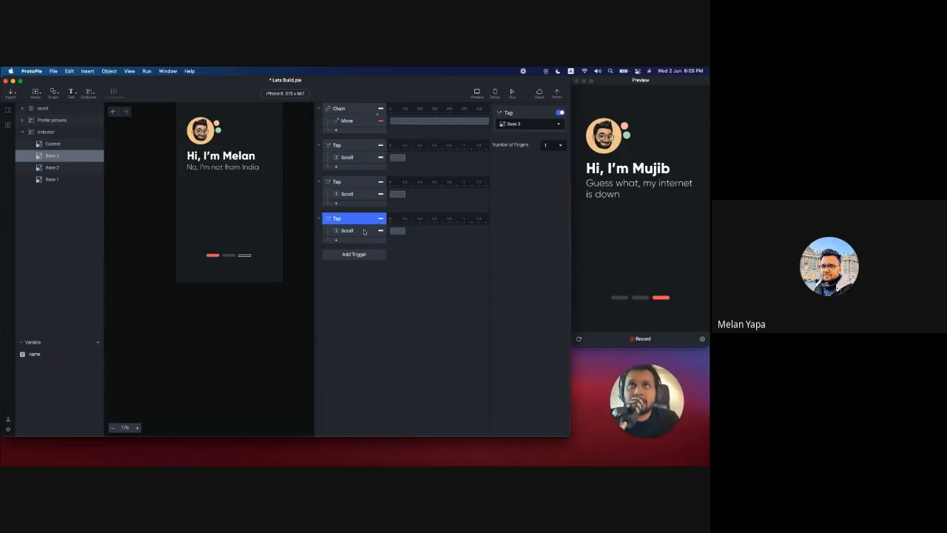
Step: Test the paging in the preview by swiping the text back and forth, ending on the first page
left_click(604, 228)
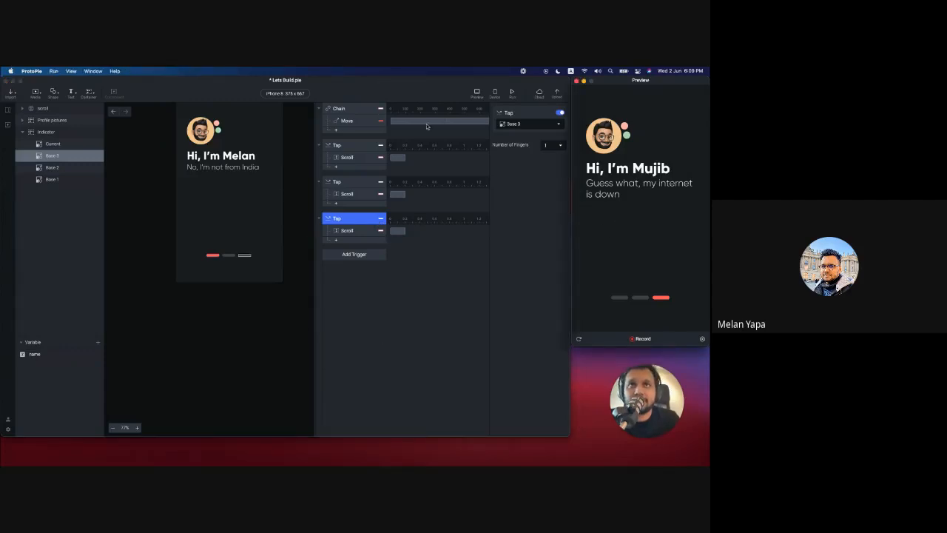
left_click_drag(628, 176, 705, 167)
left_click_drag(627, 177, 577, 181)
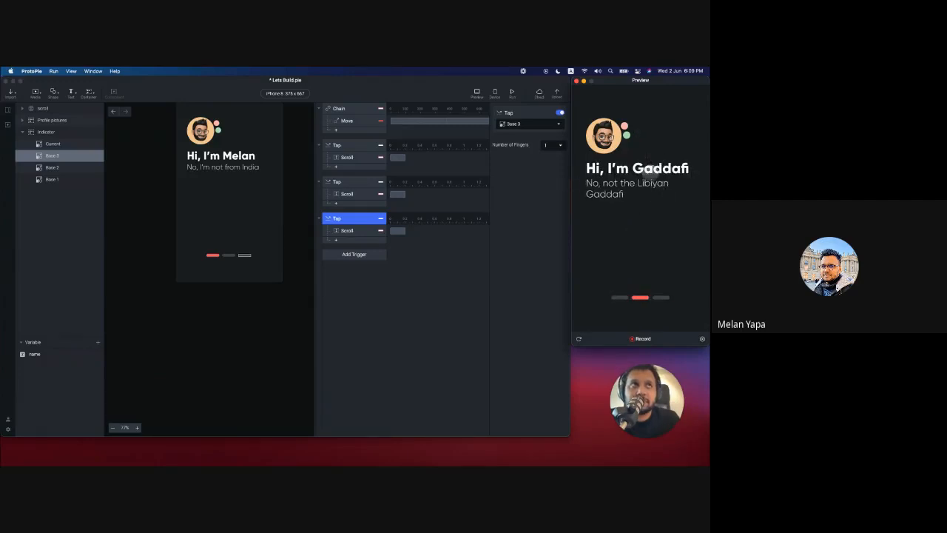
mouse_move(610, 185)
left_mouse_down()
mouse_move(681, 183)
mouse_move(596, 187)
left_mouse_up()
mouse_move(644, 189)
left_mouse_down()
mouse_move(611, 192)
mouse_move(648, 193)
left_mouse_up()
left_click_drag(611, 194, 588, 196)
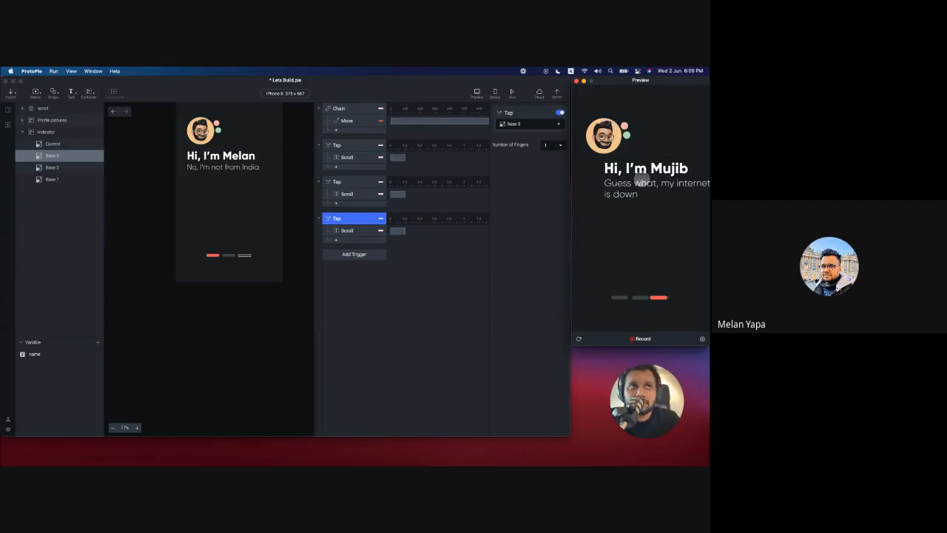
left_click_drag(641, 180, 672, 174)
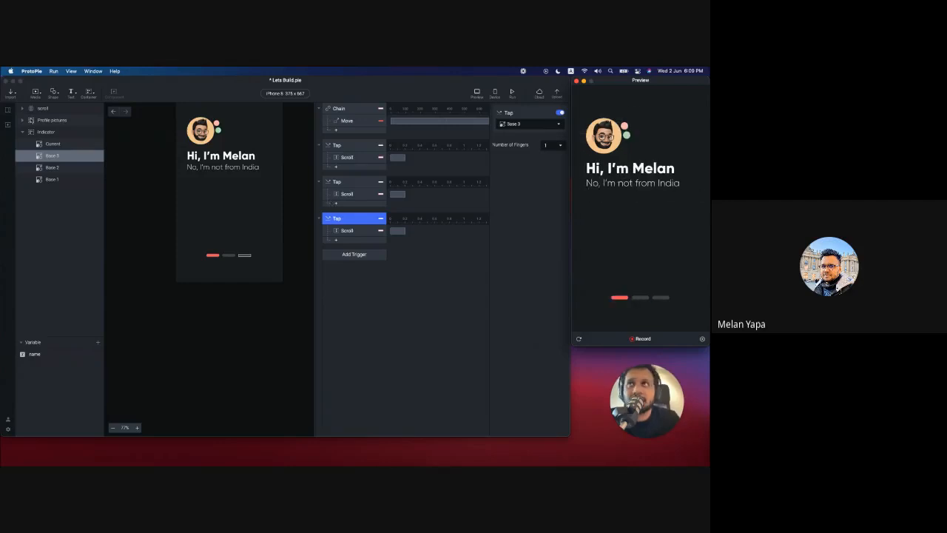
Step: Open the Hi I'm scene directly above the current one in the scene list
left_click(6, 115)
left_click(7, 112)
double_click(29, 283)
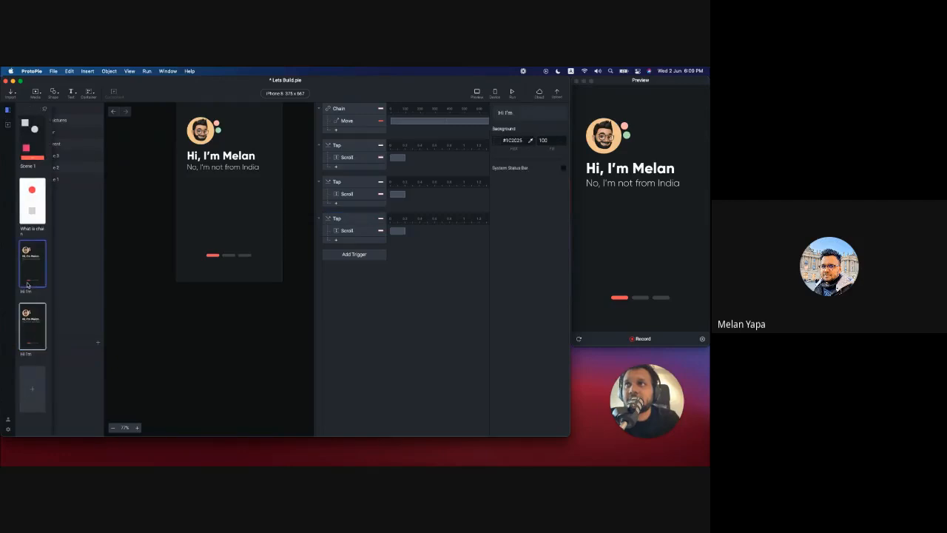
Step: Examine the overlapping profile pictures up close and swipe in the preview to watch them change between pages
left_click_drag(657, 230, 657, 258)
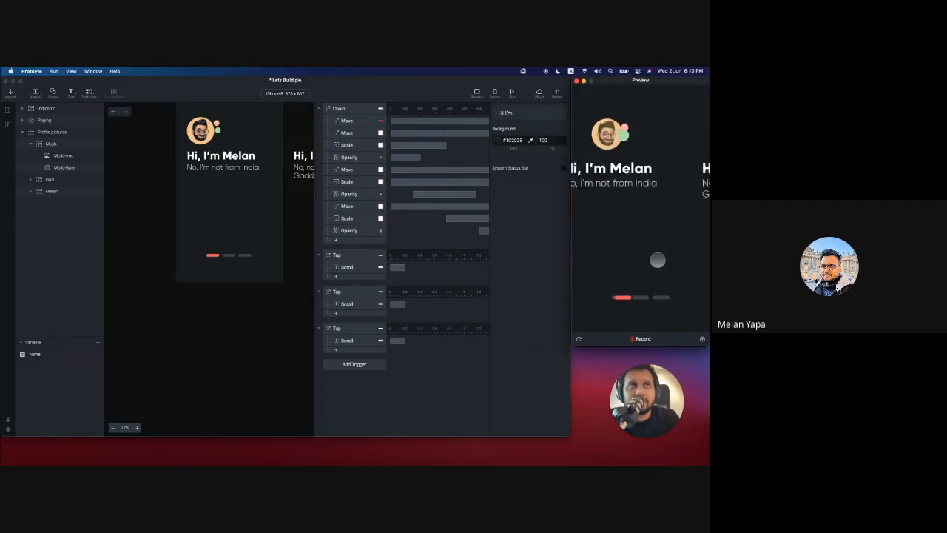
left_click(128, 127)
scroll(128, 127, "up", 10)
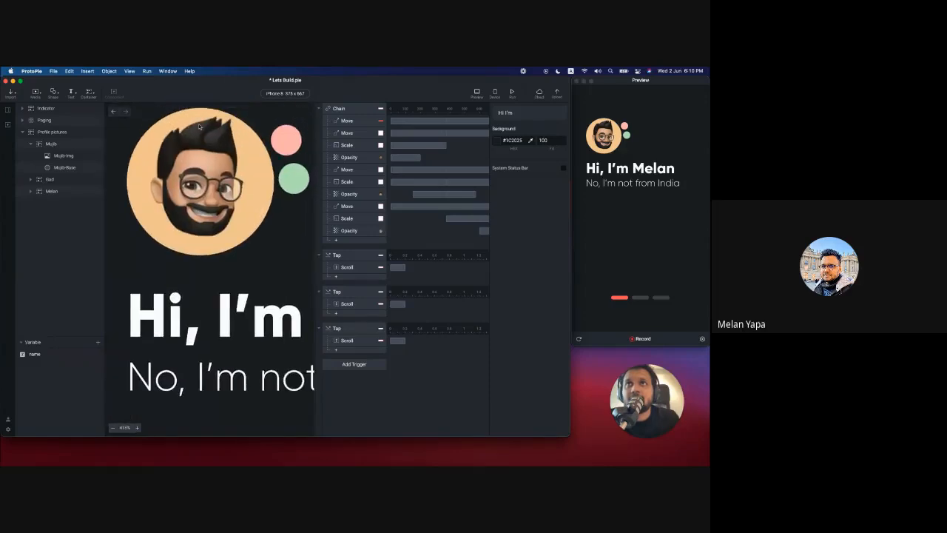
scroll(199, 127, "up", 1)
left_click(638, 234)
left_click_drag(657, 225, 558, 225)
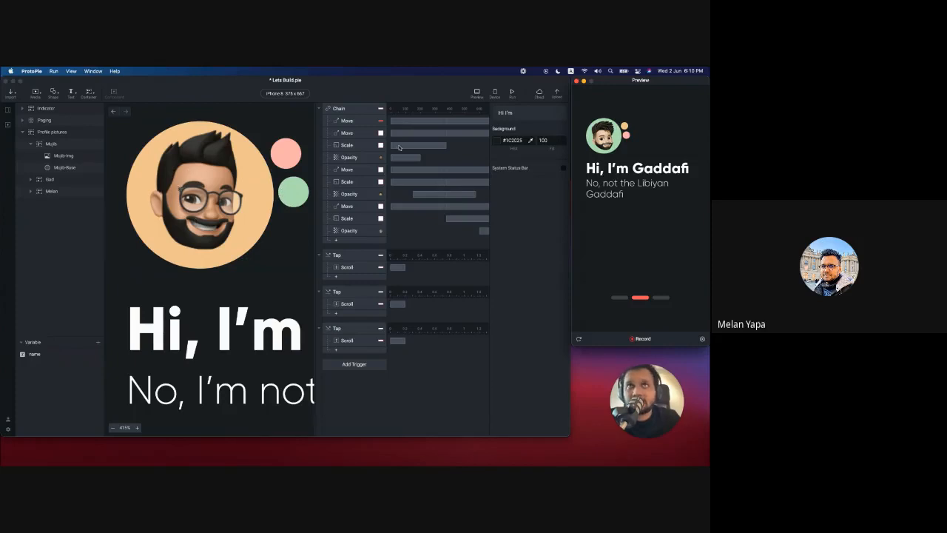
Step: Try deleting all the profile pictures' Move, Scale and Opacity responses from the Chain trigger, and undo the deletion
left_click(352, 132)
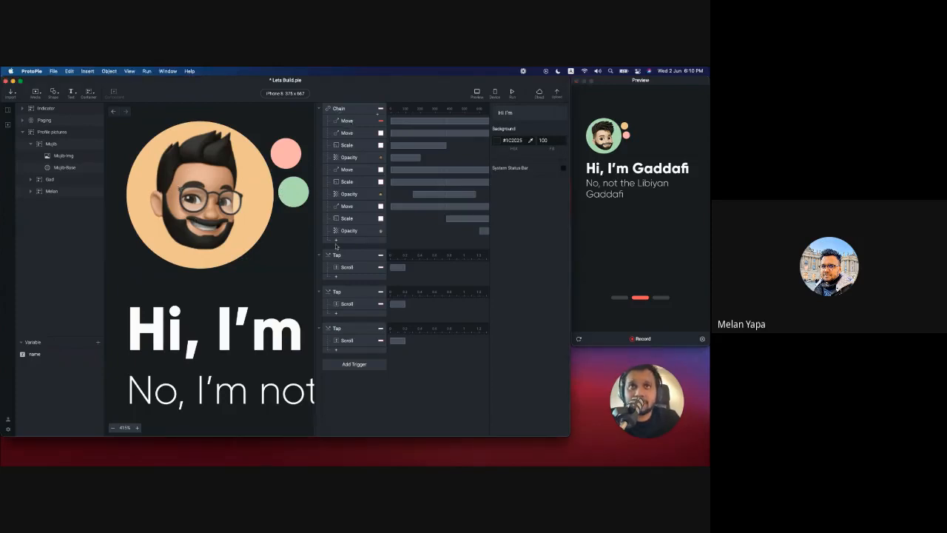
left_click(348, 121)
left_click(350, 132)
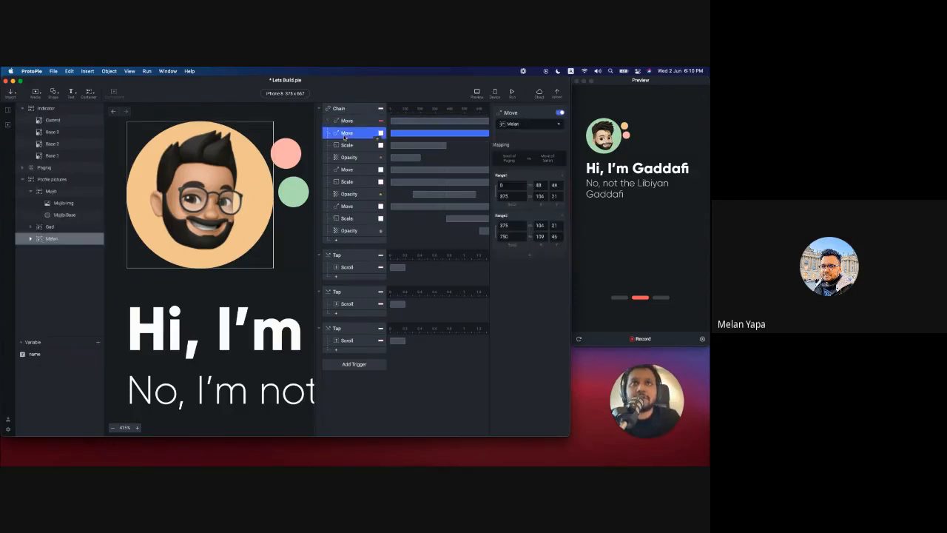
left_click(349, 231, "shift")
key("Delete")
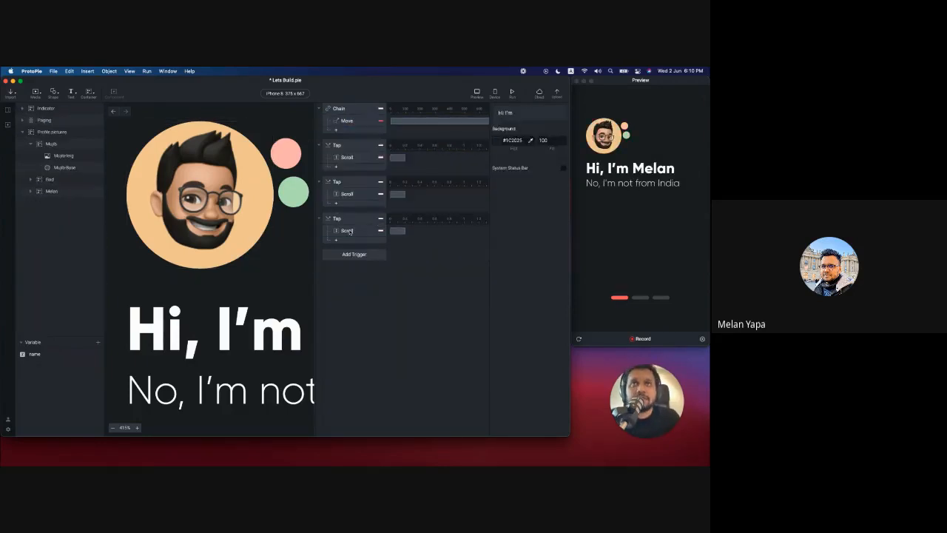
key("super+z")
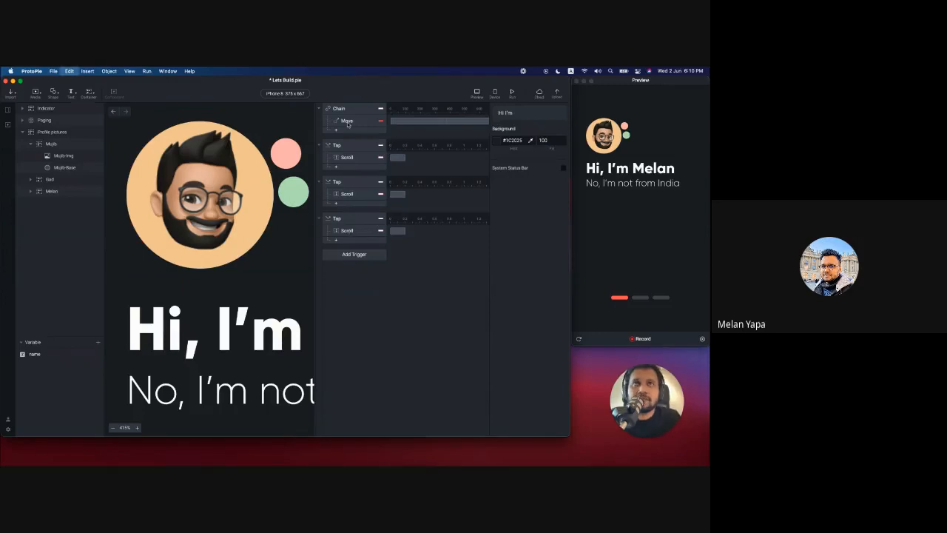
Step: Examine the first profile picture's Move response ranges against the positions of the circles on the canvas
left_click(350, 132)
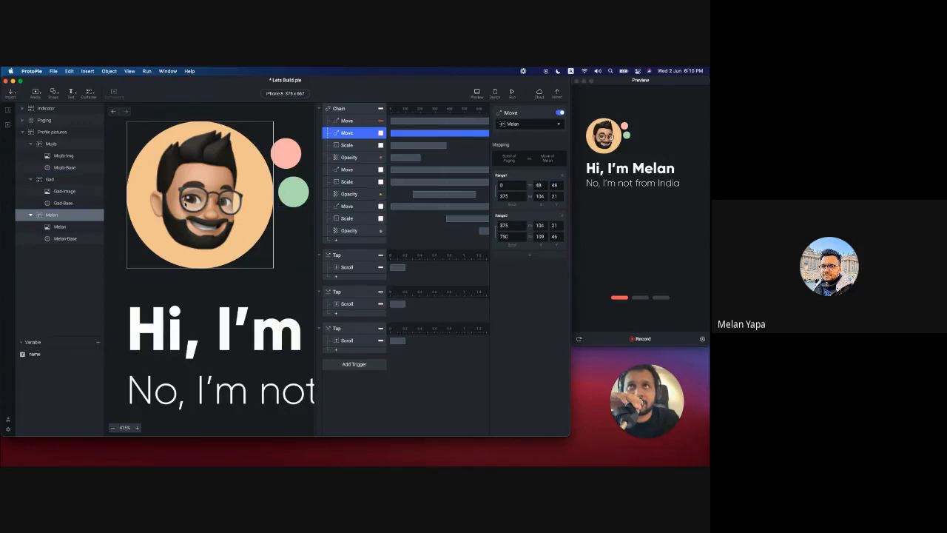
scroll(169, 199, "down", 3)
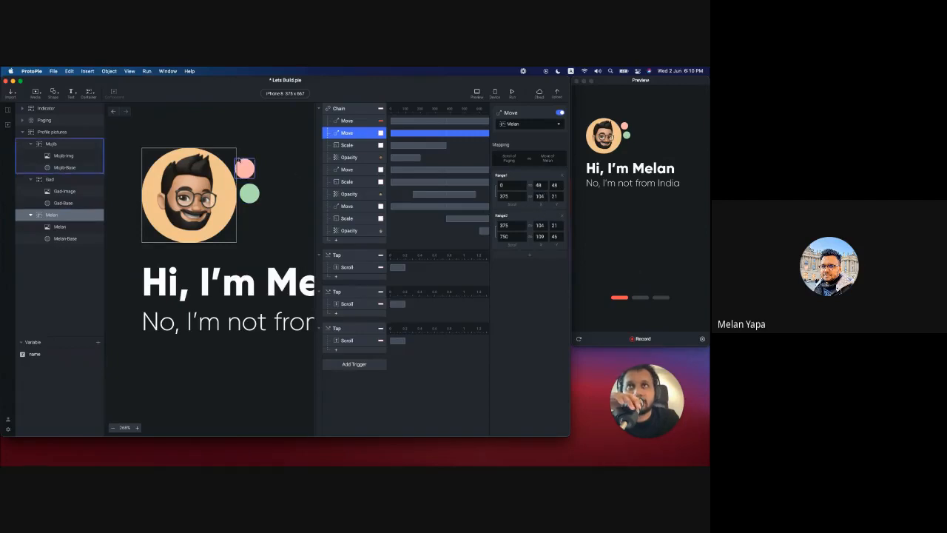
scroll(245, 199, "up", 3)
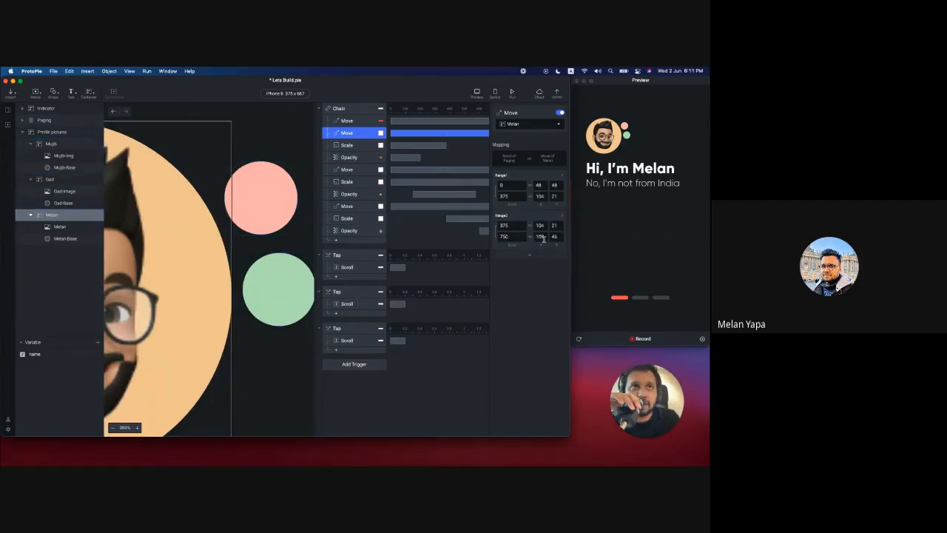
scroll(239, 259, "down", 4)
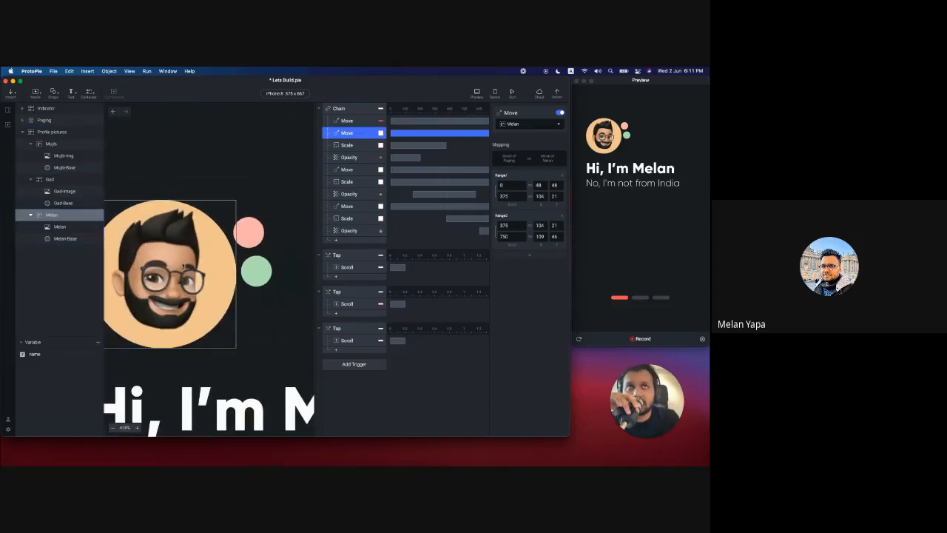
Step: Examine how the first profile picture's Scale response maps scroll to width and height, checking it against the preview
left_click(351, 149)
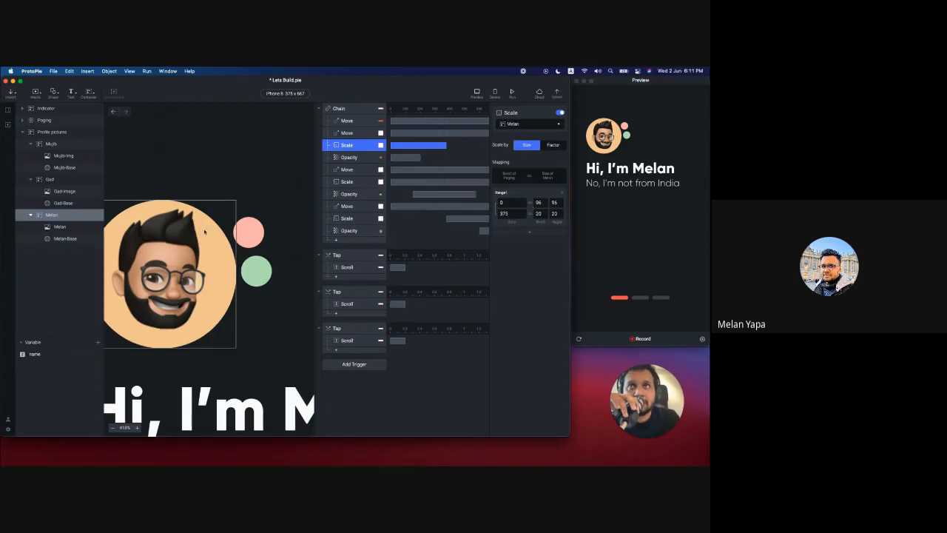
scroll(205, 231, "up", 3)
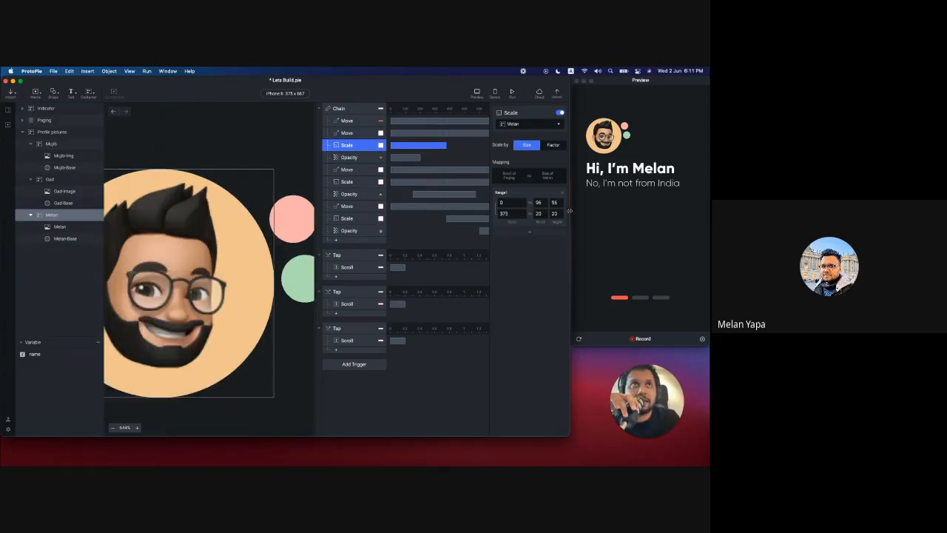
scroll(161, 318, "down", 3)
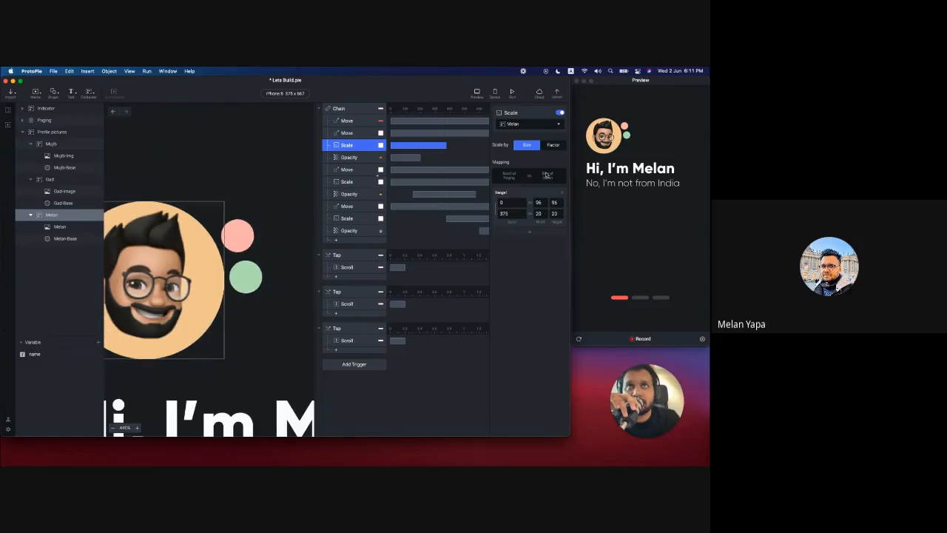
left_click(674, 216)
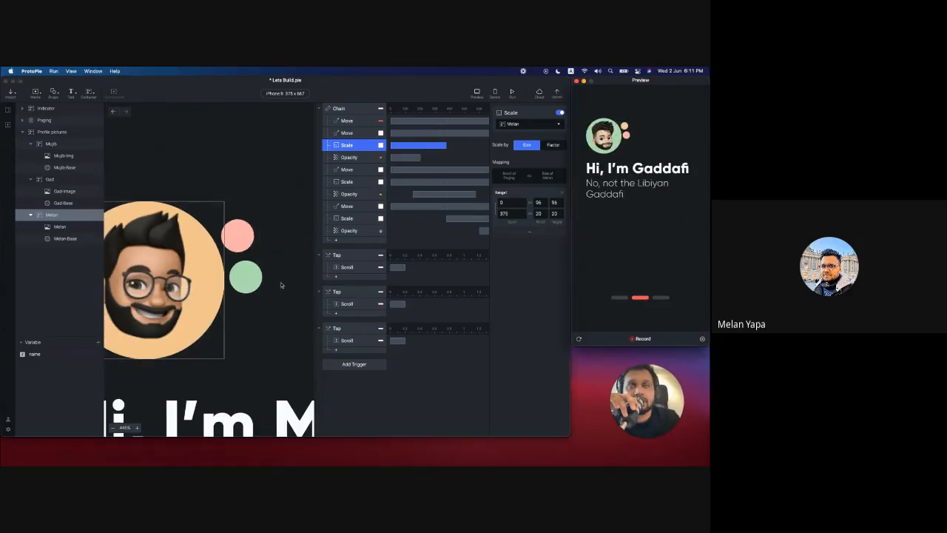
left_click(201, 305)
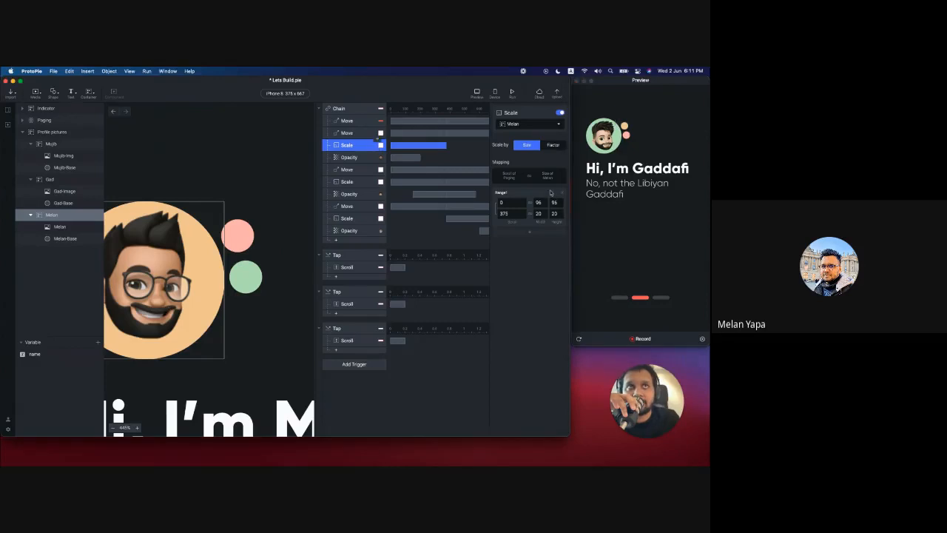
left_click_drag(515, 214, 492, 216)
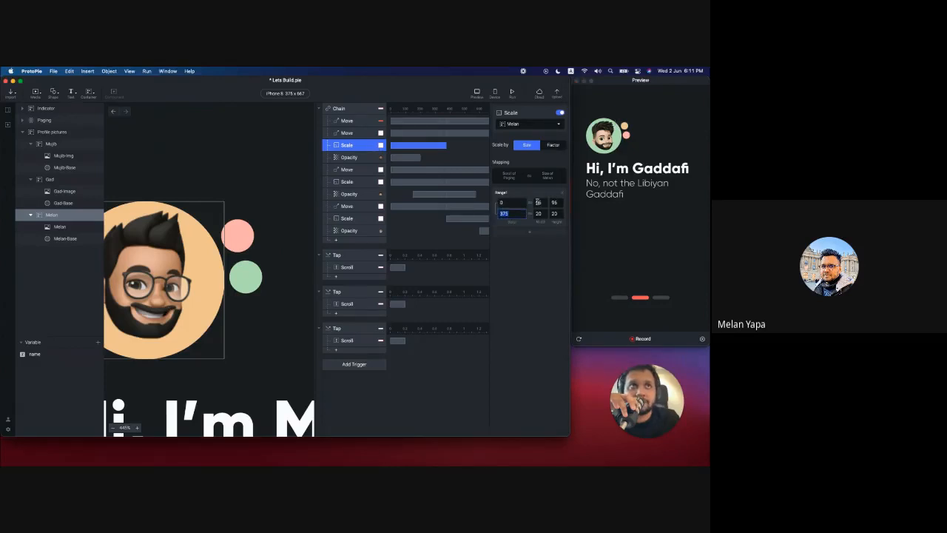
double_click(540, 213)
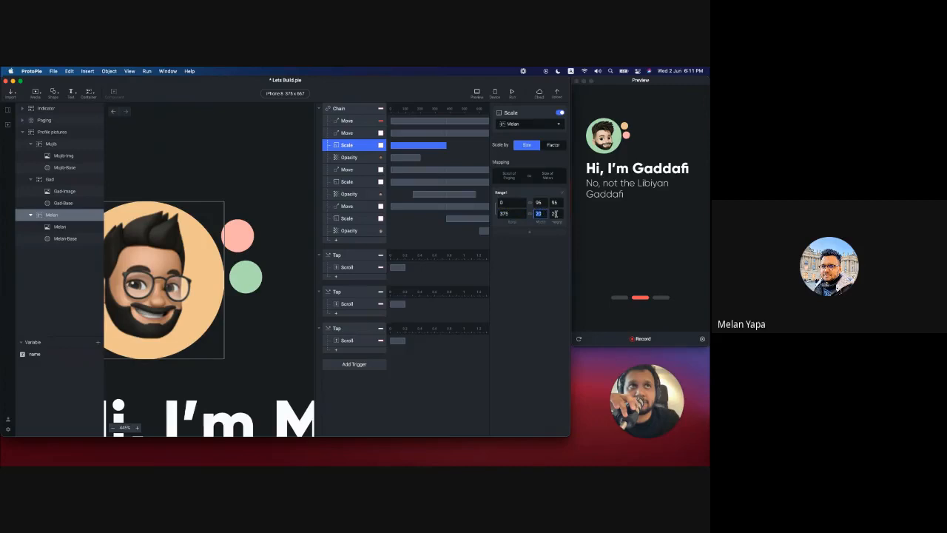
left_click(555, 214)
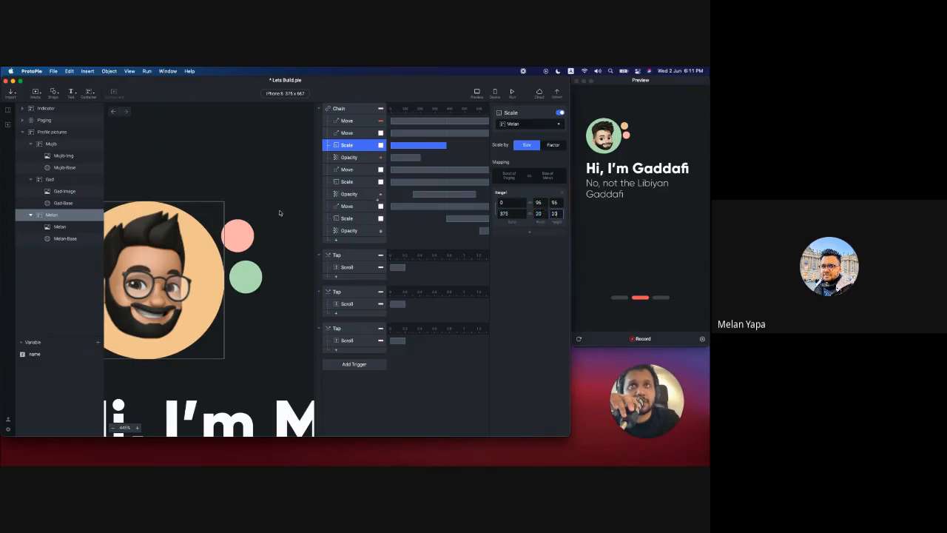
left_click(609, 253)
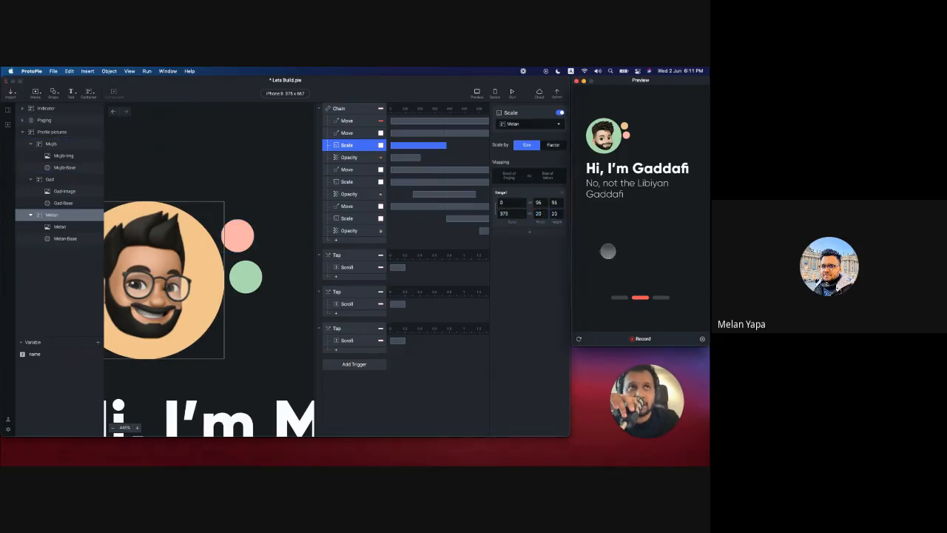
Step: Compare the first profile picture's Move and Scale responses and swipe in the preview to see both effects
left_click(342, 132)
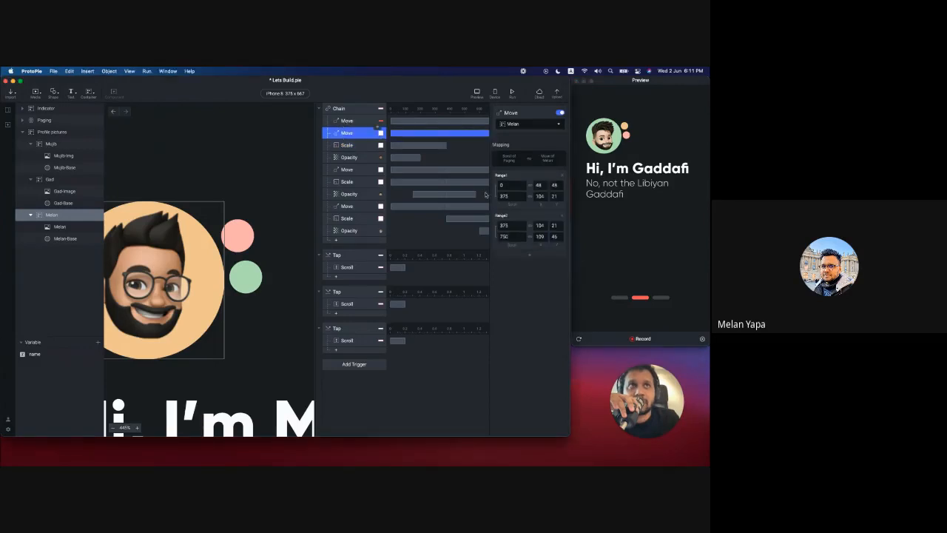
left_click(342, 145)
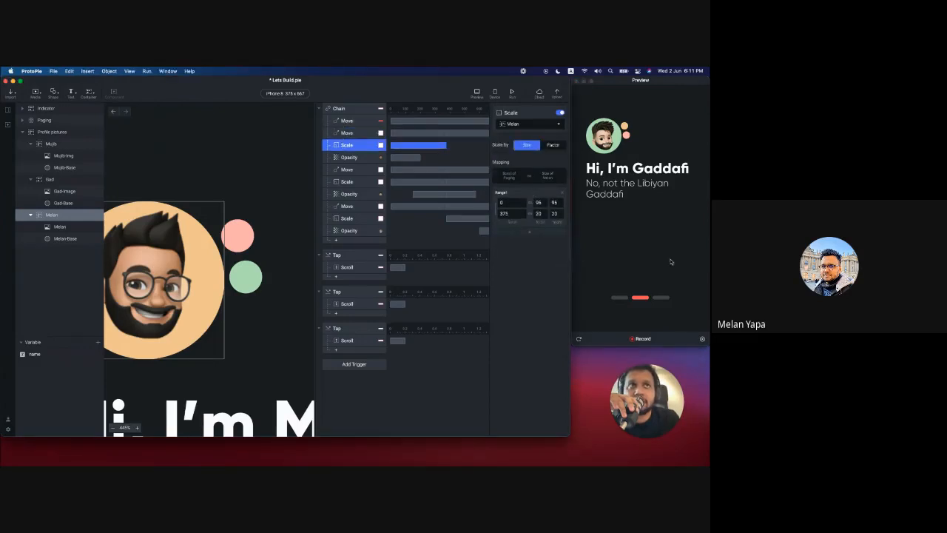
left_click_drag(664, 239, 628, 254)
left_click_drag(584, 274, 684, 254)
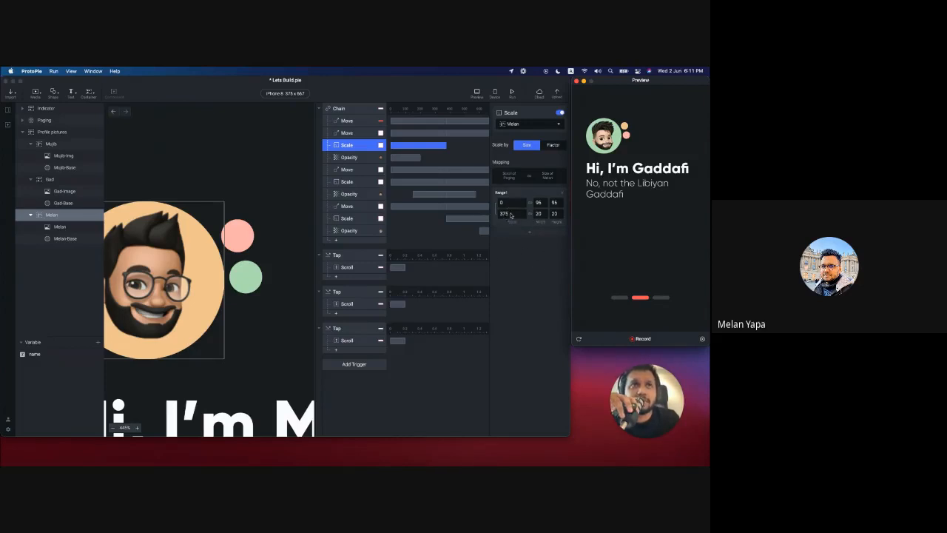
Step: Compare the first profile picture's Opacity and Scale ranges with the Move ranges of the indicator's Current bar
left_click(356, 160)
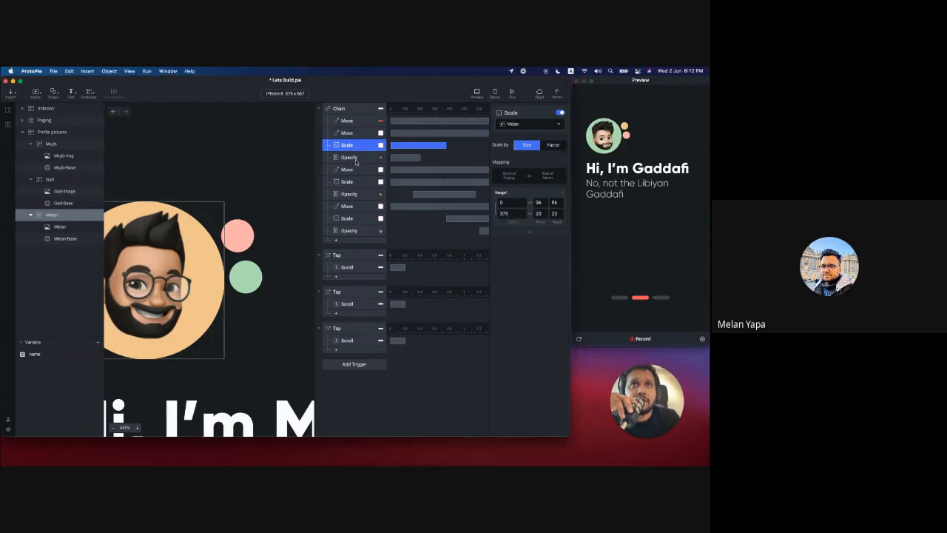
left_click(355, 158)
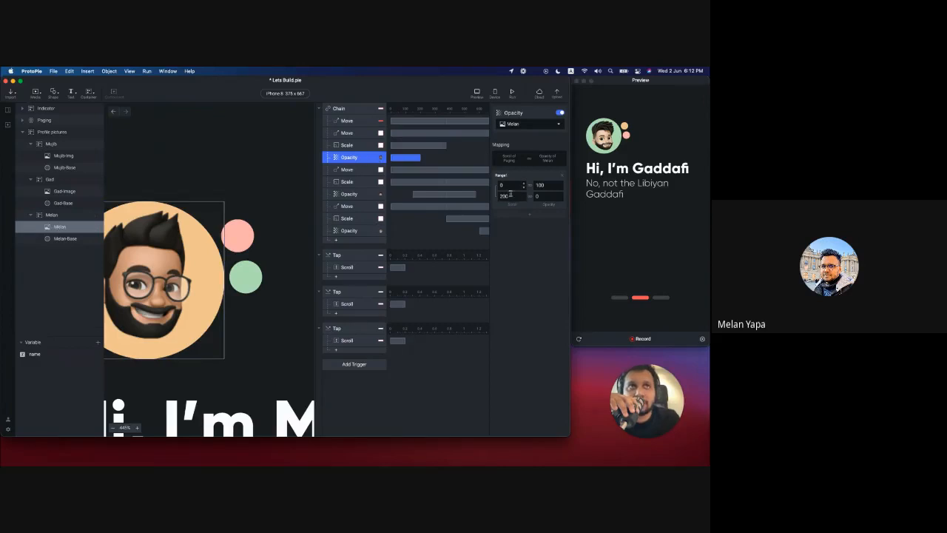
left_click(638, 221)
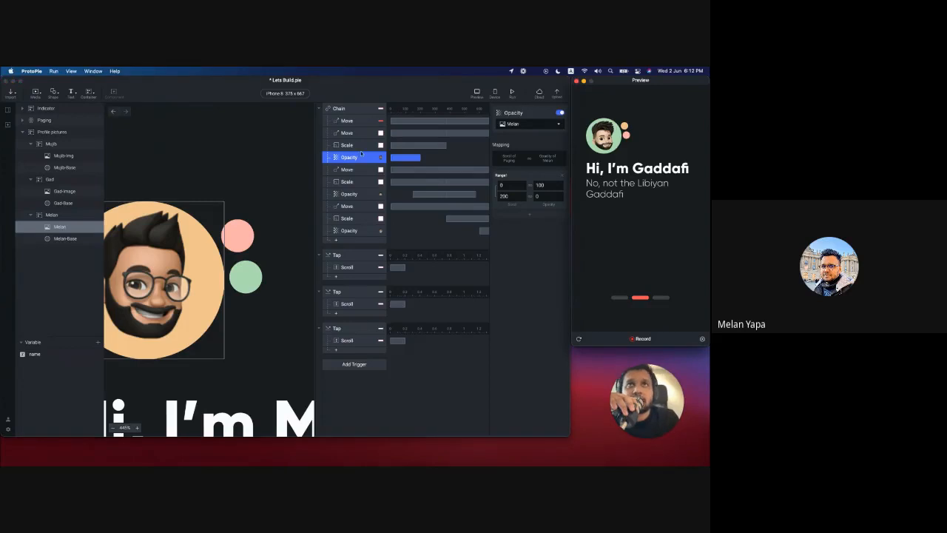
left_click(361, 153)
left_click(353, 146)
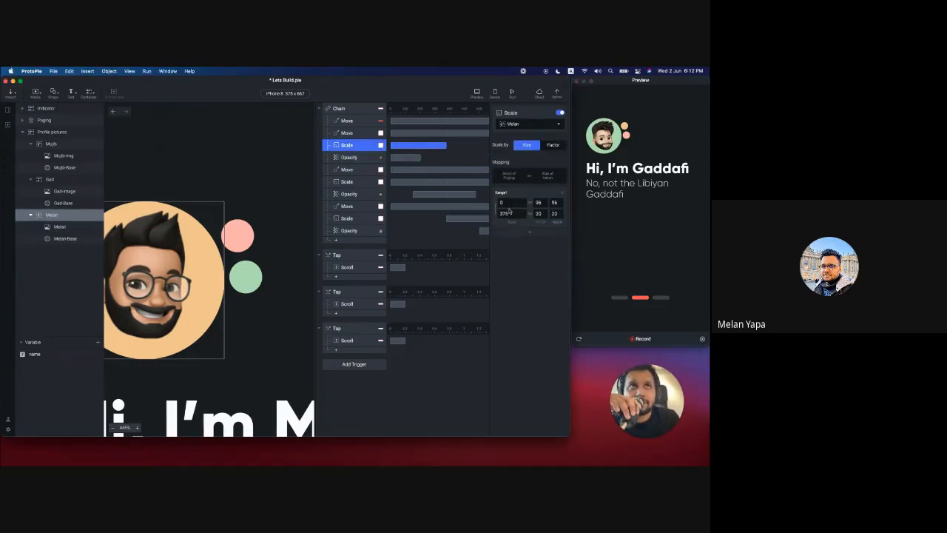
left_click(508, 212)
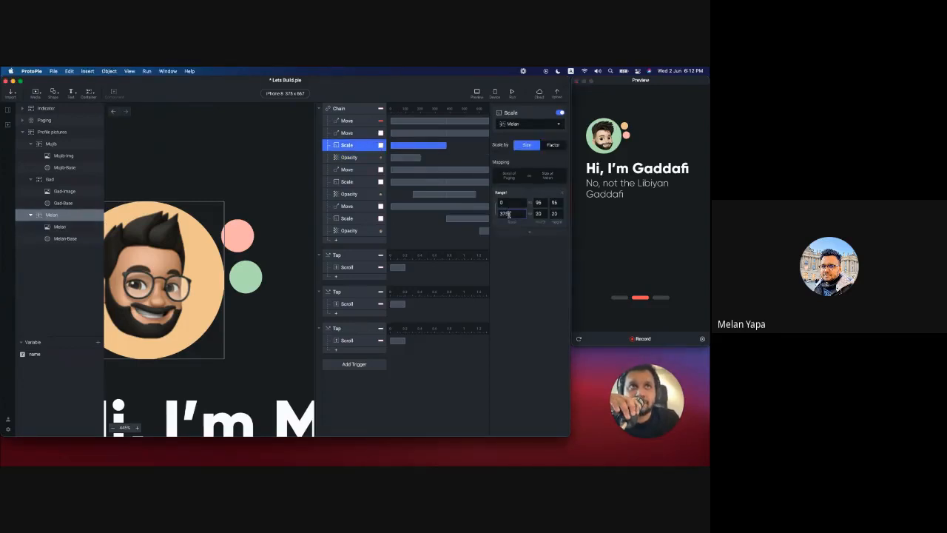
left_click(372, 132)
left_click(346, 121)
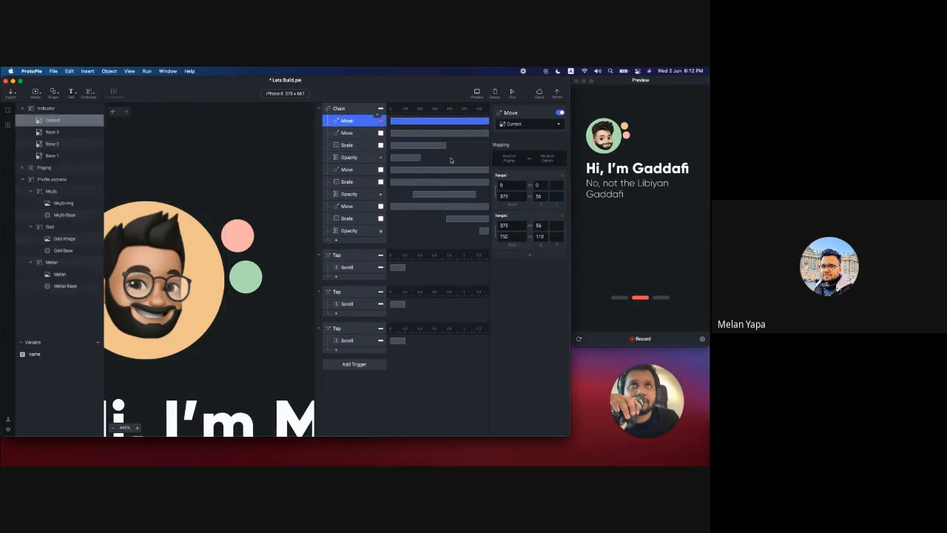
Step: Examine the first profile picture's Opacity range, swipe and restart the preview, and compare the fade with its Move response
left_click(346, 157)
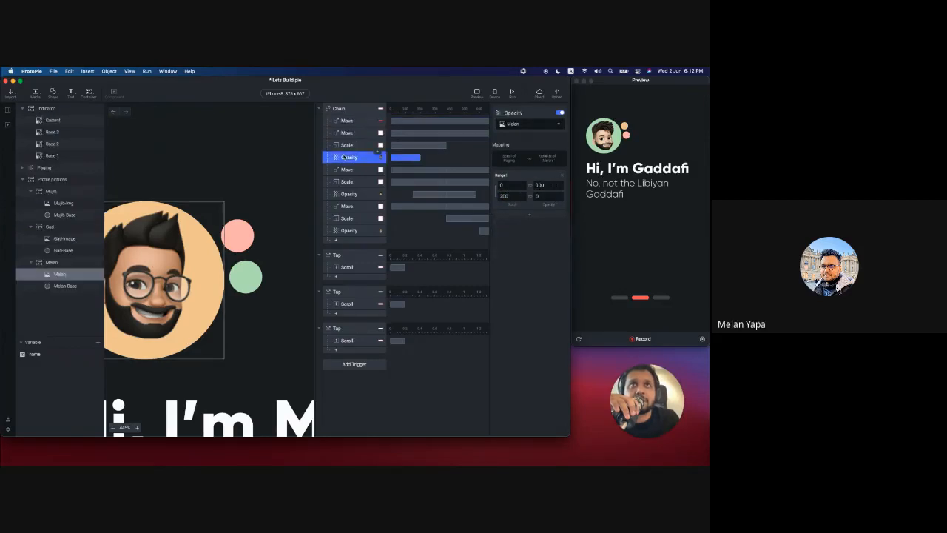
left_click(624, 198)
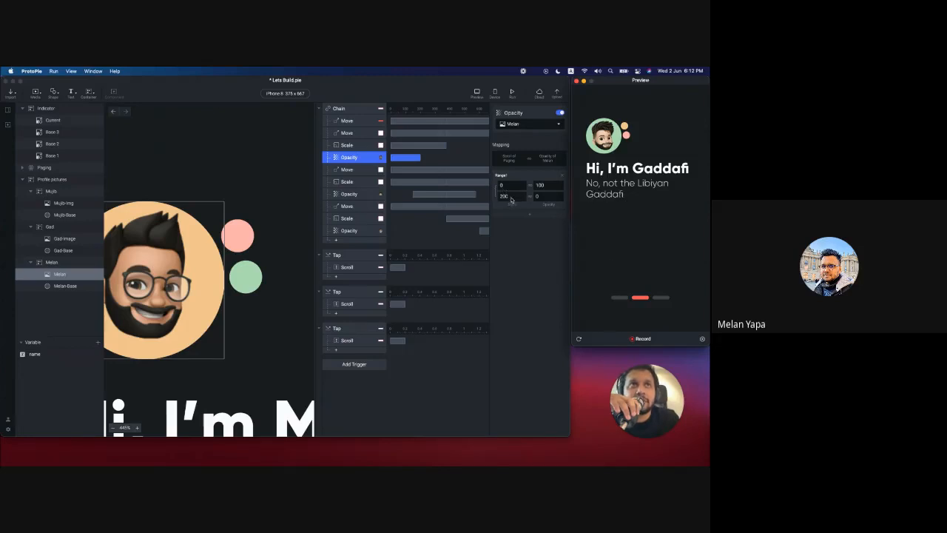
mouse_move(672, 267)
left_mouse_down()
mouse_move(628, 270)
mouse_move(653, 256)
mouse_move(598, 268)
mouse_move(645, 267)
mouse_move(615, 281)
mouse_move(631, 289)
mouse_move(615, 278)
mouse_move(661, 252)
mouse_move(608, 253)
mouse_move(603, 261)
mouse_move(668, 252)
mouse_move(658, 254)
left_mouse_up()
left_click(579, 339)
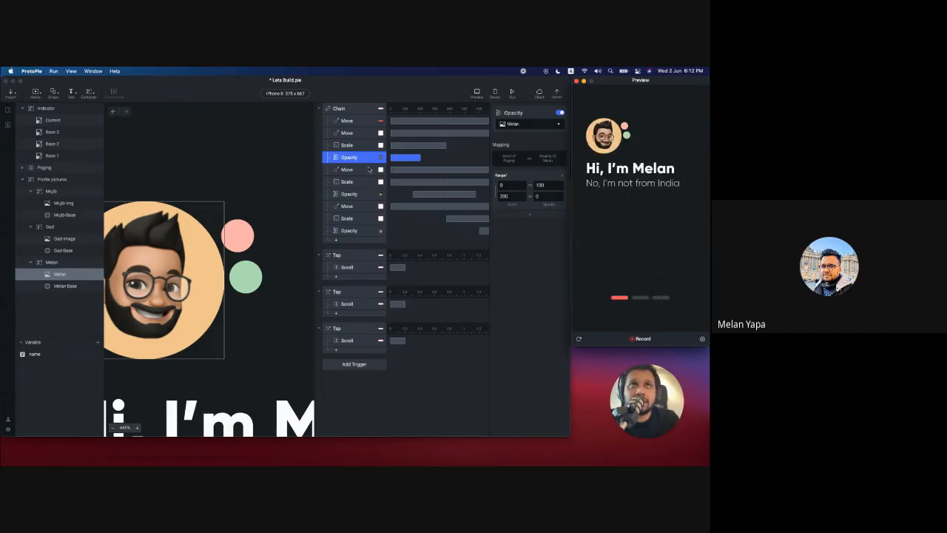
left_click(355, 159)
left_click(348, 133)
left_click(349, 155)
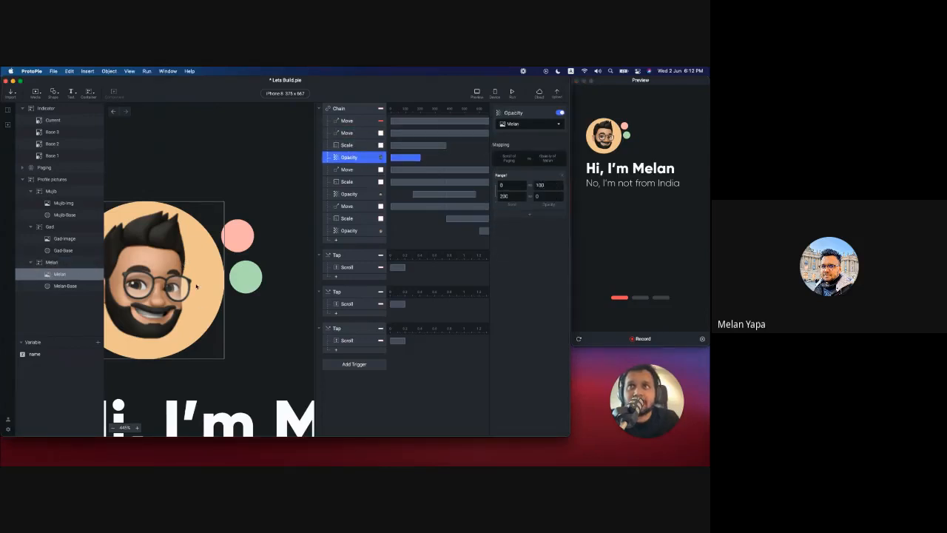
Step: Review the second and third profile pictures' Chain responses and swipe the preview through to the last page
left_click(348, 171)
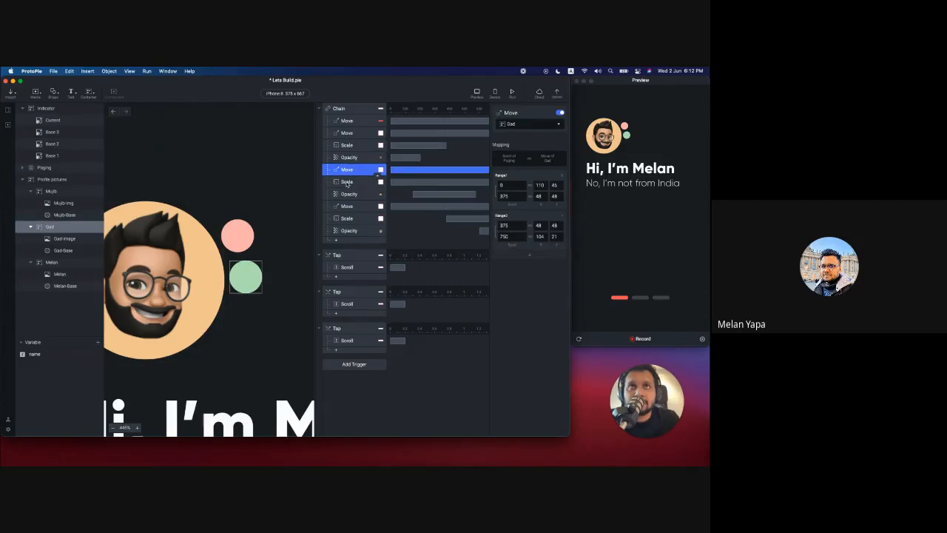
left_click(349, 193)
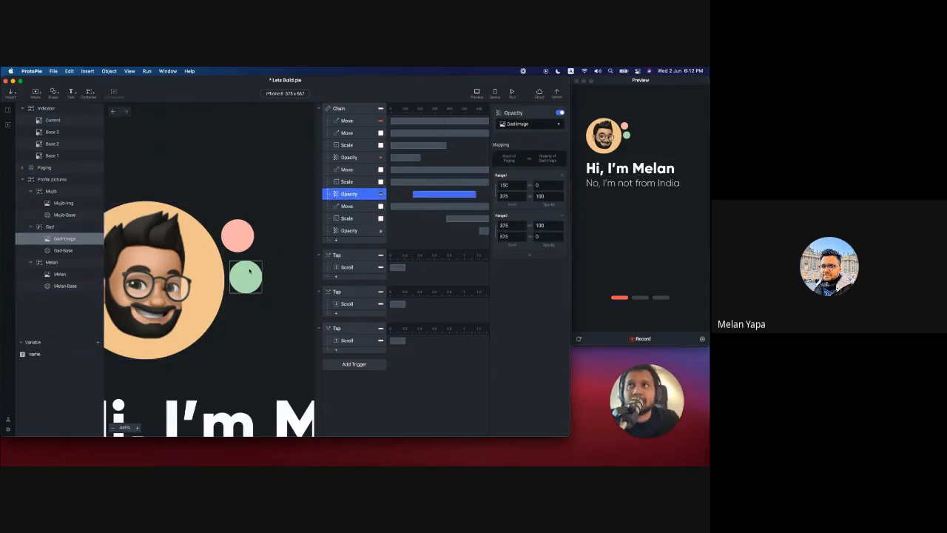
left_click(347, 207)
left_click(347, 219)
left_click(348, 230)
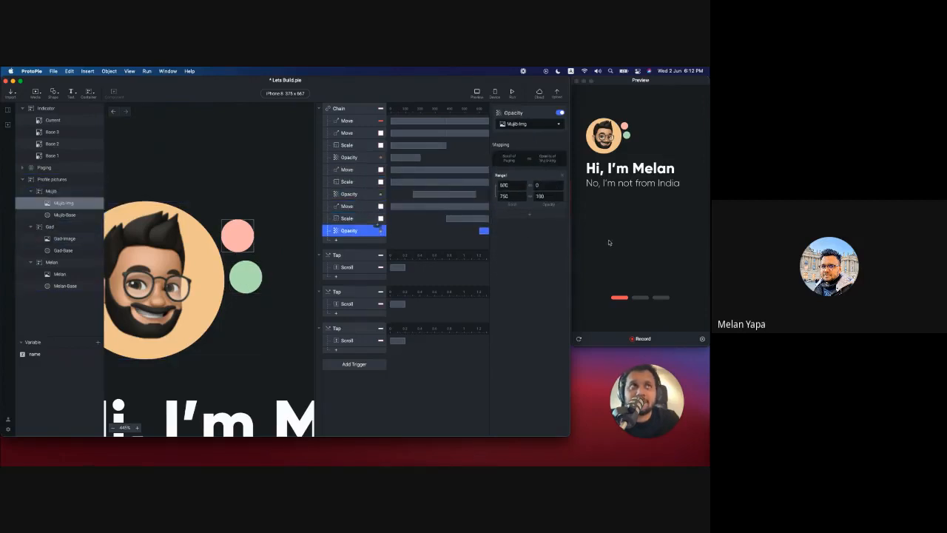
left_click(611, 241)
left_click_drag(663, 240, 618, 239)
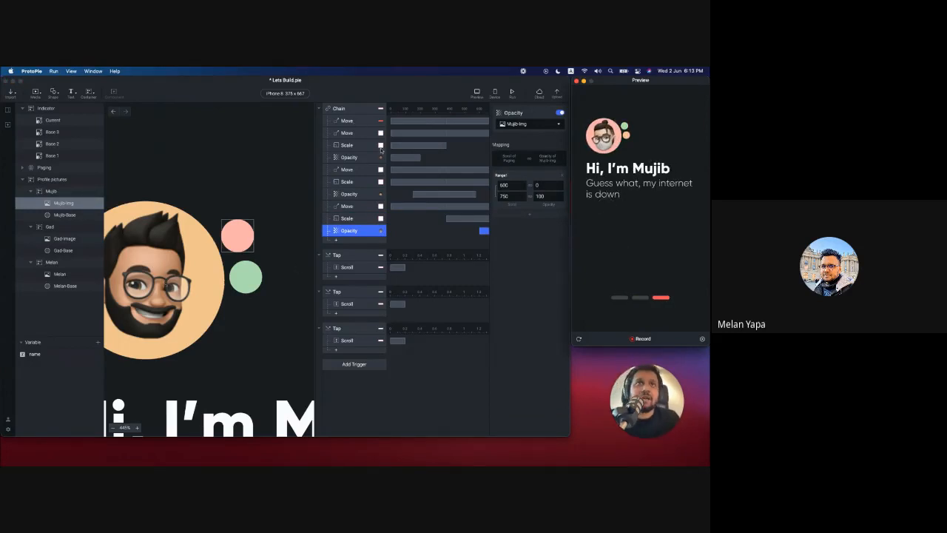
Step: Save the Lets Build prototype with the full onboarding scene in view
left_click(359, 101)
scroll(241, 278, "down", 8)
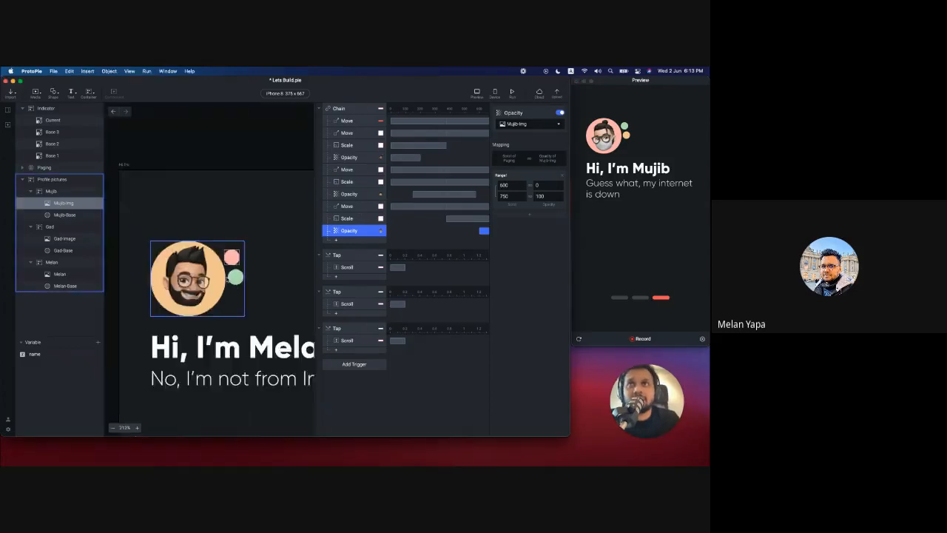
scroll(228, 280, "down", 1)
scroll(227, 280, "down", 1)
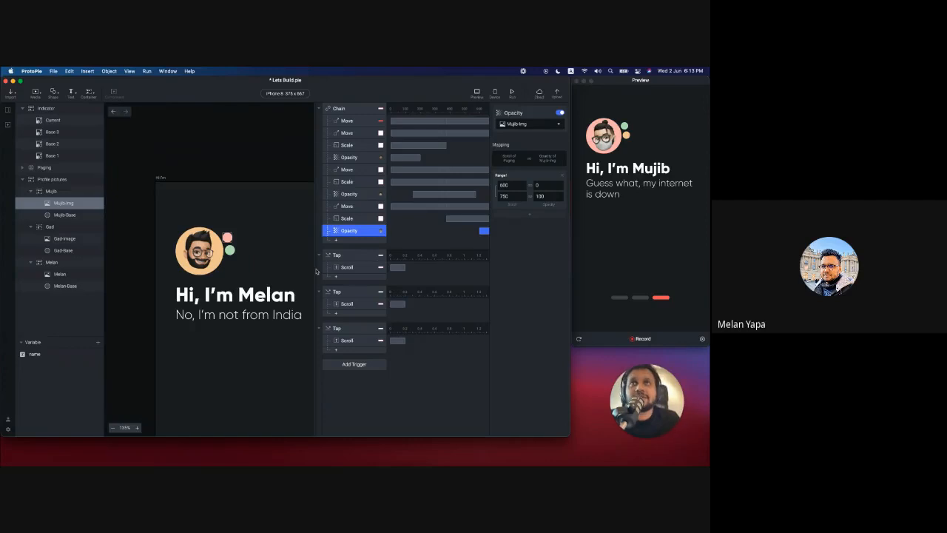
scroll(211, 281, "up", 3)
key("super+s")
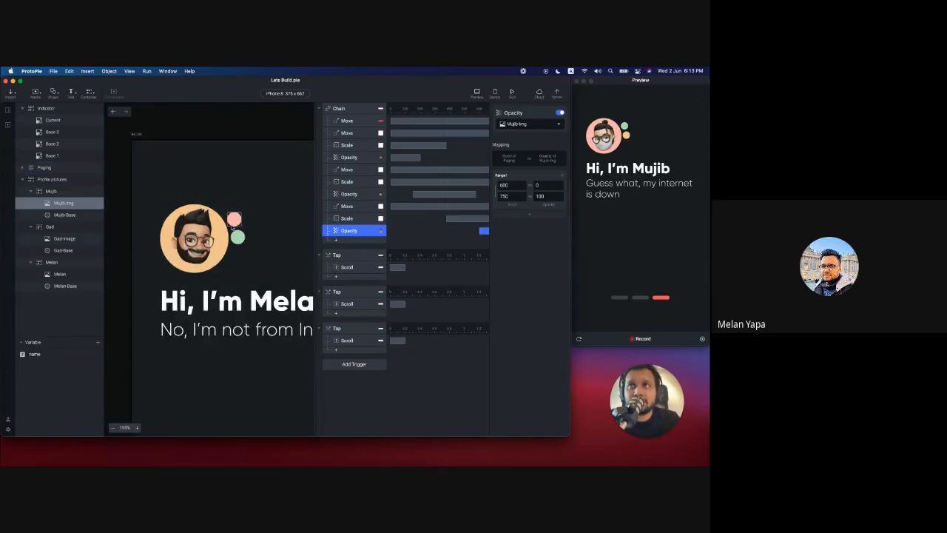
Step: Inspect the properties of the first profile picture's container, down to its Clip Sublayers option
left_click(189, 236)
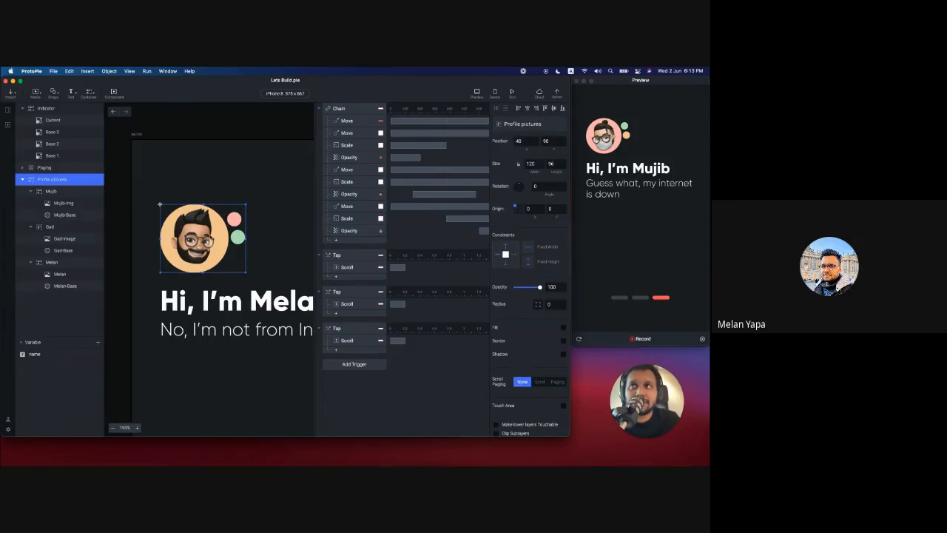
double_click(194, 237)
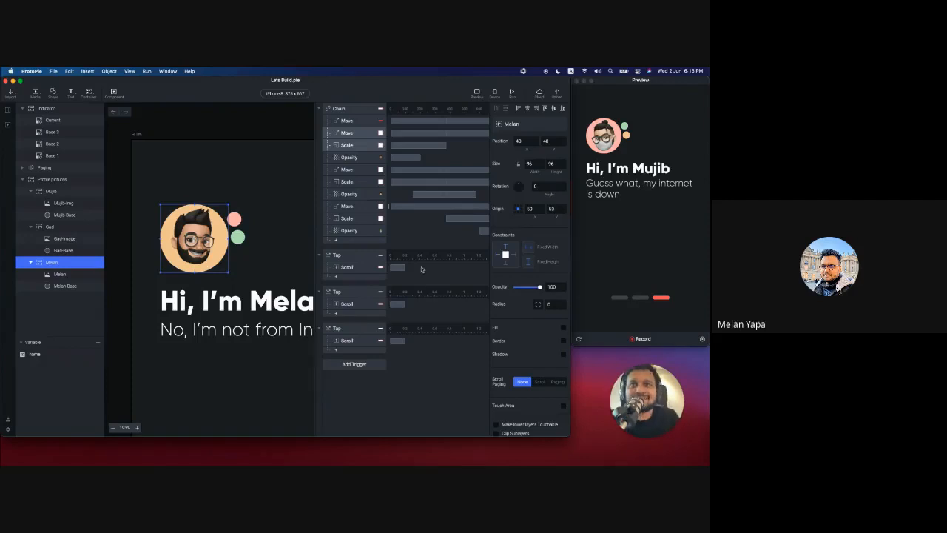
scroll(296, 268, "down", 5)
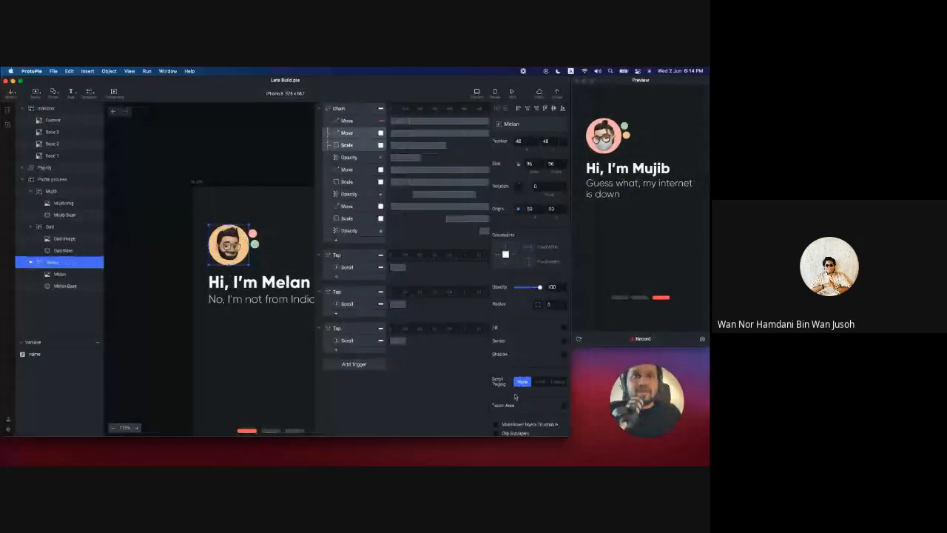
scroll(515, 398, "down", 1)
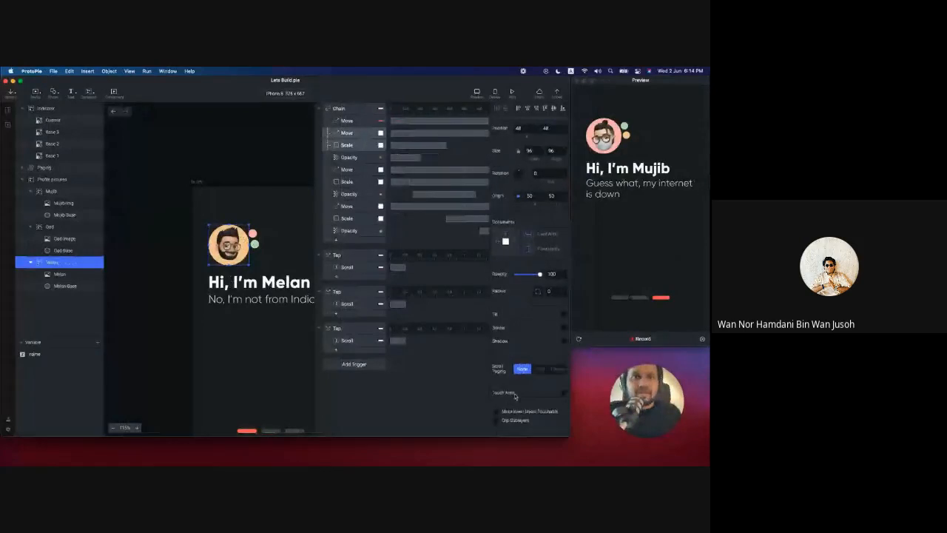
left_click(190, 307)
Step: Add a new blank scene and place a 100 by 100 rectangle in it at about X 61, Y 91
left_click(8, 109)
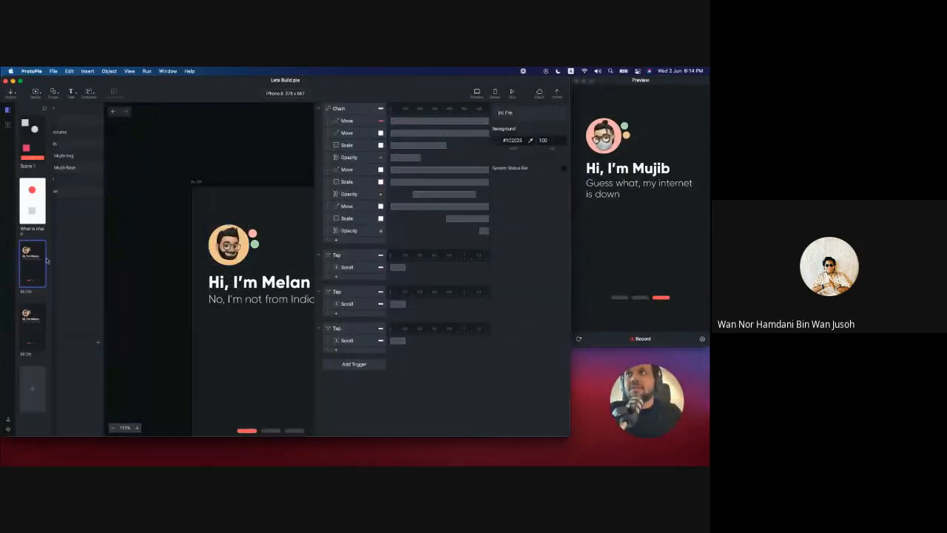
left_click(41, 374)
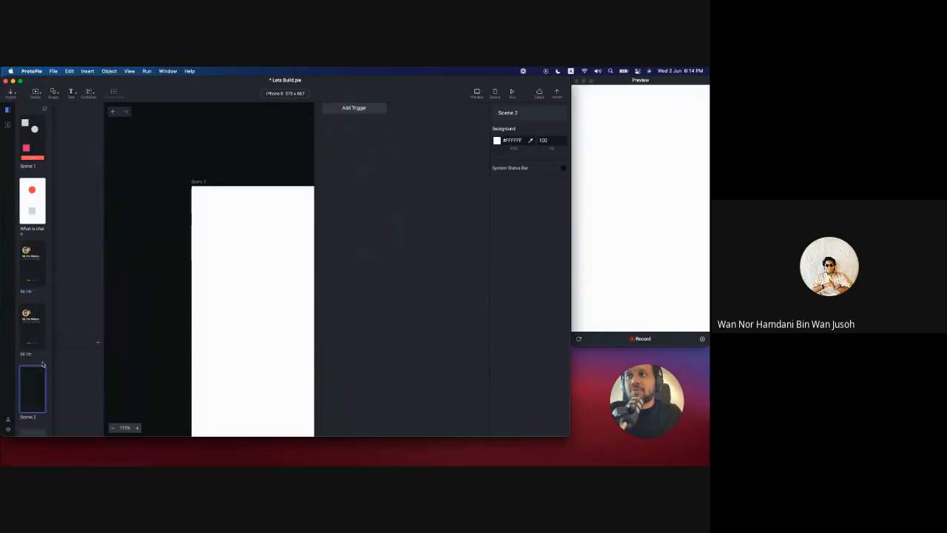
scroll(213, 270, "right", 1)
right_click(210, 265)
left_click(207, 261)
key("r")
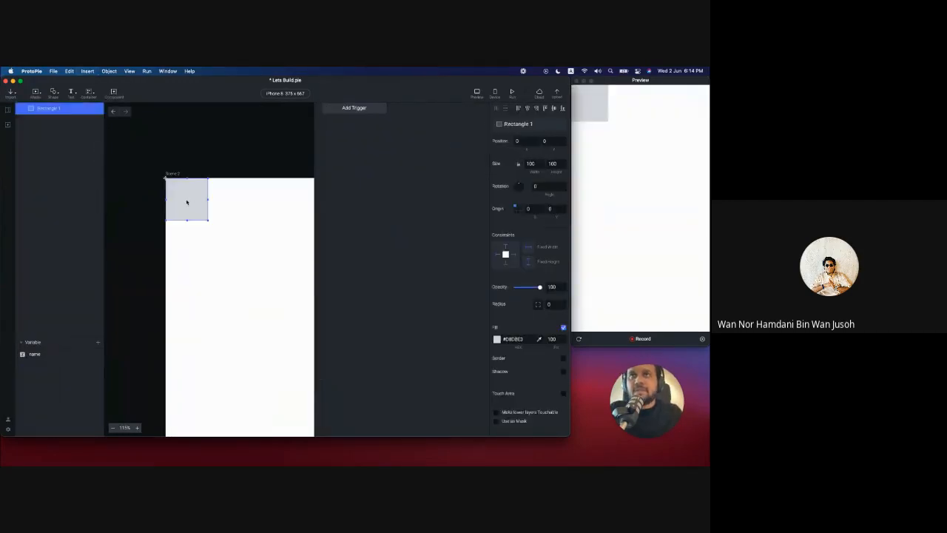
left_click_drag(186, 202, 219, 249)
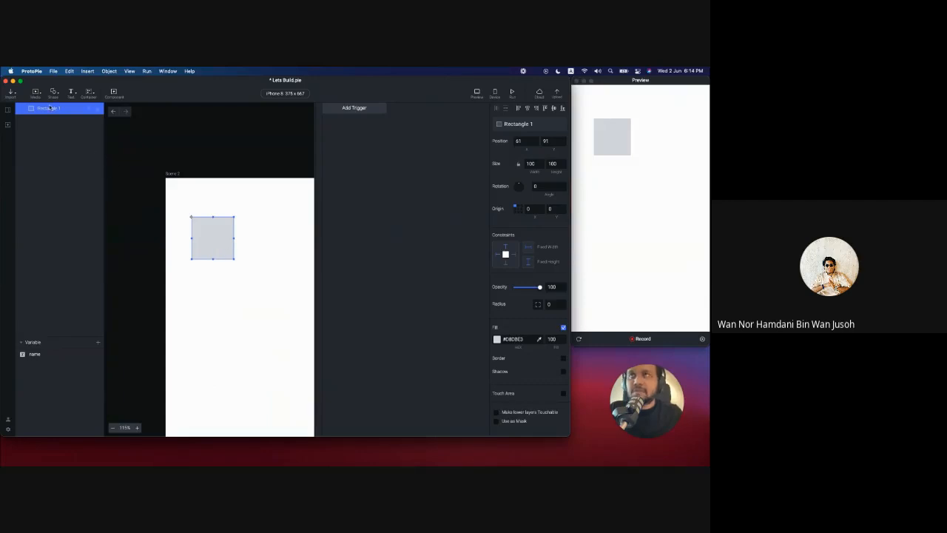
Step: Wrap the rectangle in a container and narrow the container to a width of 50
key("super+alt+g")
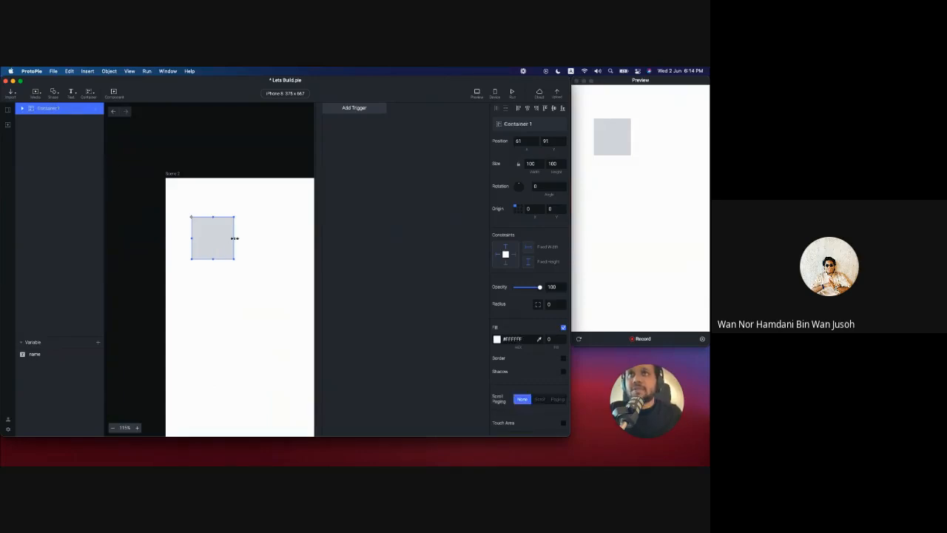
left_click_drag(235, 237, 212, 238)
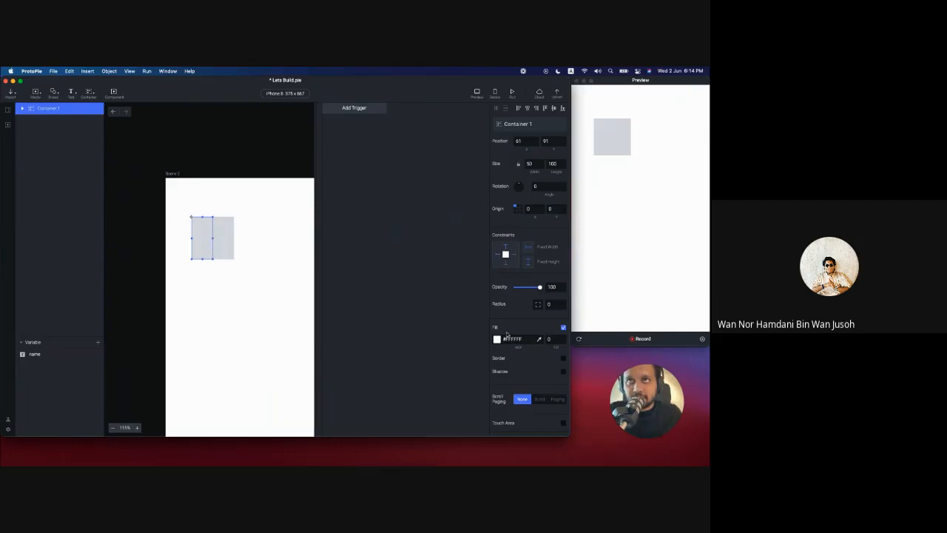
Step: Toggle the container's Clip Sublayers option on and off to compare the cropped and uncropped rectangle
scroll(531, 388, "down", 2)
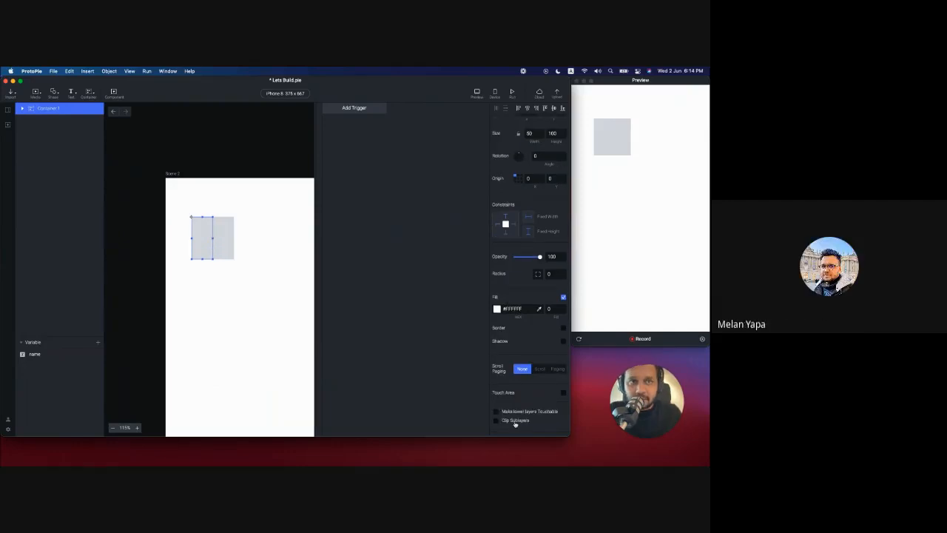
left_click(516, 420)
left_click(515, 421)
left_click(516, 421)
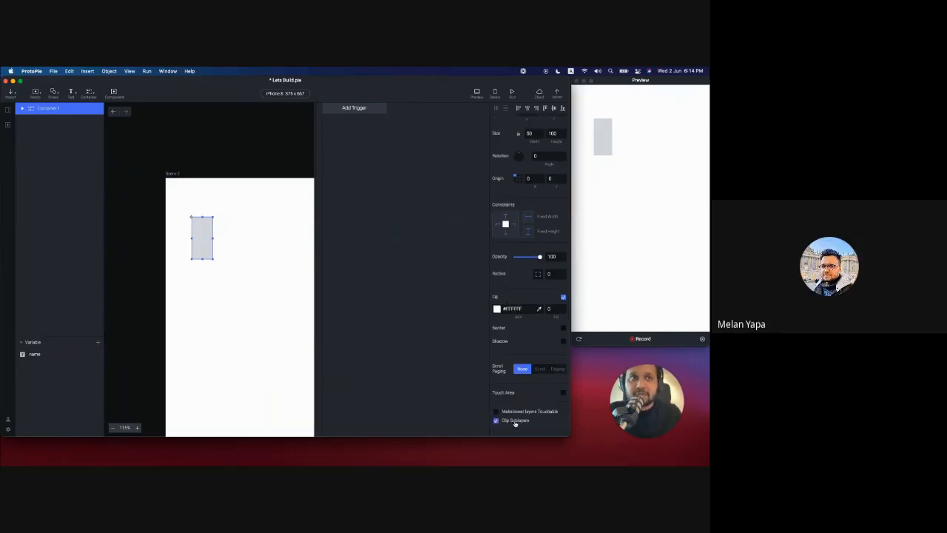
left_click(516, 420)
left_click(515, 420)
left_click(516, 421)
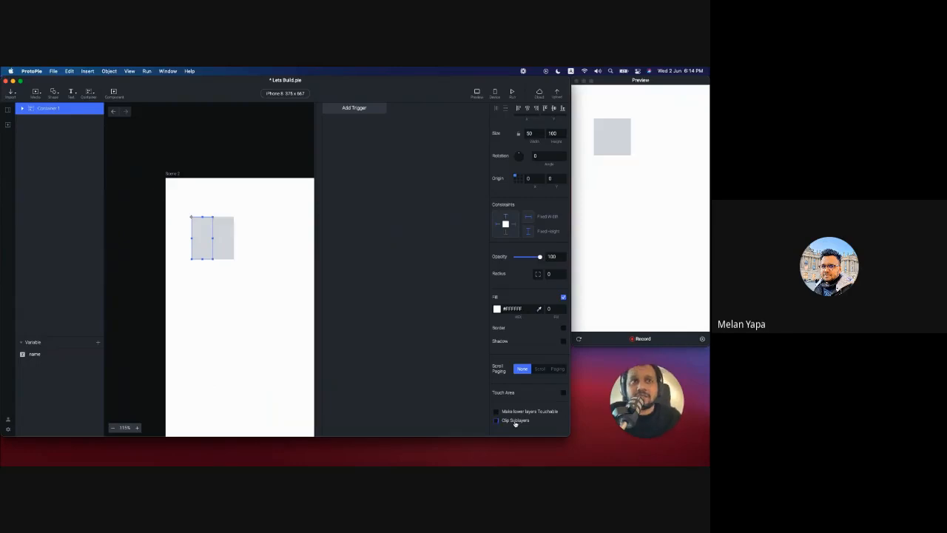
left_click(515, 421)
left_click(516, 420)
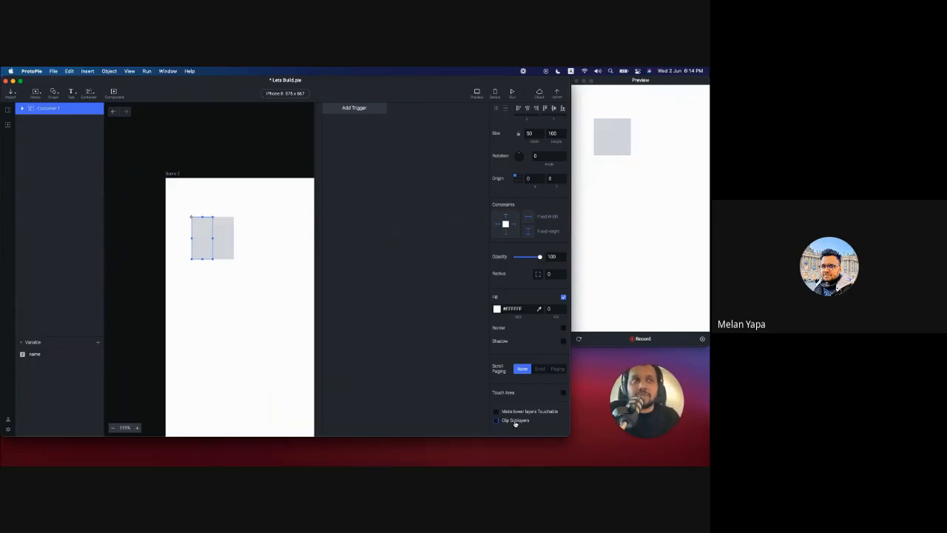
left_click(516, 420)
left_click(516, 420)
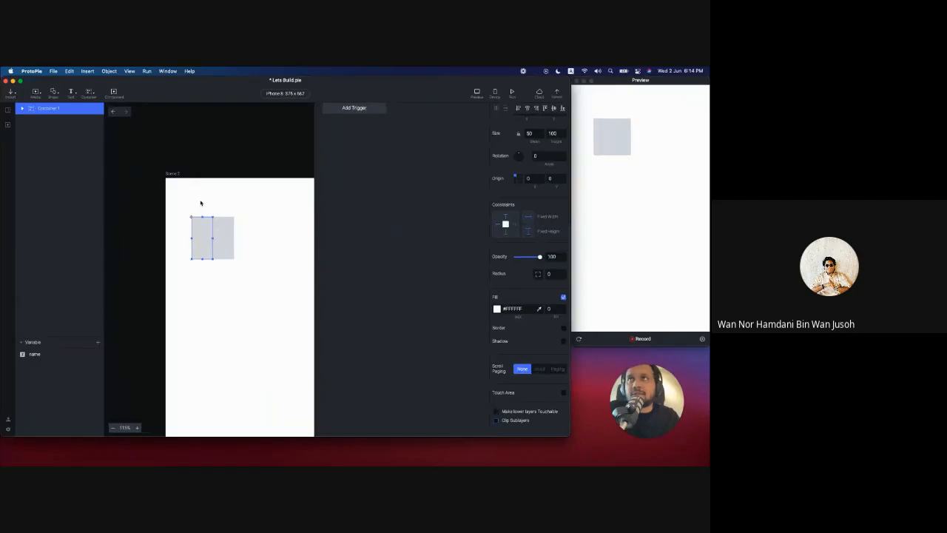
Step: Set the container's corner radius to 20
left_click(7, 110)
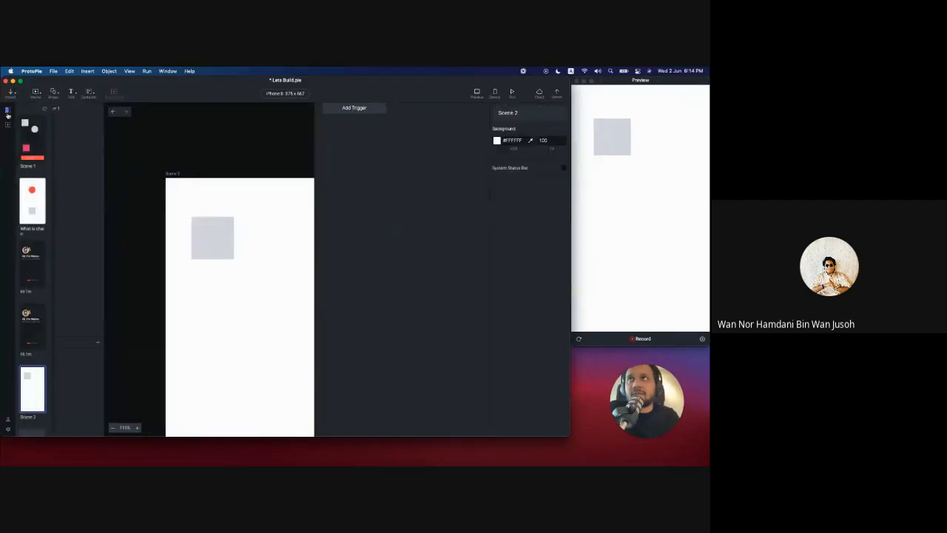
left_click(230, 231)
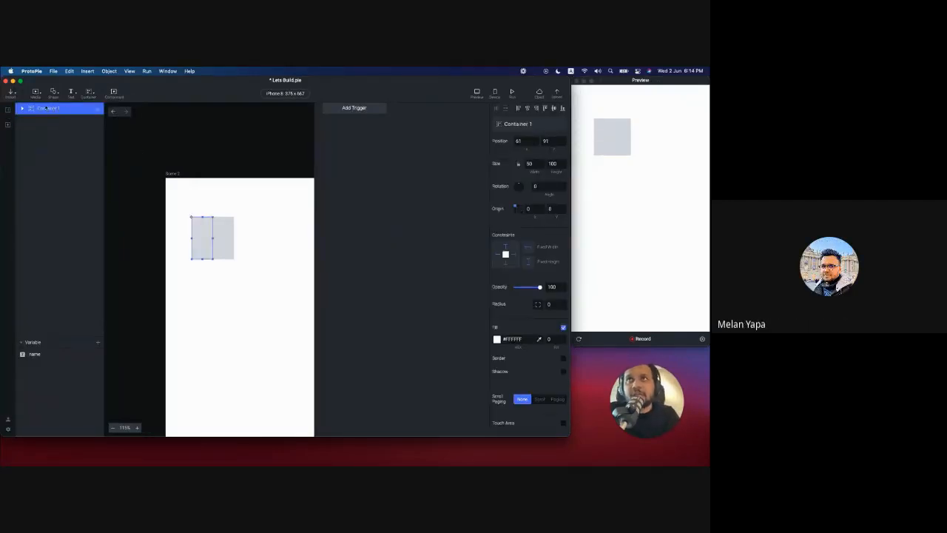
left_click(546, 304)
type("20")
key("Return")
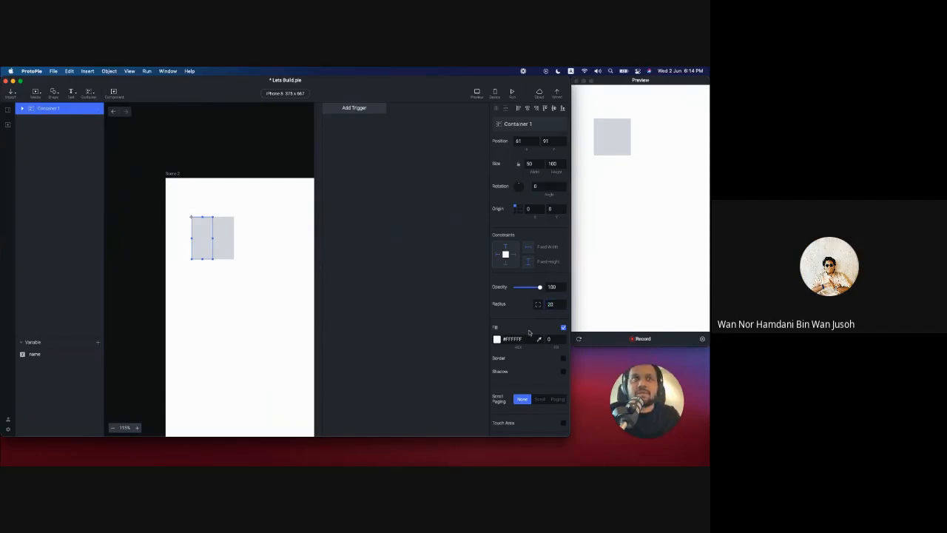
Step: Turn Clip Sublayers on and back off for the container to compare the effect of its rounded corners
left_click(259, 312)
left_click(197, 214)
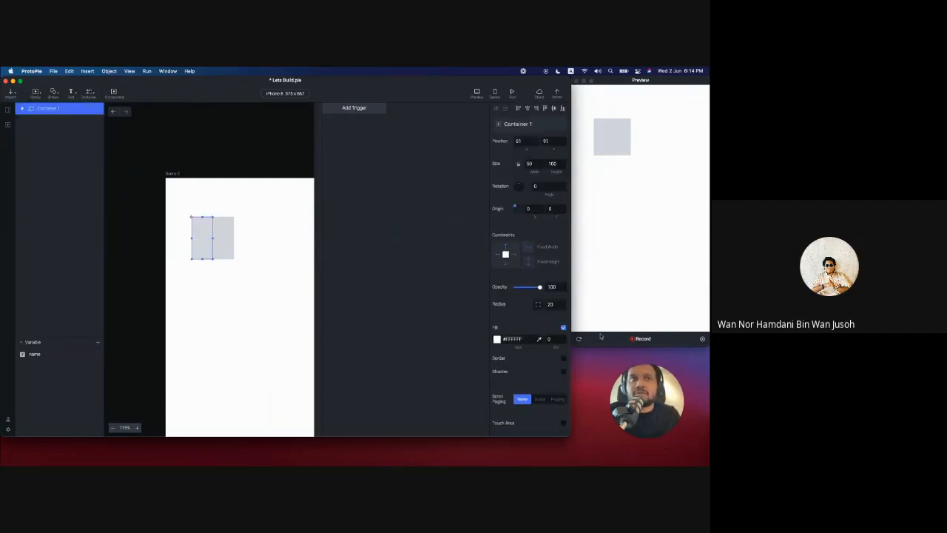
scroll(548, 377, "down", 2)
left_click(496, 420)
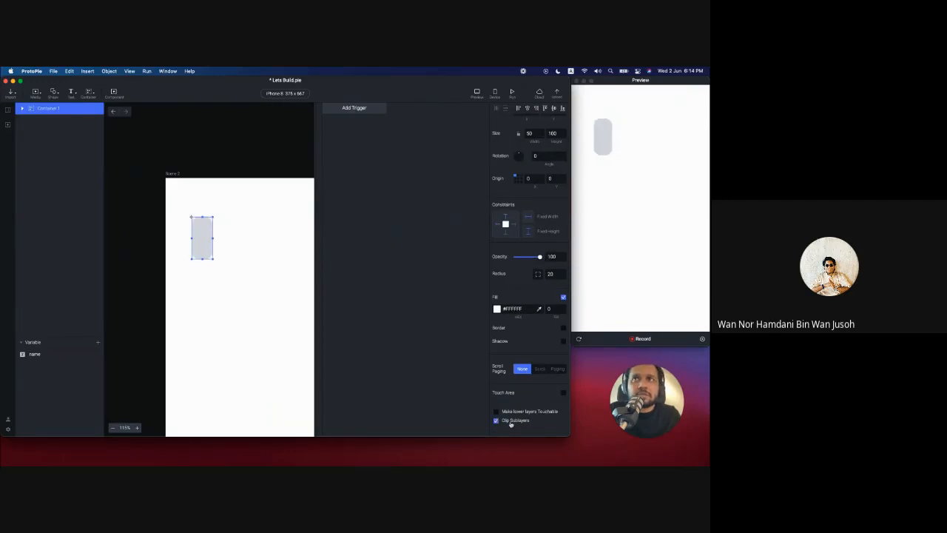
left_click(510, 422)
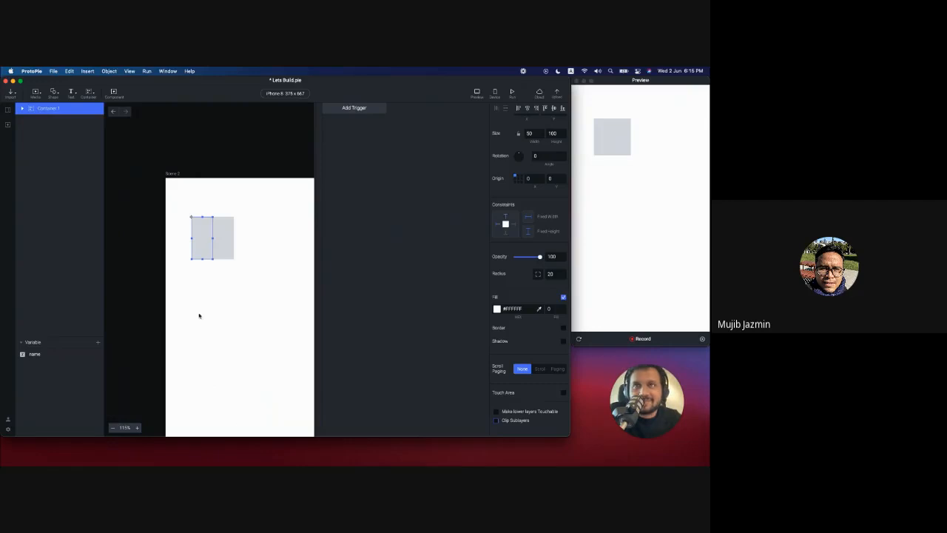
Step: Open the second "Hi I'm" onboarding scene and try it in the preview
left_click(136, 257)
left_click(7, 110)
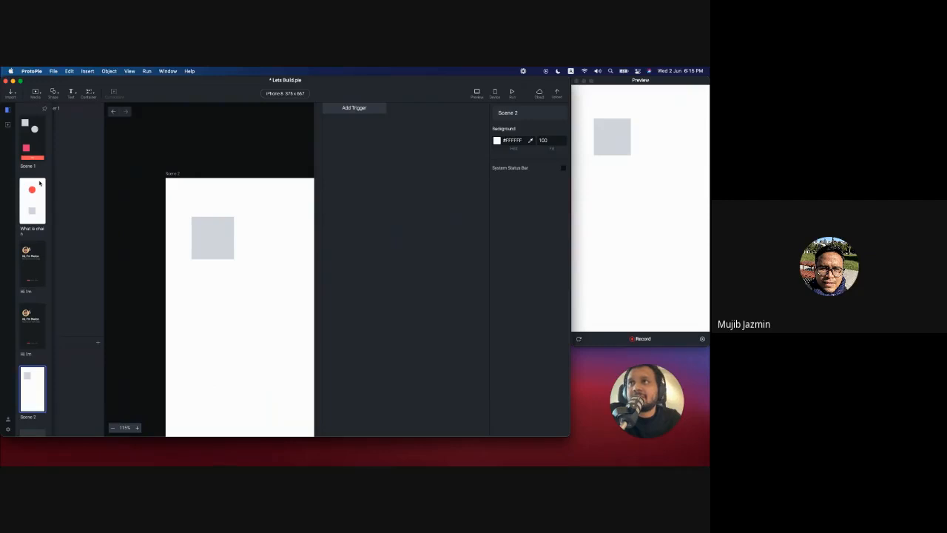
left_click(20, 340)
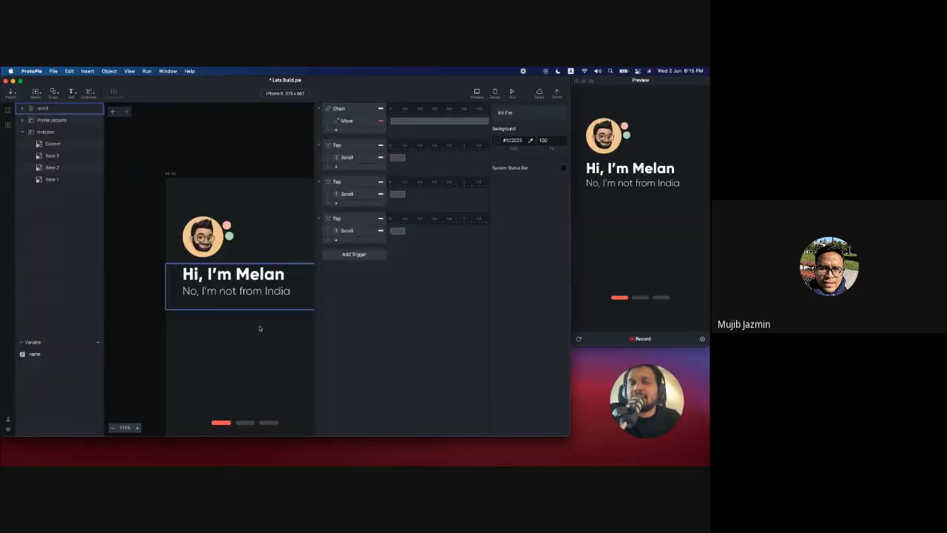
left_click(643, 265)
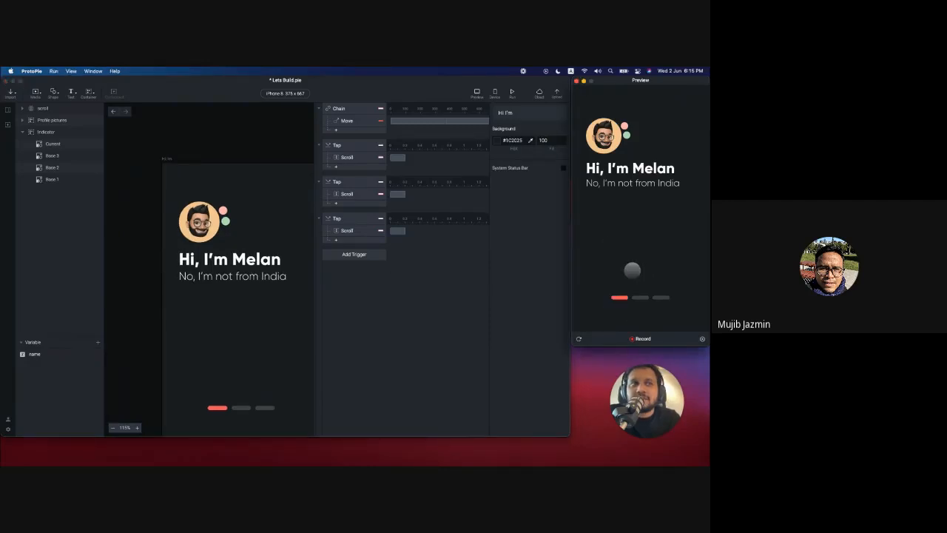
Step: Examine the Indicator container and the Chain's Move response for Current, trying a swipe in the preview
left_click(268, 308)
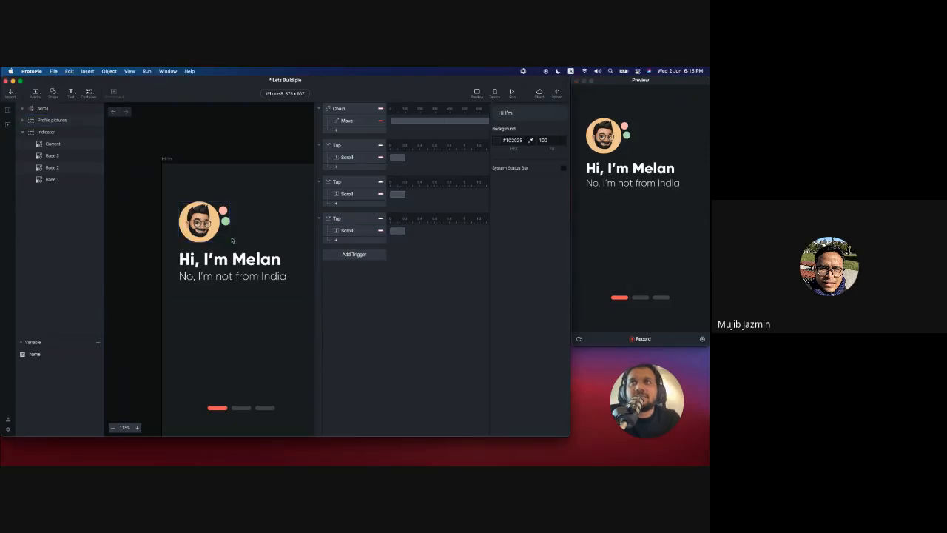
scroll(236, 243, "down", 2)
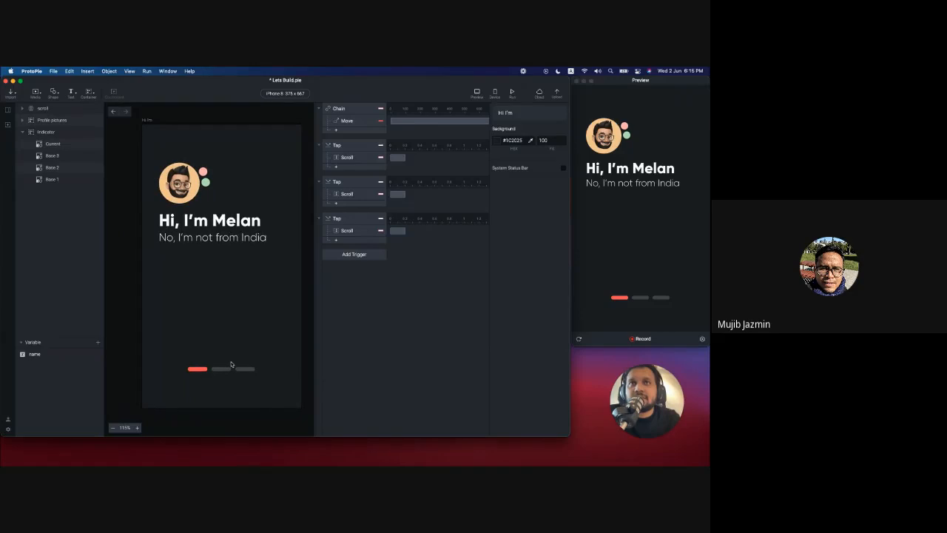
left_click(193, 374)
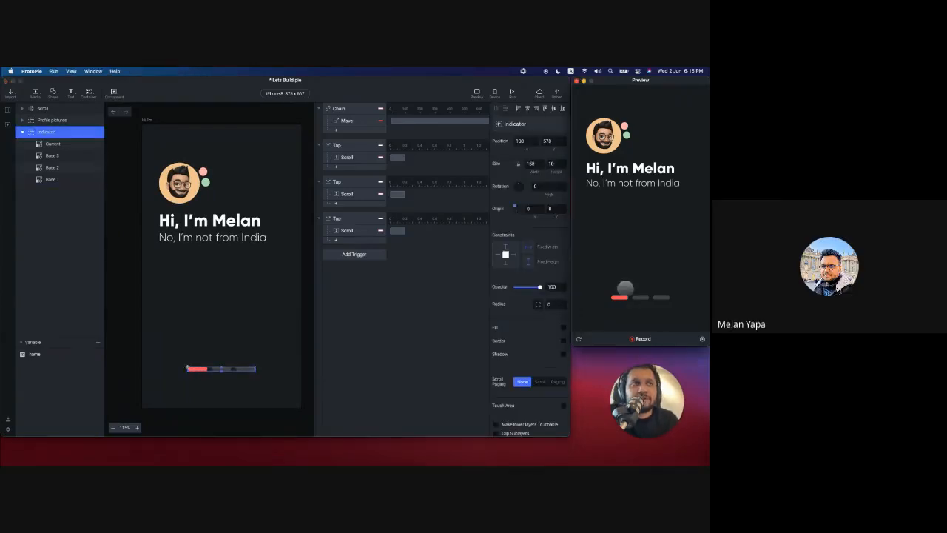
left_click_drag(672, 273, 631, 265)
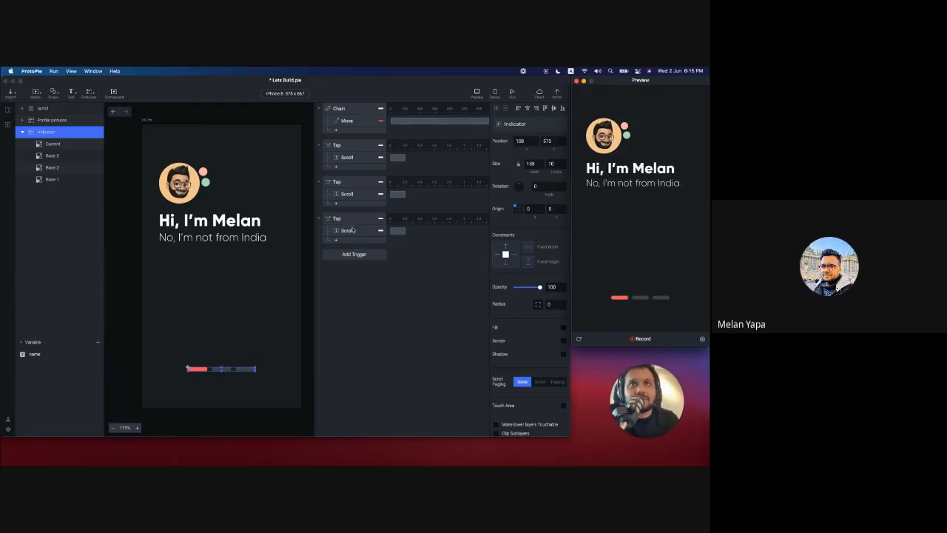
left_click(345, 122)
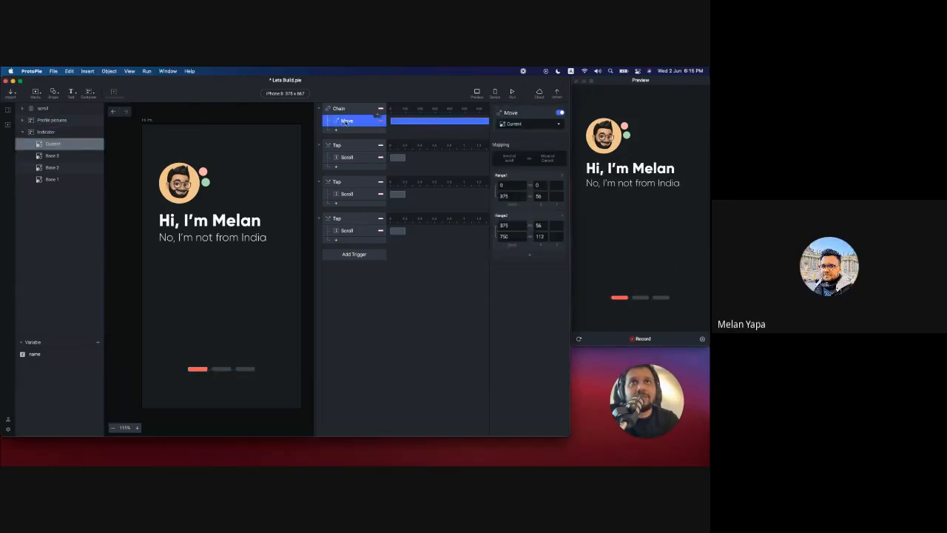
left_click(515, 124)
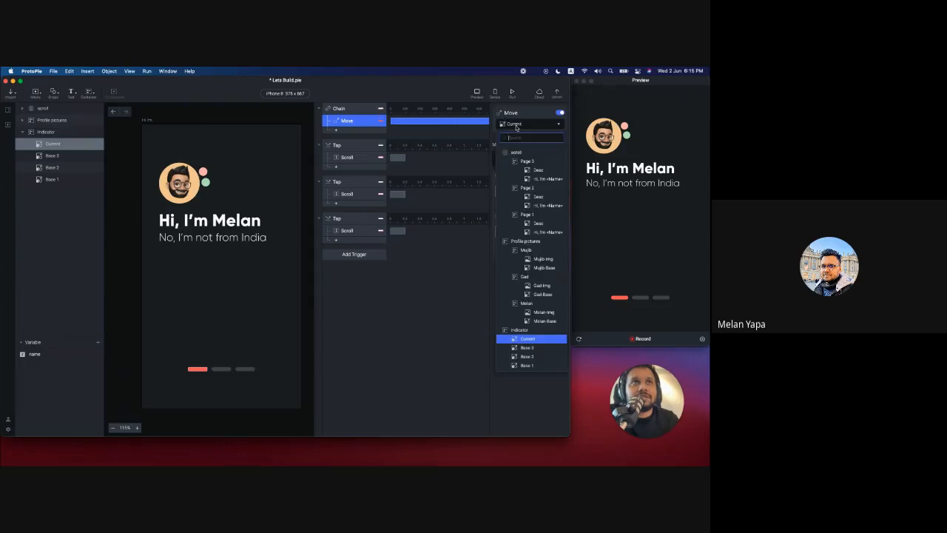
left_click(515, 126)
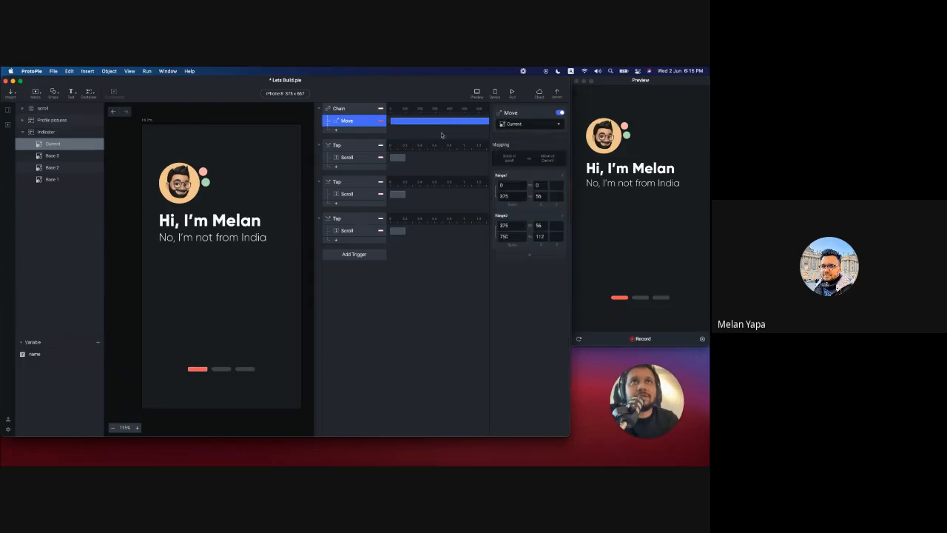
Step: Add a fill Color response for Base 2 to the Chain trigger, mapped over the scroll range 0 to 375
left_click(370, 130)
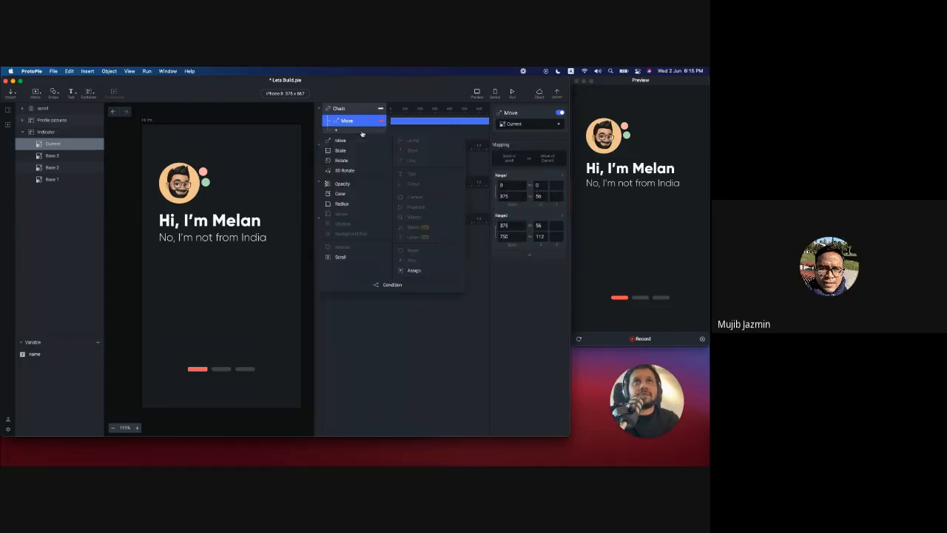
left_click(340, 193)
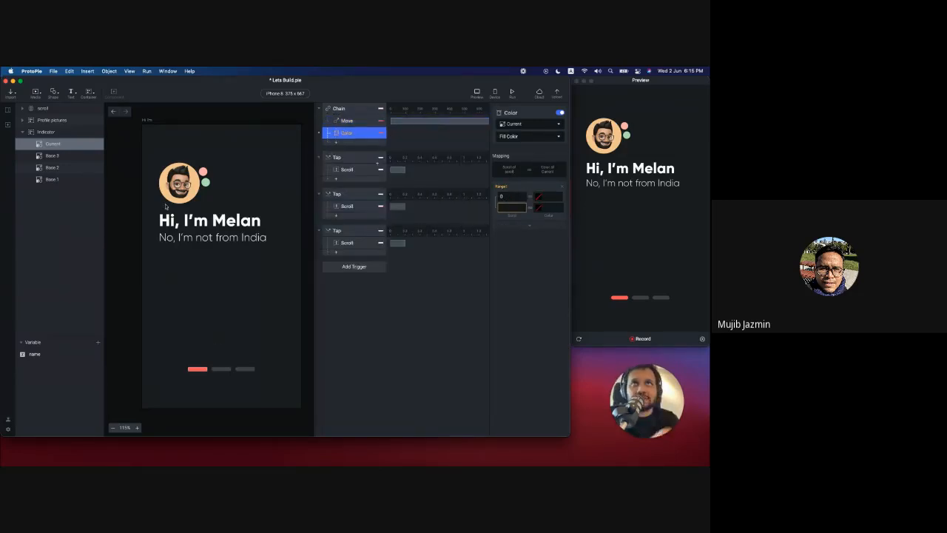
left_click(529, 128)
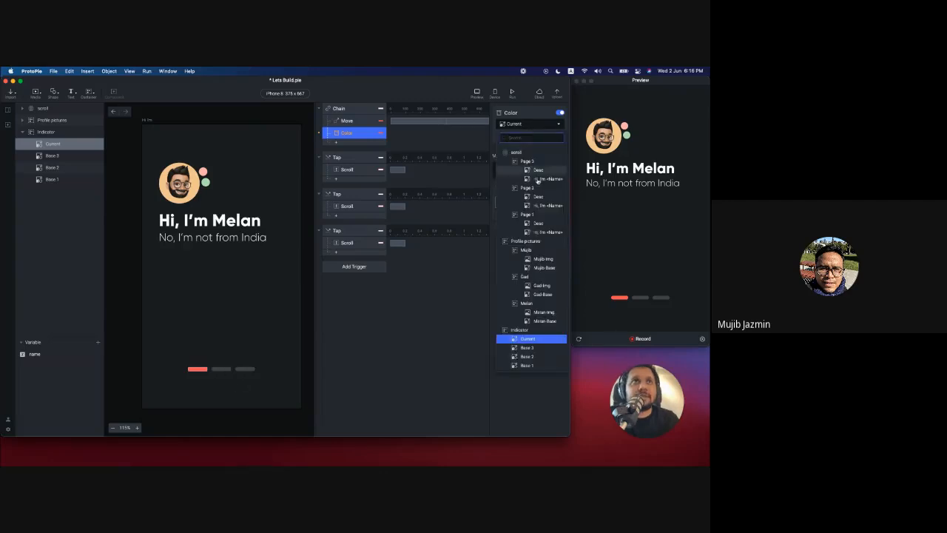
left_click(527, 356)
left_click(509, 205)
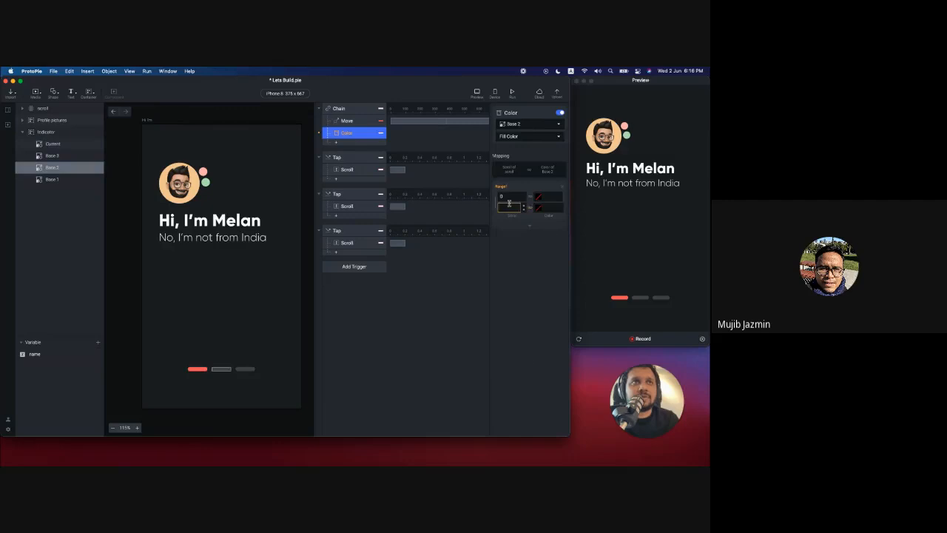
type("375")
key("Return")
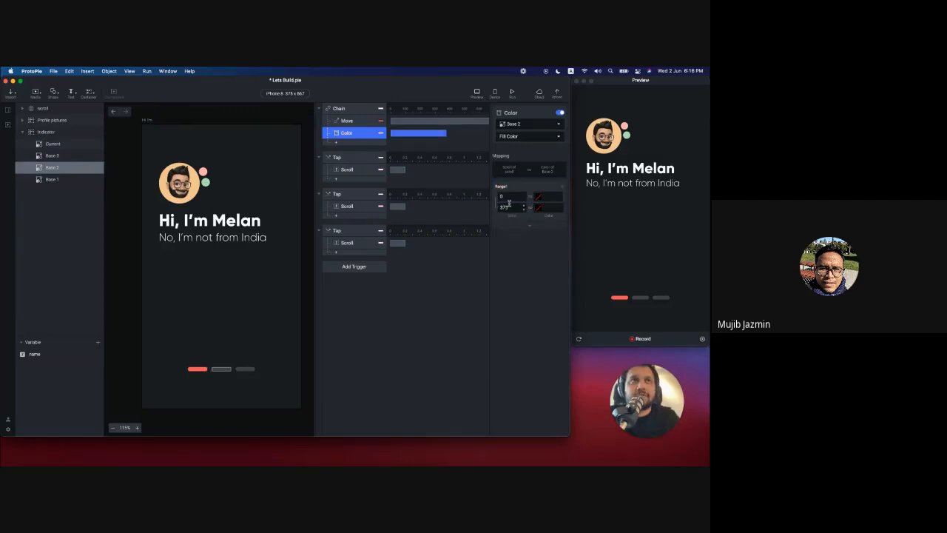
Step: Set both the start and end colors of Base 2's Color response to the grey #494D51 sampled from the indicator bars
left_click(511, 196)
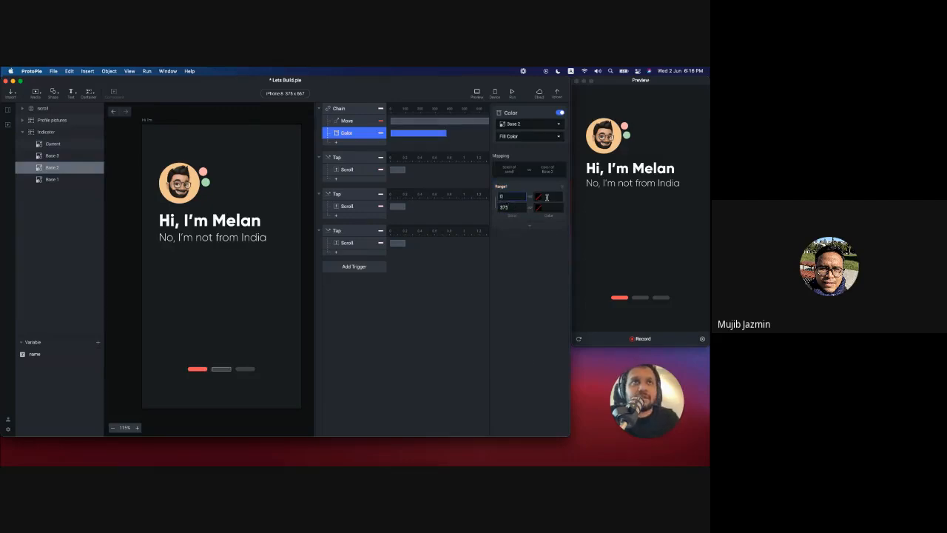
left_click(547, 197)
left_click(538, 198)
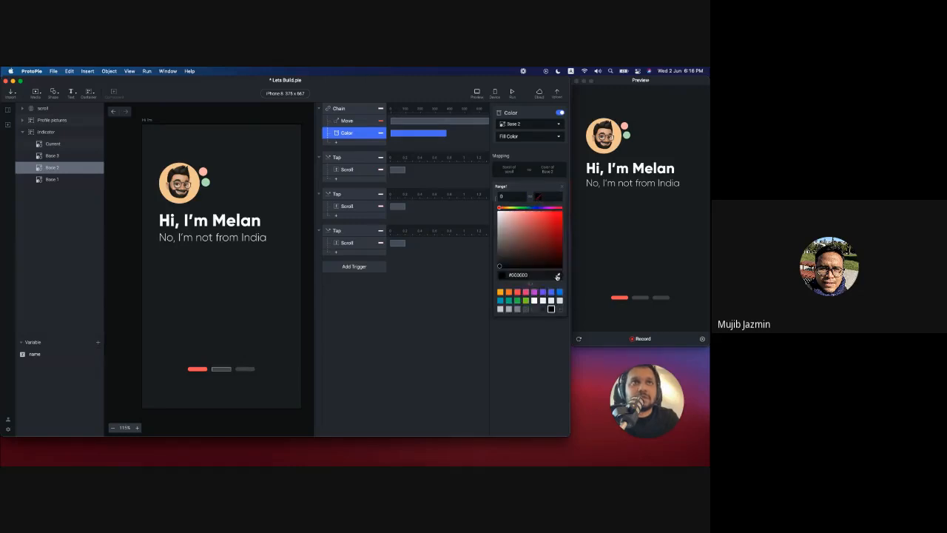
left_click(557, 276)
left_click(245, 369)
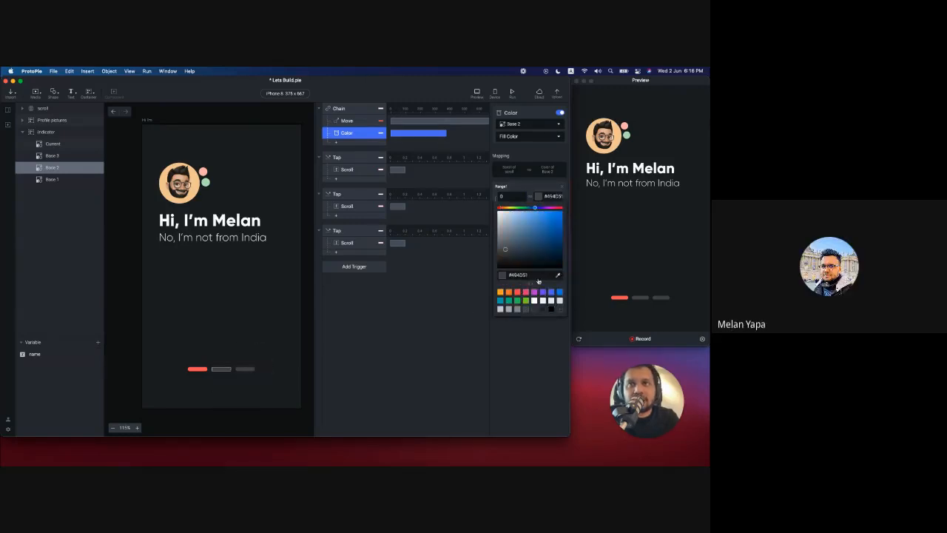
left_click(530, 194)
left_click(539, 208)
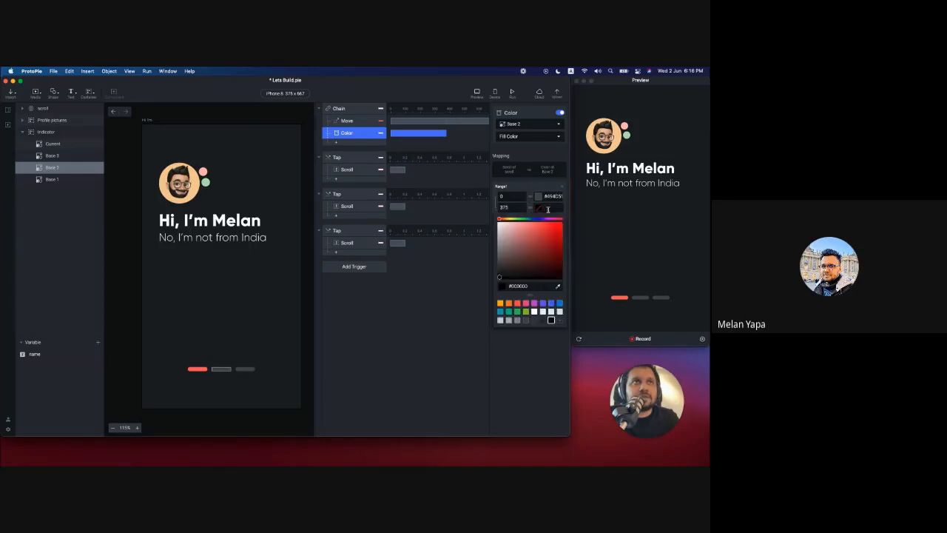
left_click(556, 285)
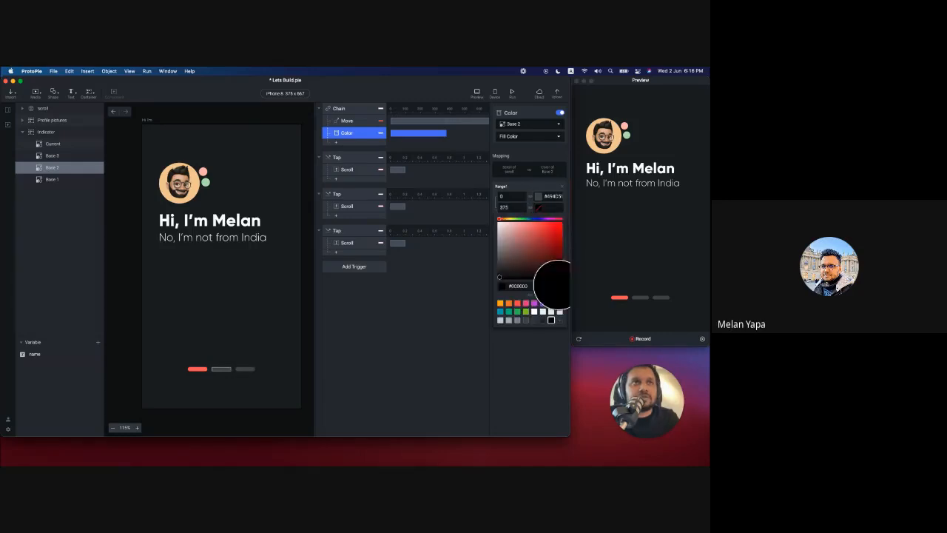
left_click(221, 369)
left_click(353, 133)
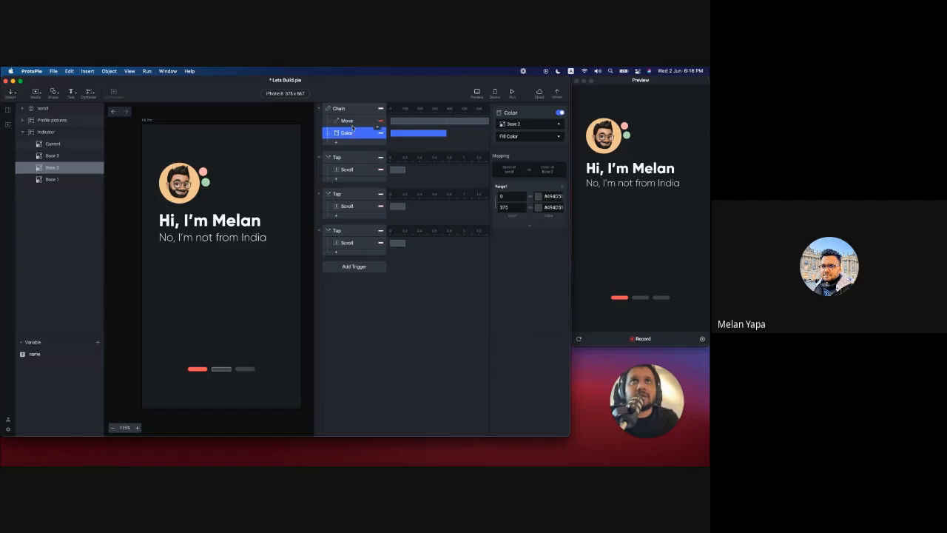
left_click(352, 125)
left_click(560, 113)
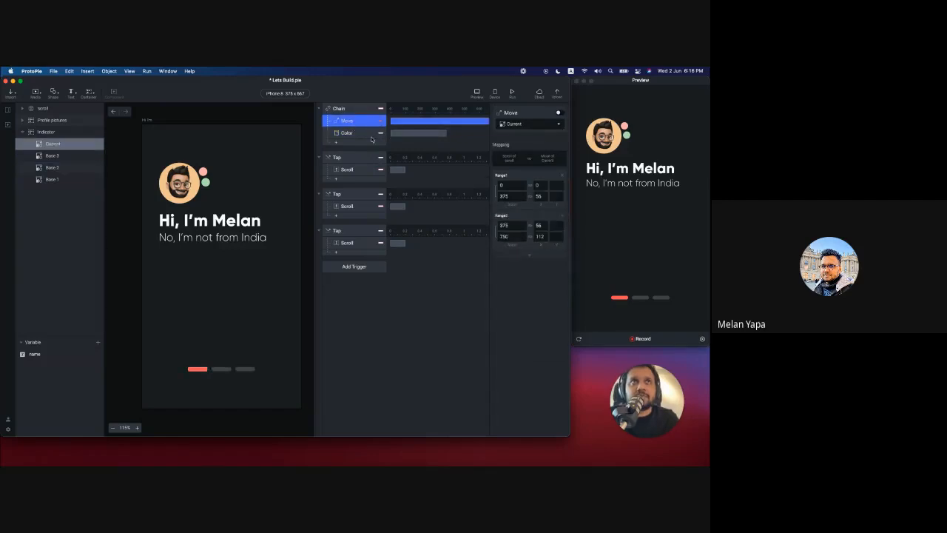
left_click(561, 113)
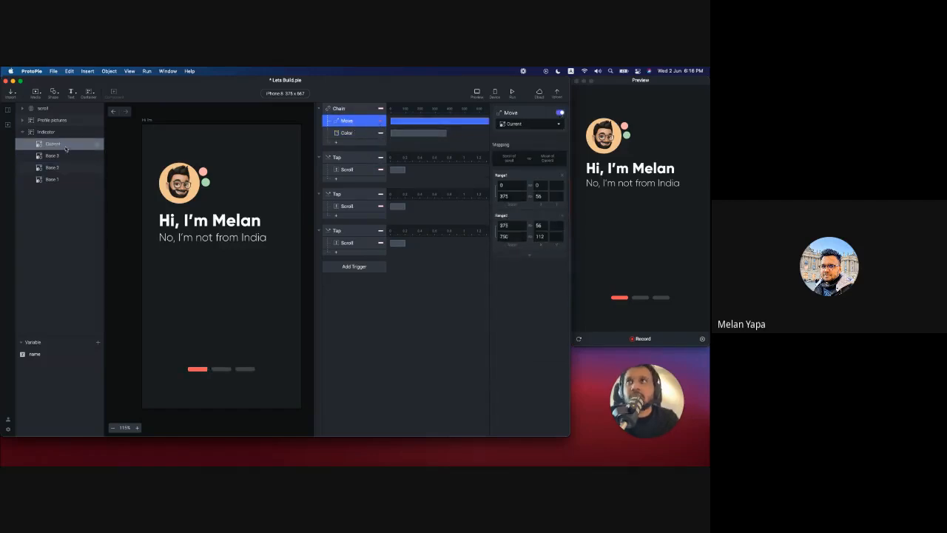
Step: Set the opacity of the Current indicator bar to 0 and try swiping in the preview
left_click(65, 145)
left_click(516, 304)
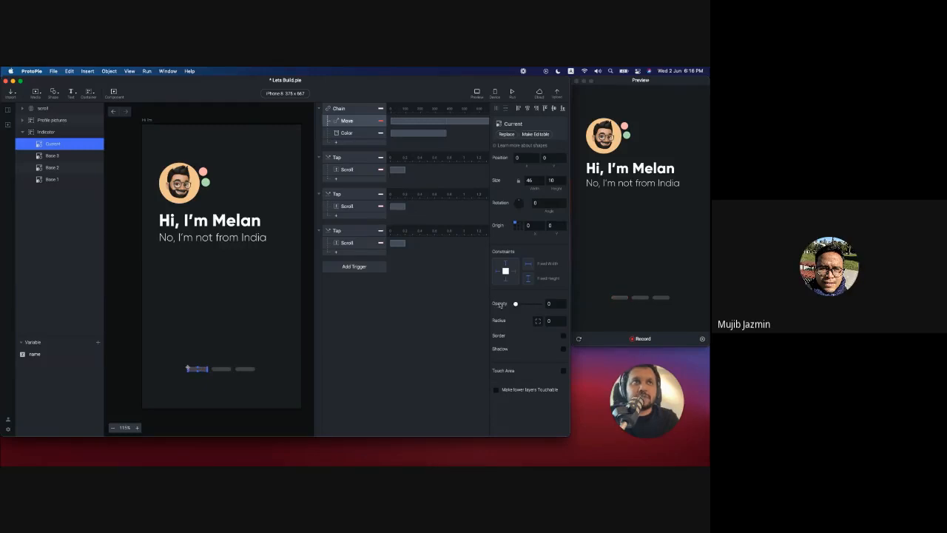
left_click_drag(657, 266, 637, 253)
Step: Set the end color of Base 2's Color response to red #FA5252 and try swiping in the preview
left_click(349, 243)
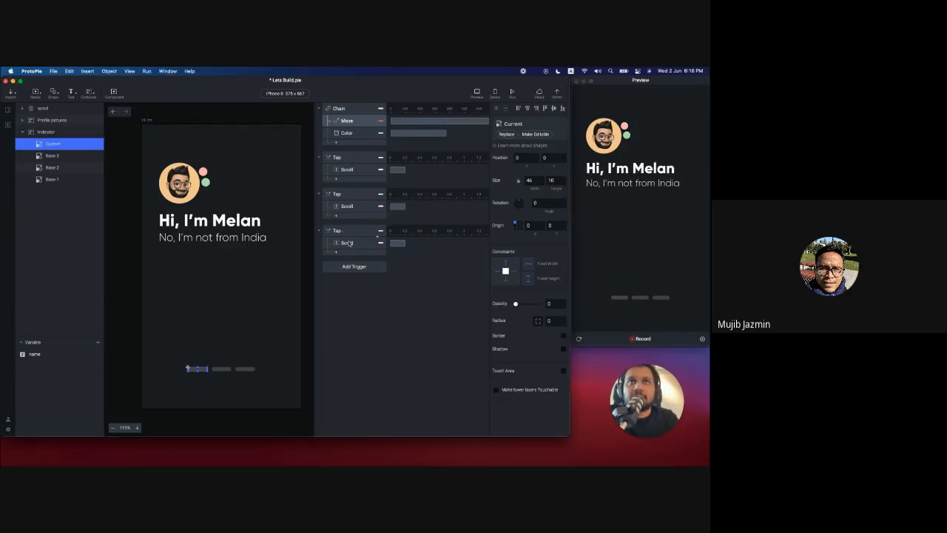
left_click(349, 243)
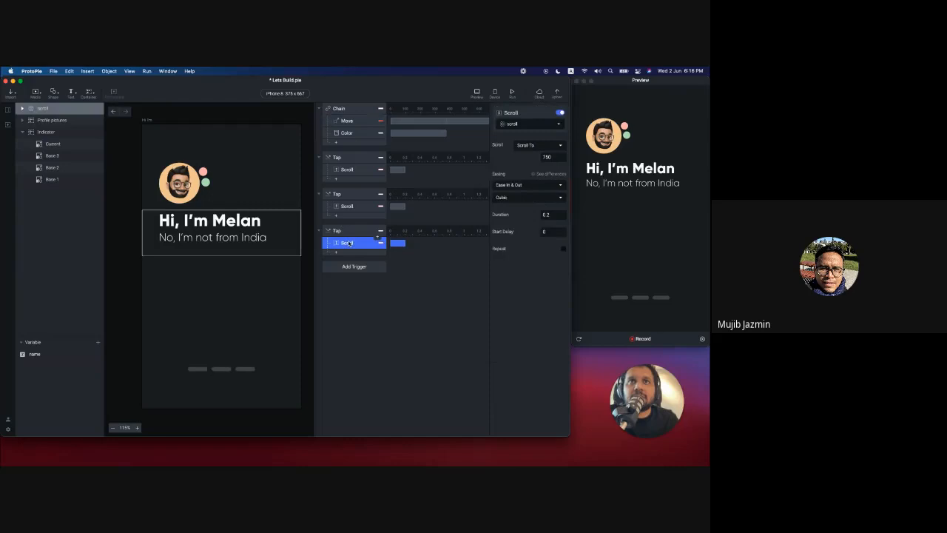
left_click(346, 170)
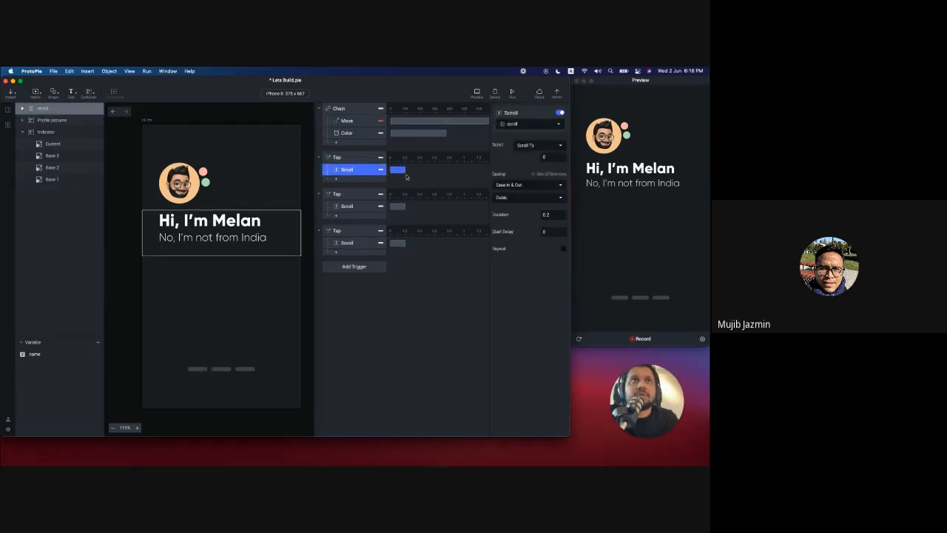
left_click(348, 157)
left_click(352, 133)
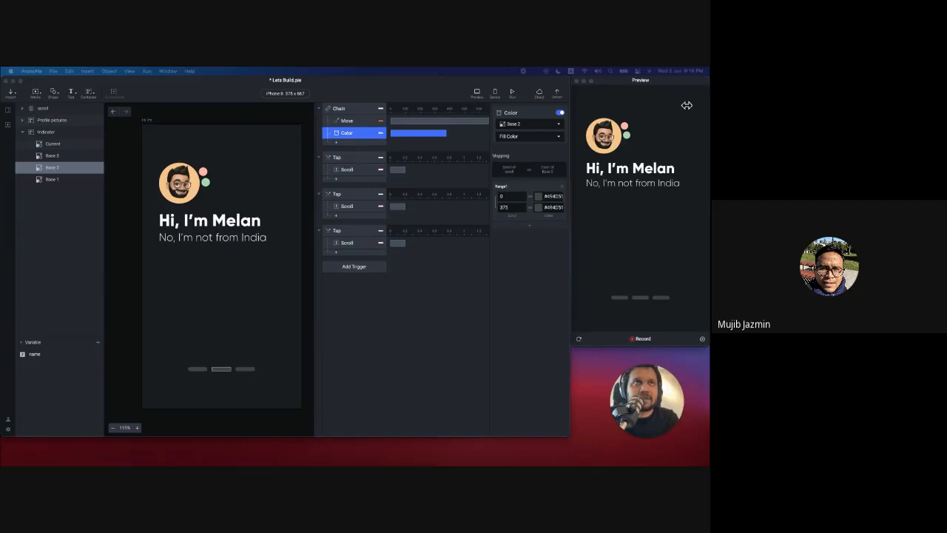
left_click(538, 208)
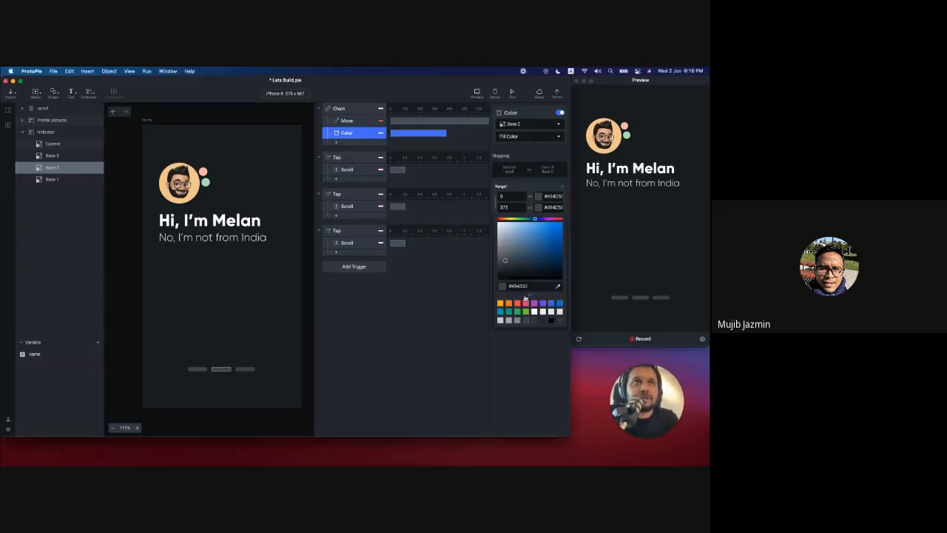
left_click(517, 304)
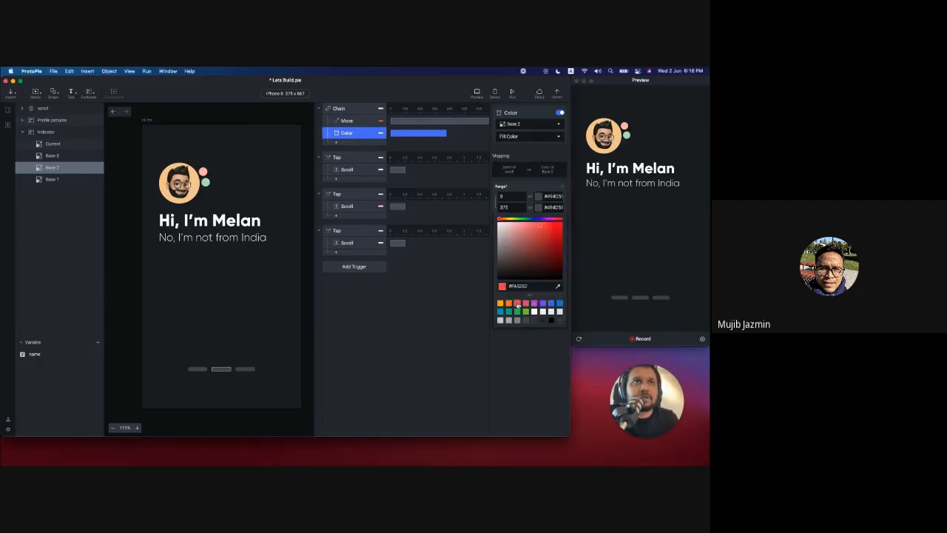
left_click(546, 349)
mouse_move(669, 231)
left_mouse_down()
mouse_move(576, 225)
mouse_move(669, 226)
left_mouse_up()
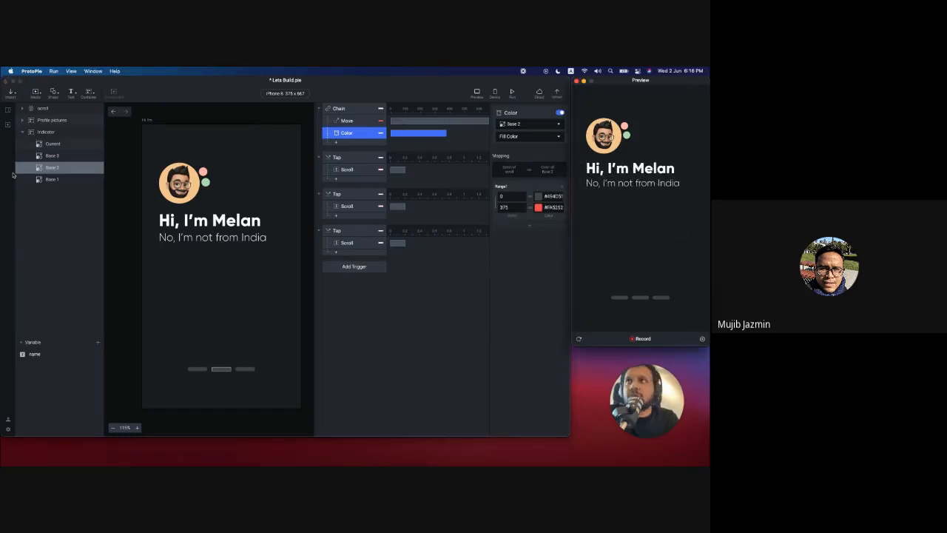
left_click(50, 173)
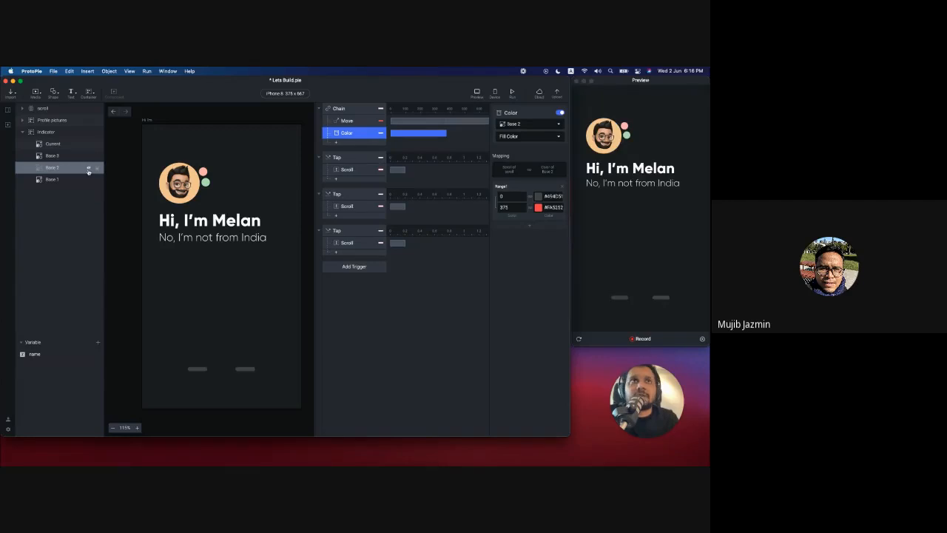
left_click(90, 168)
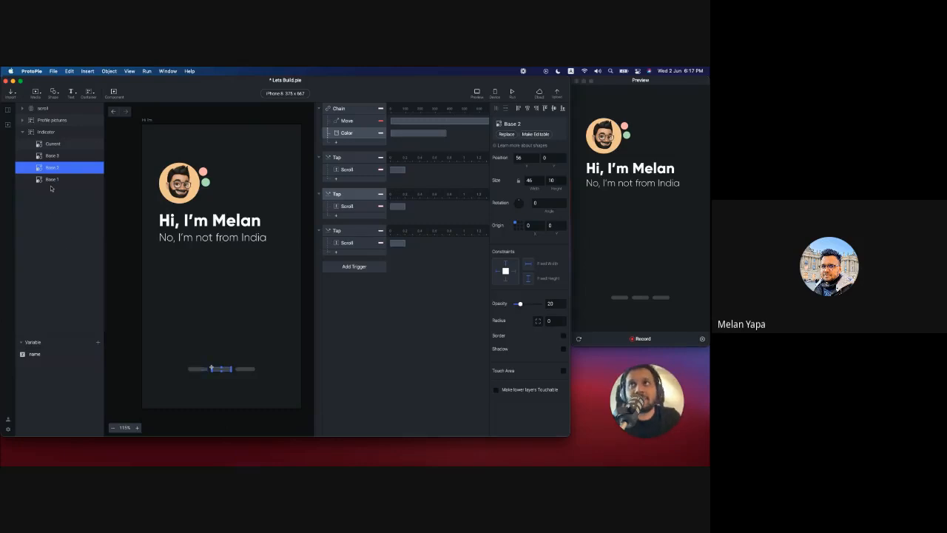
left_click(532, 136)
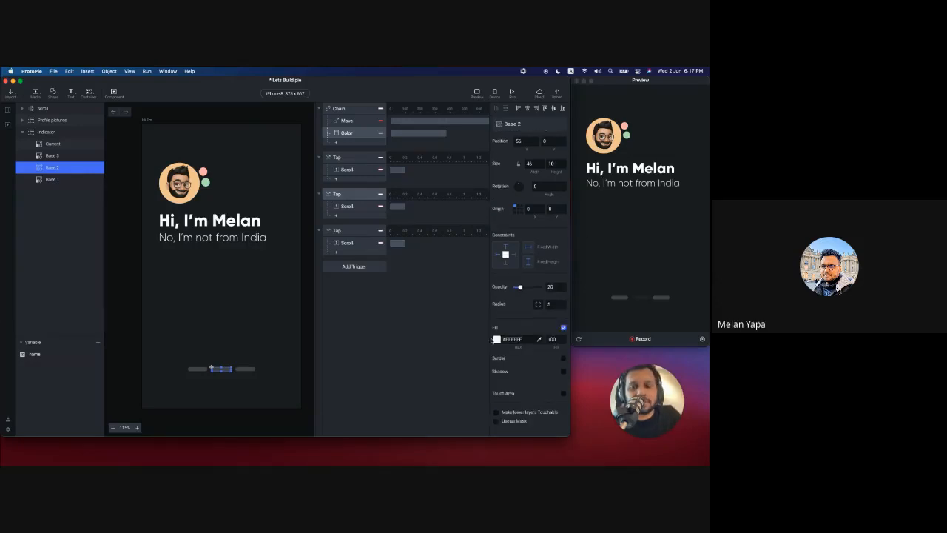
key("super+z")
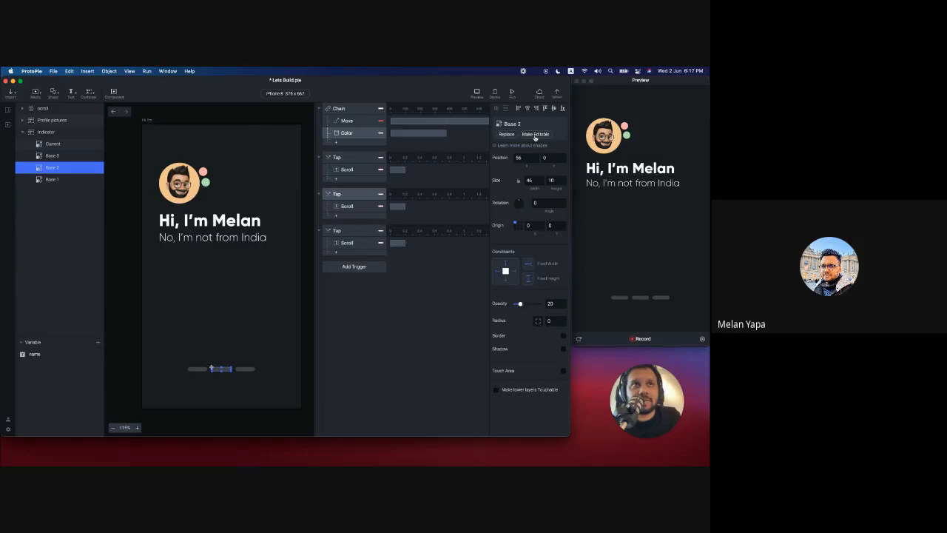
Step: Make the Base 2 shape editable and set its fill to the grey #494D51 sampled from the canvas
left_click(535, 134)
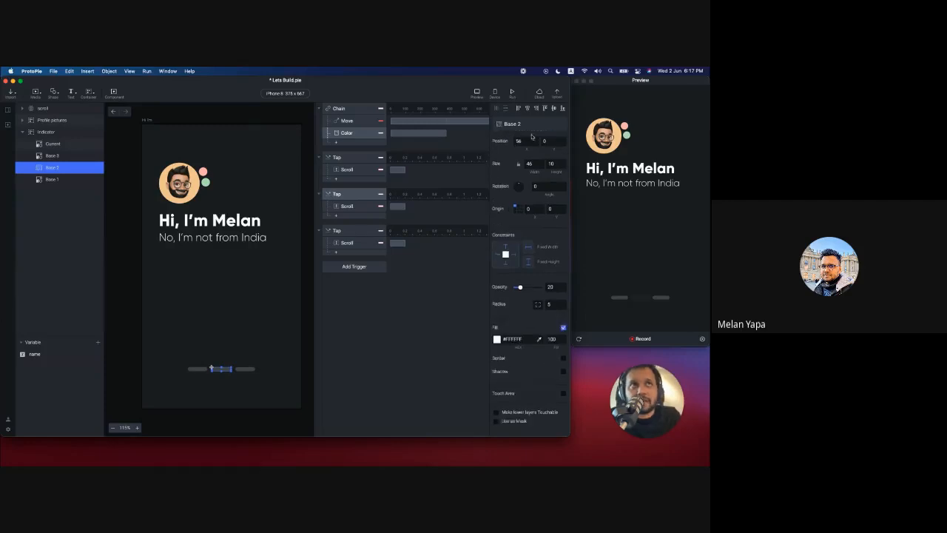
left_click(539, 338)
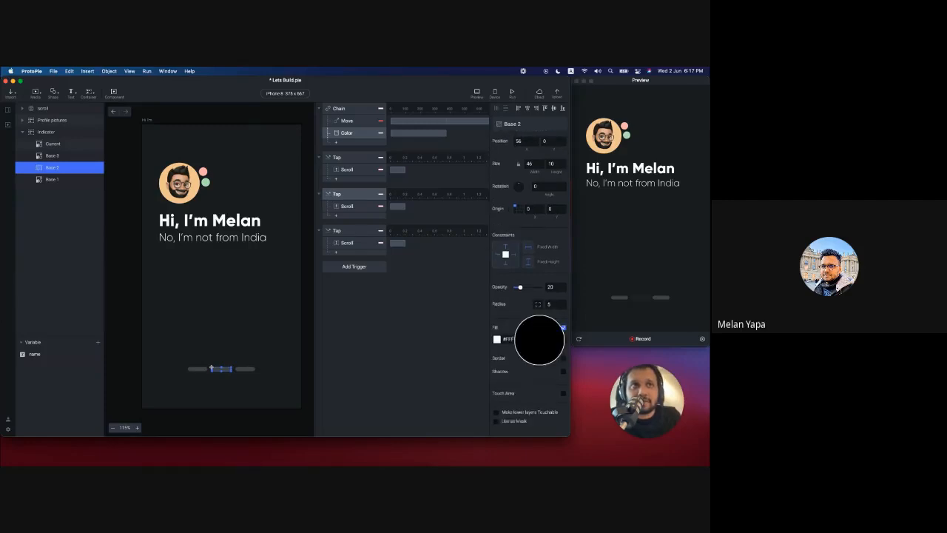
left_click(225, 369)
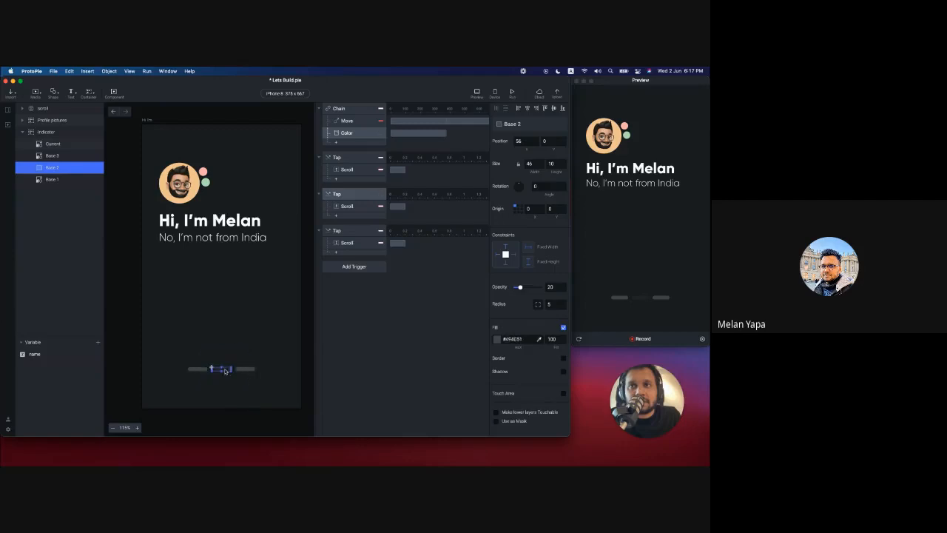
Step: Raise the opacity of the Base 2 indicator bar to 100 and try swiping between pages in the preview
left_click_drag(521, 287, 563, 289)
left_click(624, 261)
left_click_drag(661, 261, 598, 256)
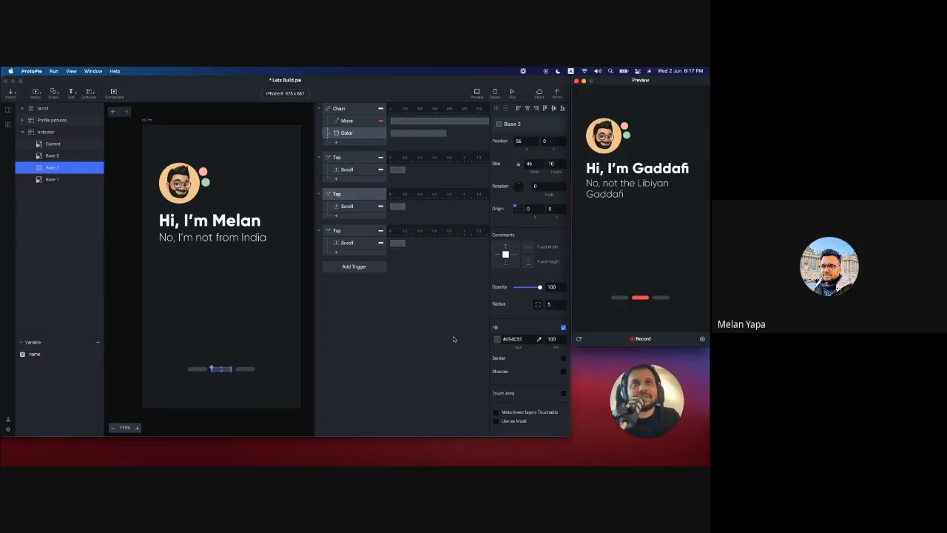
Step: Switch to Figma, show the boolean and flatten options for the Page 3 frame, and return to the ProtoPie preview
key("ctrl+Right")
left_click(391, 223)
left_click(407, 250)
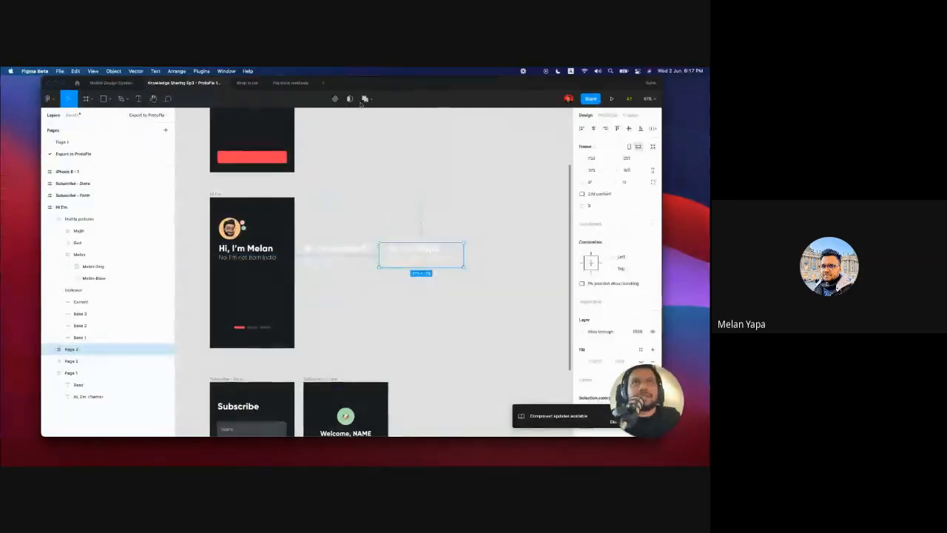
left_click(364, 100)
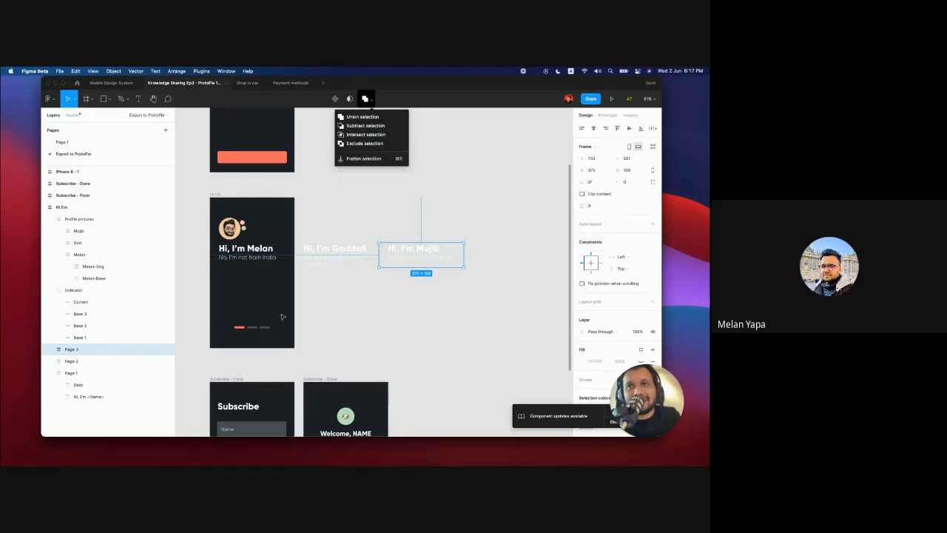
key("ctrl+Left")
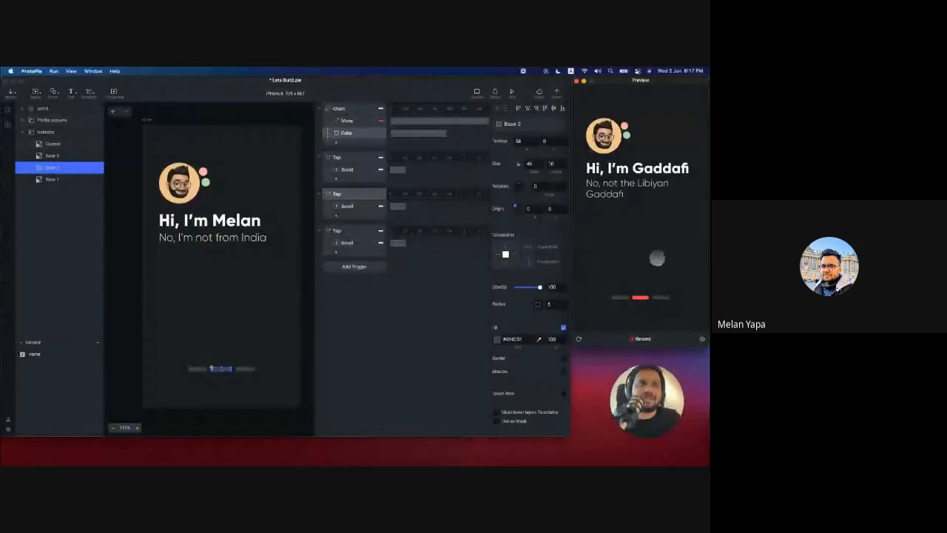
left_click_drag(657, 258, 695, 258)
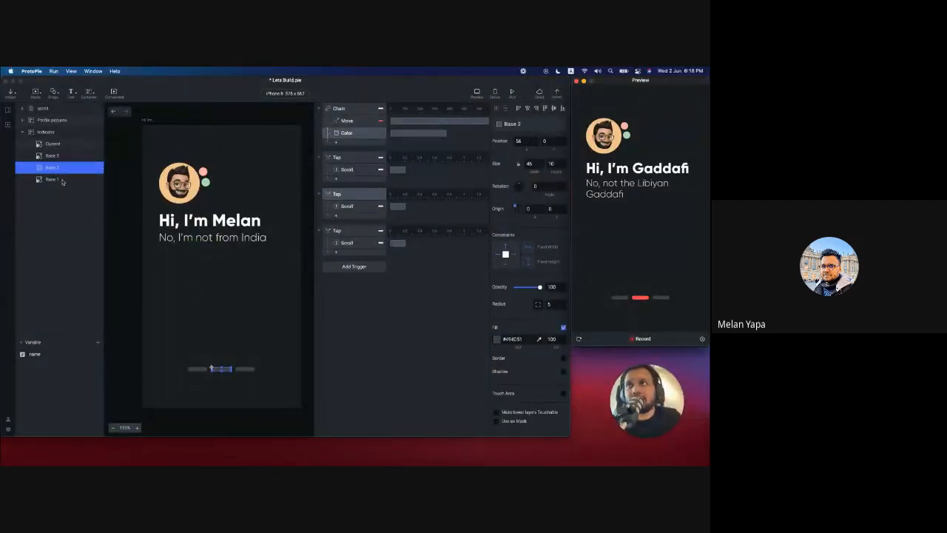
Step: Make the greeting heading on Page 1 of the scroll container editable and review its font, alignment and spacing properties
left_click(204, 236)
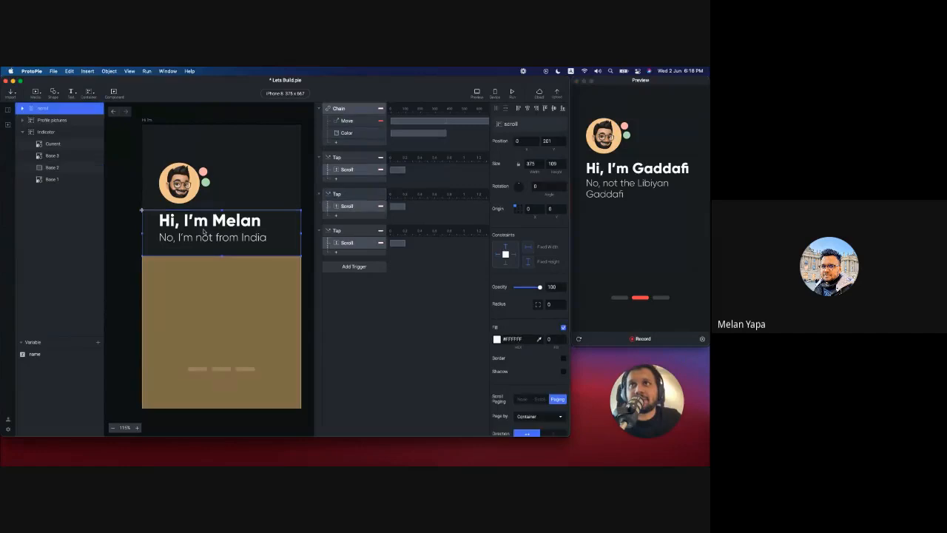
left_click(55, 170)
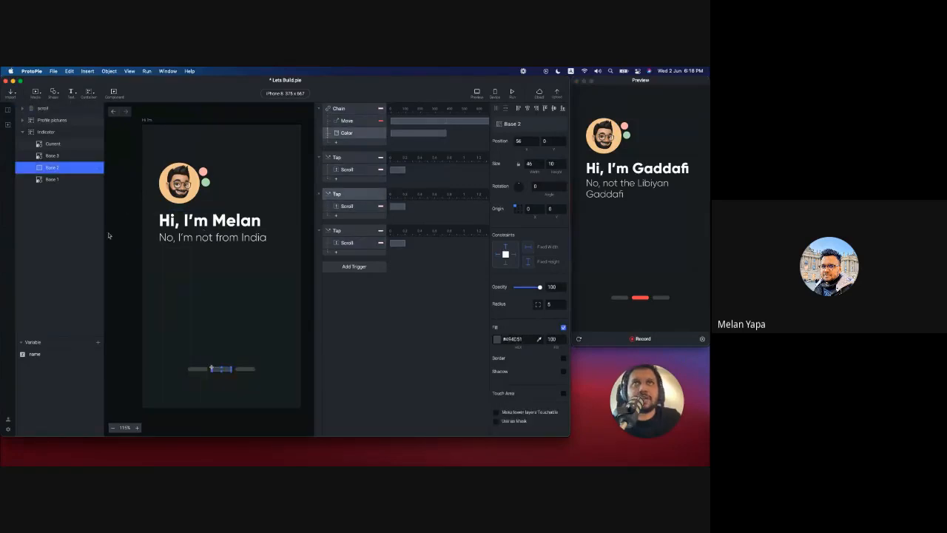
left_click(82, 179)
left_click(158, 220)
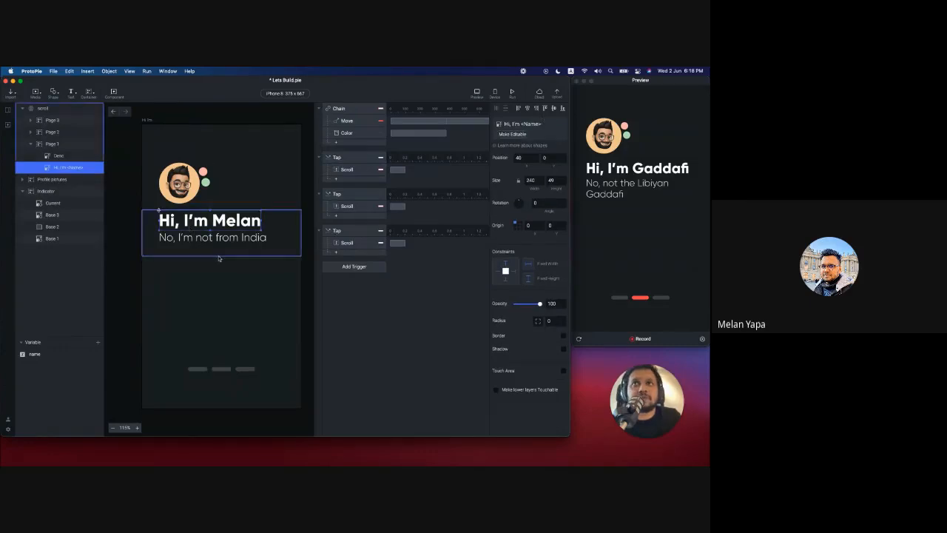
left_click(517, 134)
scroll(523, 364, "down", 3)
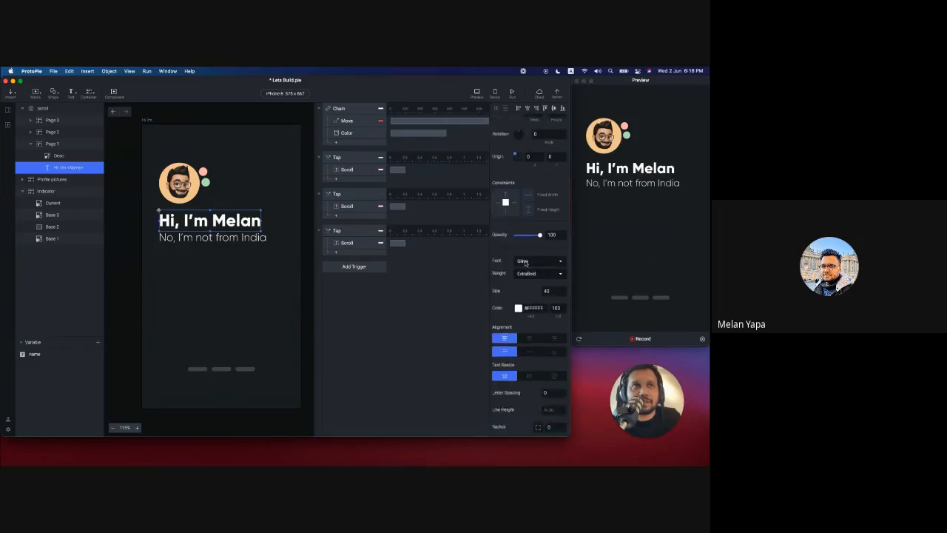
scroll(536, 353, "down", 5)
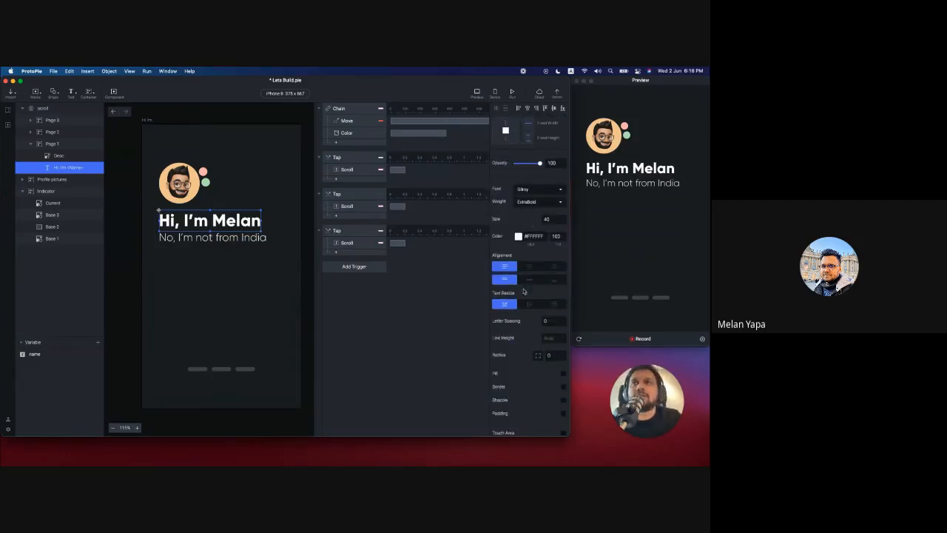
scroll(523, 291, "up", 1)
Step: Try editing the Page 1 greeting on the canvas by adding a few letters at its end, and remove them
double_click(246, 221)
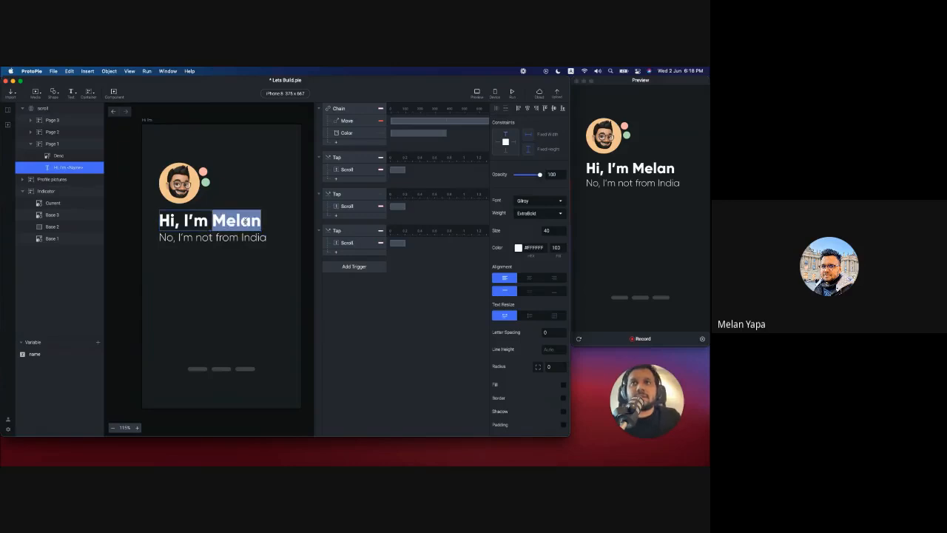
key("Right")
type("jvnvb")
key("BackSpace")
key("BackSpace")
key("BackSpace")
key("BackSpace")
key("BackSpace")
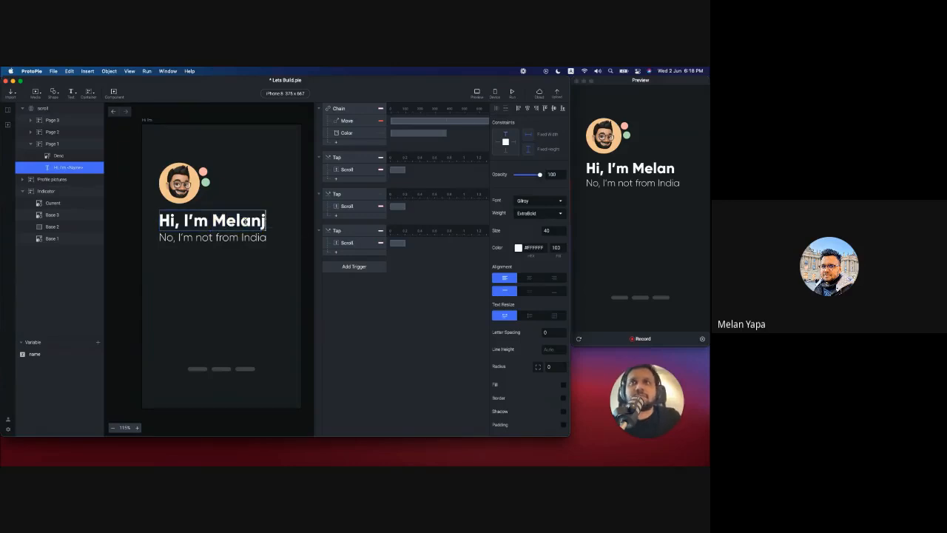
left_click(249, 276)
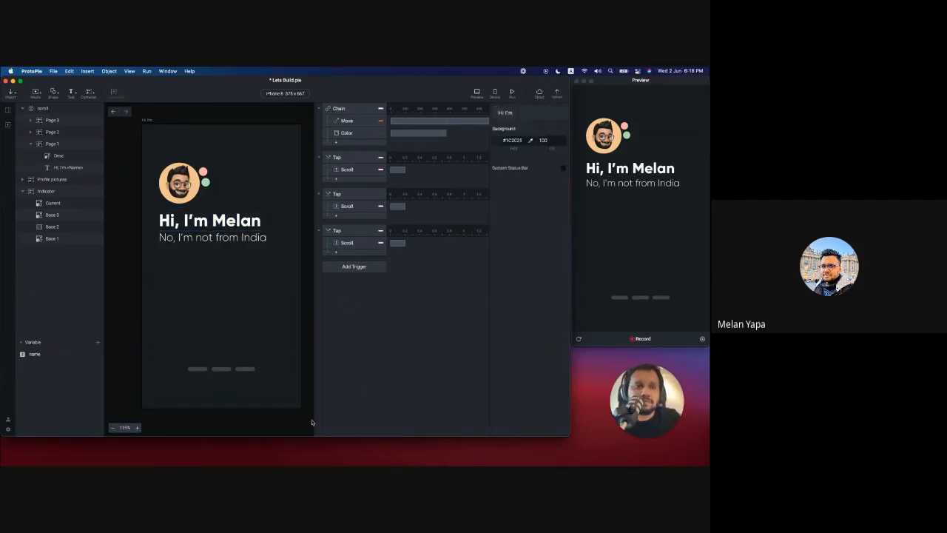